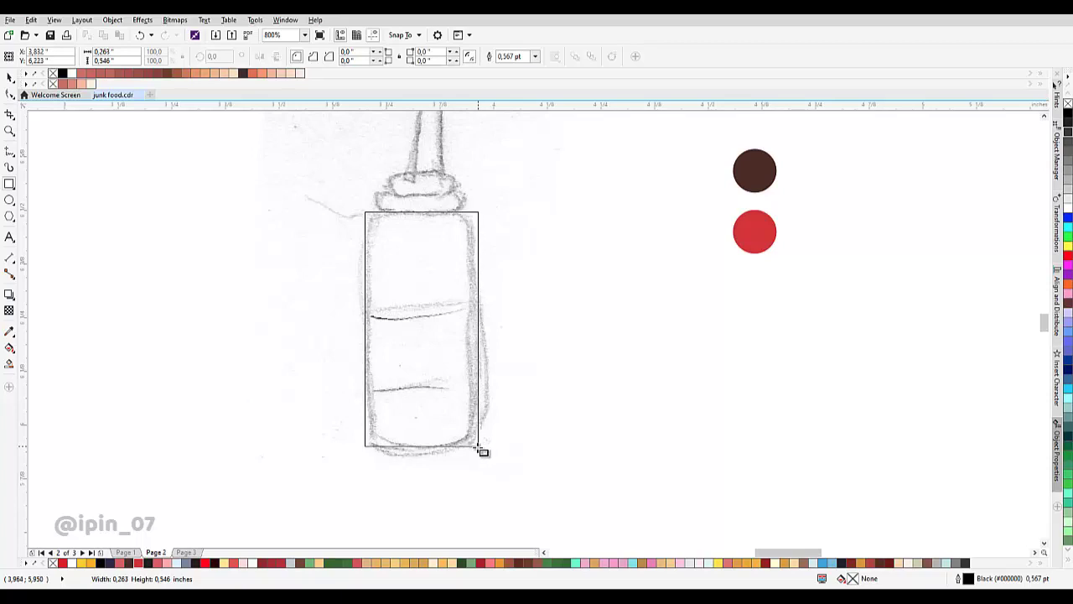
- Round all four corners of the bottle body rectangle to a radius of about 0.06 inches
{"action": "left_click", "coordinate": [9, 93]}
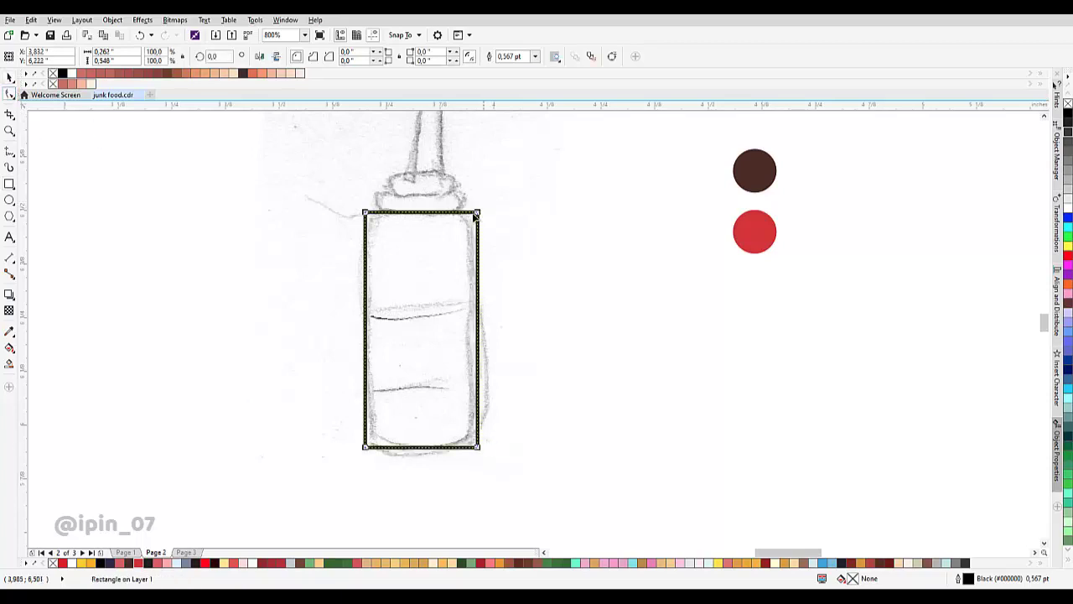
{"action": "left_click_drag", "start_coordinate": [476, 213], "coordinate": [452, 218]}
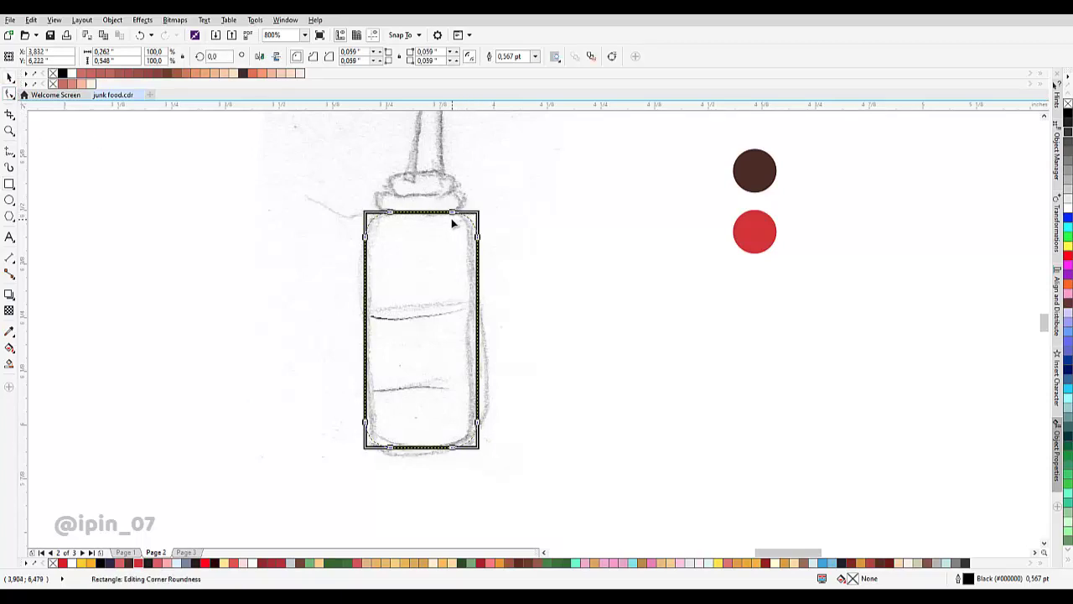
{"action": "scroll", "coordinate": [464, 260], "scroll_direction": "down", "scroll_amount": 2}
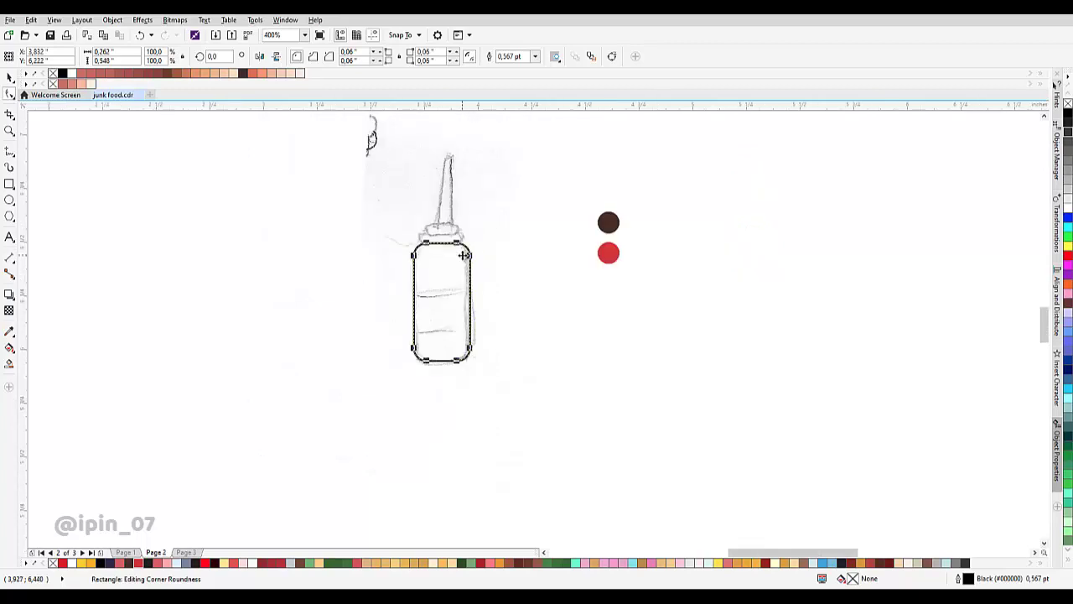
{"action": "scroll", "coordinate": [455, 296], "scroll_direction": "up", "scroll_amount": 2}
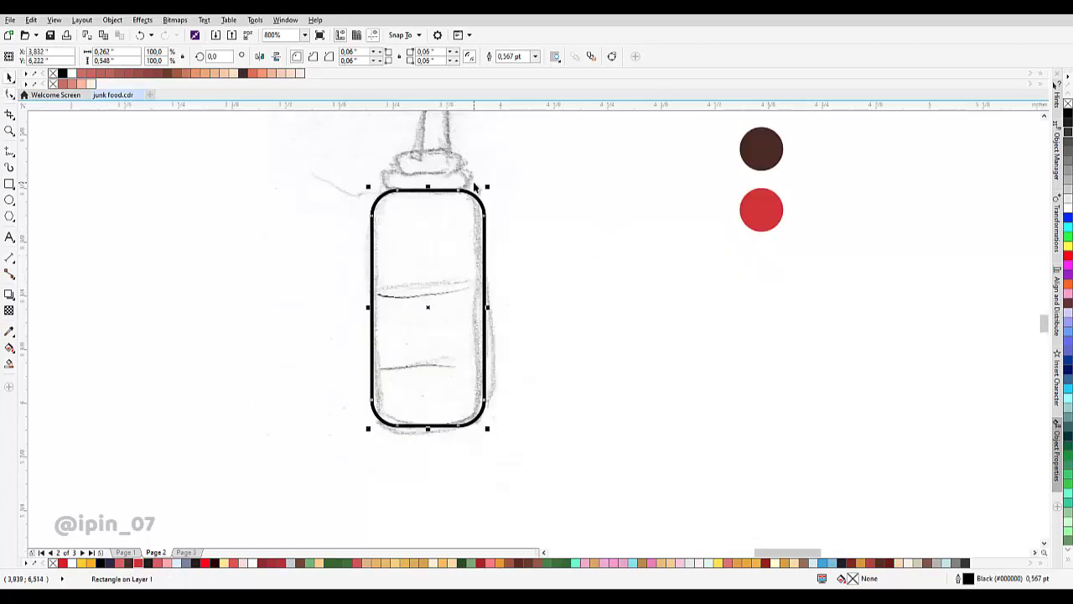
{"action": "left_click_drag", "start_coordinate": [460, 214], "coordinate": [462, 276]}
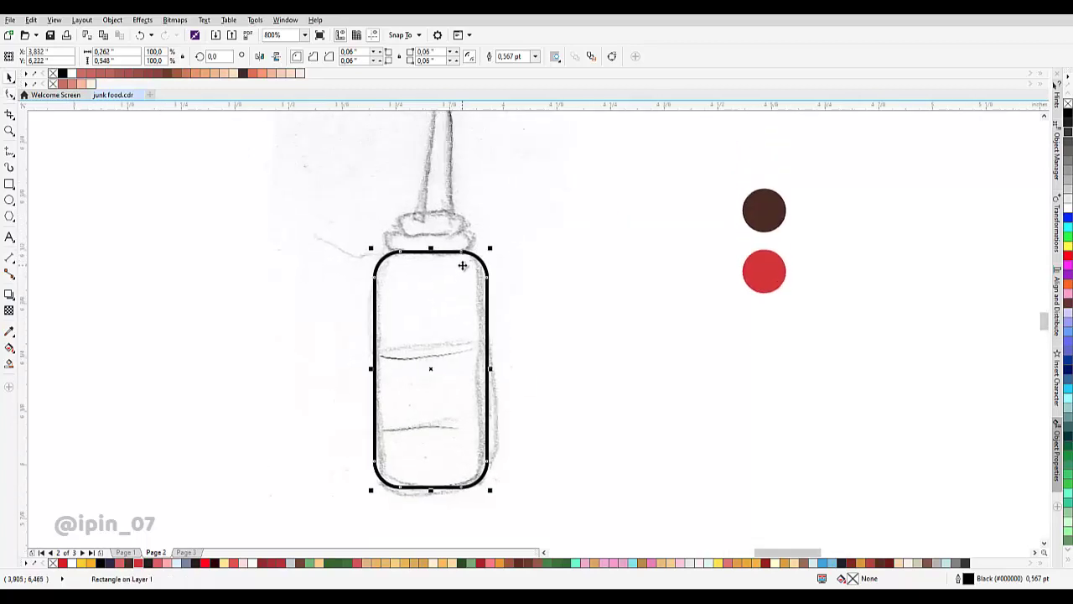
- Draw a guide rectangle about 0.11 × 0.32 inches over the bottle's upper middle and centre it horizontally with the body
{"action": "left_click", "coordinate": [9, 184]}
{"action": "left_click_drag", "start_coordinate": [405, 227], "coordinate": [455, 366]}
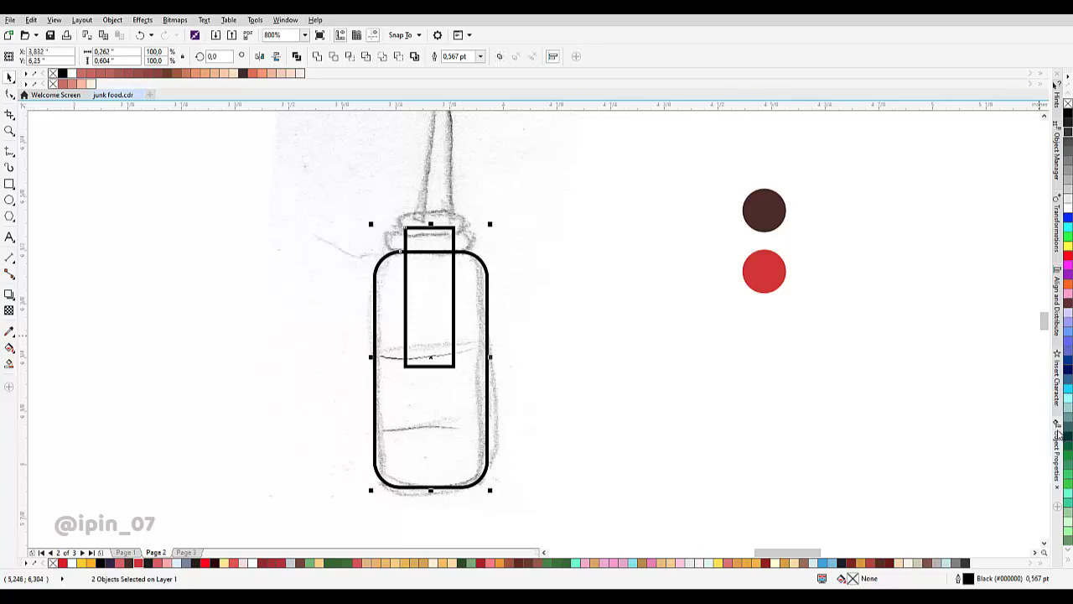
{"action": "left_click", "coordinate": [1061, 234]}
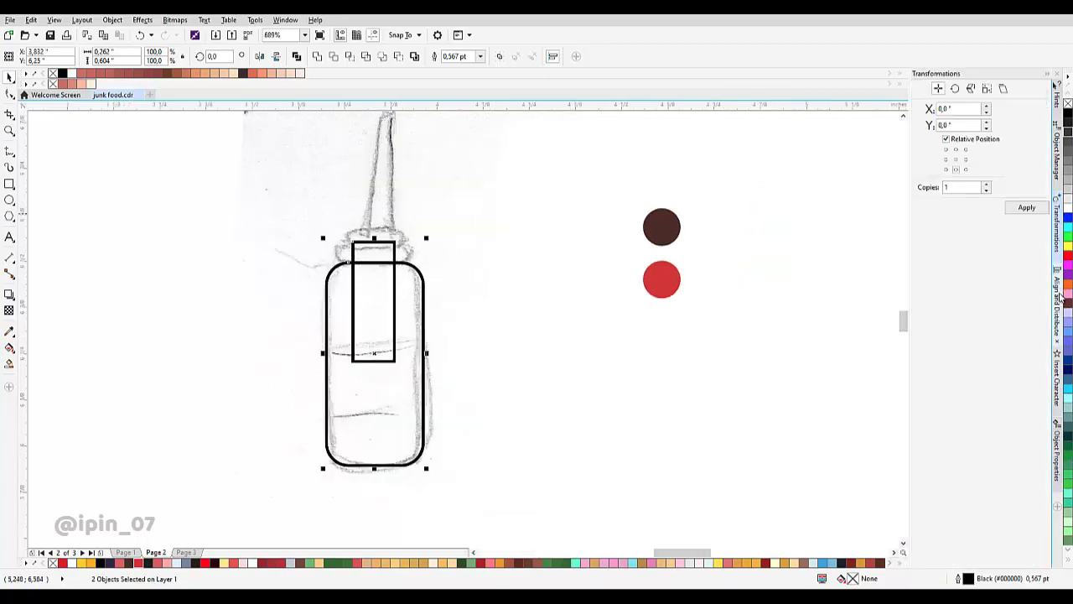
{"action": "left_click", "coordinate": [1057, 302]}
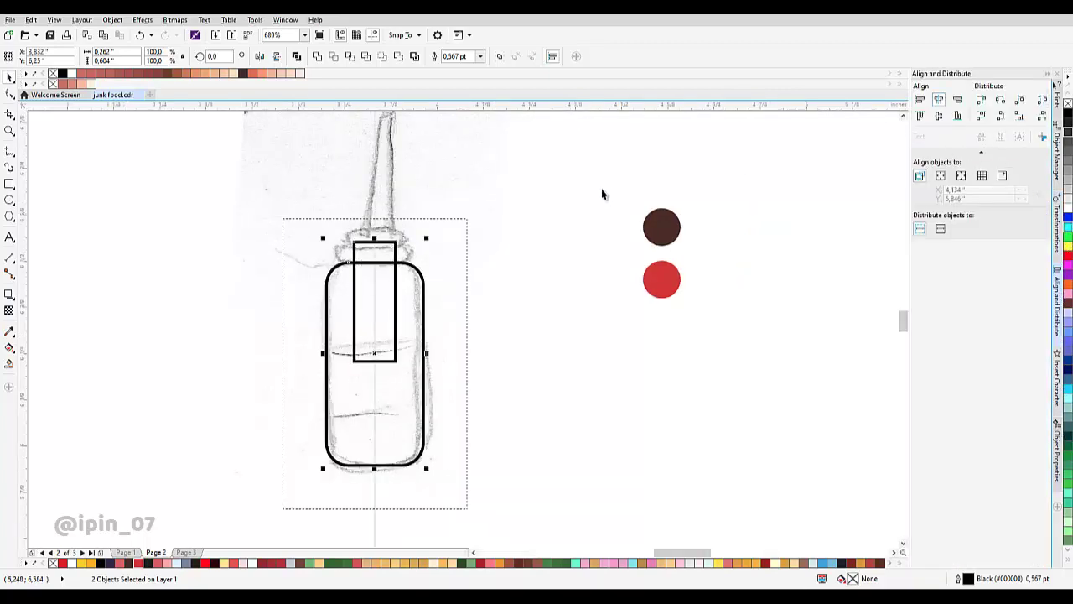
- Try to convert the bottle body rectangle's outline to an object
{"action": "left_click", "coordinate": [359, 288]}
{"action": "scroll", "coordinate": [359, 287], "scroll_direction": "up", "scroll_amount": 2}
{"action": "left_click_drag", "start_coordinate": [423, 270], "coordinate": [434, 290]}
{"action": "left_click", "coordinate": [462, 277]}
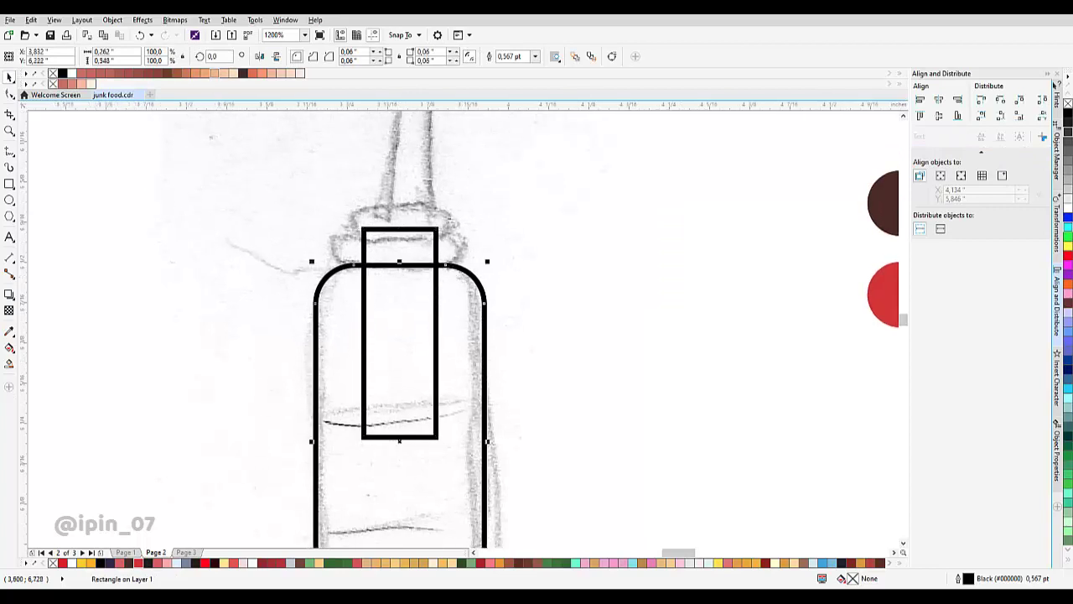
{"action": "left_click", "coordinate": [117, 22]}
{"action": "mouse_move", "coordinate": [136, 23]}
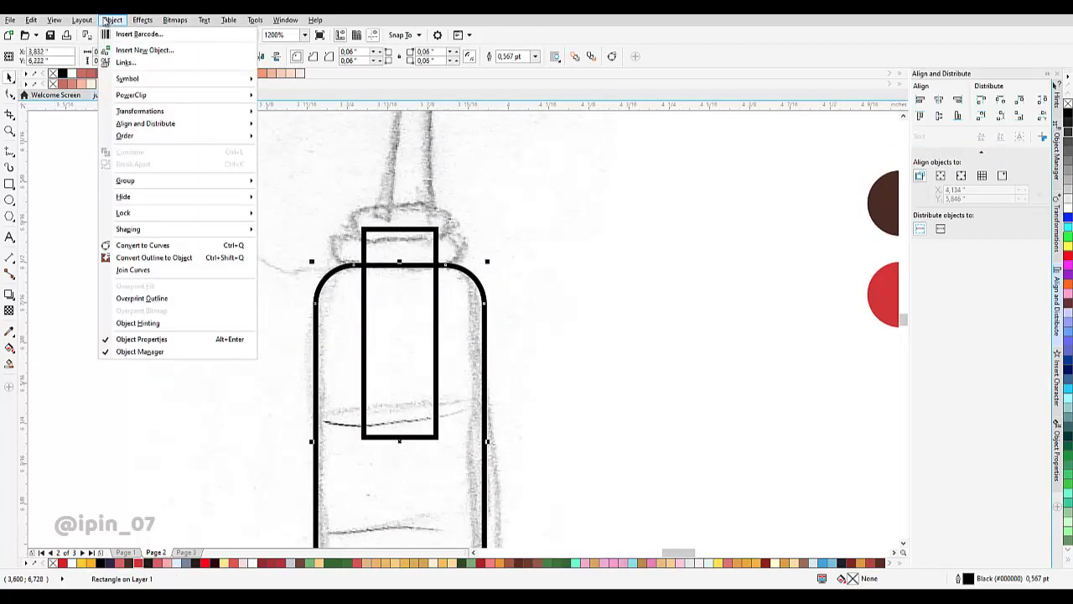
{"action": "left_click", "coordinate": [199, 256]}
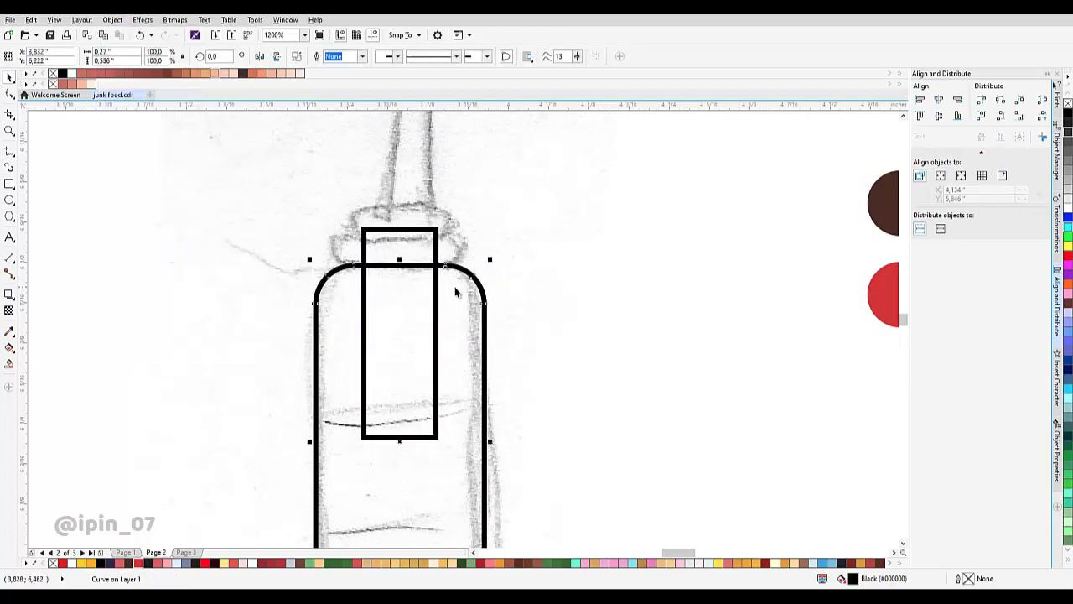
{"action": "key", "text": "ctrl+z"}
{"action": "left_click", "coordinate": [112, 19]}
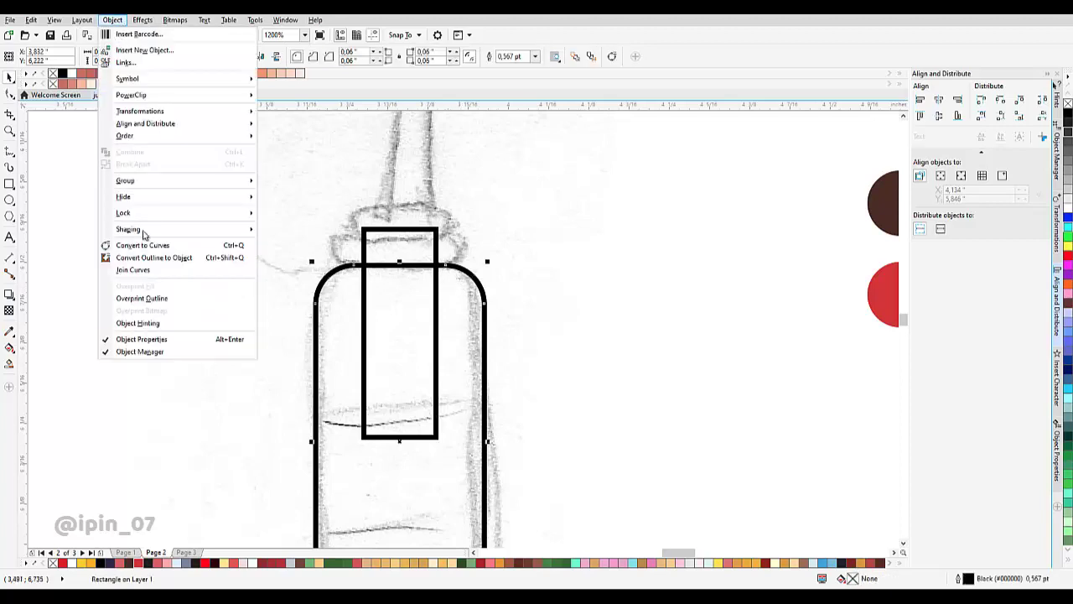
{"action": "left_click", "coordinate": [157, 257]}
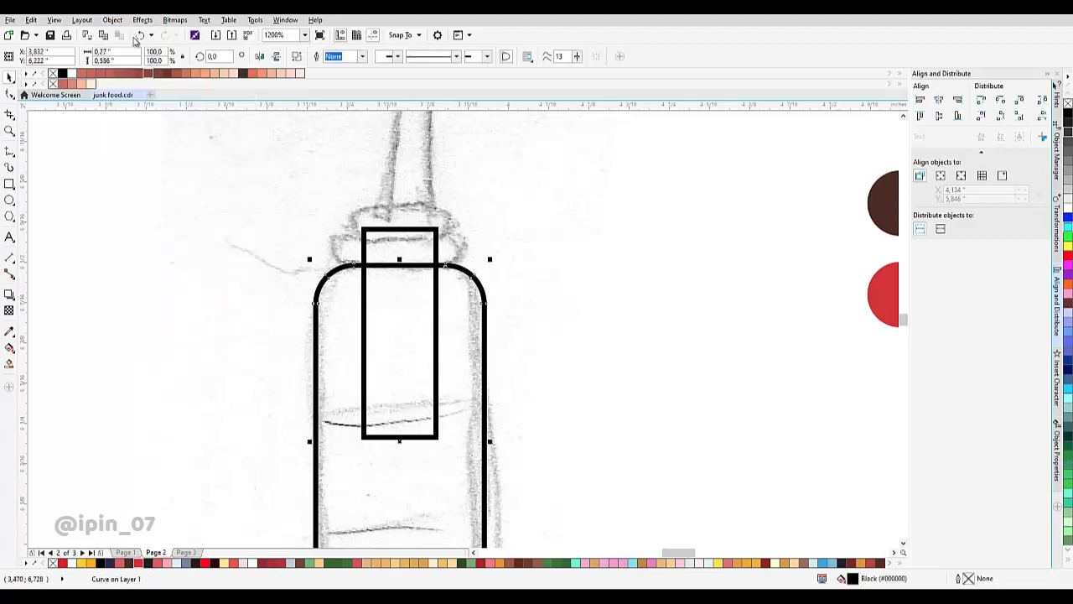
{"action": "key", "text": "ctrl+z"}
- Convert the rounded bottle body to curves and select its two upper-right corner nodes
{"action": "left_click", "coordinate": [113, 19]}
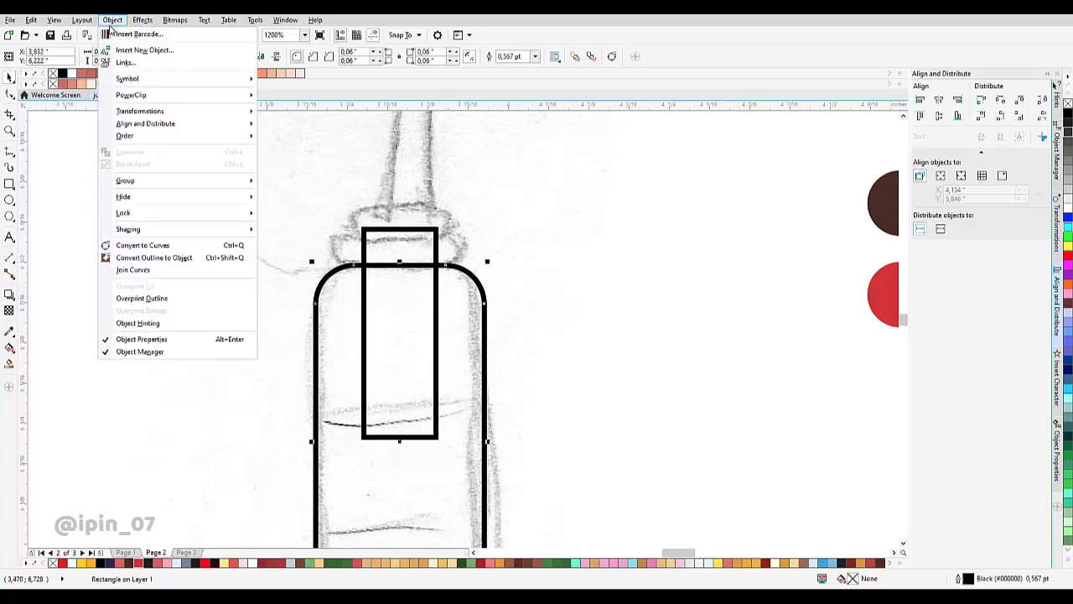
{"action": "left_click", "coordinate": [166, 245]}
{"action": "scroll", "coordinate": [467, 282], "scroll_direction": "up", "scroll_amount": 2}
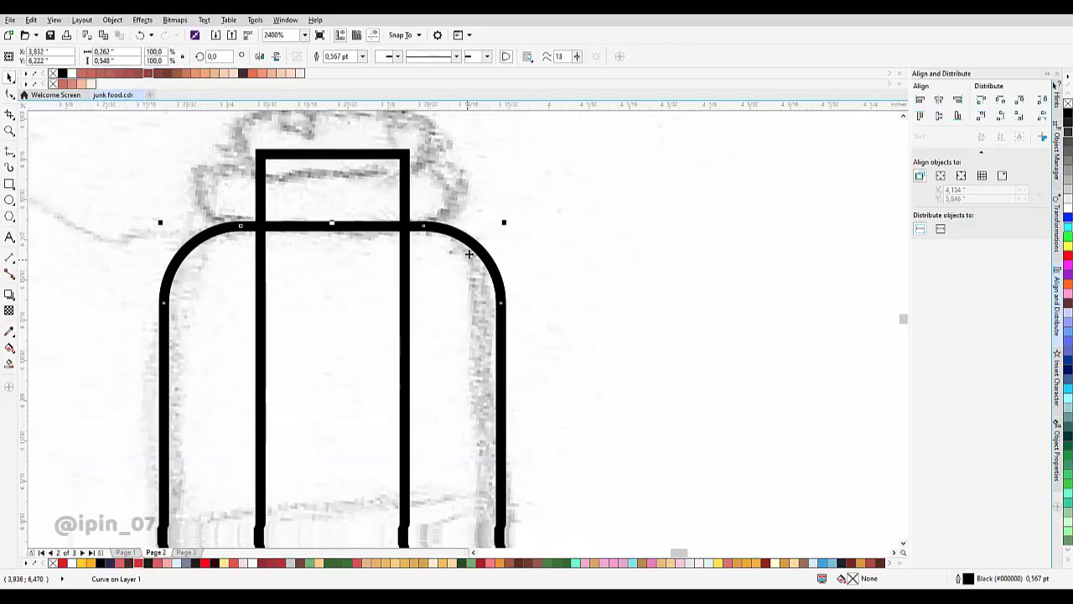
{"action": "key", "text": "F10"}
{"action": "left_click_drag", "start_coordinate": [358, 174], "coordinate": [514, 307]}
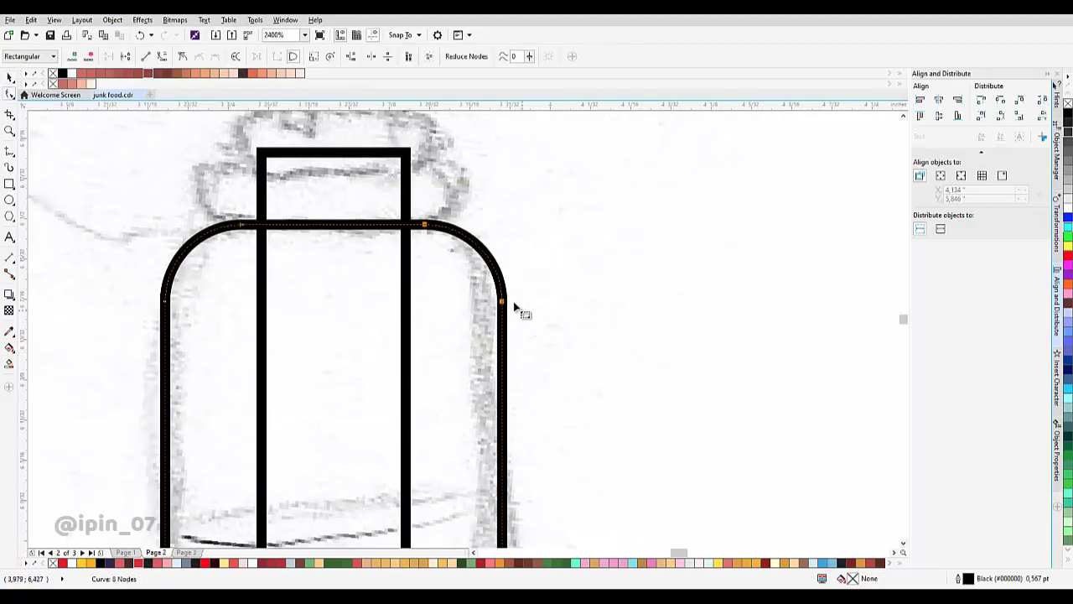
- Narrow the guide rectangle about its centre and shift the body's upper-right corner nodes inward to its edge
{"action": "left_click", "coordinate": [407, 211]}
{"action": "middle_click", "coordinate": [408, 206]}
{"action": "key", "text": "space"}
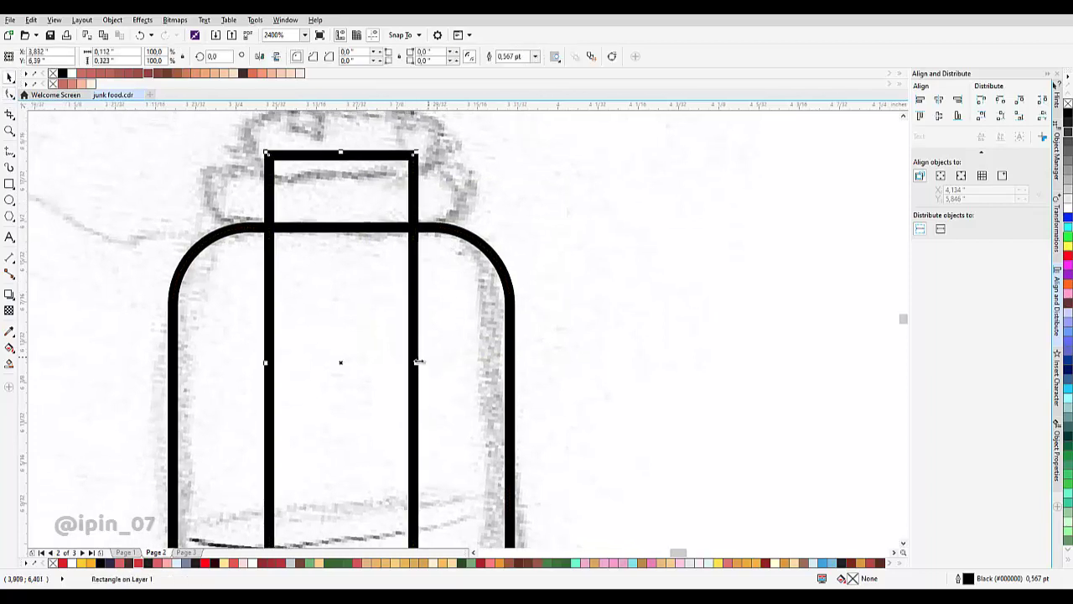
{"action": "left_click_drag", "start_coordinate": [417, 362], "coordinate": [399, 360]}
{"action": "double_click", "coordinate": [449, 262]}
{"action": "left_click_drag", "start_coordinate": [410, 175], "coordinate": [541, 326]}
{"action": "left_click_drag", "start_coordinate": [435, 227], "coordinate": [401, 229]}
- Undo the corner-node shift, the guide narrowing and the body's conversion to curves
{"action": "scroll", "coordinate": [486, 259], "scroll_direction": "down", "scroll_amount": 3}
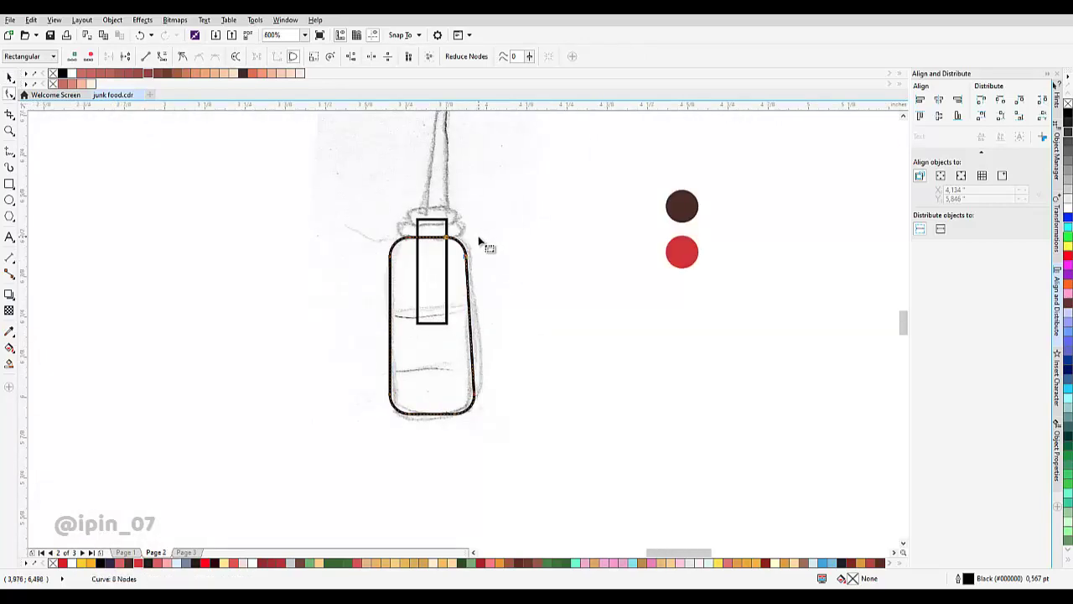
{"action": "scroll", "coordinate": [481, 232], "scroll_direction": "up", "scroll_amount": 2}
{"action": "key", "text": "ctrl+z"}
{"action": "key", "text": "ctrl+z"}
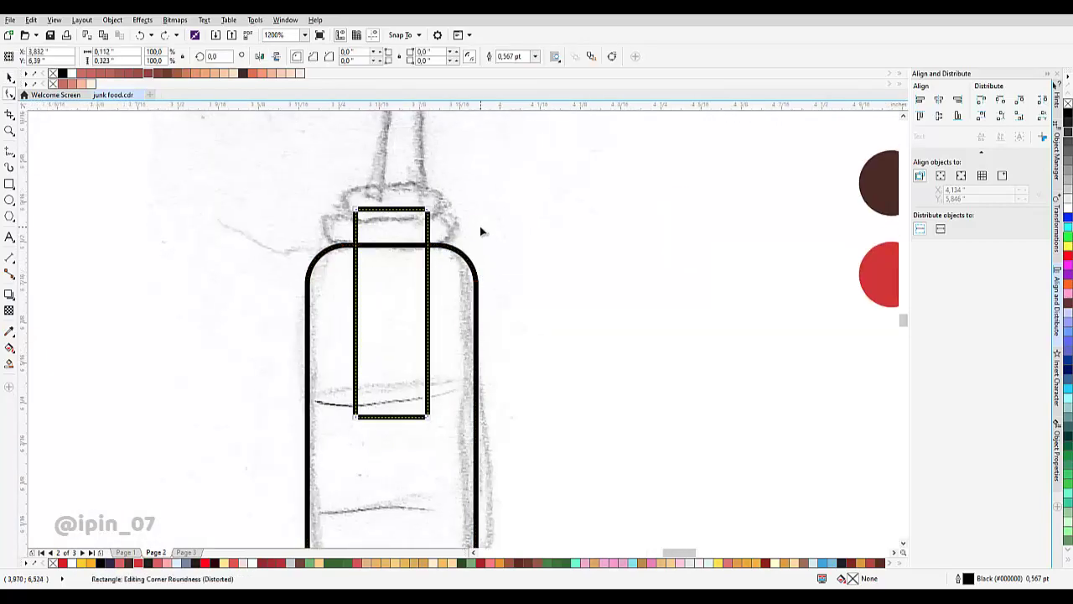
- Set the bottle body rectangle's top-left corner radius to 0.03 inches
{"action": "key", "text": "space"}
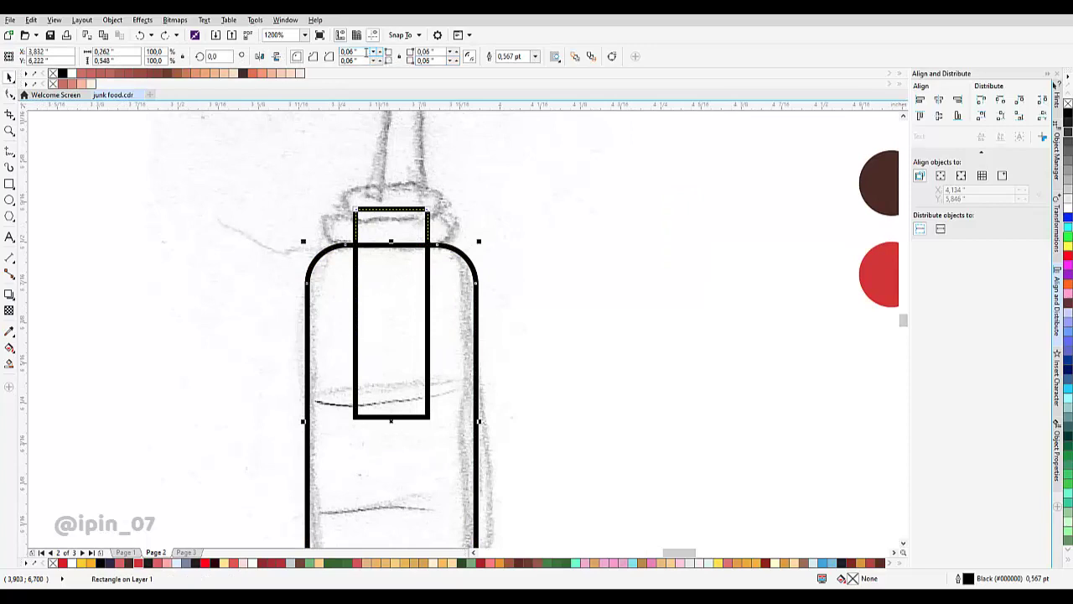
{"action": "key", "text": "Up"}
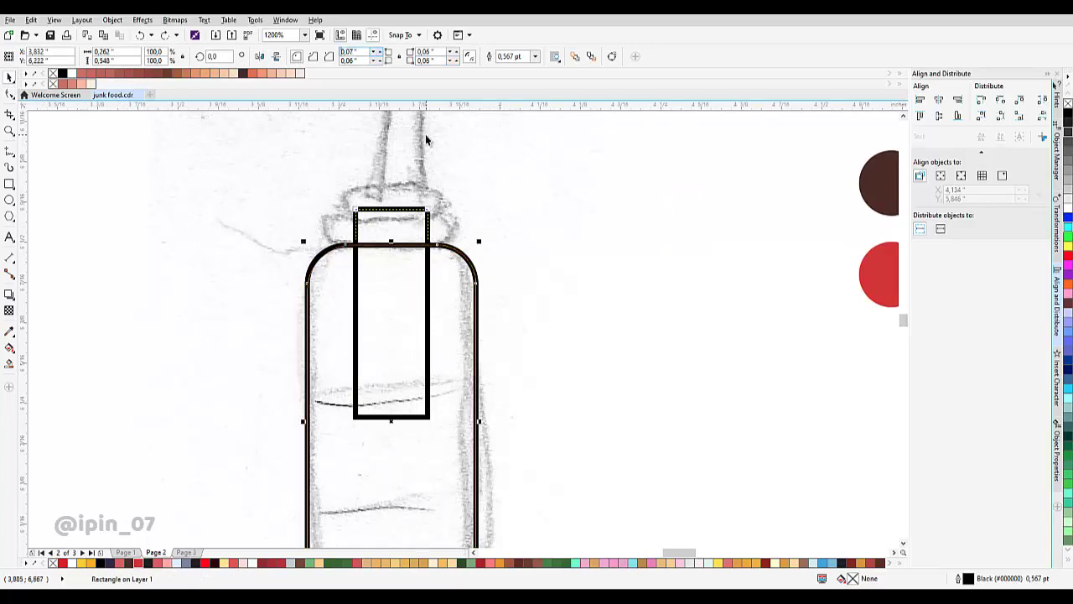
{"action": "key", "text": "Down"}
{"action": "key", "text": "Down"}
{"action": "key", "text": "Down"}
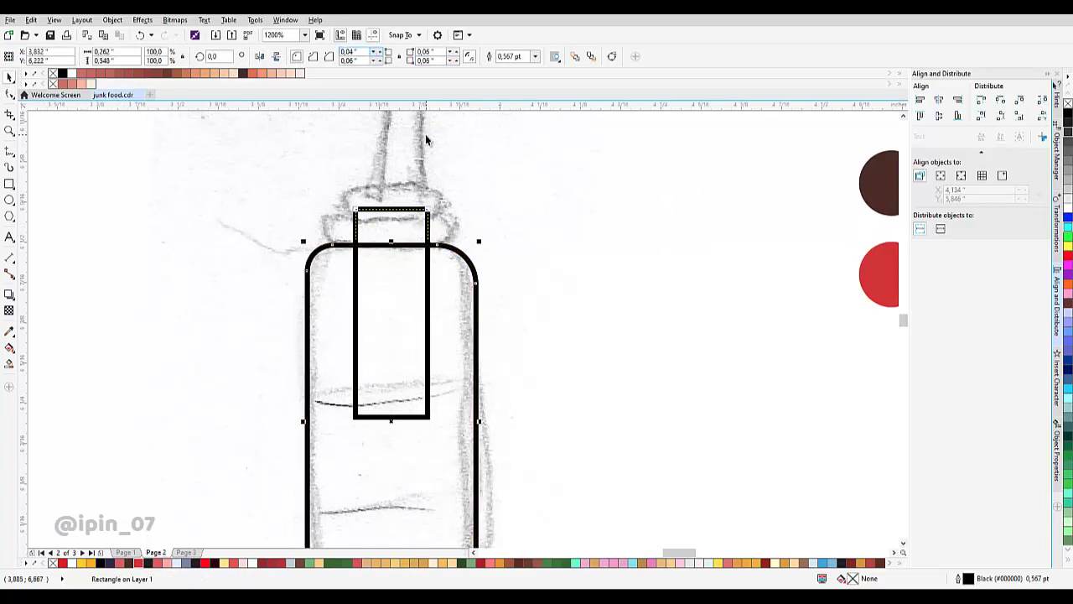
{"action": "key", "text": "Down"}
- Set the bottle body rectangle's top-right corner radius to 0.03 inches
{"action": "key", "text": "Tab"}
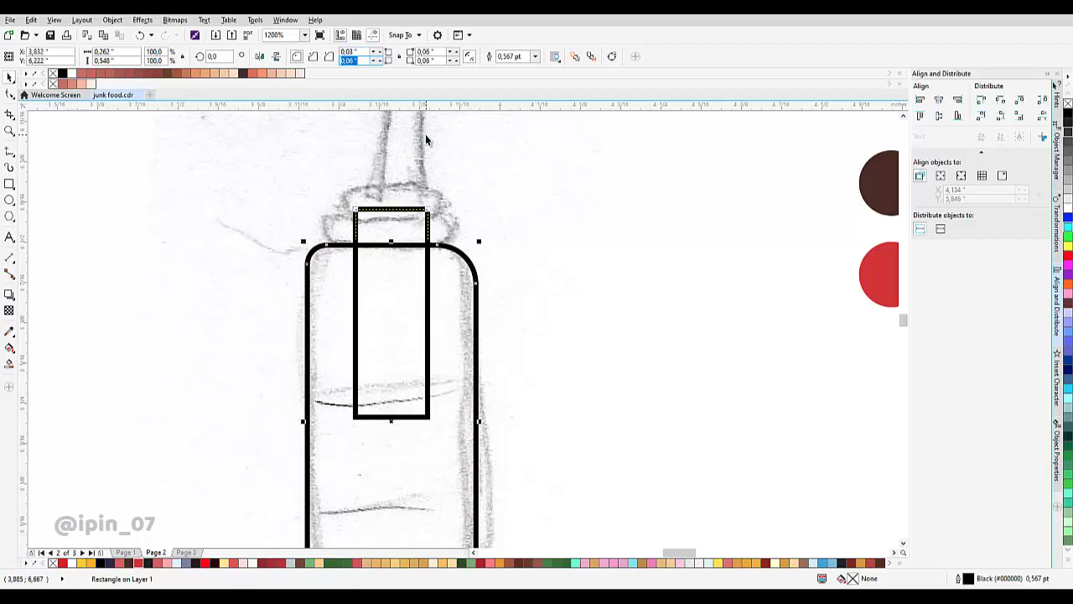
{"action": "key", "text": "Tab"}
{"action": "key", "text": "Tab"}
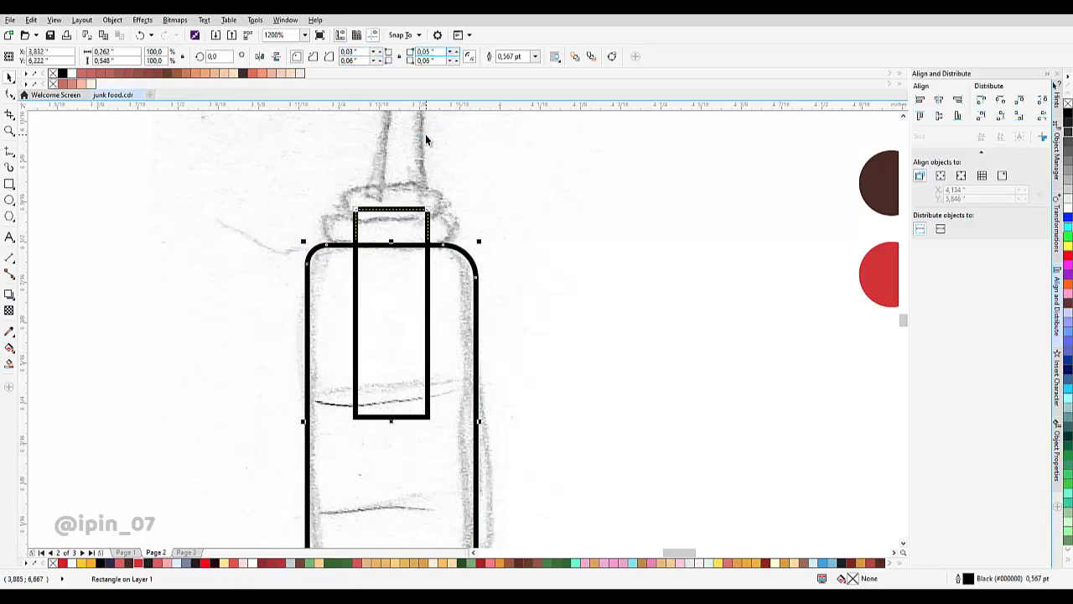
{"action": "key", "text": "Down"}
{"action": "key", "text": "Down"}
{"action": "key", "text": "Down"}
{"action": "left_click_drag", "start_coordinate": [402, 283], "coordinate": [408, 276]}
{"action": "scroll", "coordinate": [467, 239], "scroll_direction": "down", "scroll_amount": 1}
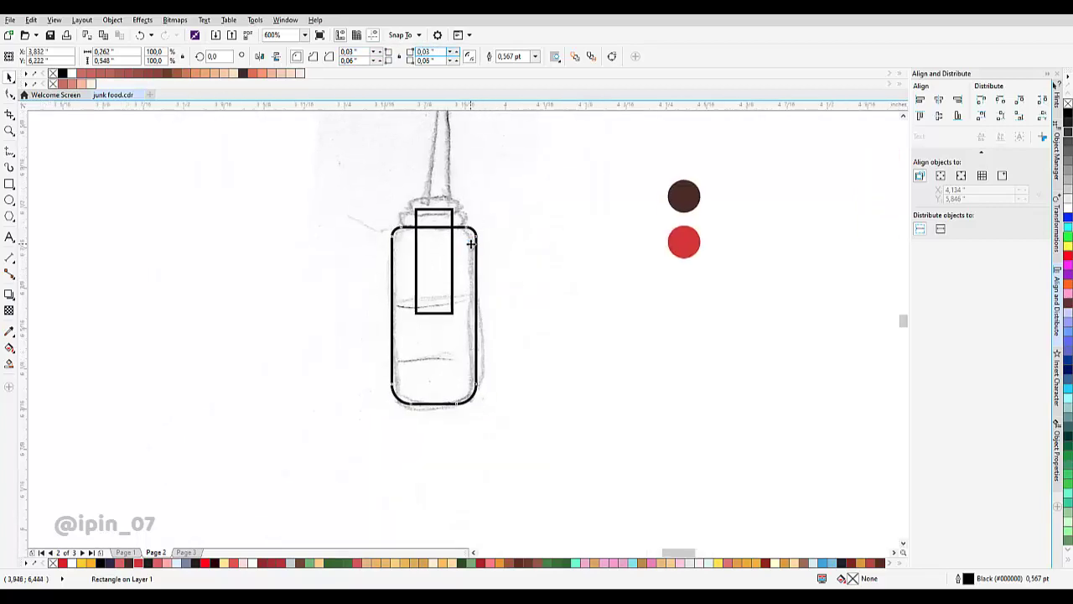
{"action": "scroll", "coordinate": [468, 256], "scroll_direction": "up", "scroll_amount": 1}
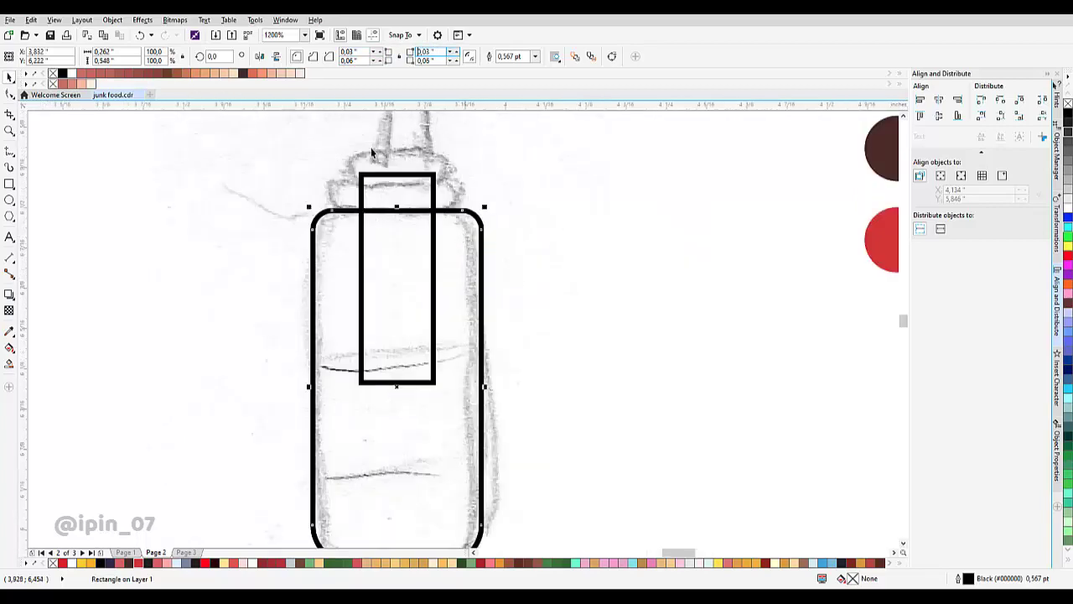
- Convert the bottle body with its tighter top corners to curves and select its upper-right corner nodes
{"action": "left_click", "coordinate": [112, 19]}
{"action": "left_click", "coordinate": [169, 245]}
{"action": "scroll", "coordinate": [455, 198], "scroll_direction": "up", "scroll_amount": 1}
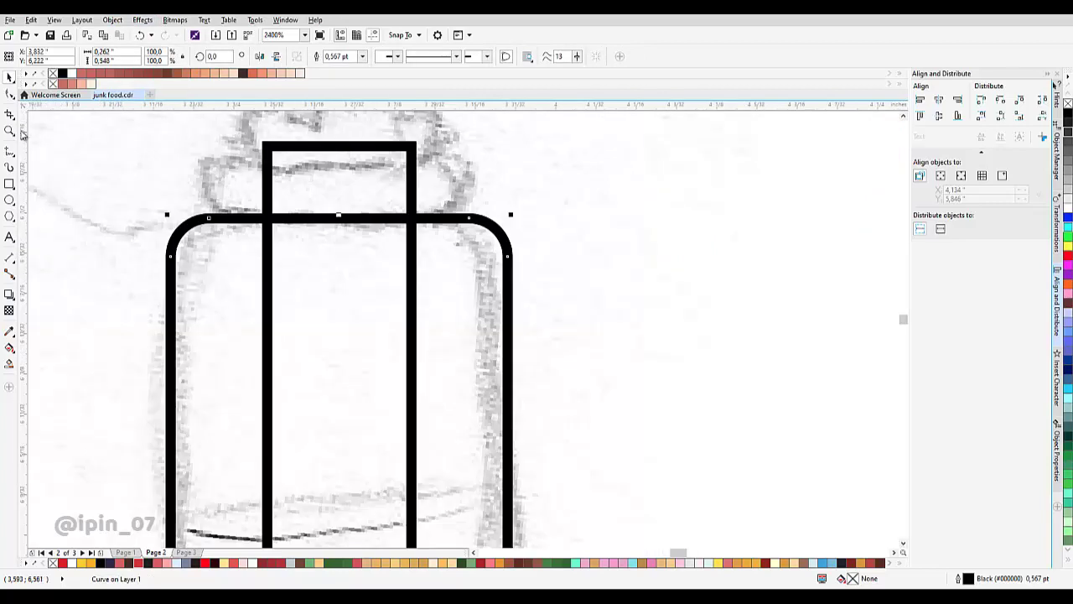
{"action": "left_click", "coordinate": [10, 95]}
{"action": "left_click_drag", "start_coordinate": [374, 151], "coordinate": [546, 286]}
- Widen the guide rectangle symmetrically about its centre to about 0.14 inches
{"action": "key", "text": "space"}
{"action": "left_click", "coordinate": [412, 243]}
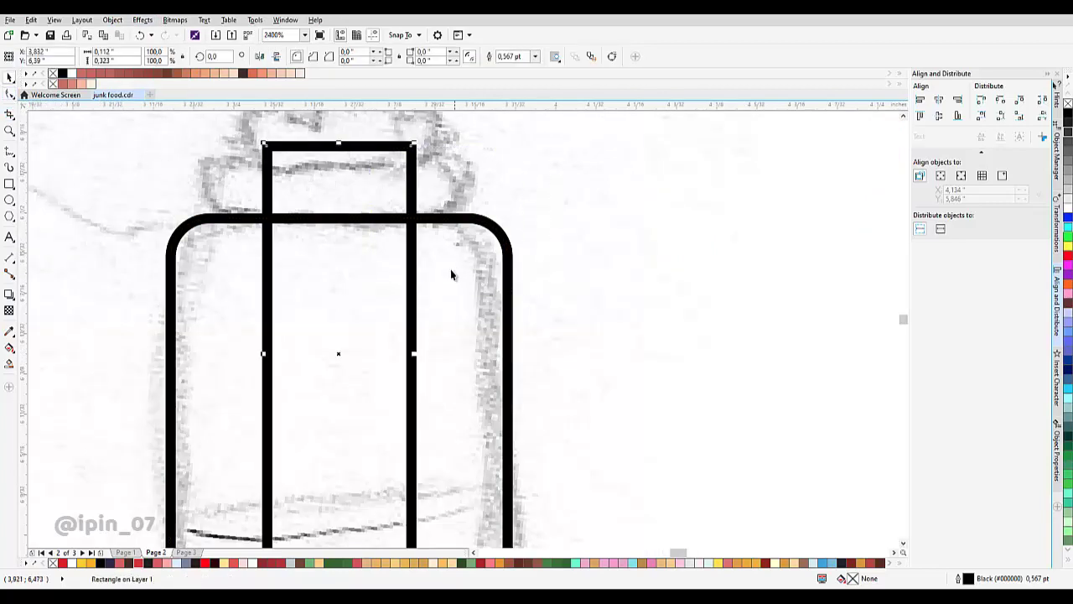
{"action": "left_click", "coordinate": [457, 221]}
{"action": "key", "text": "space"}
{"action": "left_click_drag", "start_coordinate": [460, 158], "coordinate": [560, 283]}
{"action": "left_click", "coordinate": [411, 208]}
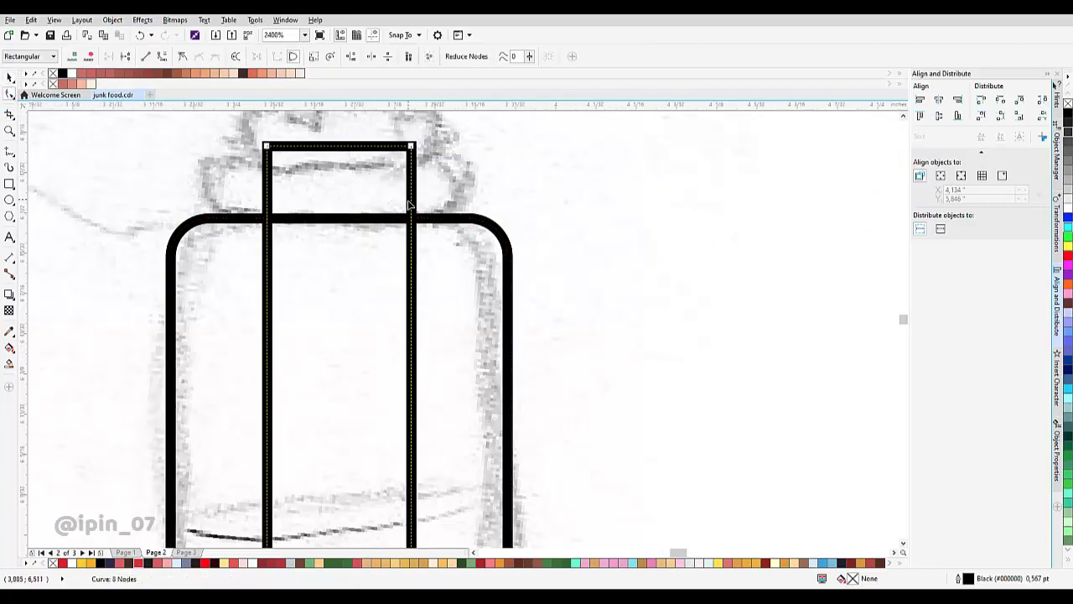
{"action": "key", "text": "space"}
{"action": "left_click_drag", "start_coordinate": [414, 354], "coordinate": [432, 354]}
- Shift the body's two upper-right corner nodes inward to the guide's right edge so that side tapers
{"action": "left_click", "coordinate": [506, 240]}
{"action": "key", "text": "space"}
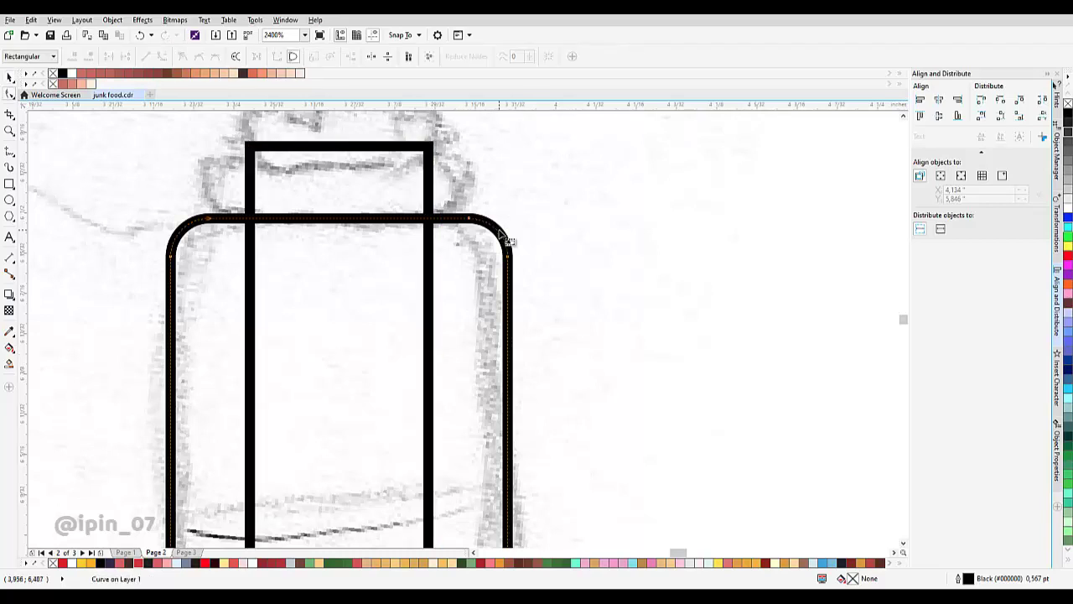
{"action": "scroll", "coordinate": [430, 204], "scroll_direction": "up", "scroll_amount": 2}
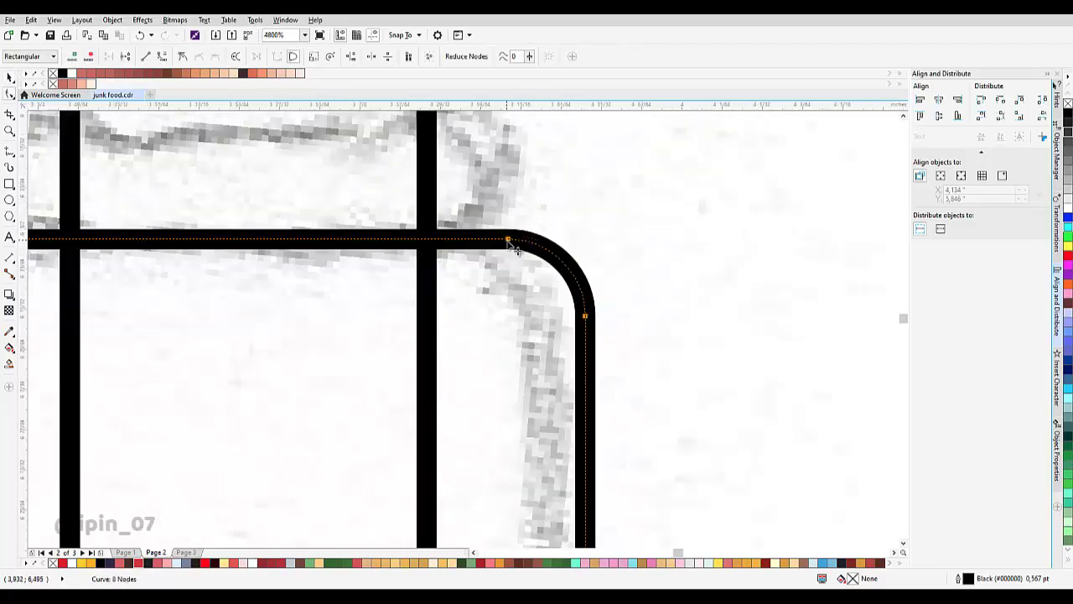
{"action": "left_click_drag", "start_coordinate": [507, 239], "coordinate": [425, 240]}
{"action": "scroll", "coordinate": [426, 240], "scroll_direction": "down", "scroll_amount": 4}
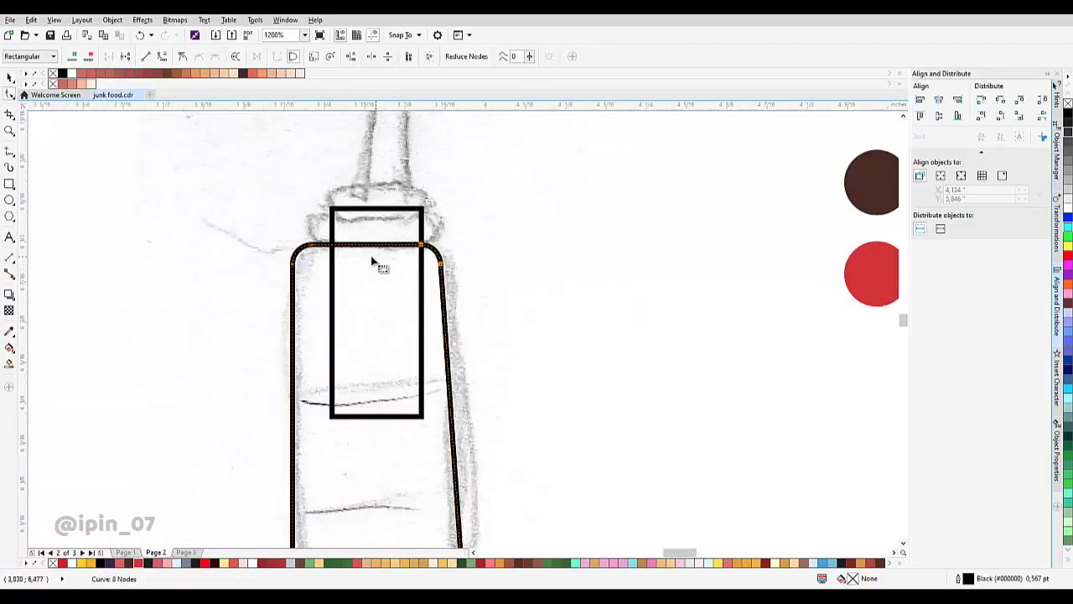
- Shift the body's two upper-left corner nodes inward to the guide's left edge so the left side tapers too
{"action": "left_click", "coordinate": [219, 216]}
{"action": "scroll", "coordinate": [306, 242], "scroll_direction": "up", "scroll_amount": 2}
{"action": "left_click_drag", "start_coordinate": [167, 220], "coordinate": [403, 374]}
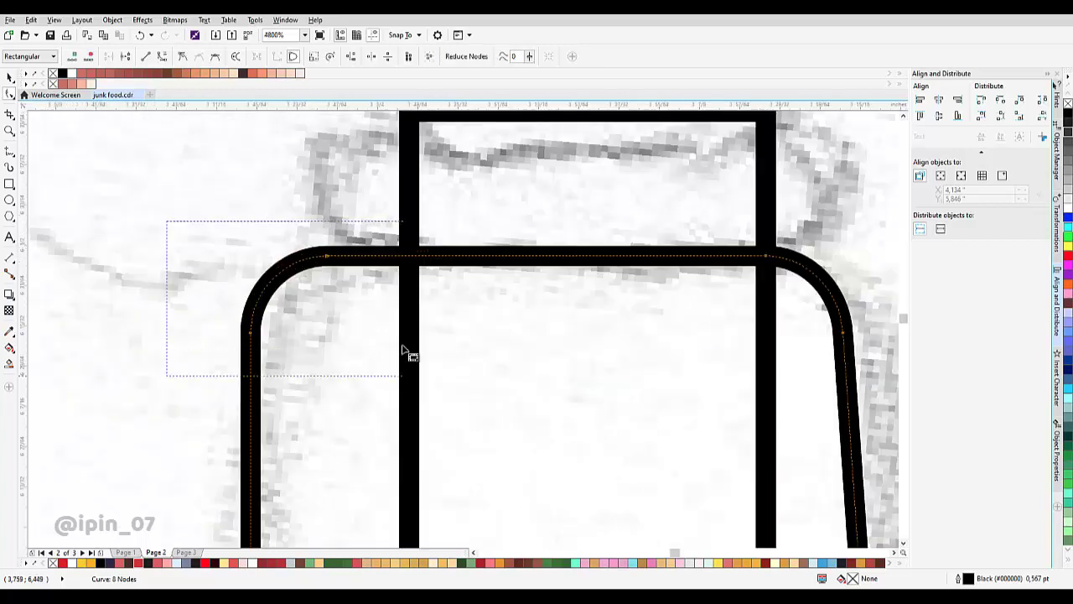
{"action": "left_click_drag", "start_coordinate": [327, 256], "coordinate": [407, 257]}
{"action": "scroll", "coordinate": [408, 256], "scroll_direction": "down", "scroll_amount": 2}
- Move the guide rectangle off the bottle body and delete it
{"action": "key", "text": "space"}
{"action": "left_click", "coordinate": [473, 243]}
{"action": "left_click_drag", "start_coordinate": [473, 243], "coordinate": [729, 275]}
{"action": "scroll", "coordinate": [485, 264], "scroll_direction": "down", "scroll_amount": 4}
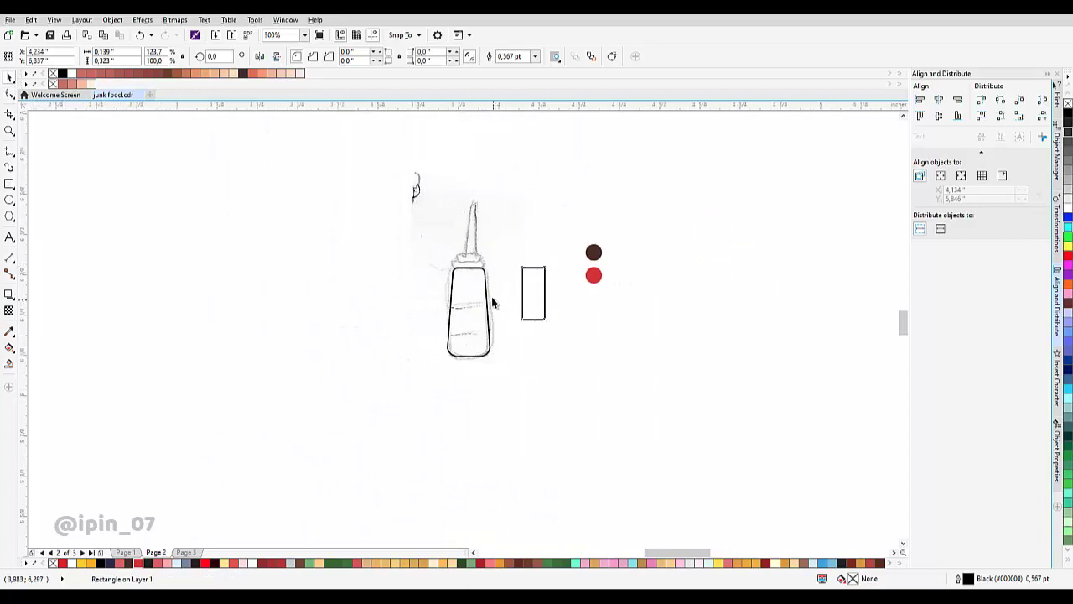
{"action": "scroll", "coordinate": [491, 297], "scroll_direction": "up", "scroll_amount": 2}
{"action": "scroll", "coordinate": [458, 252], "scroll_direction": "up", "scroll_amount": 2}
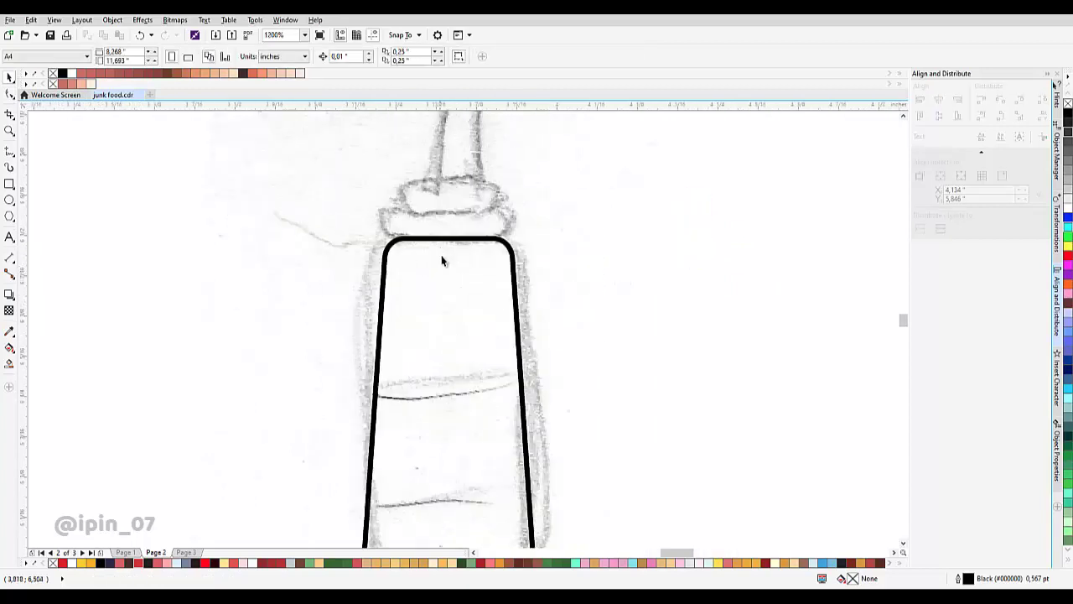
- Set the bottle body's outline width to 1.0 pt
{"action": "left_click", "coordinate": [440, 240]}
{"action": "left_click", "coordinate": [362, 56]}
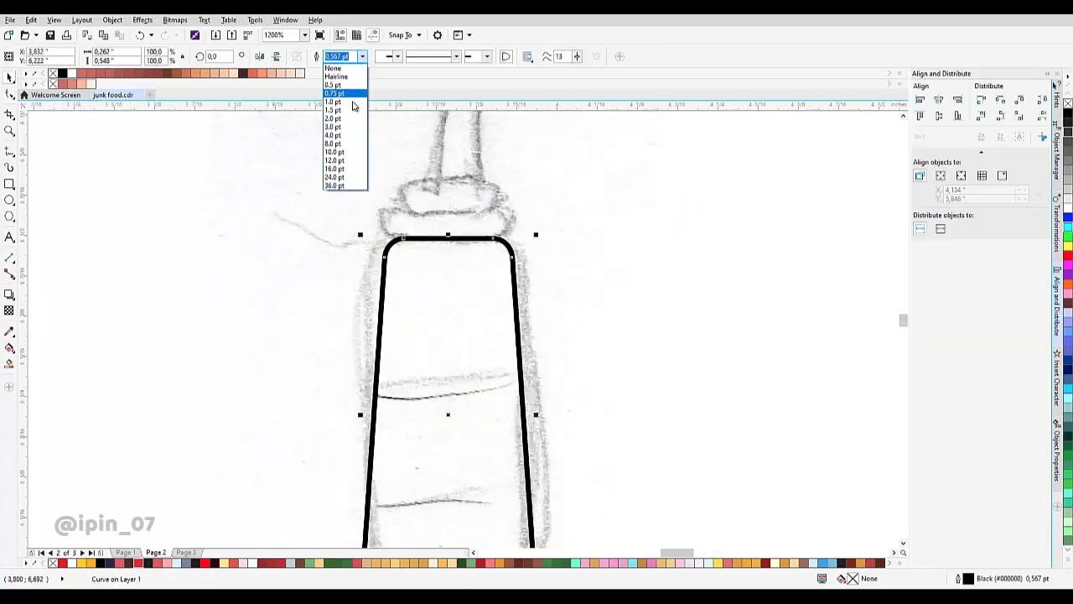
{"action": "left_click", "coordinate": [333, 101]}
- Select the pencil sketch and the bottle body together and enlarge them proportionally to about 0.94 × 1.49 inches
{"action": "scroll", "coordinate": [447, 272], "scroll_direction": "down", "scroll_amount": 4}
{"action": "scroll", "coordinate": [446, 268], "scroll_direction": "down", "scroll_amount": 1}
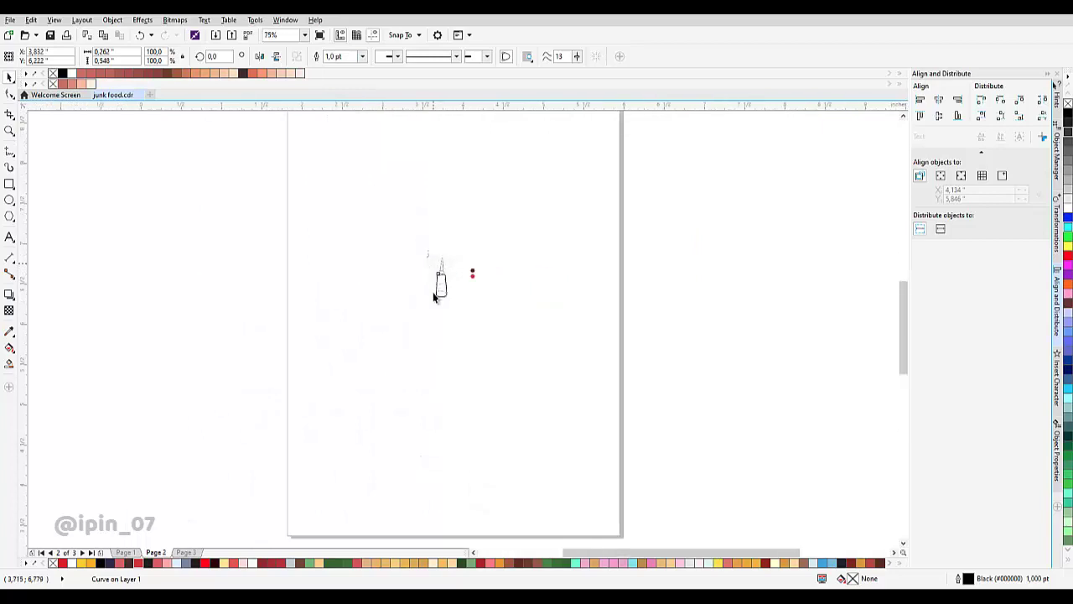
{"action": "scroll", "coordinate": [437, 280], "scroll_direction": "up", "scroll_amount": 3}
{"action": "left_click_drag", "start_coordinate": [498, 251], "coordinate": [417, 280]}
{"action": "scroll", "coordinate": [417, 236], "scroll_direction": "down", "scroll_amount": 1}
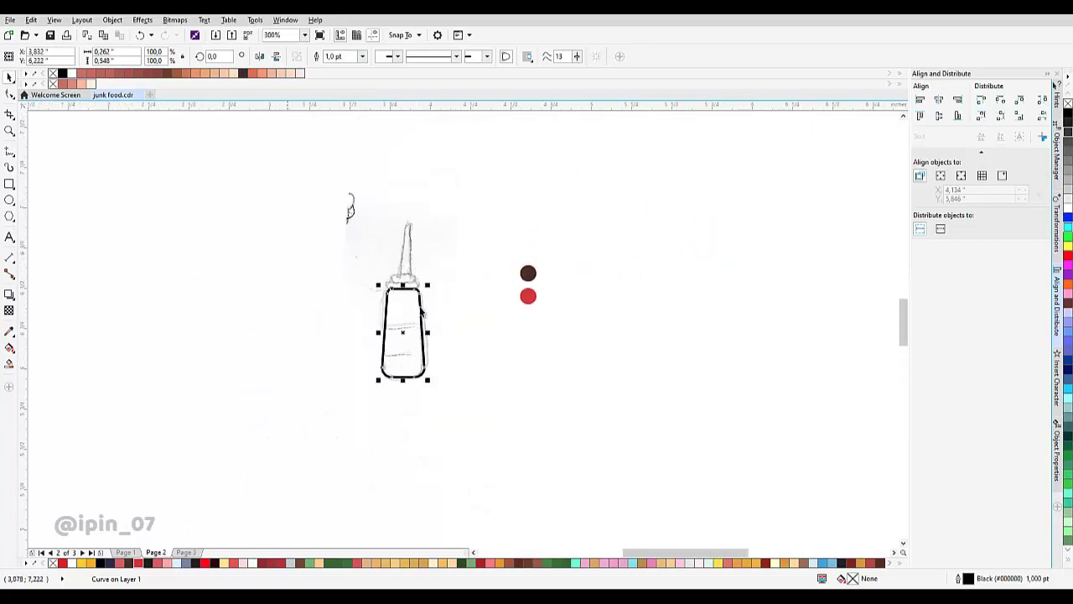
{"action": "left_click_drag", "start_coordinate": [679, 488], "coordinate": [287, 171]}
{"action": "scroll", "coordinate": [556, 232], "scroll_direction": "down", "scroll_amount": 1}
{"action": "scroll", "coordinate": [480, 167], "scroll_direction": "up", "scroll_amount": 1}
{"action": "left_click_drag", "start_coordinate": [324, 209], "coordinate": [571, 507]}
{"action": "left_click_drag", "start_coordinate": [546, 237], "coordinate": [566, 216]}
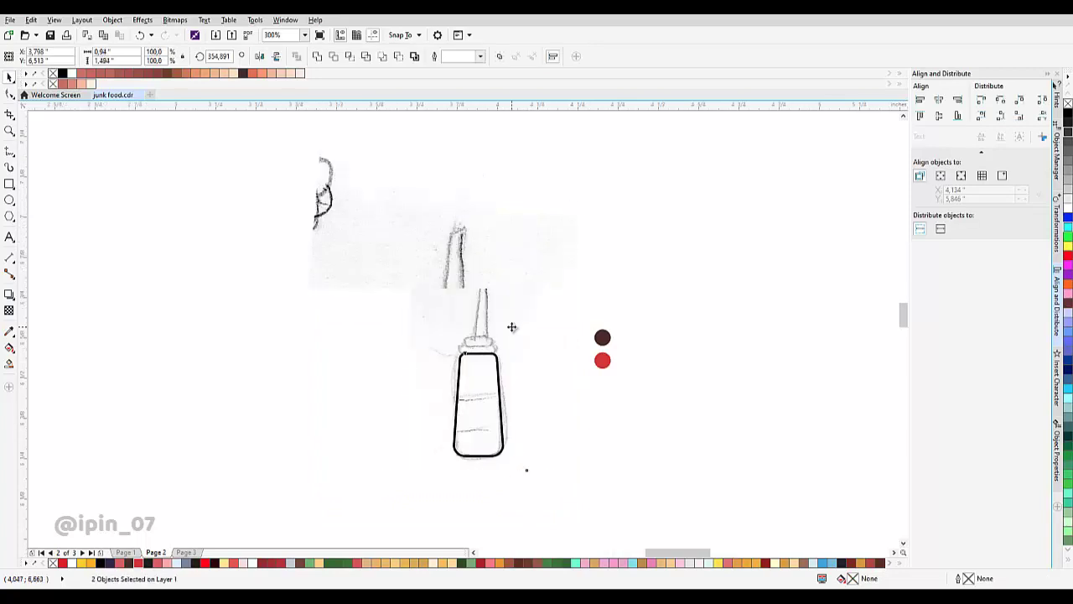
{"action": "scroll", "coordinate": [512, 324], "scroll_direction": "up", "scroll_amount": 2}
{"action": "left_click", "coordinate": [586, 269]}
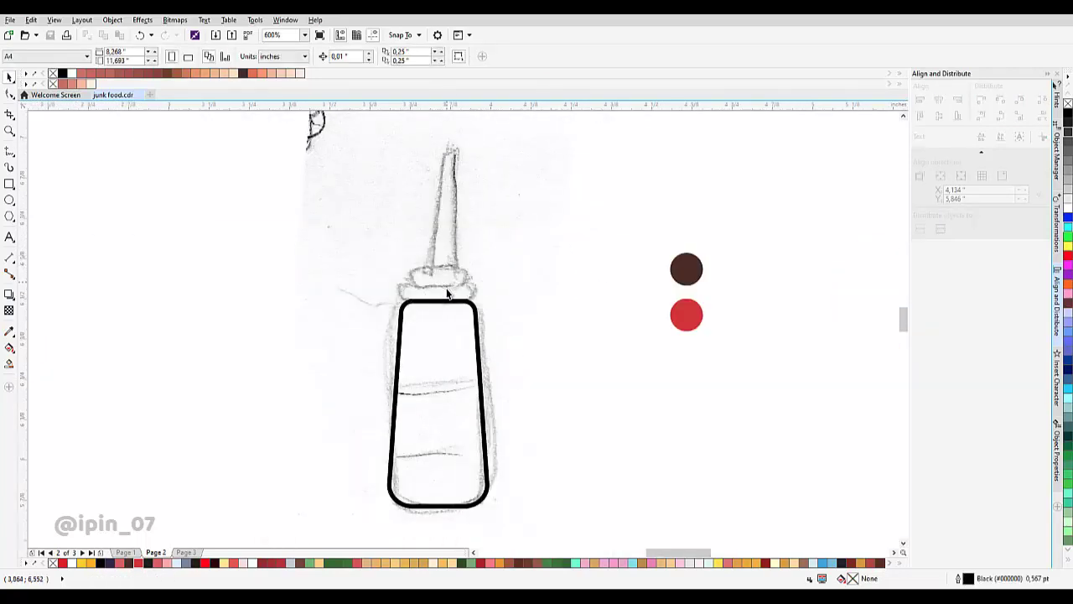
- Draw a rectangle about 0.167 × 0.064 inches on the body's upper edge and centre it horizontally with the body
{"action": "scroll", "coordinate": [444, 304], "scroll_direction": "up", "scroll_amount": 4}
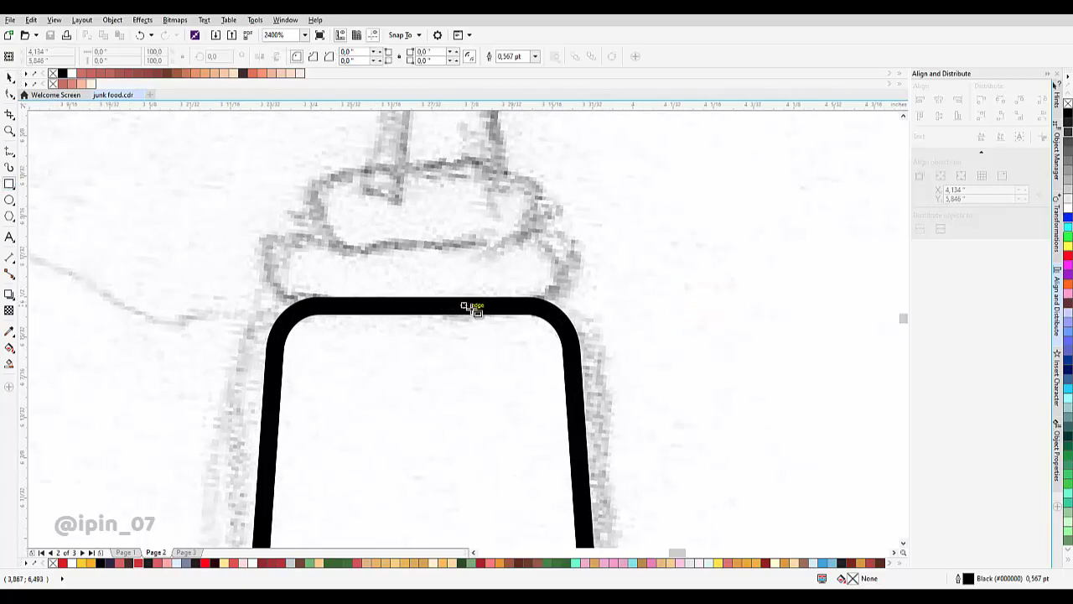
{"action": "left_click_drag", "start_coordinate": [514, 308], "coordinate": [293, 222]}
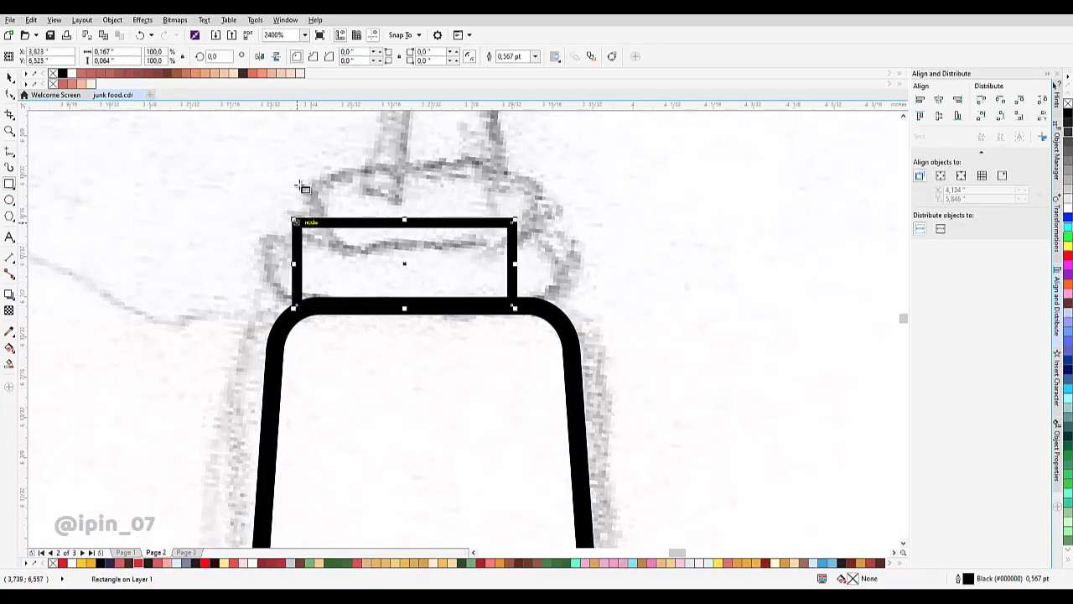
{"action": "left_click", "coordinate": [440, 372], "text": "shift"}
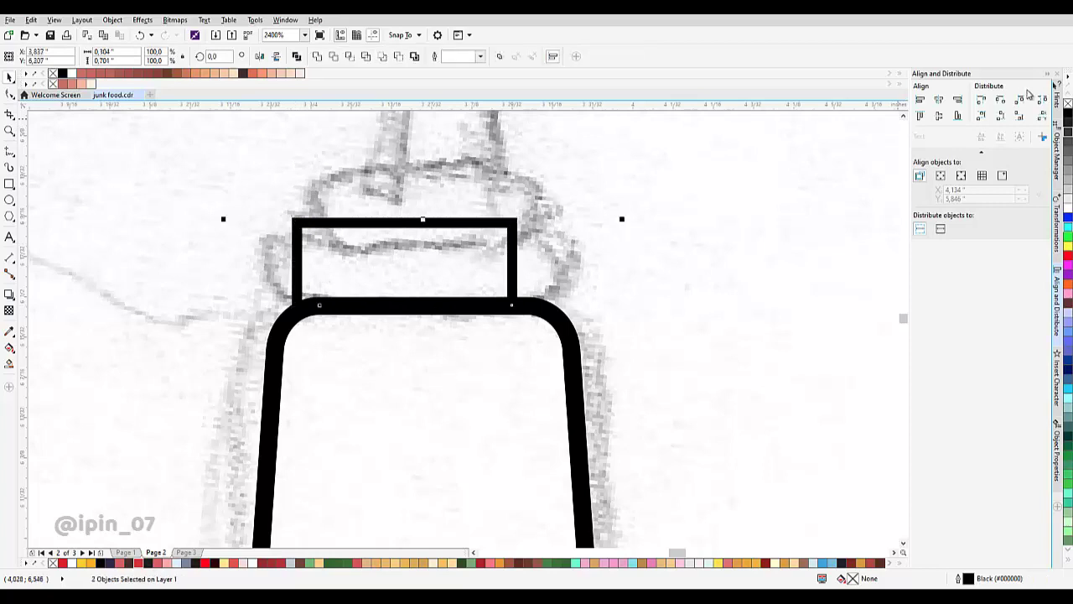
{"action": "left_click", "coordinate": [940, 100]}
- Round all four corners of the neck rectangle to a radius of about 0.018 inches
{"action": "left_click", "coordinate": [467, 263]}
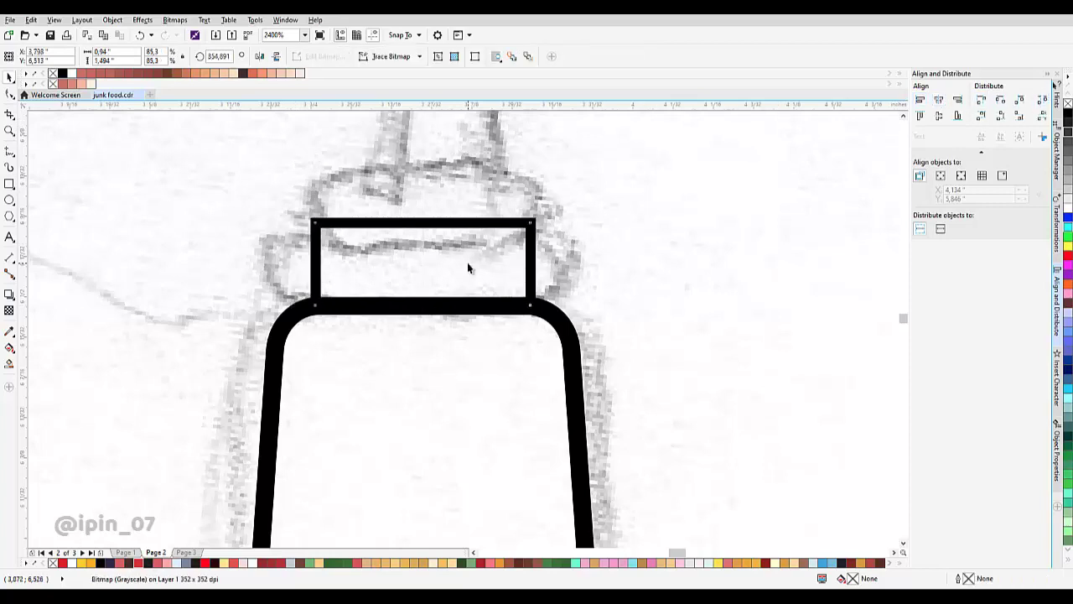
{"action": "left_click", "coordinate": [10, 95]}
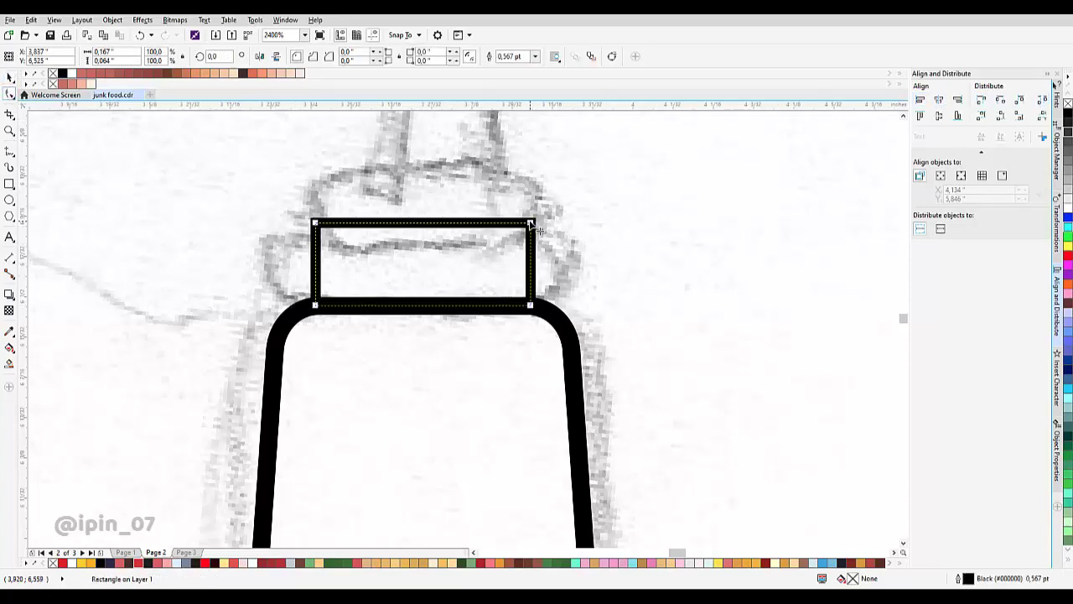
{"action": "left_click_drag", "start_coordinate": [519, 225], "coordinate": [508, 230]}
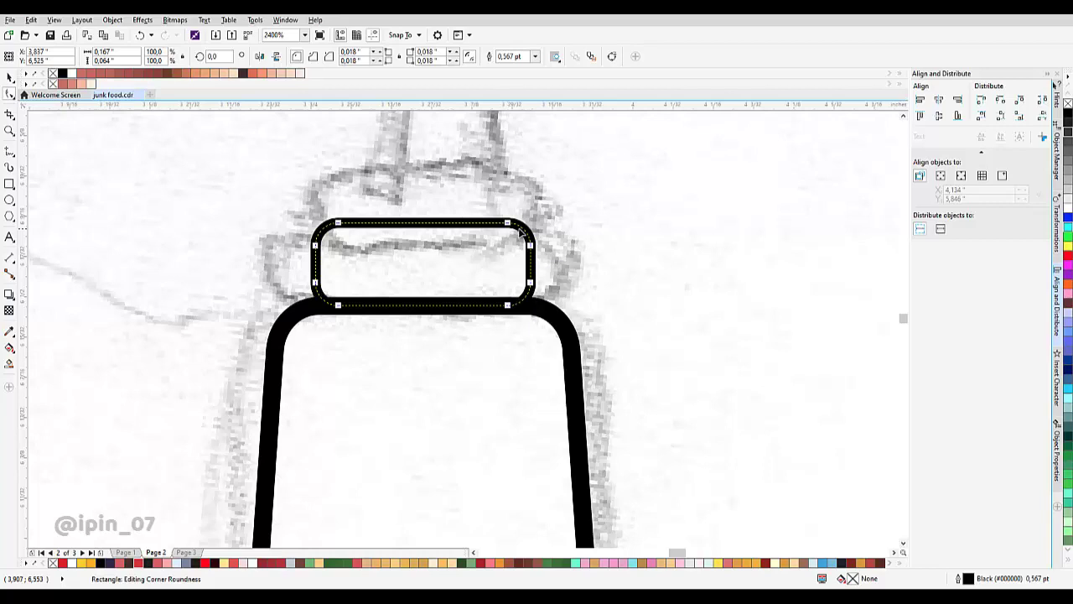
{"action": "key", "text": "space"}
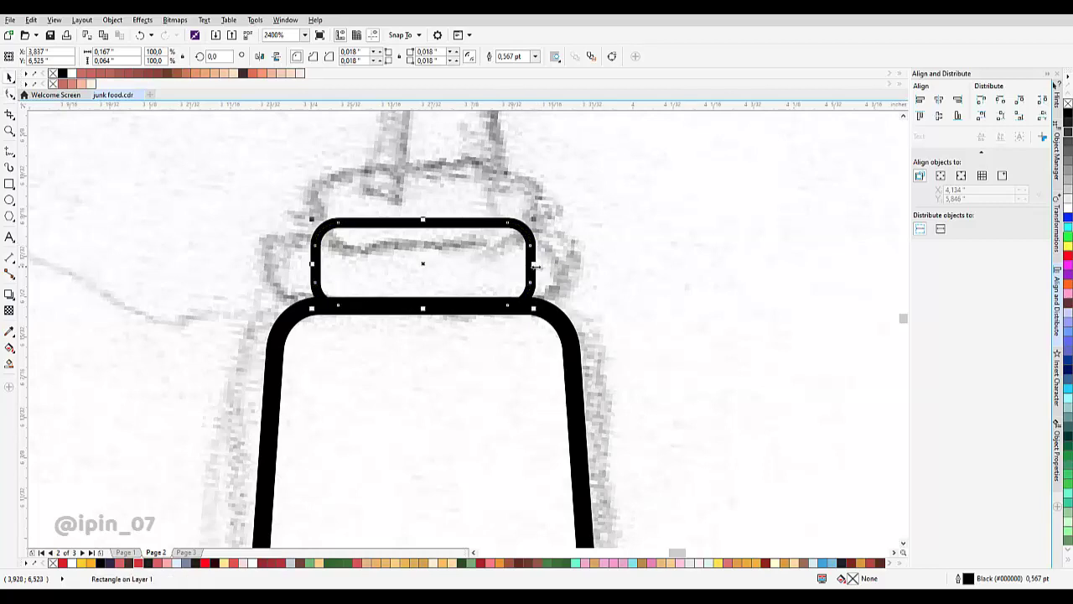
- Widen the neck rectangle symmetrically to about 0.211 inches and set its outline width to 1.0 pt
{"action": "mouse_move", "coordinate": [541, 266]}
{"action": "left_mouse_down"}
{"action": "mouse_move", "coordinate": [563, 267]}
{"action": "mouse_move", "coordinate": [550, 267]}
{"action": "left_mouse_up"}
{"action": "scroll", "coordinate": [560, 259], "scroll_direction": "up", "scroll_amount": 2}
{"action": "scroll", "coordinate": [550, 267], "scroll_direction": "down", "scroll_amount": 2}
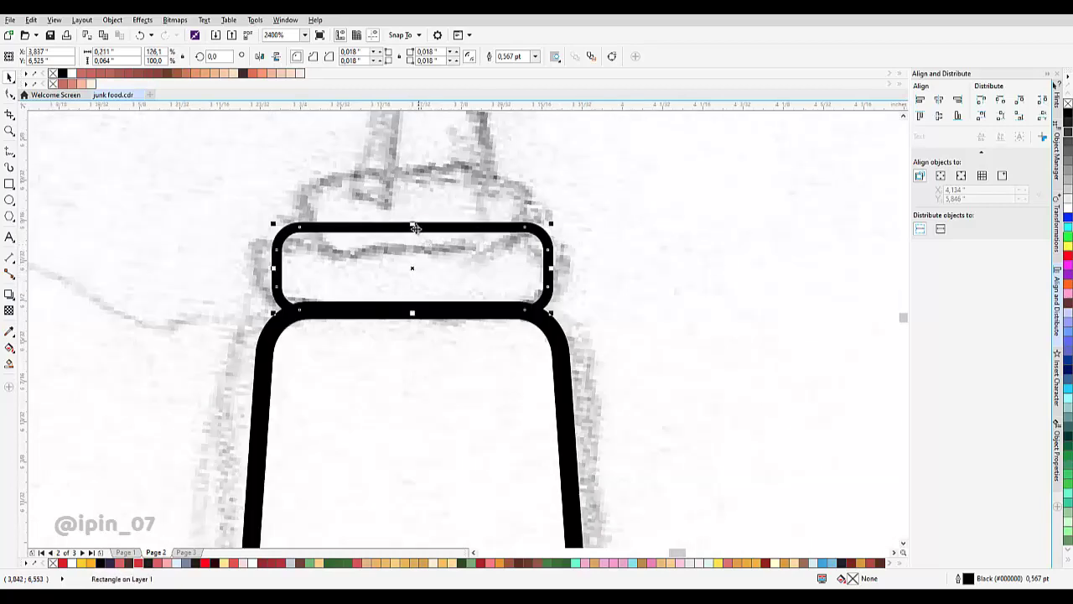
{"action": "left_click", "coordinate": [535, 57]}
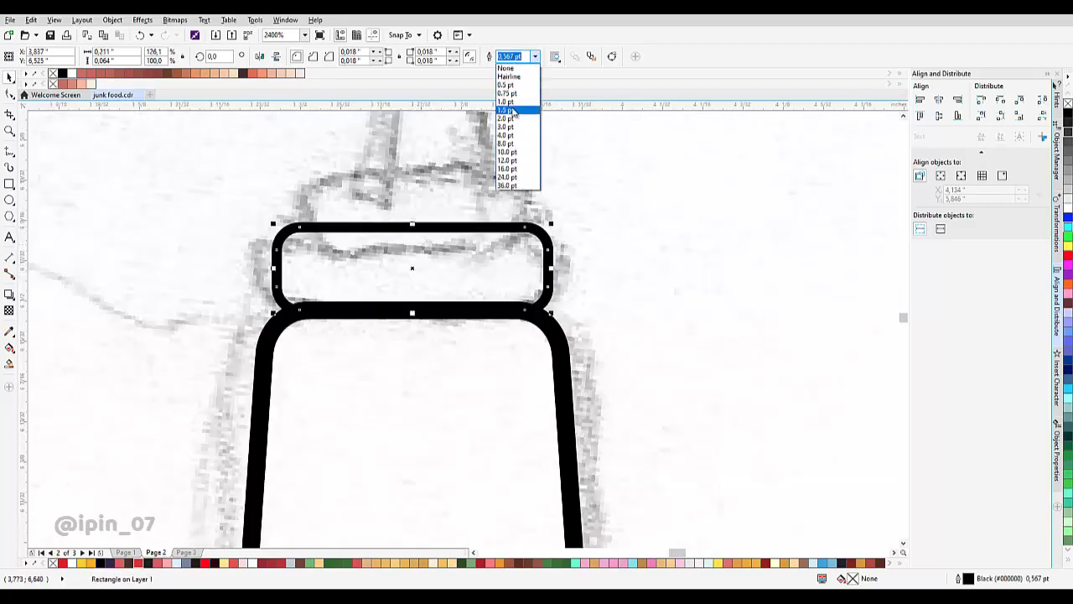
{"action": "left_click", "coordinate": [506, 101]}
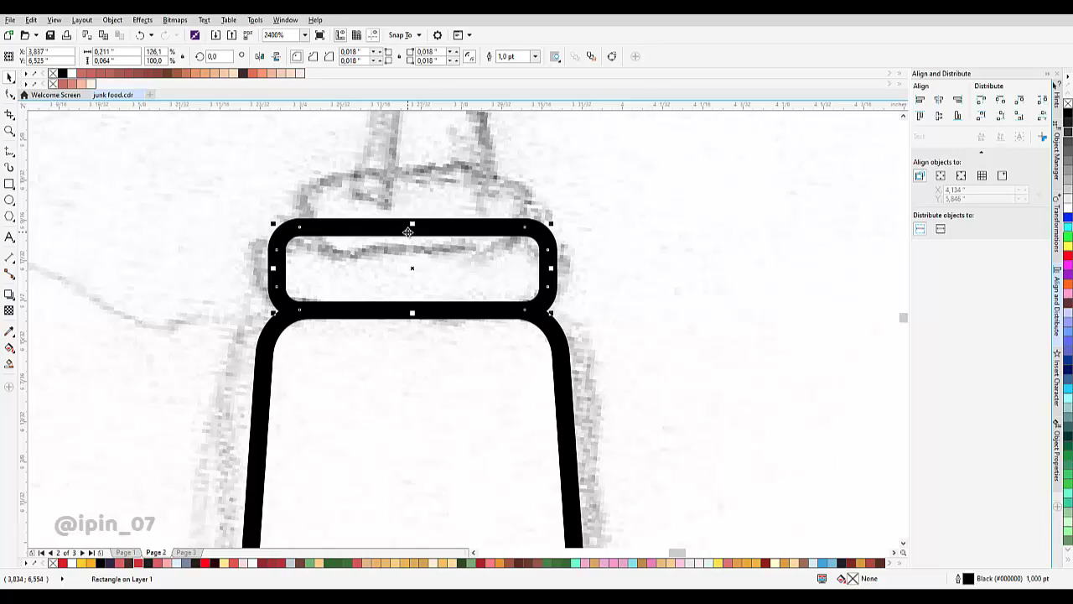
- Lower the neck rectangle's upper edge to the sketched line, reducing its height to about 0.053 inches
{"action": "scroll", "coordinate": [409, 233], "scroll_direction": "down", "scroll_amount": 5}
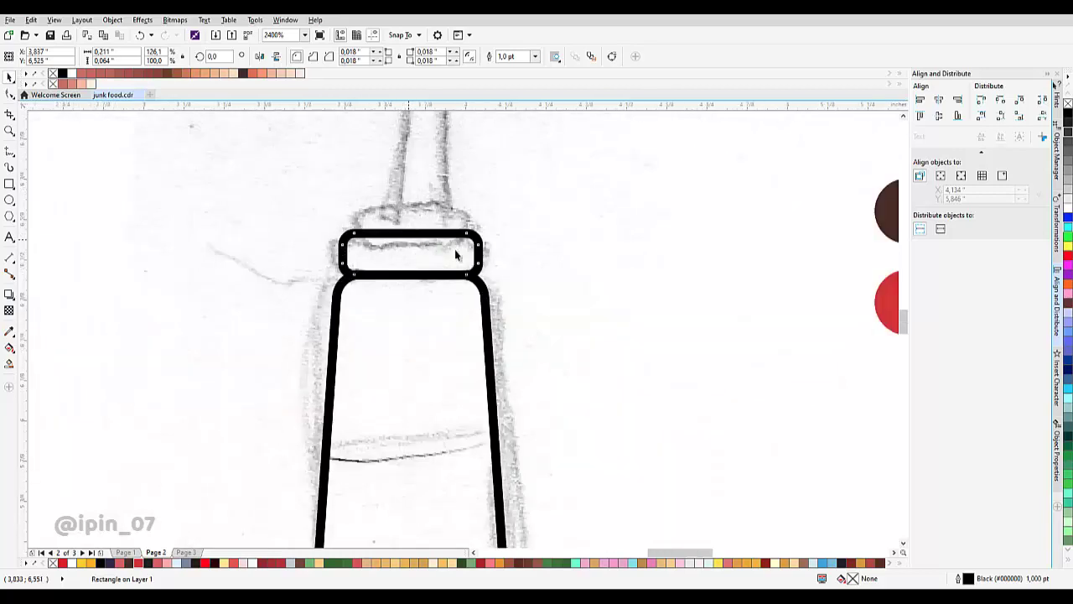
{"action": "left_click", "coordinate": [486, 287]}
{"action": "scroll", "coordinate": [486, 286], "scroll_direction": "up", "scroll_amount": 5}
{"action": "left_click", "coordinate": [486, 287]}
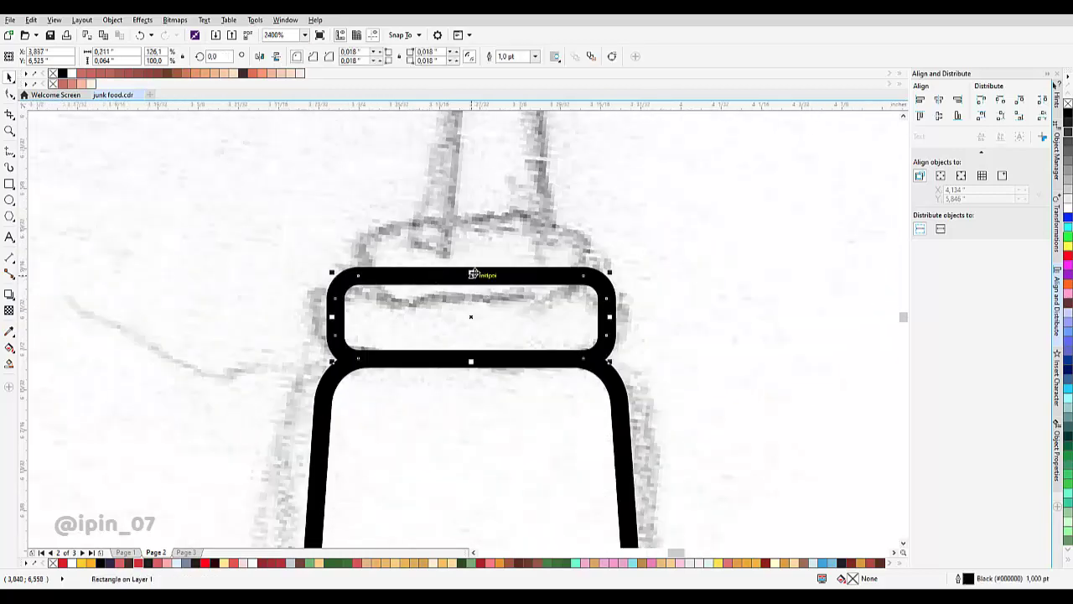
{"action": "left_click_drag", "start_coordinate": [473, 271], "coordinate": [475, 286]}
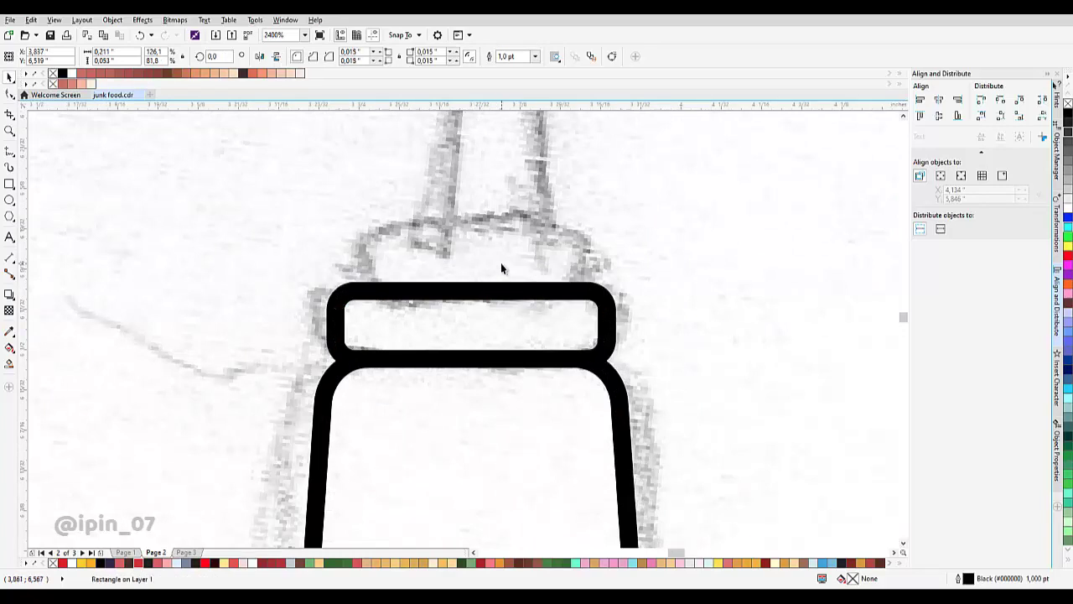
{"action": "scroll", "coordinate": [436, 307], "scroll_direction": "down", "scroll_amount": 2}
{"action": "scroll", "coordinate": [448, 310], "scroll_direction": "up", "scroll_amount": 4}
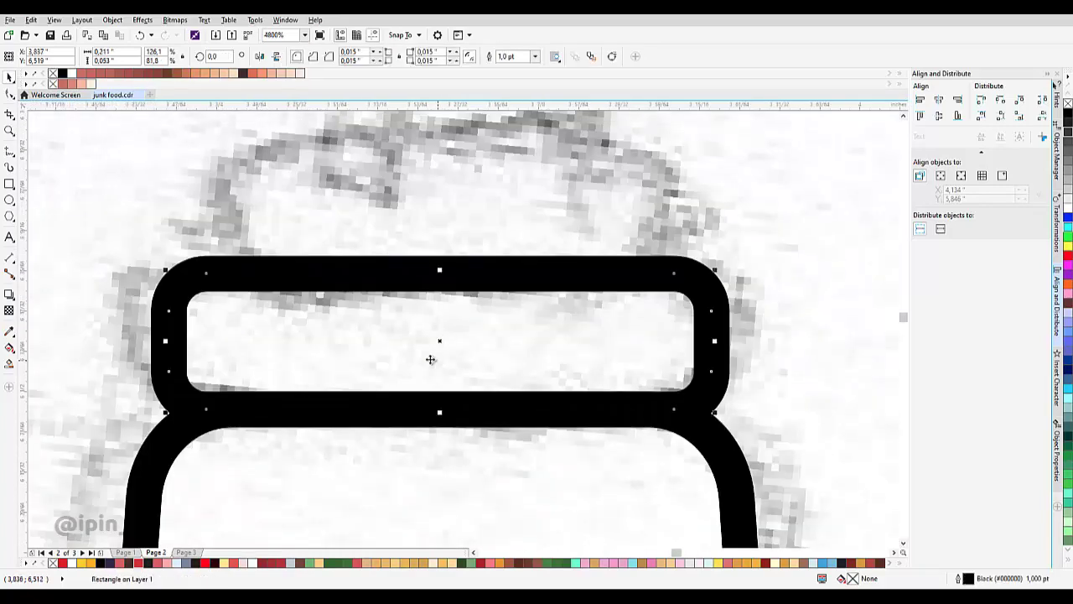
{"action": "scroll", "coordinate": [431, 335], "scroll_direction": "down", "scroll_amount": 2}
- Set up a vertical mirror transformation of the neck rectangle about its top-centre anchor point
{"action": "right_click", "coordinate": [434, 327]}
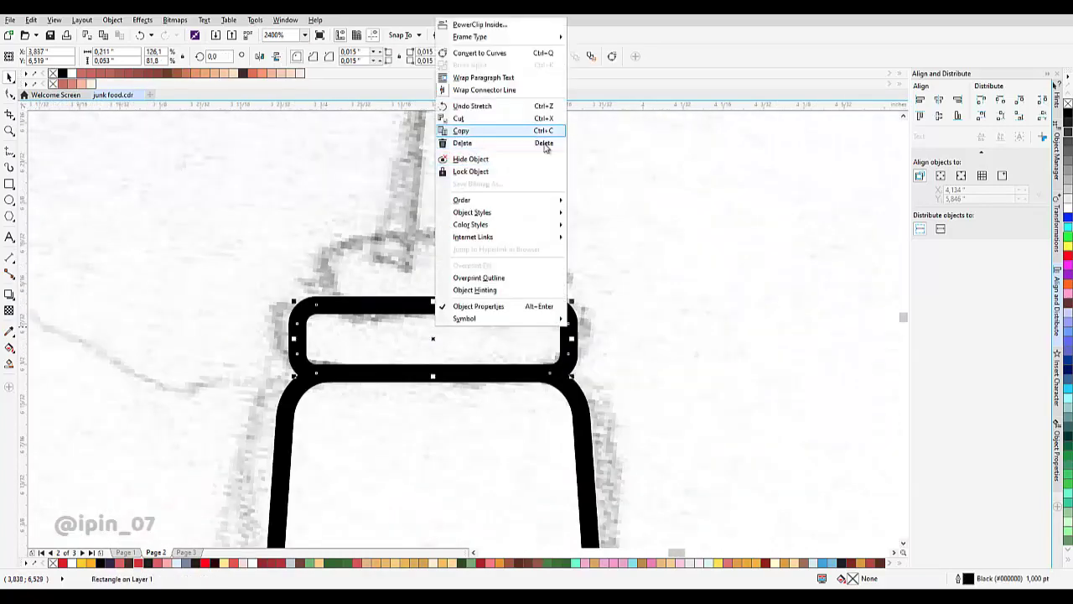
{"action": "left_click", "coordinate": [1058, 249]}
{"action": "left_click", "coordinate": [1057, 243]}
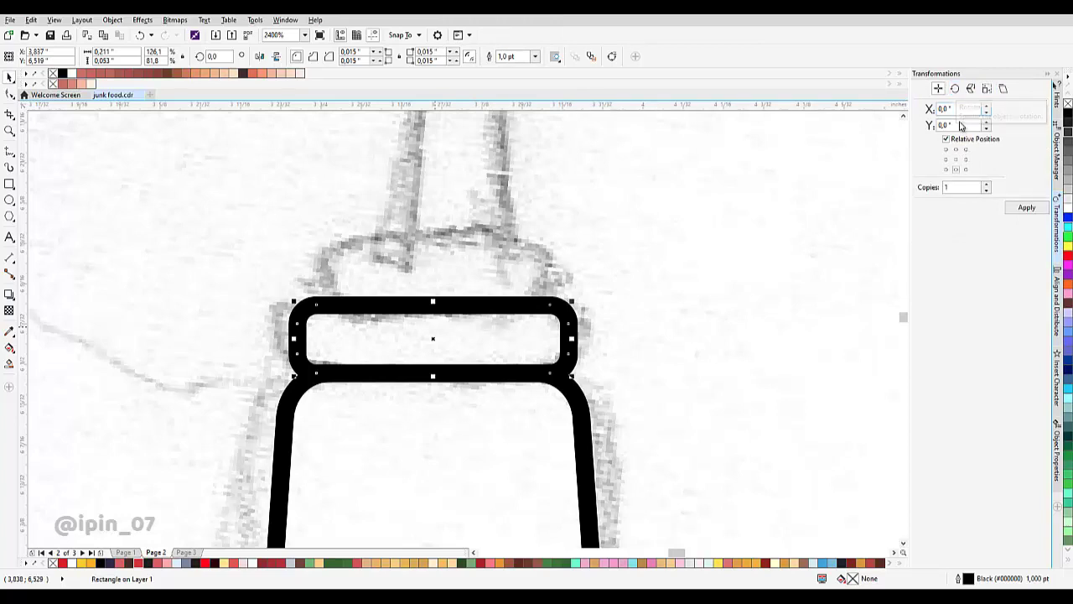
{"action": "left_click", "coordinate": [970, 89]}
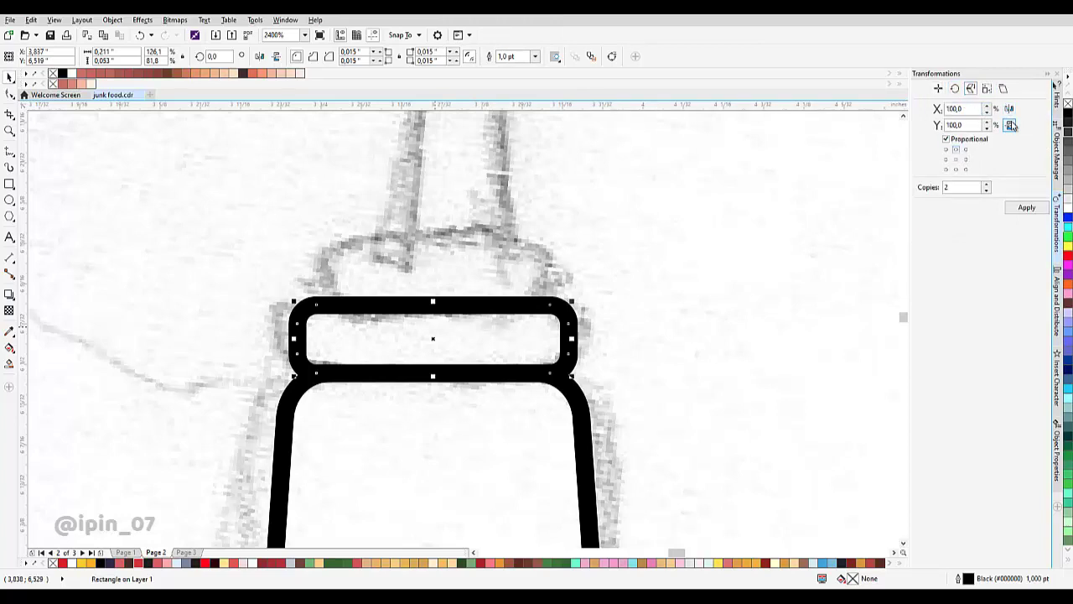
{"action": "left_click", "coordinate": [1026, 208]}
{"action": "key", "text": "F3"}
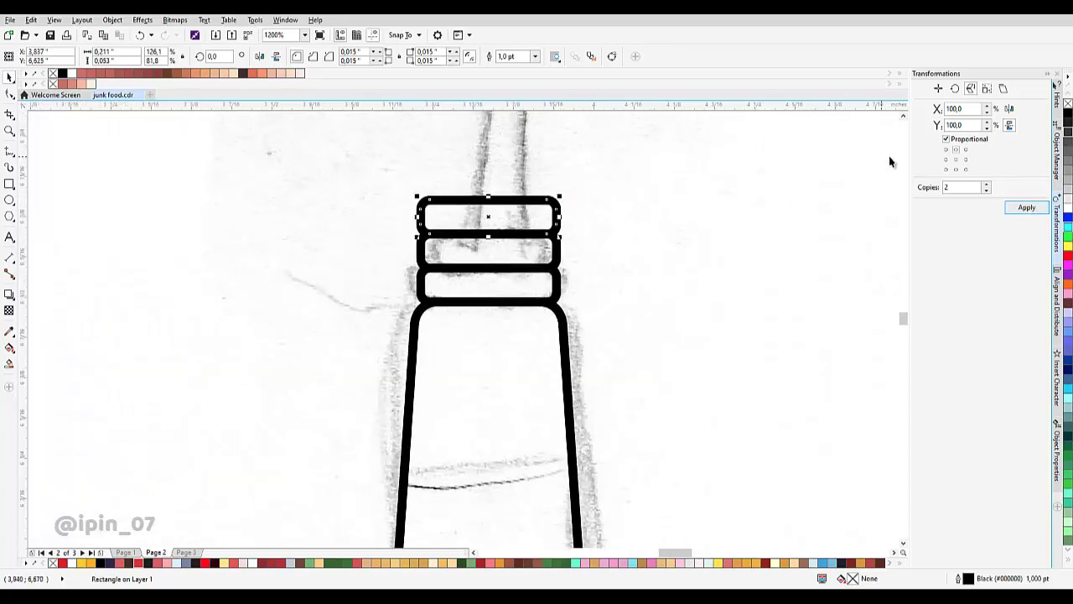
{"action": "key", "text": "ctrl+z"}
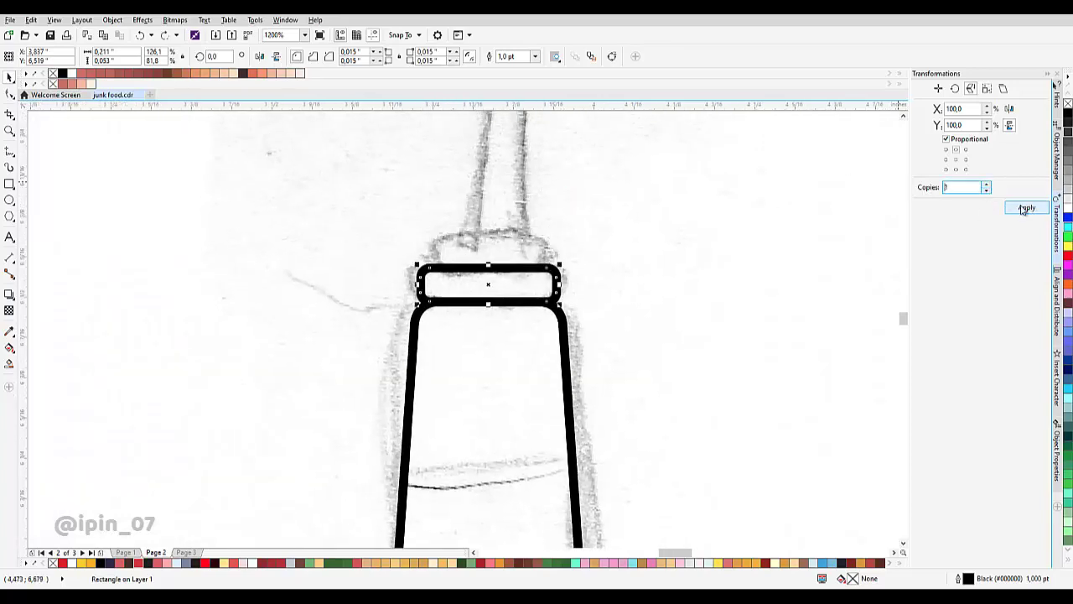
- Create one vertically mirrored copy of the neck rectangle directly above the original
{"action": "left_click", "coordinate": [1026, 208]}
{"action": "scroll", "coordinate": [501, 238], "scroll_direction": "up", "scroll_amount": 1}
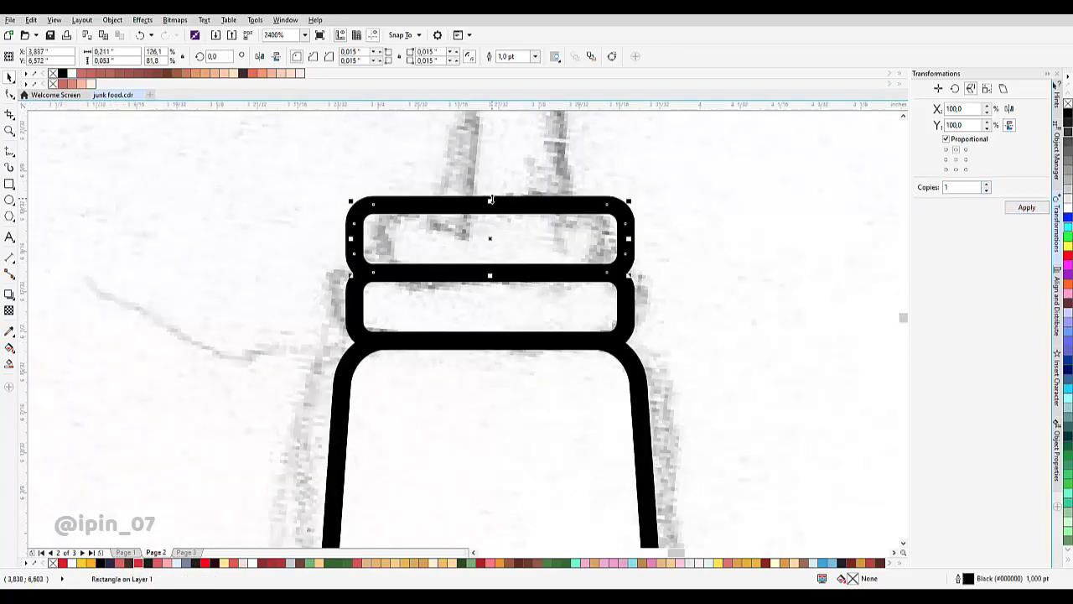
{"action": "scroll", "coordinate": [492, 201], "scroll_direction": "up", "scroll_amount": 1}
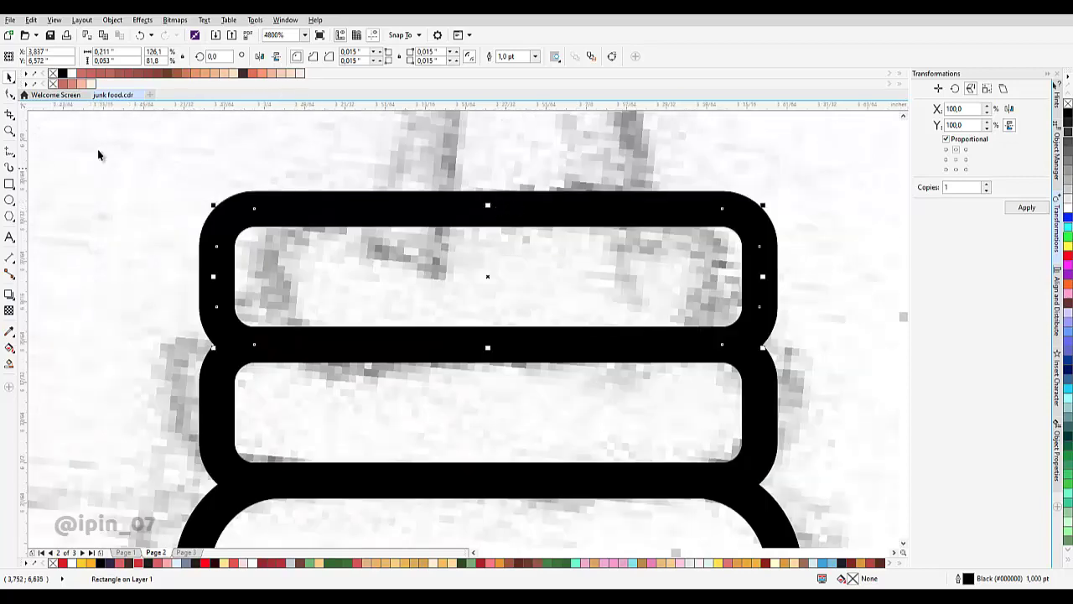
- Narrow the upper neck ring symmetrically to about 0.2 inches and round its corners fully to about 0.026 inches
{"action": "left_click_drag", "start_coordinate": [765, 277], "coordinate": [749, 276]}
{"action": "left_click", "coordinate": [10, 95]}
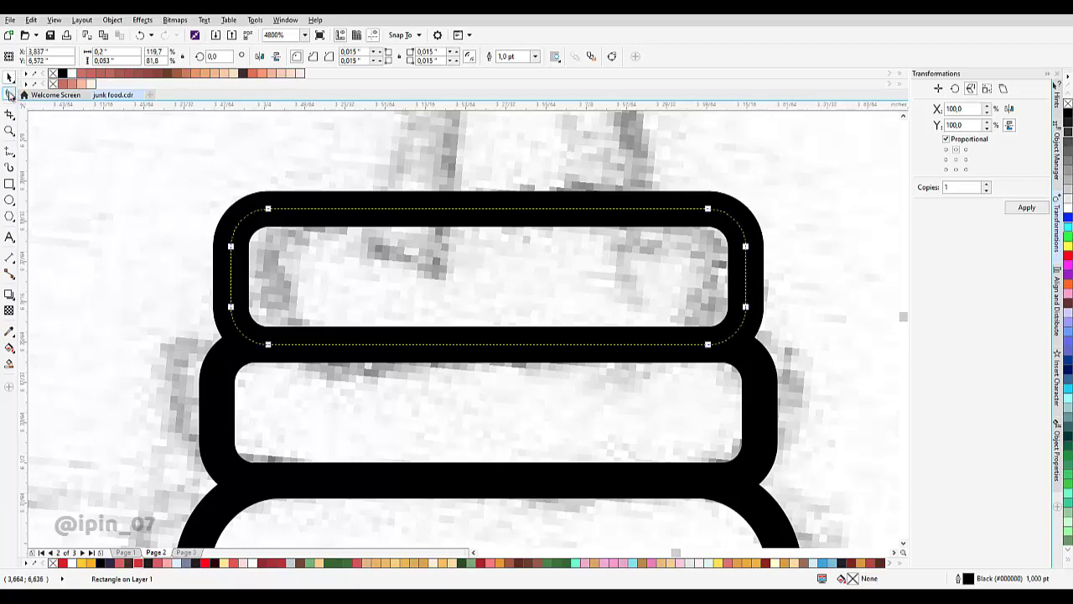
{"action": "left_click_drag", "start_coordinate": [708, 213], "coordinate": [625, 226]}
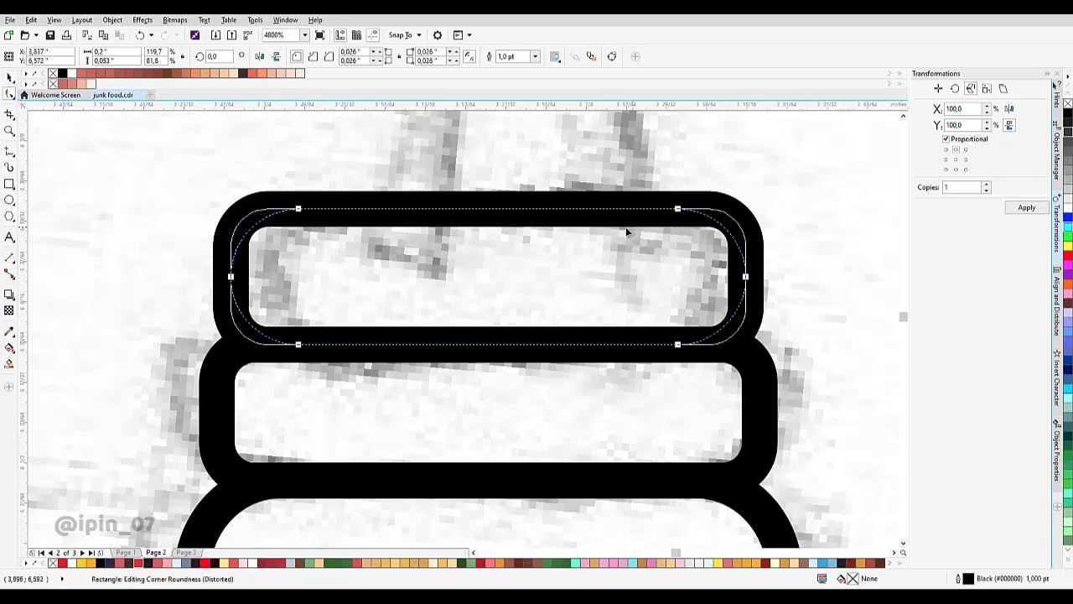
{"action": "scroll", "coordinate": [417, 265], "scroll_direction": "down", "scroll_amount": 2}
{"action": "key", "text": "space"}
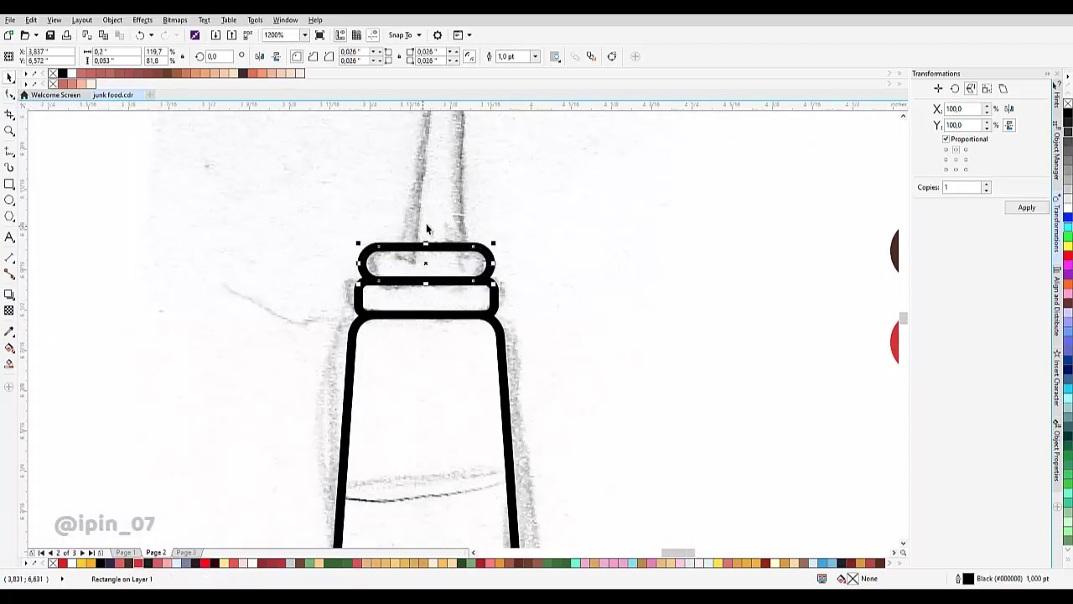
- Reduce the upper neck ring to about 0.178 inches wide and 0.044 inches high, keeping it centred on the lower ring
{"action": "left_click_drag", "start_coordinate": [481, 192], "coordinate": [282, 196]}
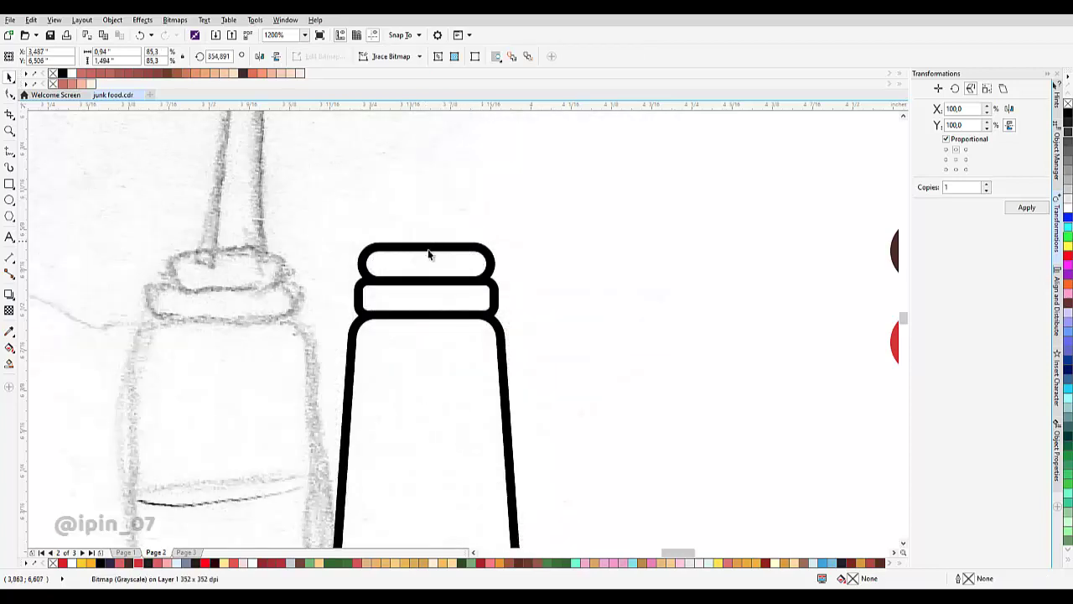
{"action": "left_click", "coordinate": [428, 253]}
{"action": "scroll", "coordinate": [428, 254], "scroll_direction": "up", "scroll_amount": 2}
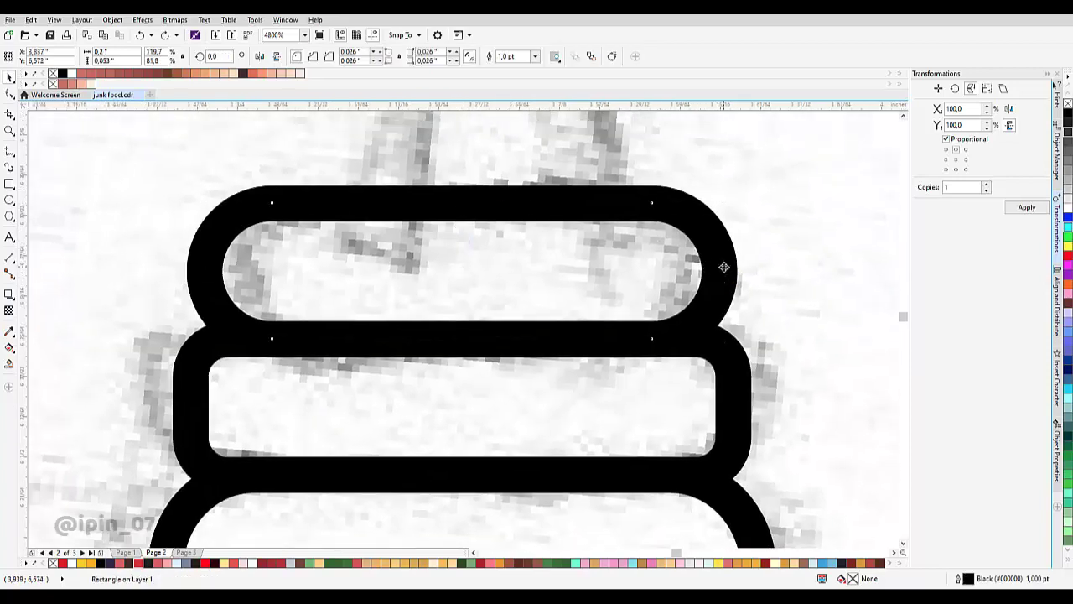
{"action": "left_click", "coordinate": [721, 267]}
{"action": "left_click", "coordinate": [721, 266]}
{"action": "left_click_drag", "start_coordinate": [721, 269], "coordinate": [694, 271]}
{"action": "left_click_drag", "start_coordinate": [461, 202], "coordinate": [460, 220]}
{"action": "scroll", "coordinate": [461, 221], "scroll_direction": "down", "scroll_amount": 2}
{"action": "left_click", "coordinate": [456, 233]}
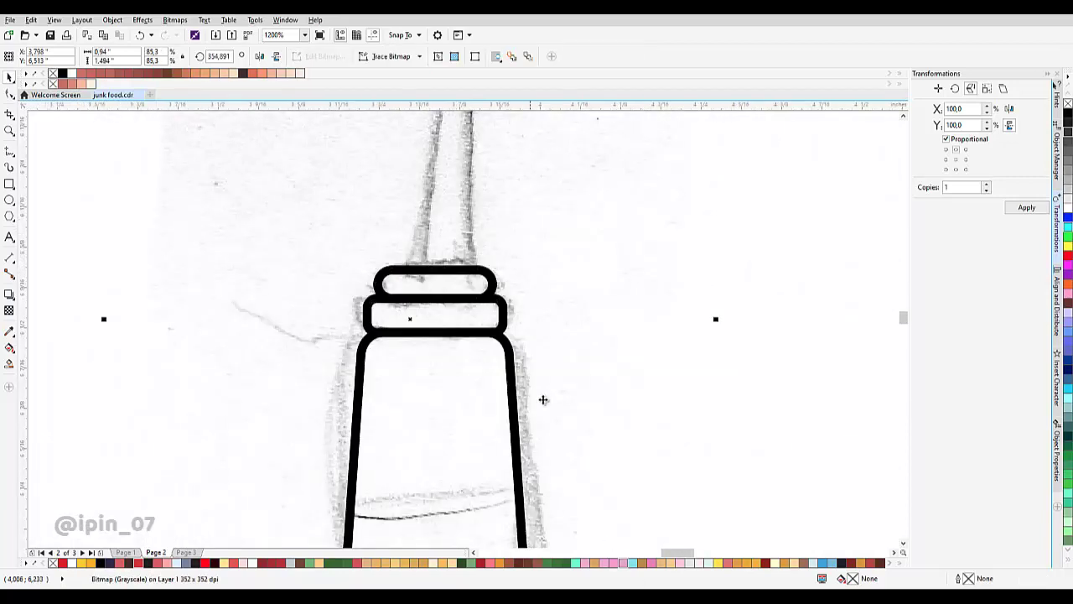
- Square the two bottom corners of the upper neck ring by setting their radii to 0
{"action": "scroll", "coordinate": [543, 399], "scroll_direction": "down", "scroll_amount": 1}
{"action": "scroll", "coordinate": [416, 255], "scroll_direction": "up", "scroll_amount": 3}
{"action": "left_click", "coordinate": [417, 256]}
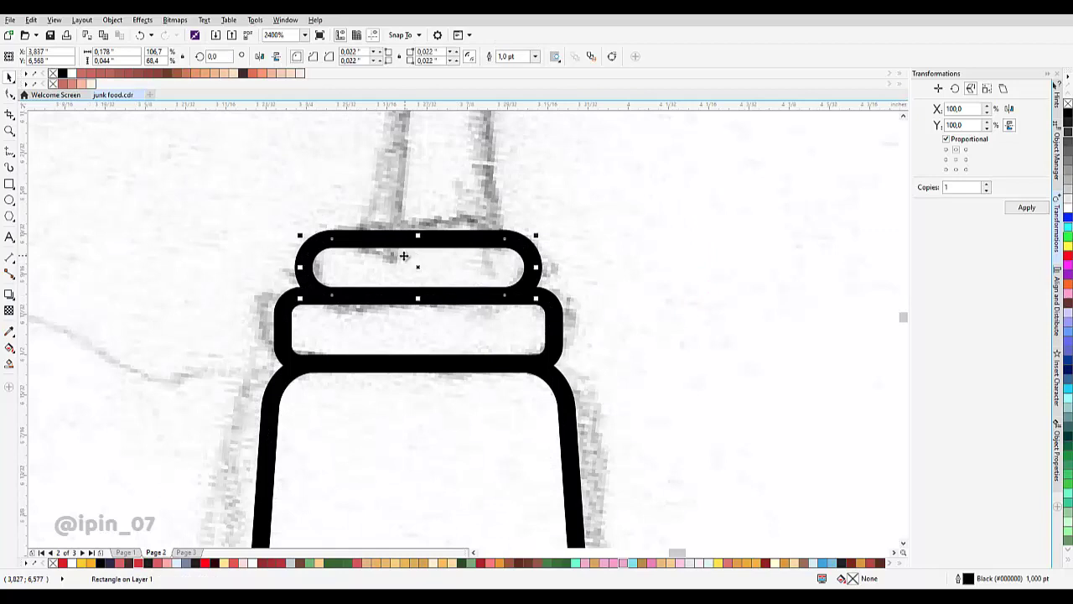
{"action": "scroll", "coordinate": [407, 266], "scroll_direction": "up", "scroll_amount": 1}
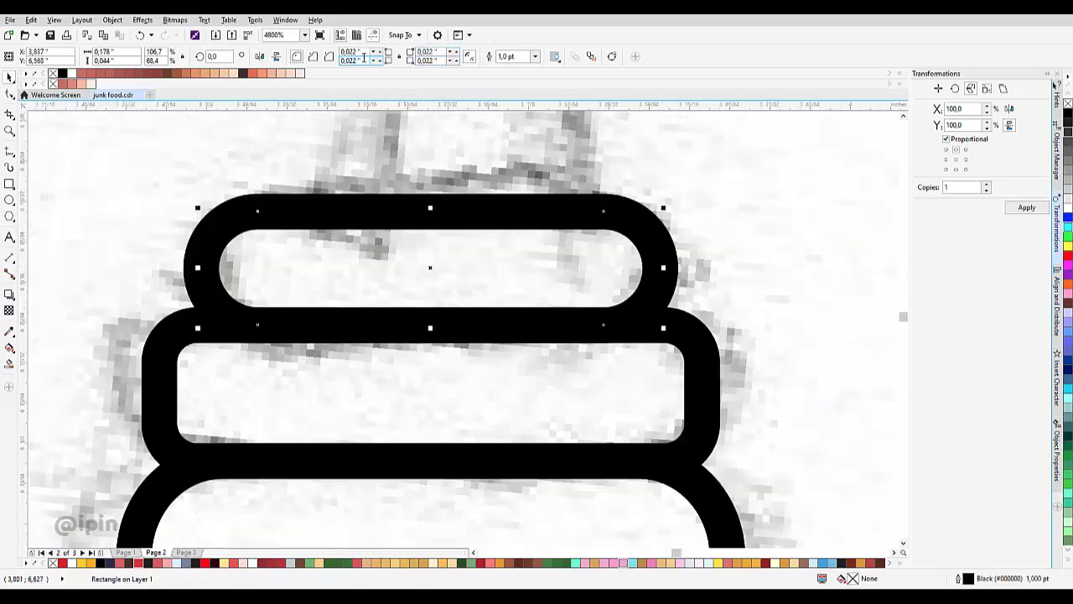
{"action": "left_click_drag", "start_coordinate": [364, 60], "coordinate": [258, 60]}
{"action": "type", "text": "0"}
{"action": "key", "text": "Tab"}
{"action": "key", "text": "Tab"}
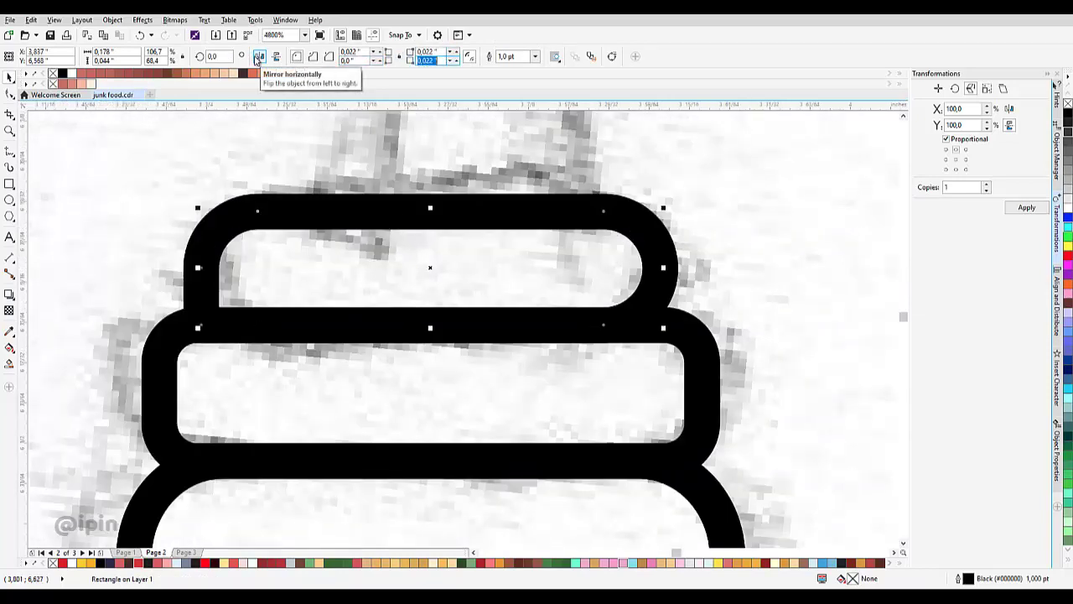
{"action": "type", "text": "0"}
{"action": "key", "text": "Return"}
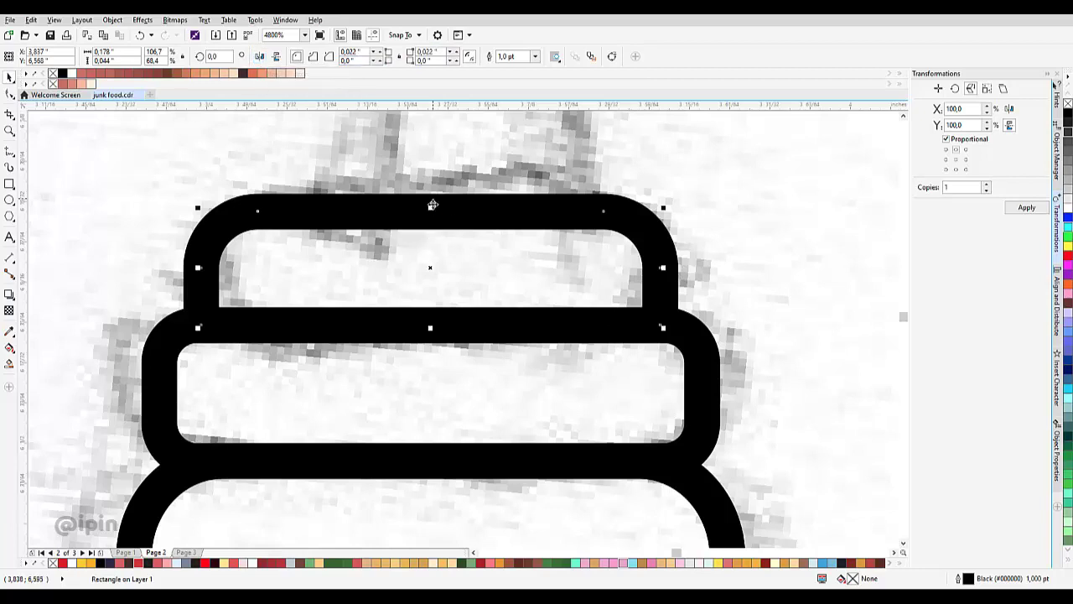
- Shrink the upper neck ring to about 0.171 by 0.03 inches, lowering its top edge and narrowing it symmetrically
{"action": "left_click_drag", "start_coordinate": [431, 207], "coordinate": [431, 221]}
{"action": "scroll", "coordinate": [496, 294], "scroll_direction": "down", "scroll_amount": 2}
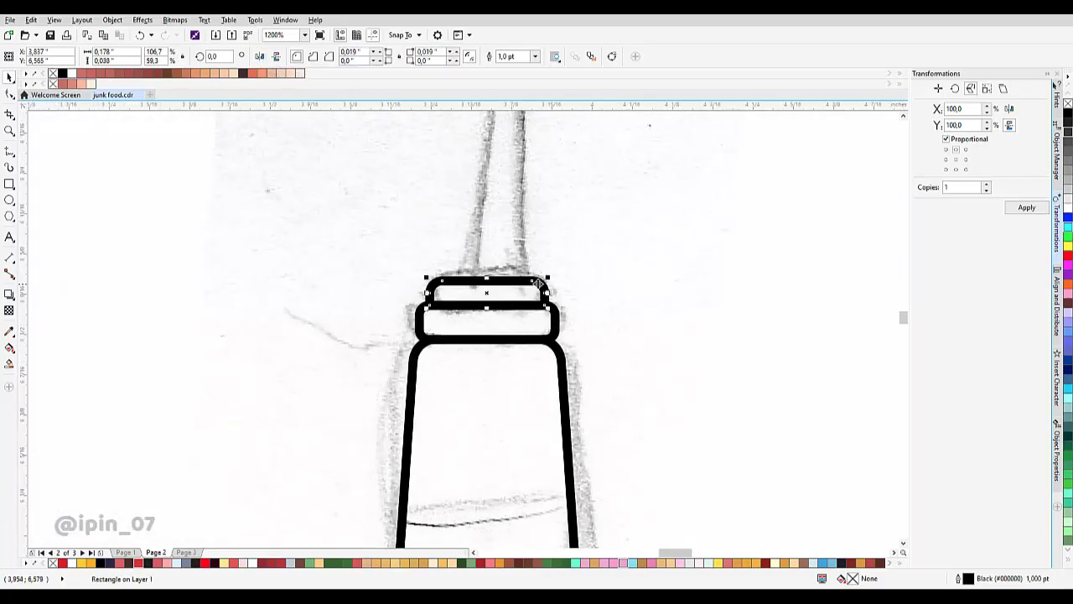
{"action": "scroll", "coordinate": [451, 284], "scroll_direction": "up", "scroll_amount": 2}
{"action": "left_click_drag", "start_coordinate": [407, 270], "coordinate": [406, 285]}
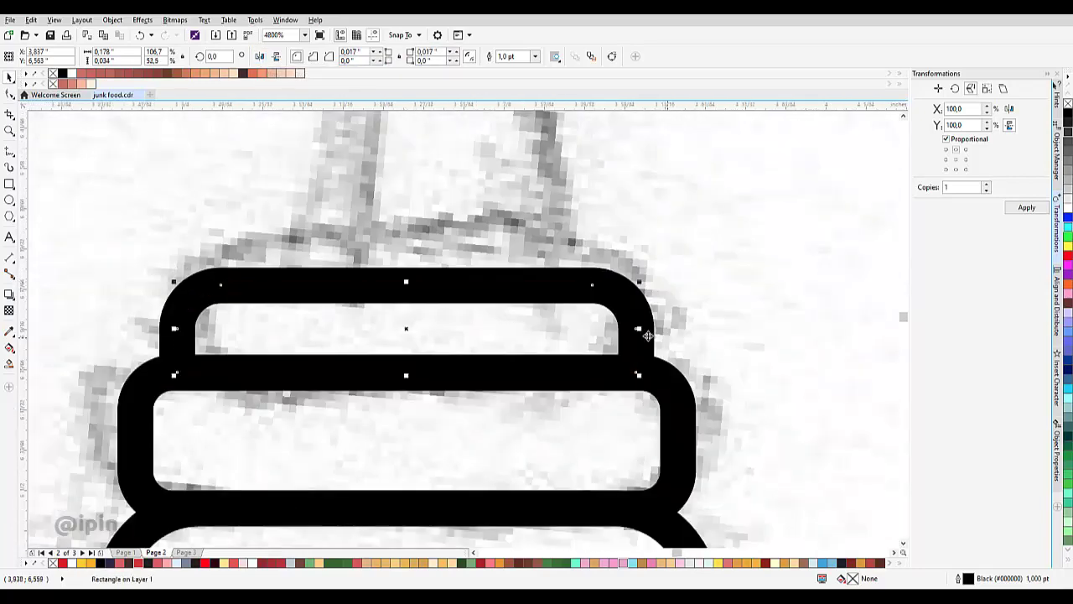
{"action": "left_click_drag", "start_coordinate": [639, 327], "coordinate": [628, 328]}
{"action": "scroll", "coordinate": [492, 302], "scroll_direction": "down", "scroll_amount": 2}
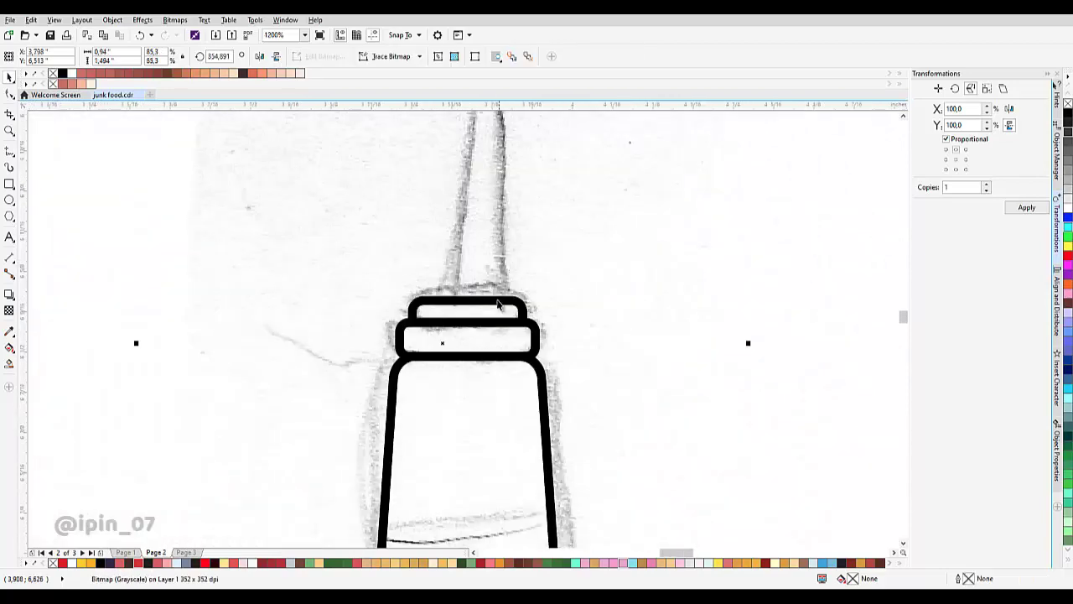
{"action": "scroll", "coordinate": [450, 309], "scroll_direction": "up", "scroll_amount": 2}
{"action": "left_click_drag", "start_coordinate": [423, 282], "coordinate": [423, 294]}
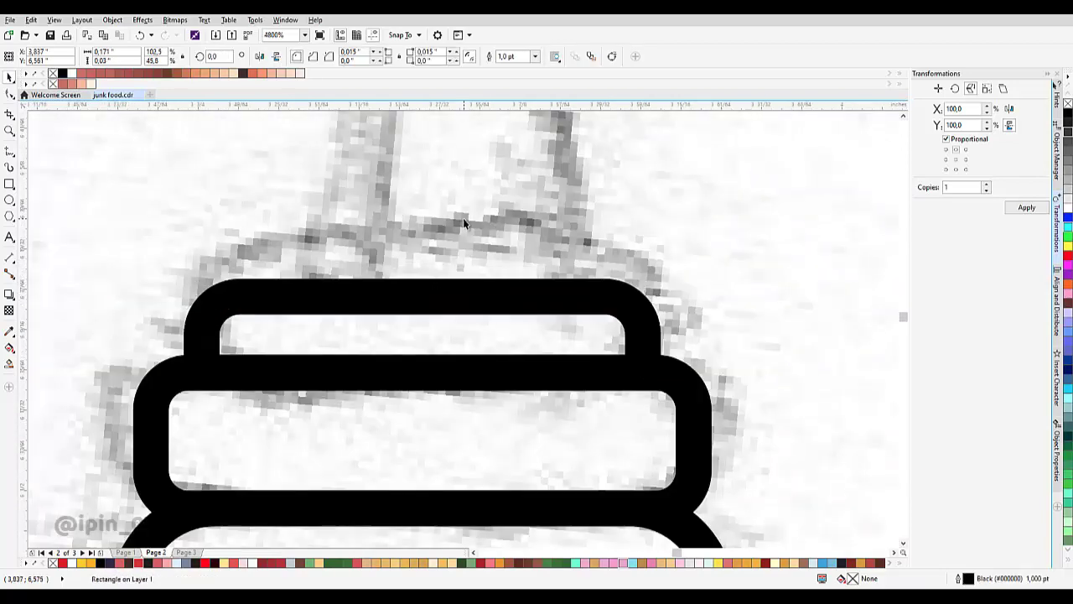
- Try to move the bitmap sketch aside from the bottle outline
{"action": "left_click", "coordinate": [464, 223]}
{"action": "scroll", "coordinate": [453, 260], "scroll_direction": "down", "scroll_amount": 4}
{"action": "left_click_drag", "start_coordinate": [478, 243], "coordinate": [325, 241]}
{"action": "scroll", "coordinate": [430, 256], "scroll_direction": "up", "scroll_amount": 4}
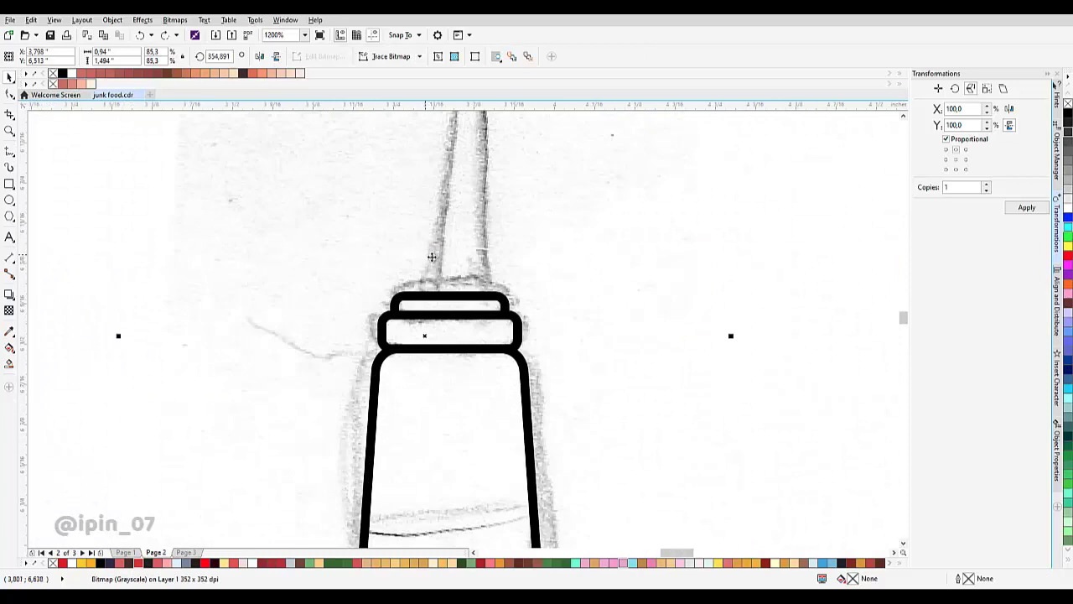
- Draw a tall narrow nozzle rectangle about 0.035 by 0.382 inches, from the sketched tip down to the upper neck ring
{"action": "scroll", "coordinate": [341, 238], "scroll_direction": "down", "scroll_amount": 2}
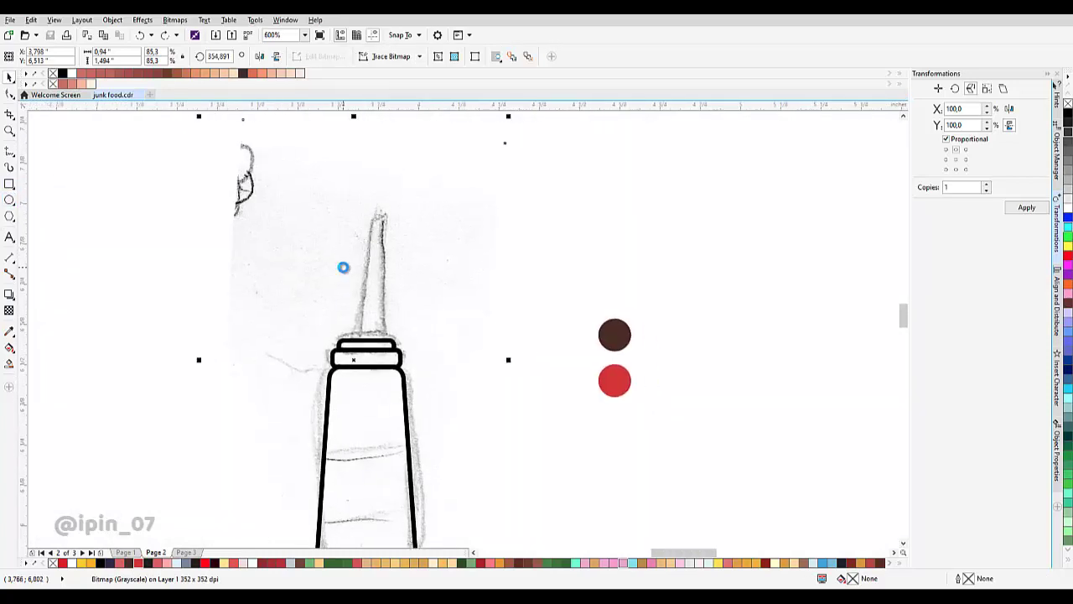
{"action": "scroll", "coordinate": [352, 266], "scroll_direction": "up", "scroll_amount": 2}
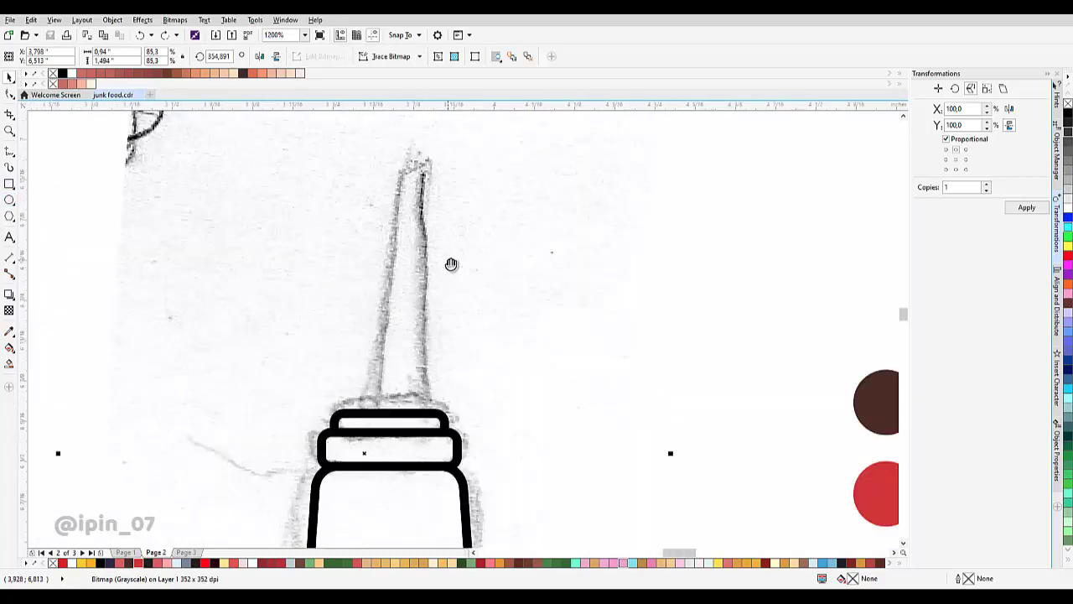
{"action": "left_click", "coordinate": [9, 184]}
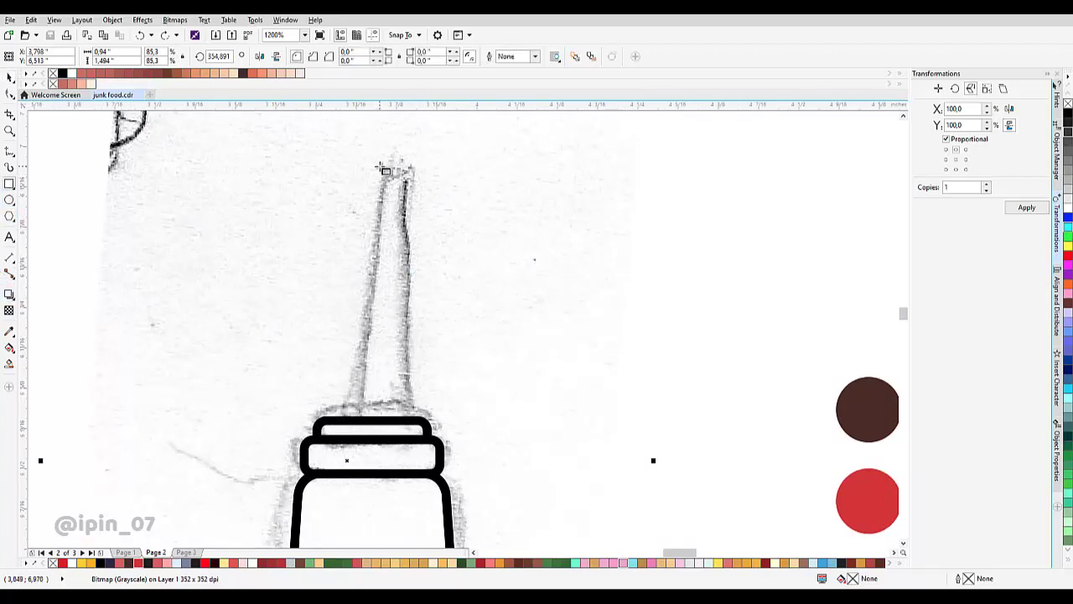
{"action": "mouse_move", "coordinate": [372, 172]}
{"action": "left_mouse_down"}
{"action": "mouse_move", "coordinate": [383, 180]}
{"action": "mouse_move", "coordinate": [399, 417]}
{"action": "left_mouse_up"}
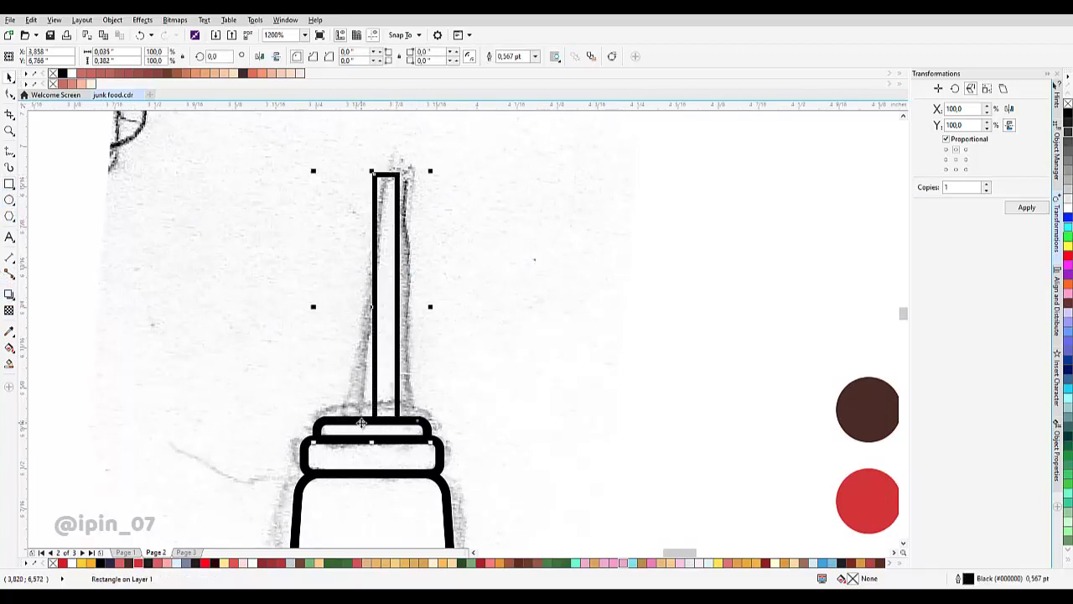
- Centre the nozzle rectangle horizontally on the upper neck ring
{"action": "left_click", "coordinate": [361, 423], "text": "shift"}
{"action": "left_click", "coordinate": [1058, 276]}
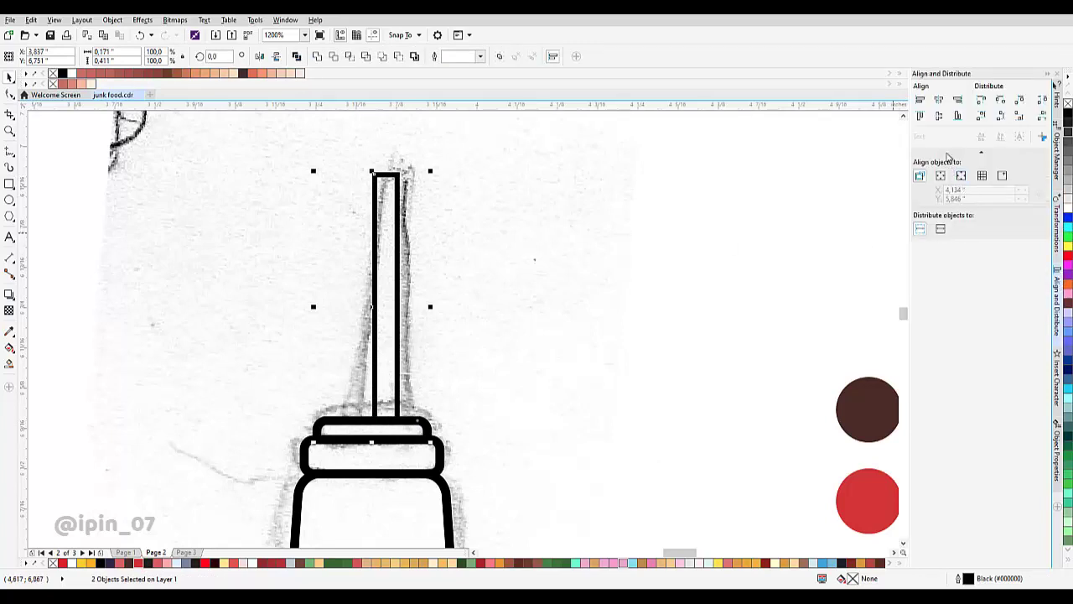
{"action": "left_click", "coordinate": [938, 99]}
{"action": "left_click", "coordinate": [412, 208]}
- Round the nozzle rectangle's corners fully, to a radius of about 0.017 inches
{"action": "left_click", "coordinate": [379, 222]}
{"action": "scroll", "coordinate": [363, 204], "scroll_direction": "up", "scroll_amount": 1}
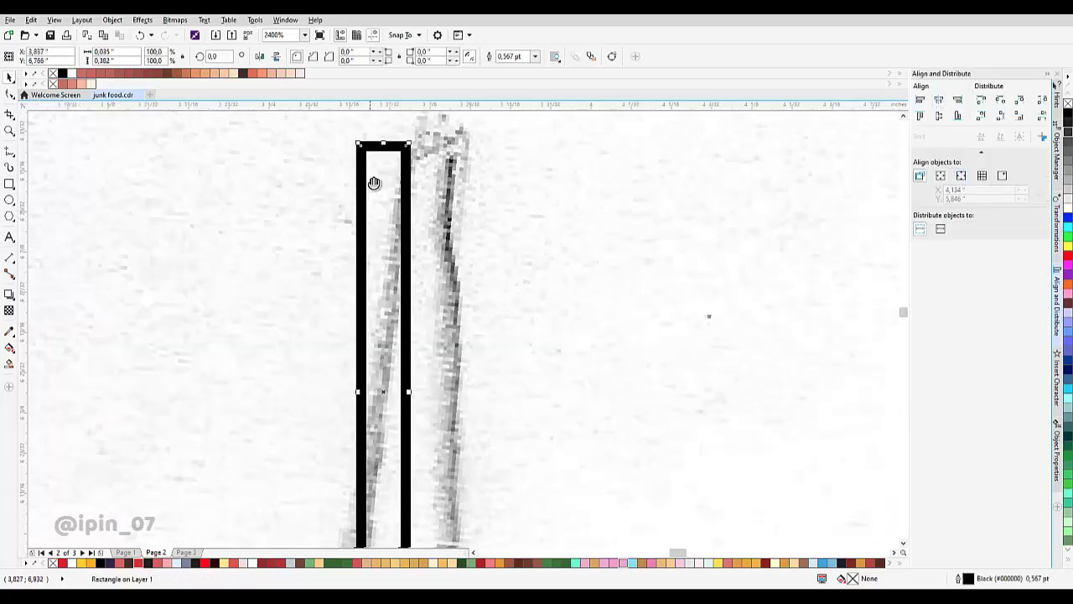
{"action": "left_click_drag", "start_coordinate": [381, 476], "coordinate": [364, 299]}
{"action": "scroll", "coordinate": [381, 283], "scroll_direction": "down", "scroll_amount": 3}
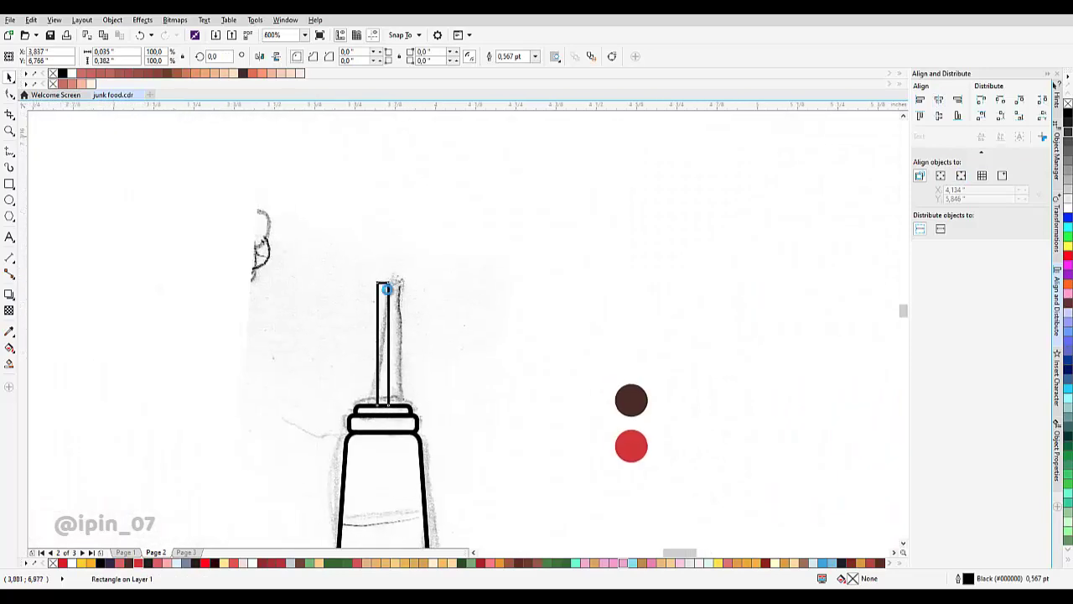
{"action": "scroll", "coordinate": [372, 272], "scroll_direction": "up", "scroll_amount": 3}
{"action": "left_click", "coordinate": [12, 93]}
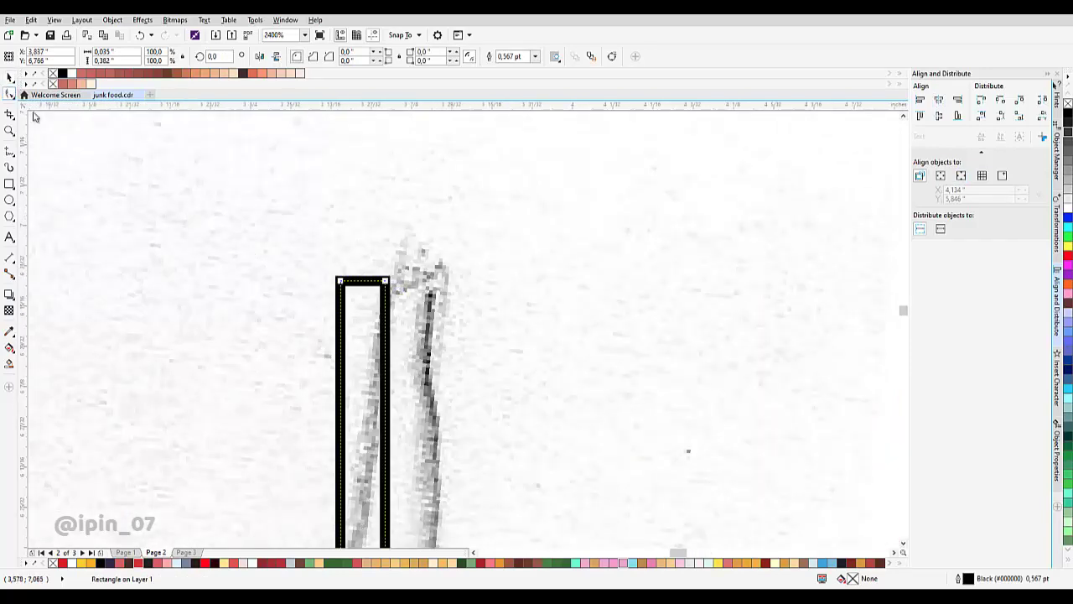
{"action": "left_click_drag", "start_coordinate": [386, 281], "coordinate": [355, 307]}
{"action": "scroll", "coordinate": [391, 361], "scroll_direction": "down", "scroll_amount": 2}
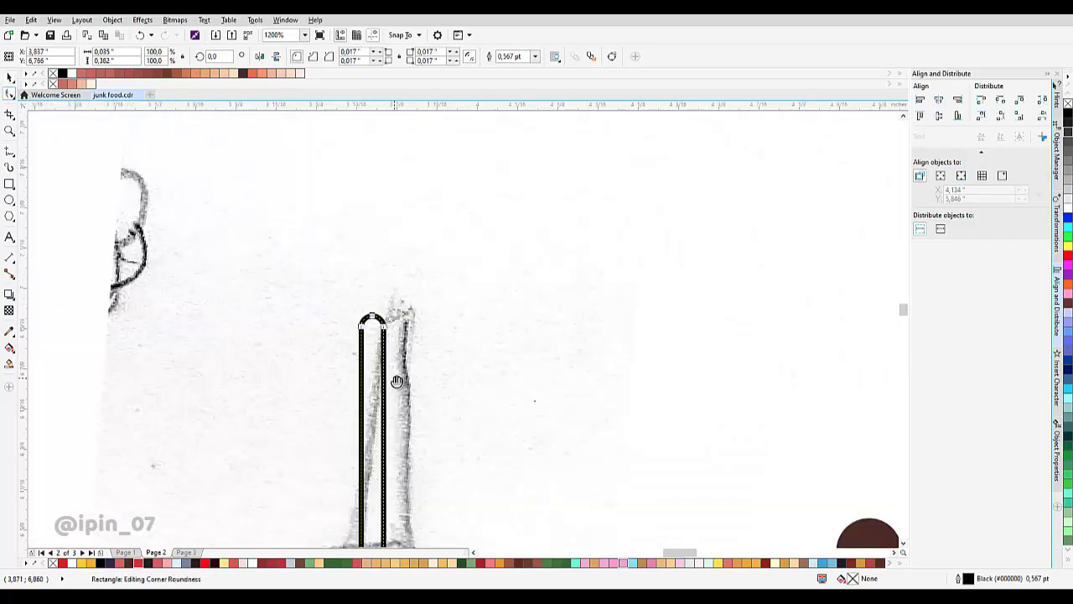
- Narrow the nozzle symmetrically to about 0.022 inches and set its outline width to 1.0 pt
{"action": "scroll", "coordinate": [392, 367], "scroll_direction": "up", "scroll_amount": 2}
{"action": "left_click_drag", "start_coordinate": [386, 366], "coordinate": [374, 367]}
{"action": "scroll", "coordinate": [377, 367], "scroll_direction": "down", "scroll_amount": 2}
{"action": "scroll", "coordinate": [386, 228], "scroll_direction": "up", "scroll_amount": 2}
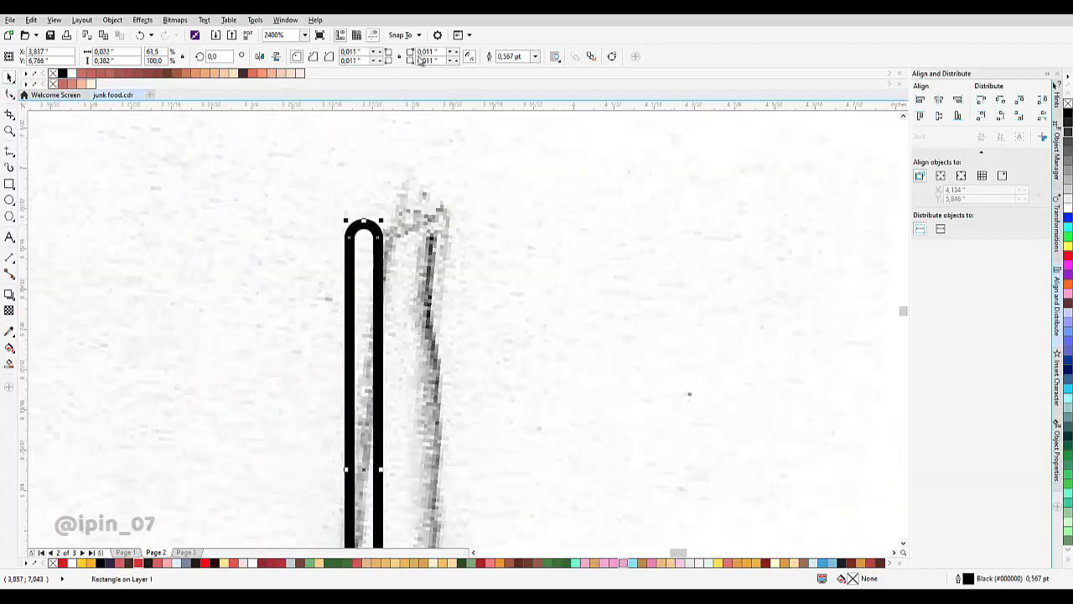
{"action": "left_click", "coordinate": [536, 57]}
{"action": "left_click", "coordinate": [514, 104]}
{"action": "scroll", "coordinate": [407, 236], "scroll_direction": "down", "scroll_amount": 2}
{"action": "left_click", "coordinate": [428, 237]}
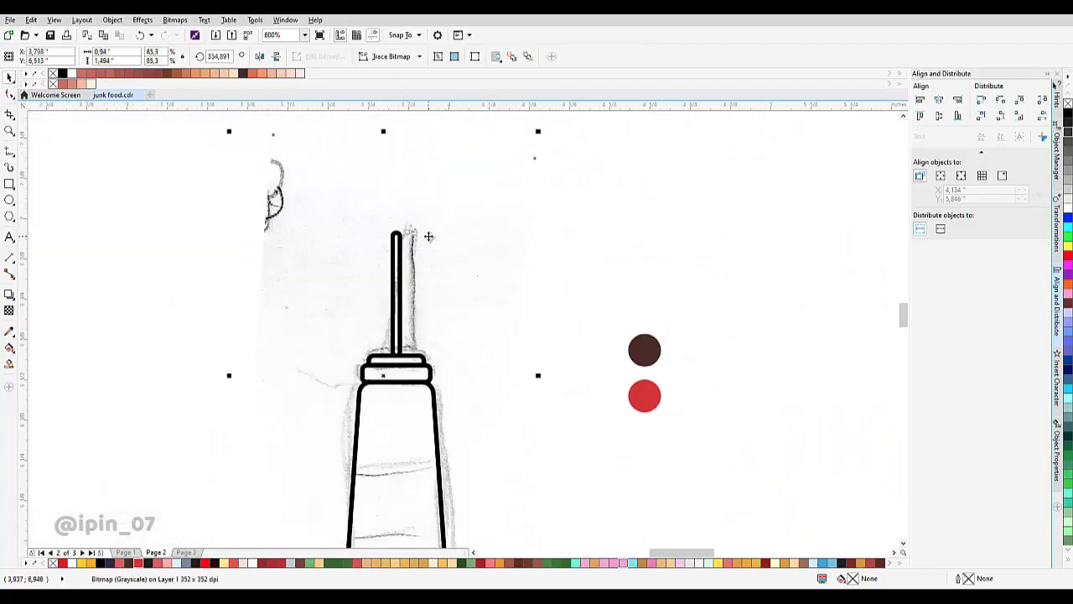
- Square the nozzle's two bottom corners by setting their radii to 0 and convert the shape to curves
{"action": "scroll", "coordinate": [428, 236], "scroll_direction": "up", "scroll_amount": 1}
{"action": "left_click", "coordinate": [397, 260]}
{"action": "scroll", "coordinate": [415, 262], "scroll_direction": "down", "scroll_amount": 1}
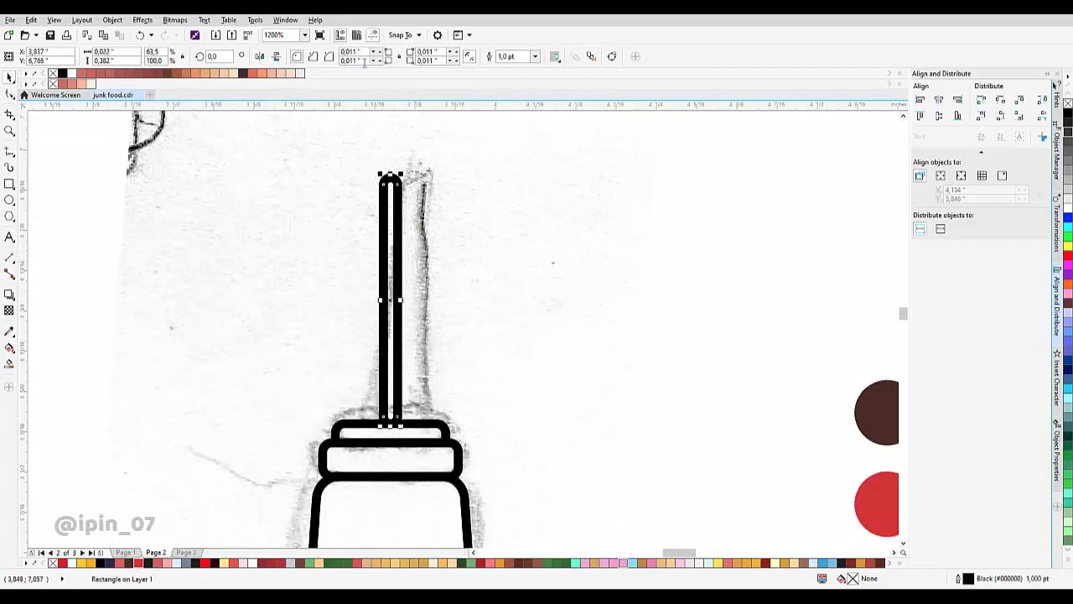
{"action": "left_click_drag", "start_coordinate": [365, 62], "coordinate": [276, 62]}
{"action": "type", "text": "0"}
{"action": "key", "text": "Tab"}
{"action": "key", "text": "Tab"}
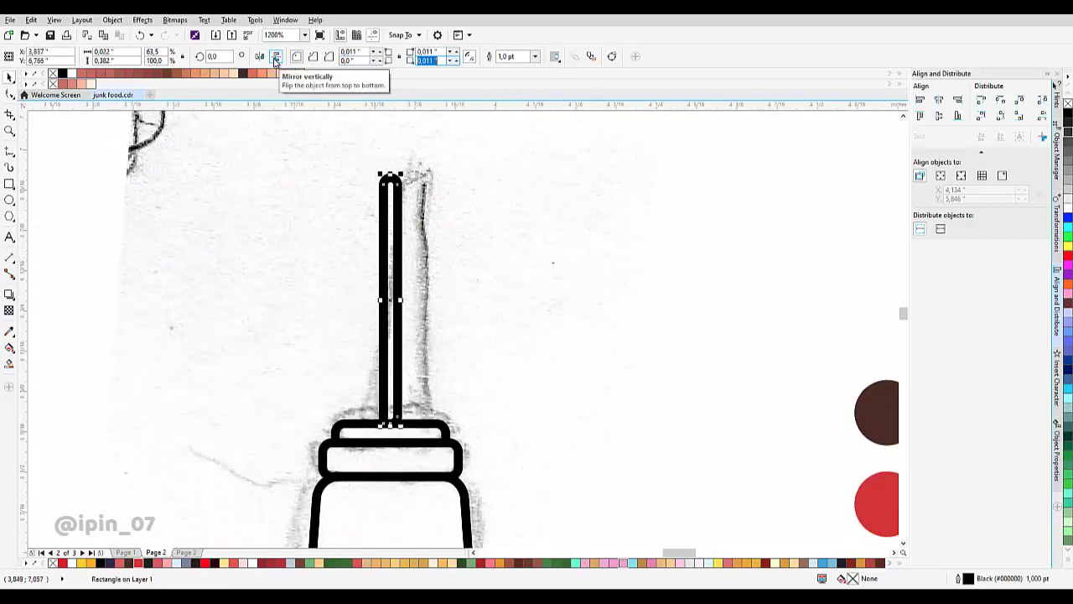
{"action": "scroll", "coordinate": [358, 359], "scroll_direction": "up", "scroll_amount": 1}
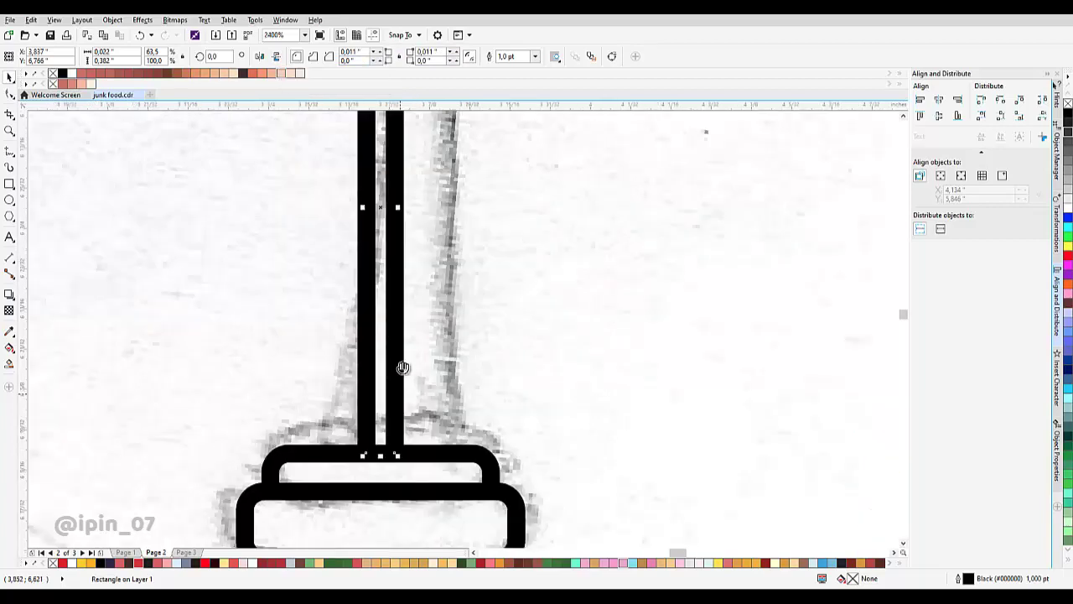
{"action": "left_click", "coordinate": [114, 21]}
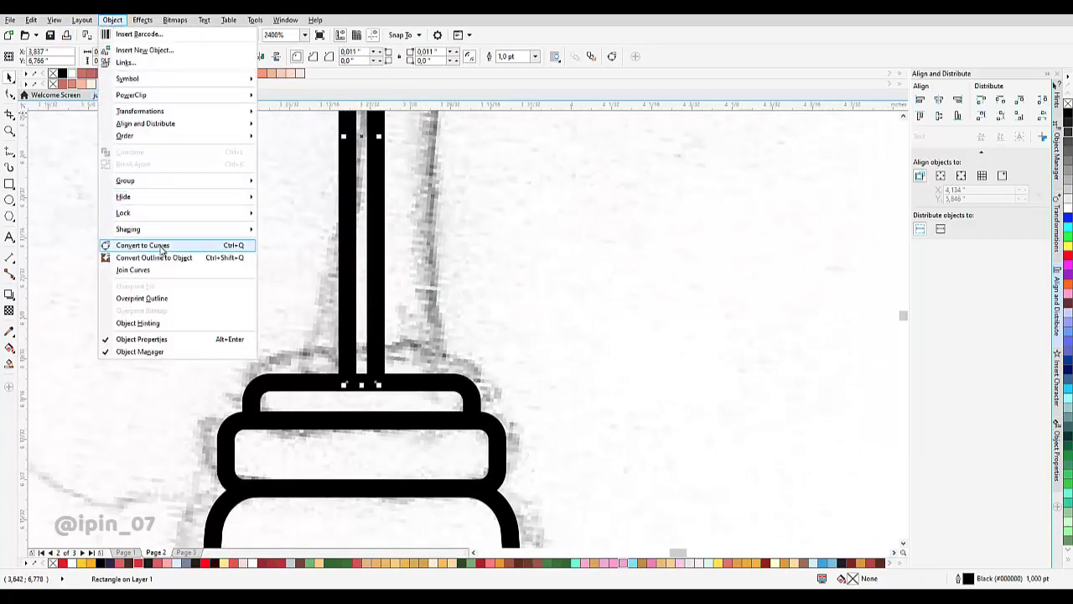
{"action": "left_click", "coordinate": [126, 244]}
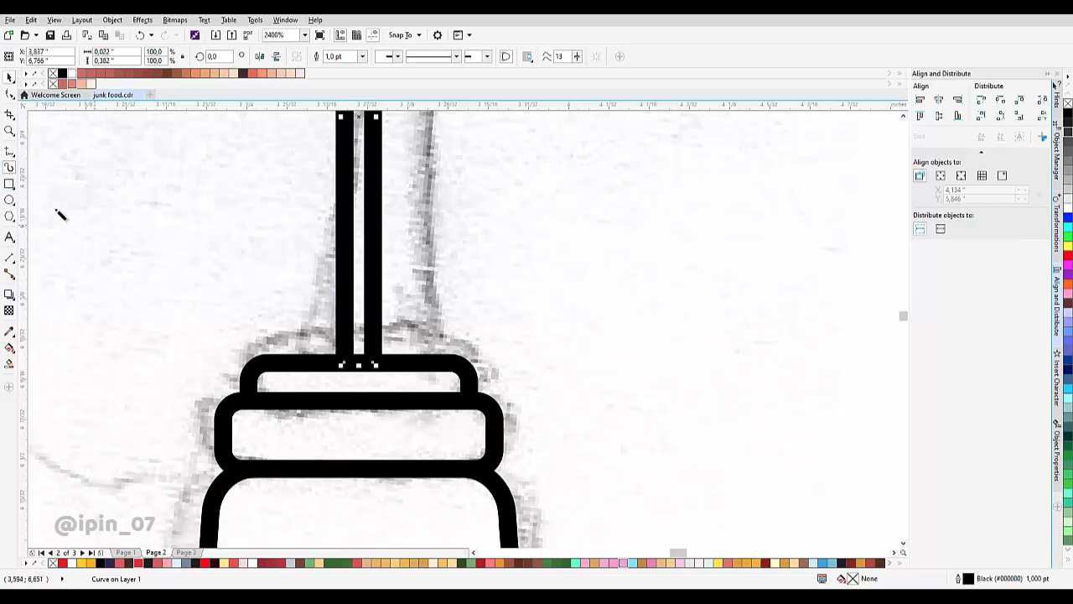
- Draw a guide rectangle about 0.128 by 0.115 inches over the nozzle base and centre it horizontally on the upper neck ring
{"action": "left_click", "coordinate": [9, 184]}
{"action": "left_click_drag", "start_coordinate": [288, 278], "coordinate": [454, 425]}
{"action": "key", "text": "space"}
{"action": "left_click", "coordinate": [476, 356], "text": "shift"}
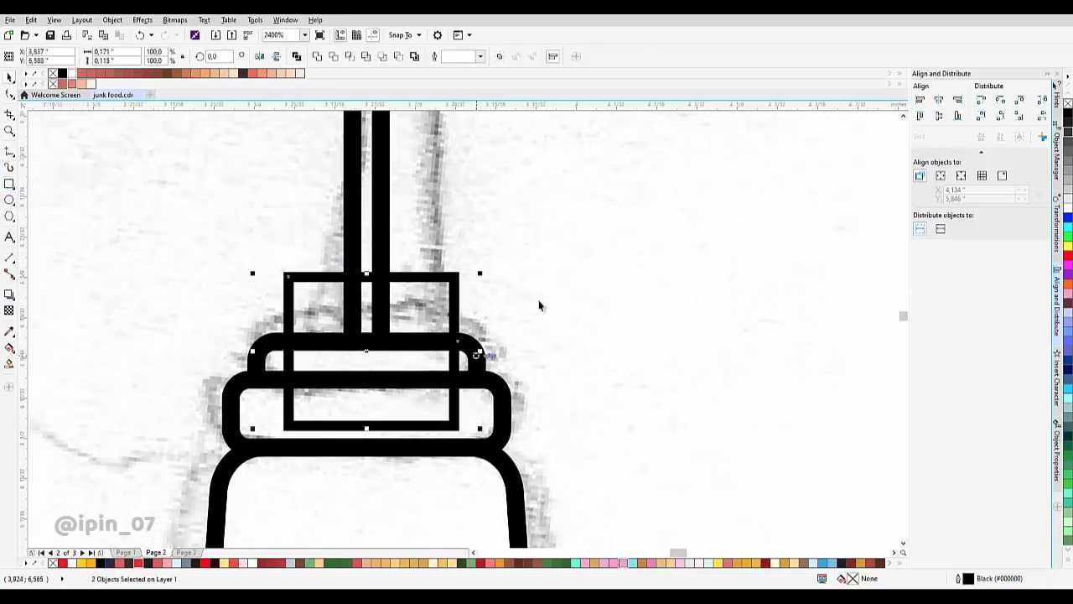
{"action": "left_click", "coordinate": [942, 100]}
{"action": "left_click", "coordinate": [601, 193]}
- Narrow the guide rectangle symmetrically so its sides mark the intended width of the nozzle base
{"action": "left_click", "coordinate": [380, 233]}
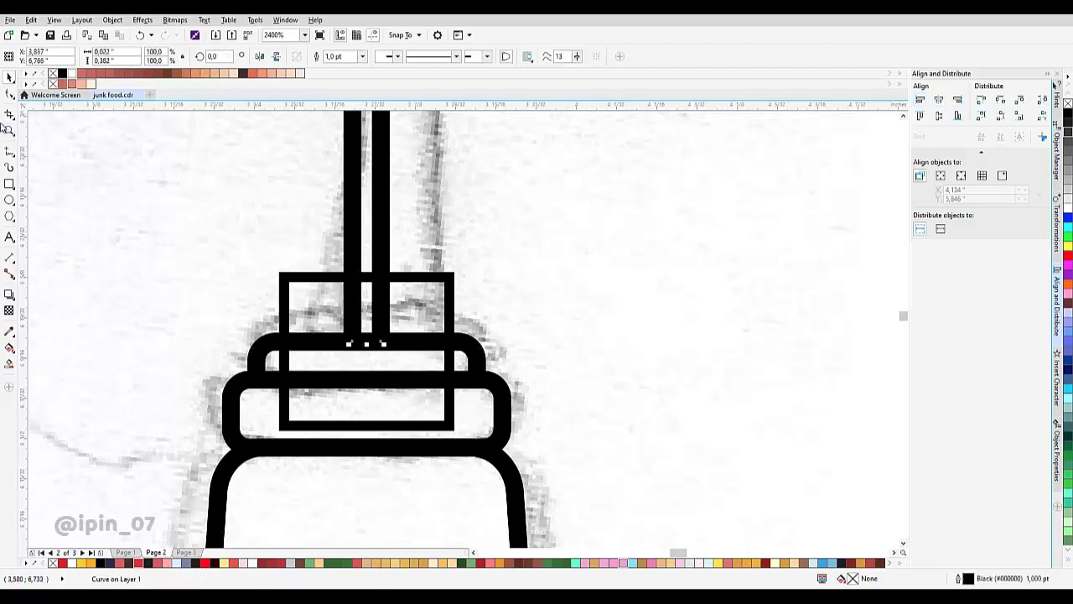
{"action": "left_click", "coordinate": [11, 94]}
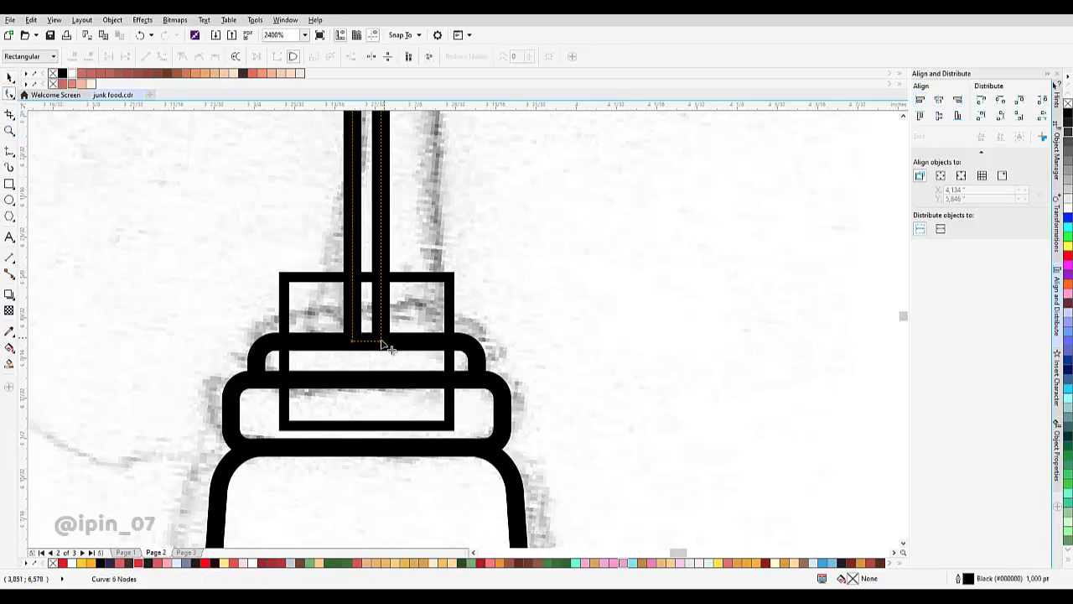
{"action": "key", "text": "space"}
{"action": "left_click", "coordinate": [452, 352]}
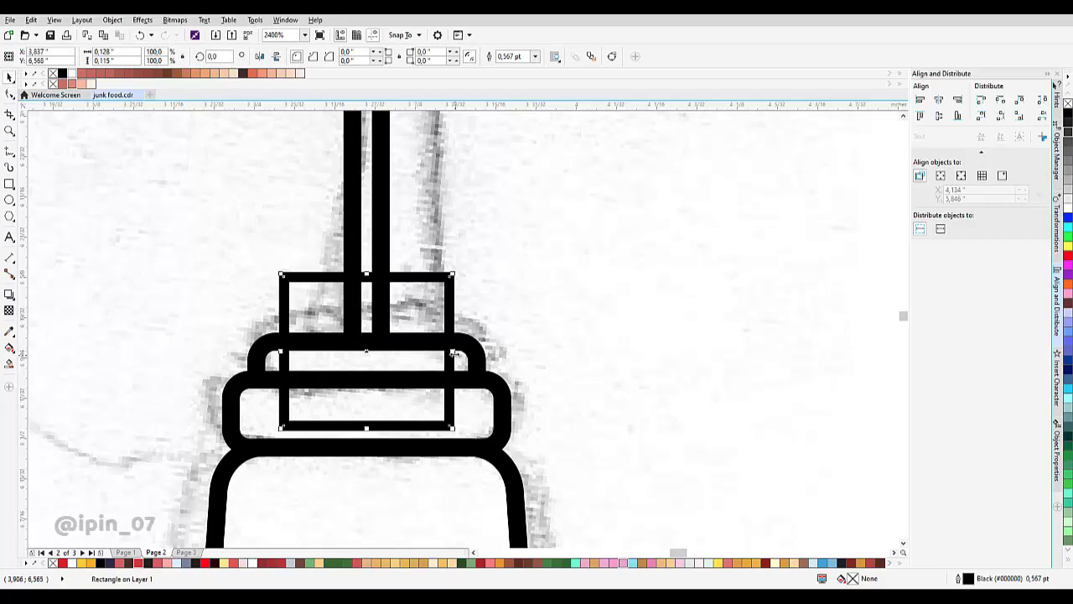
{"action": "left_click_drag", "start_coordinate": [453, 352], "coordinate": [339, 343]}
- Spread the nozzle's two bottom nodes outward to the guide rectangle's sides, tapering the nozzle, and delete the guide rectangle
{"action": "key", "text": "space"}
{"action": "left_click", "coordinate": [381, 256]}
{"action": "scroll", "coordinate": [359, 312], "scroll_direction": "down", "scroll_amount": 2}
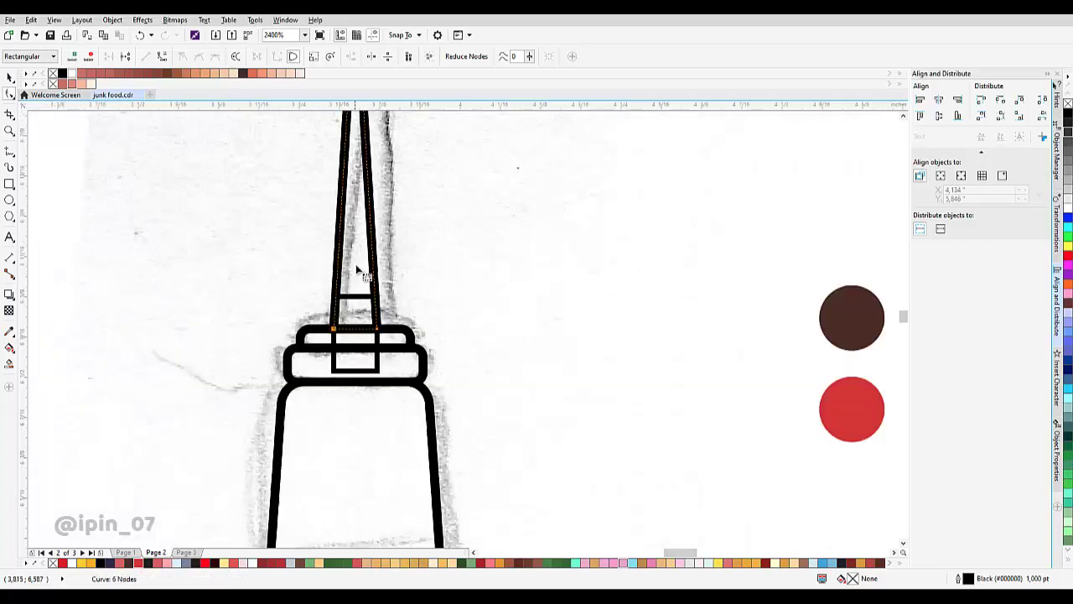
{"action": "key", "text": "space"}
{"action": "left_click", "coordinate": [360, 343]}
{"action": "key", "text": "Delete"}
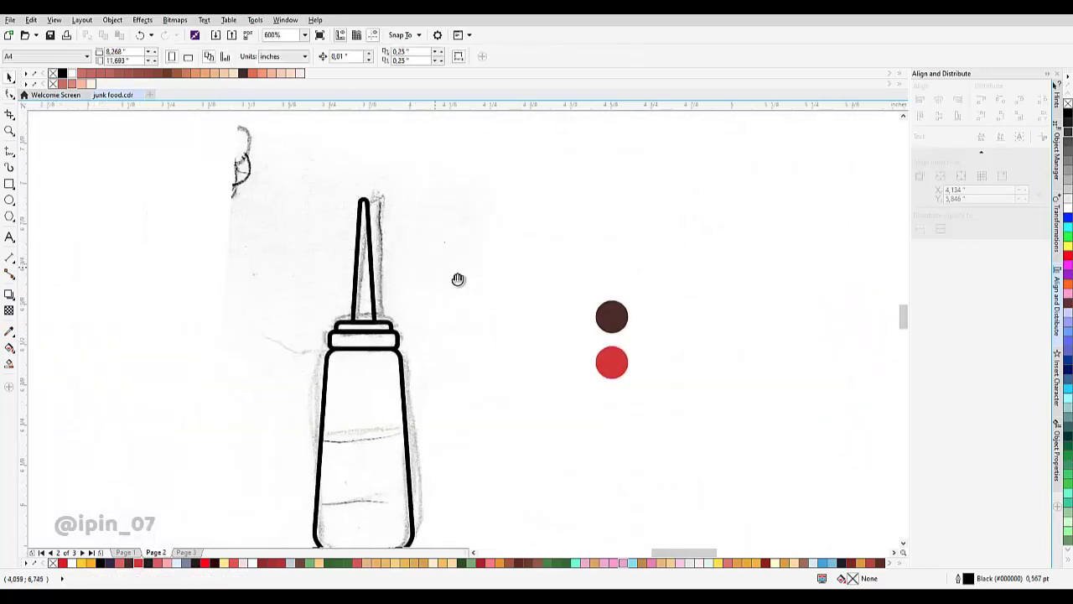
- Move the bitmap sketch well to the left, clear of the bottle outline
{"action": "scroll", "coordinate": [458, 280], "scroll_direction": "down", "scroll_amount": 1}
{"action": "left_click_drag", "start_coordinate": [452, 272], "coordinate": [222, 271]}
{"action": "scroll", "coordinate": [431, 291], "scroll_direction": "up", "scroll_amount": 1}
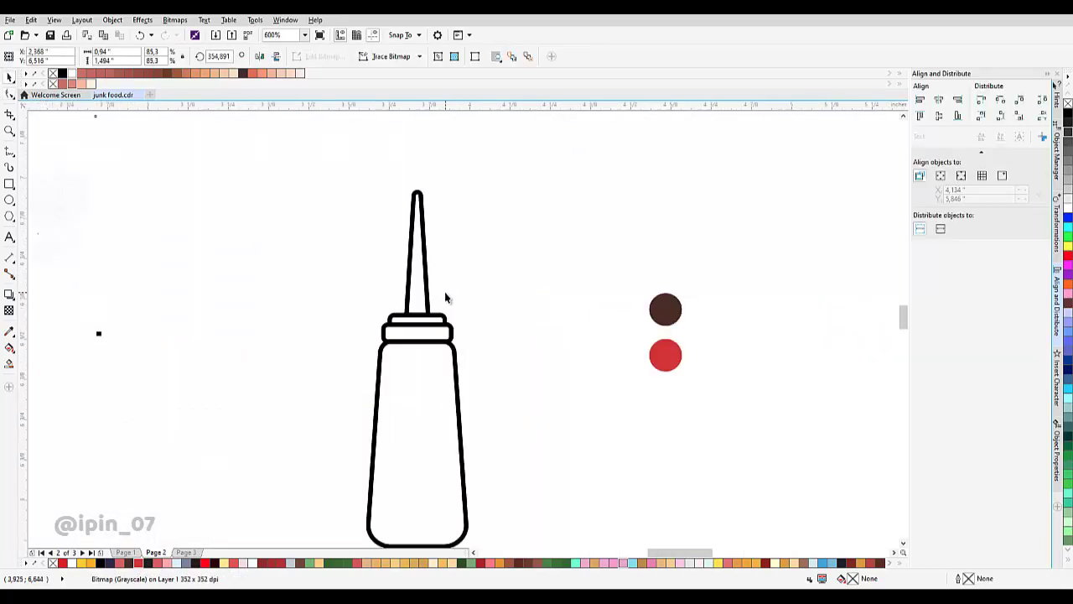
- Draw a vertical line across the left end of the lower neck ring and shorten it from above to about 0.031 inches
{"action": "scroll", "coordinate": [449, 312], "scroll_direction": "up", "scroll_amount": 2}
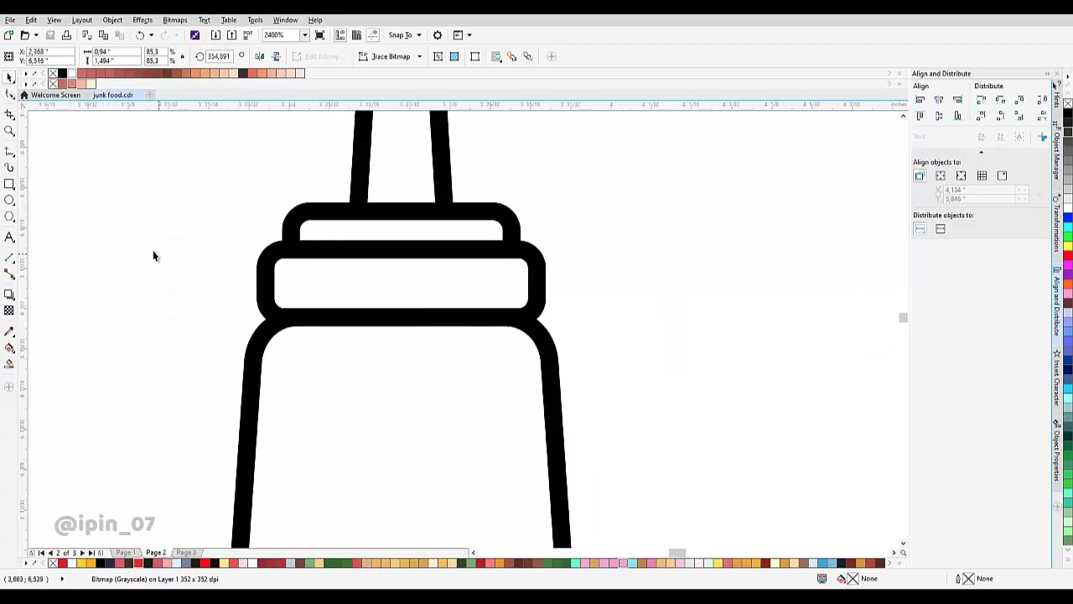
{"action": "left_click", "coordinate": [14, 156]}
{"action": "left_click", "coordinate": [46, 195]}
{"action": "scroll", "coordinate": [276, 293], "scroll_direction": "up", "scroll_amount": 1}
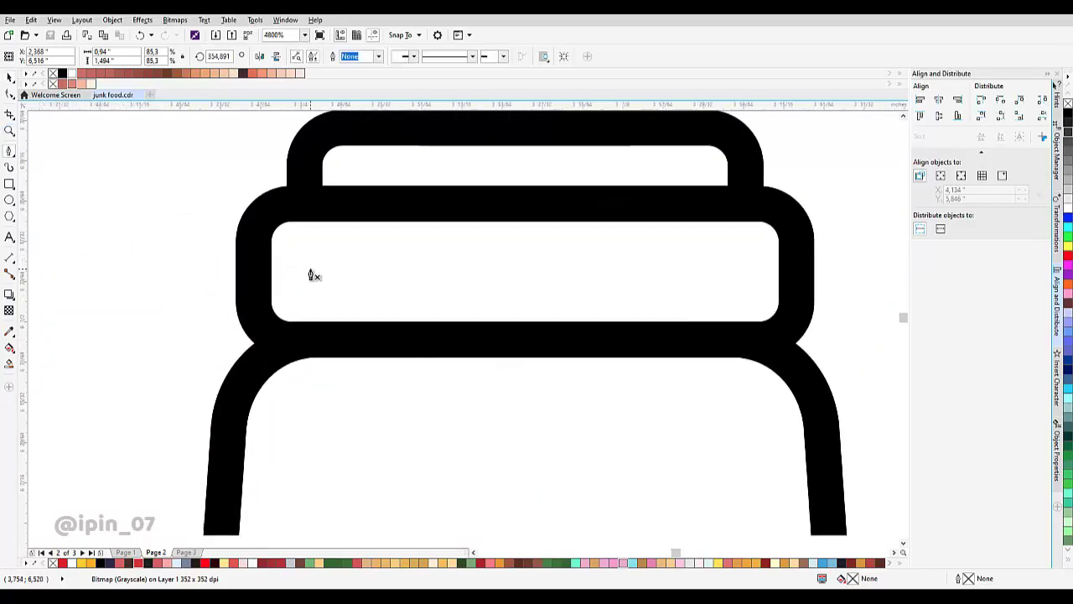
{"action": "left_click", "coordinate": [309, 202]}
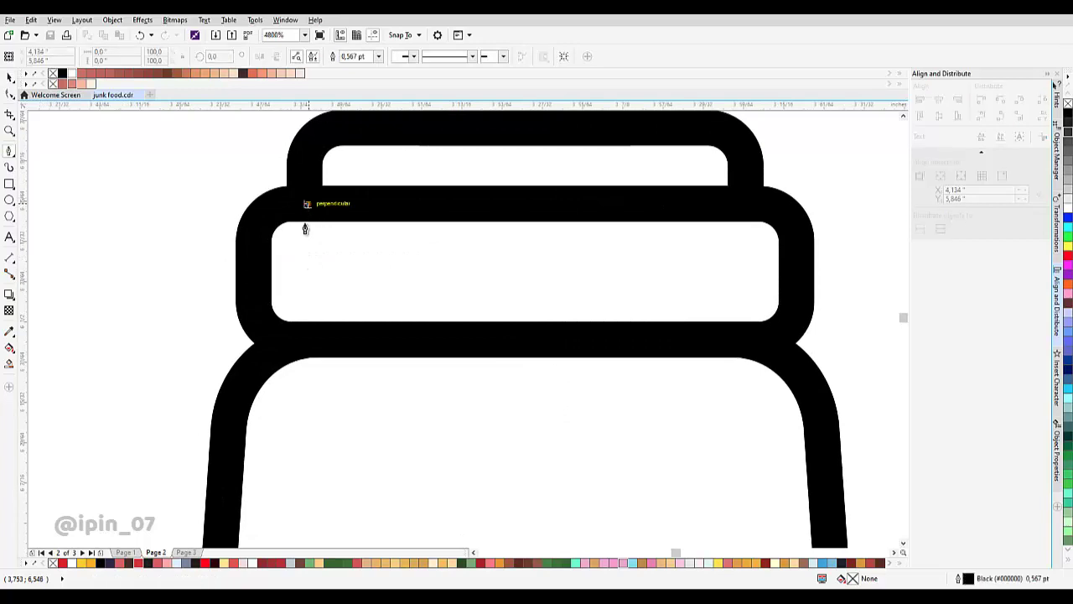
{"action": "left_click", "coordinate": [312, 341]}
{"action": "key", "text": "ctrl+z"}
{"action": "left_click", "coordinate": [303, 202]}
{"action": "left_click", "coordinate": [303, 342]}
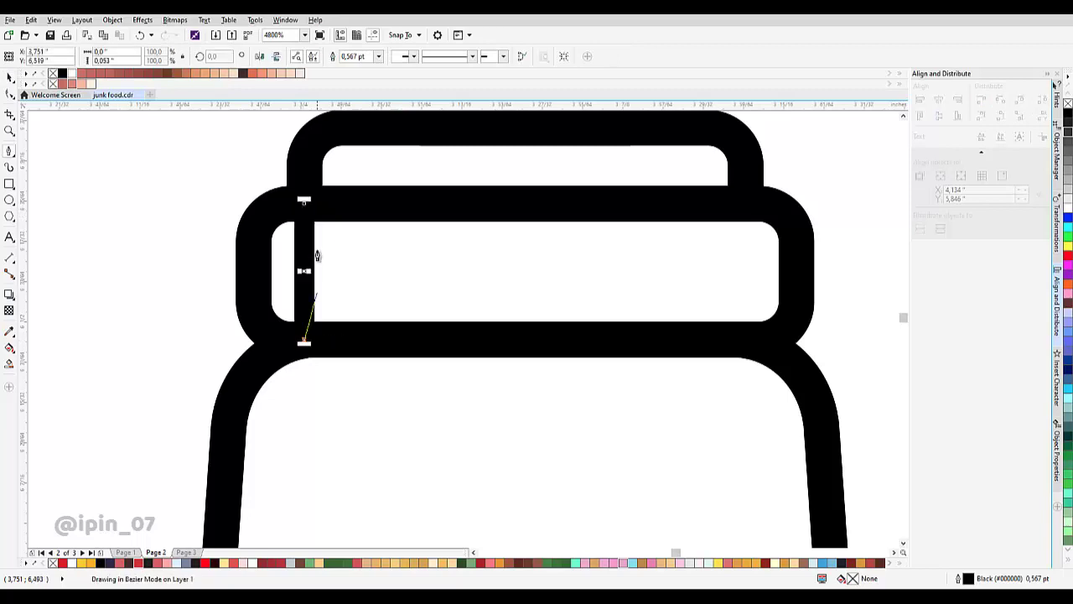
{"action": "left_click_drag", "start_coordinate": [304, 202], "coordinate": [309, 257]}
- Give the short vertical line in the neck ring rounded line caps
{"action": "scroll", "coordinate": [309, 257], "scroll_direction": "down", "scroll_amount": 1}
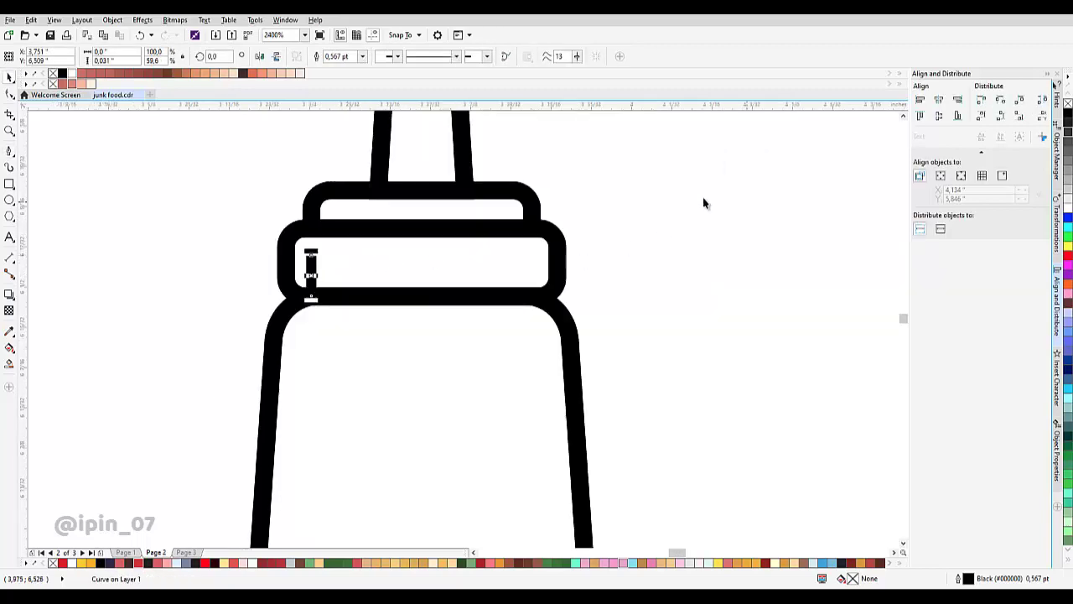
{"action": "left_click", "coordinate": [1058, 155]}
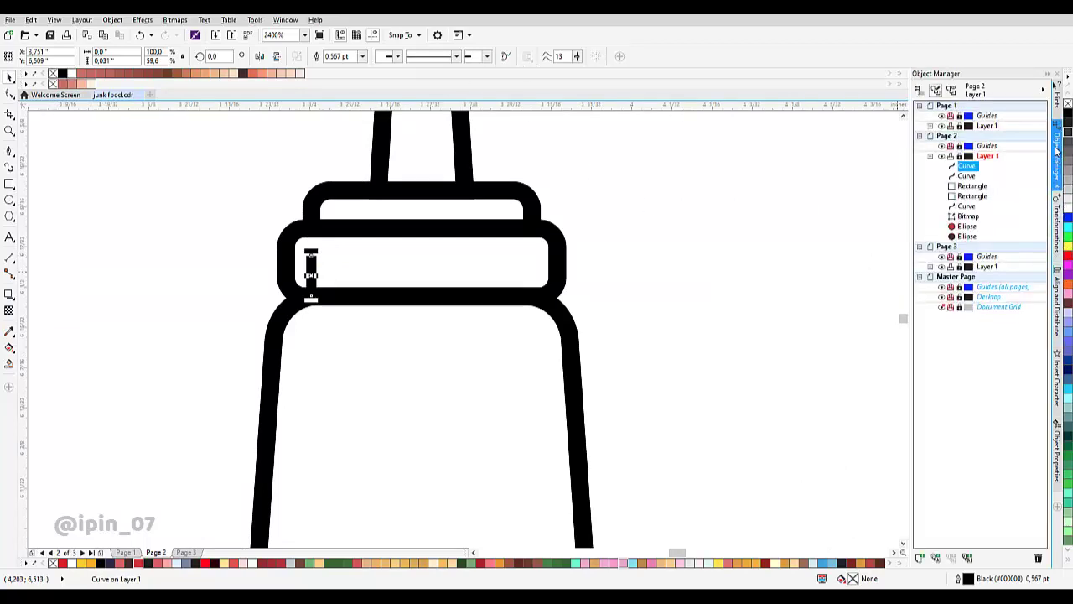
{"action": "left_click", "coordinate": [1058, 448]}
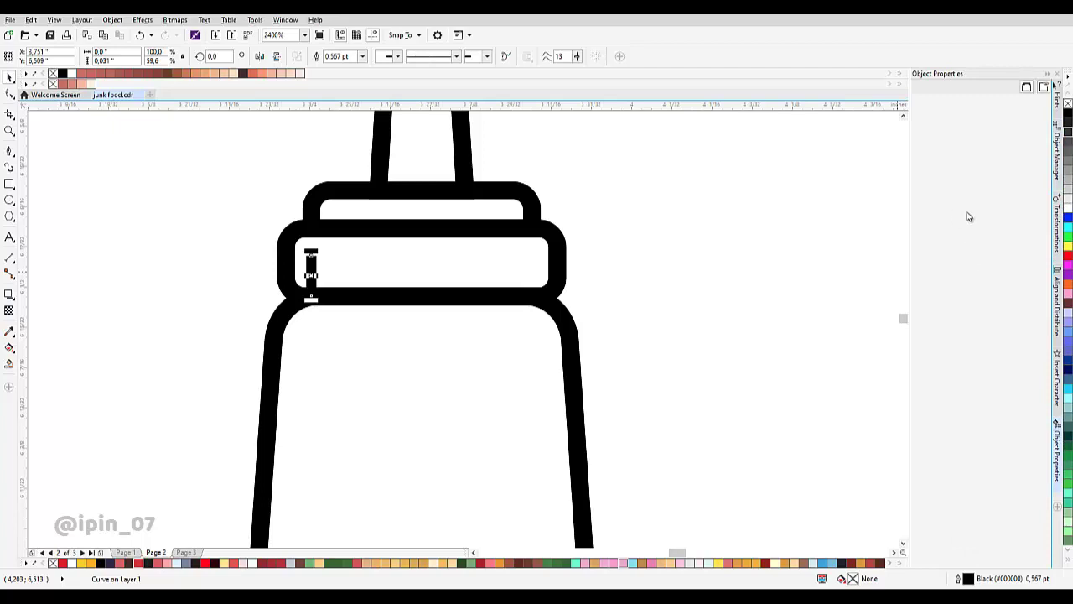
{"action": "left_click", "coordinate": [1018, 188]}
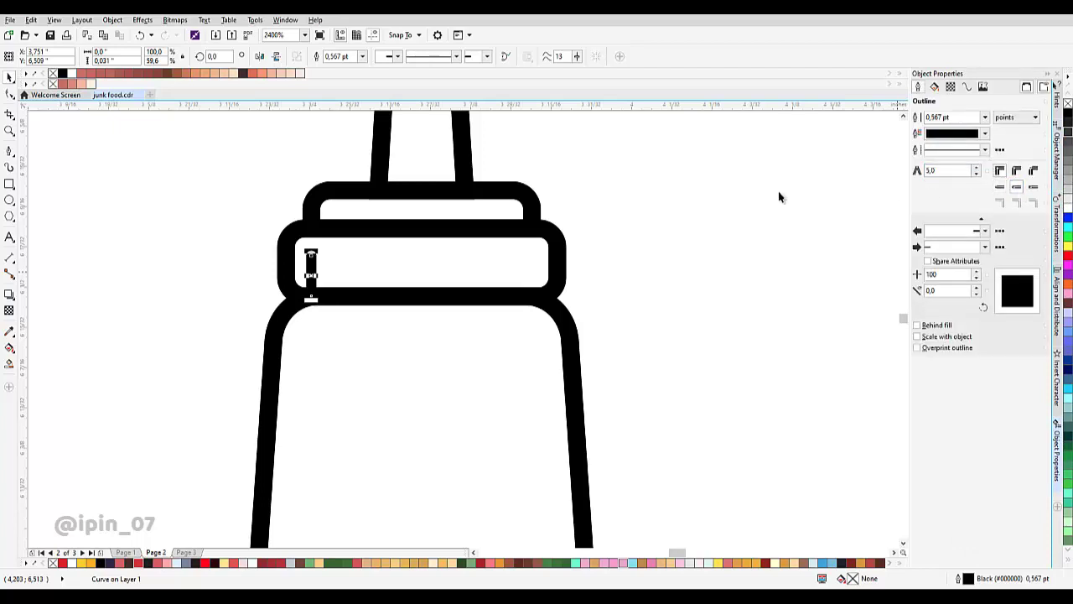
- Duplicate the round-capped line and place the copy horizontally to the right, near the middle of the lower neck ring
{"action": "scroll", "coordinate": [378, 255], "scroll_direction": "up", "scroll_amount": 2}
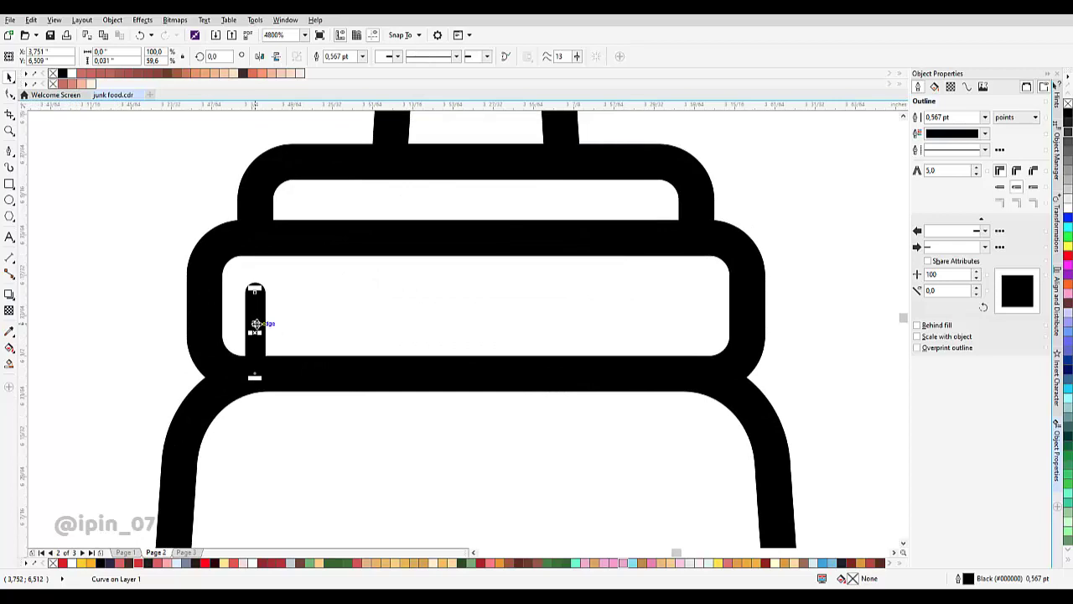
{"action": "right_click", "coordinate": [254, 321]}
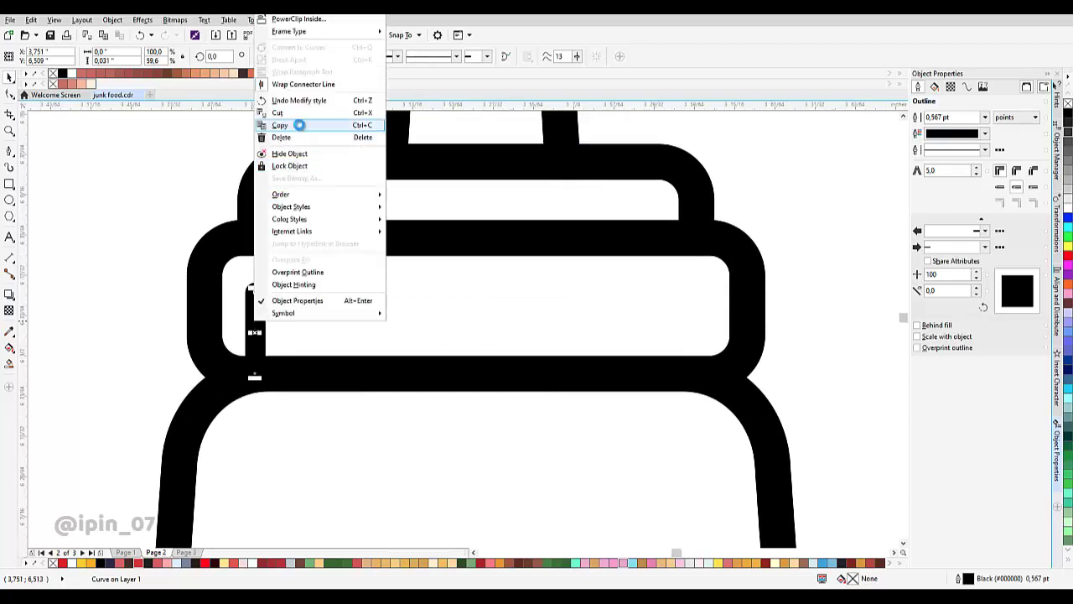
{"action": "left_click", "coordinate": [301, 127]}
{"action": "left_click", "coordinate": [413, 267]}
{"action": "left_click_drag", "start_coordinate": [523, 262], "coordinate": [243, 292]}
{"action": "right_click", "coordinate": [496, 214]}
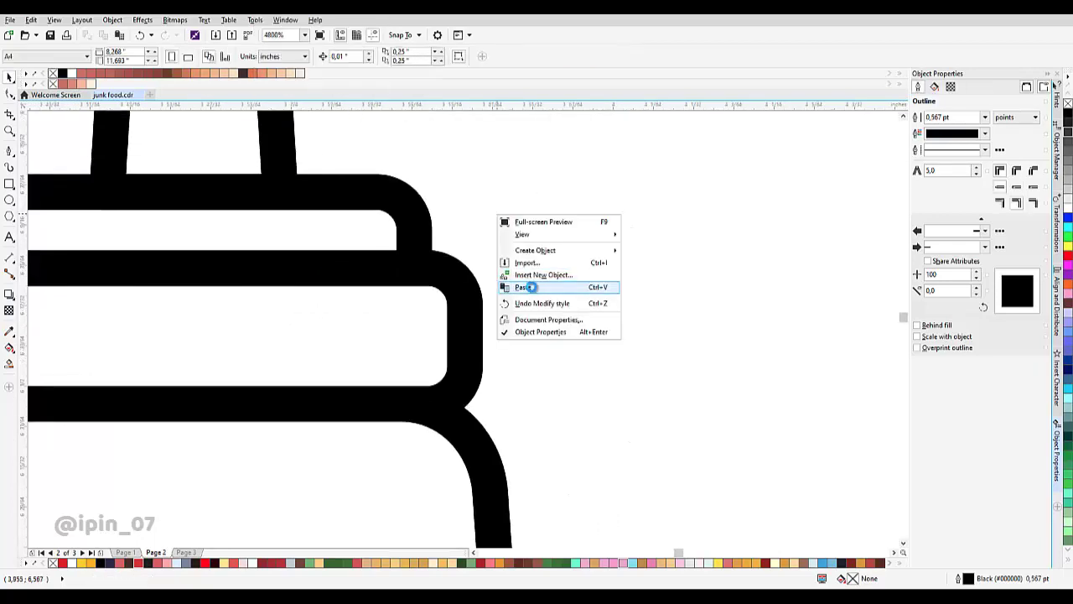
{"action": "left_click", "coordinate": [528, 288]}
{"action": "left_click_drag", "start_coordinate": [594, 243], "coordinate": [794, 184]}
{"action": "left_click_drag", "start_coordinate": [172, 293], "coordinate": [429, 295]}
{"action": "right_click", "coordinate": [430, 296]}
- Align the copied line to the right edge of the upper neck ring
{"action": "left_click", "coordinate": [626, 164], "text": "shift"}
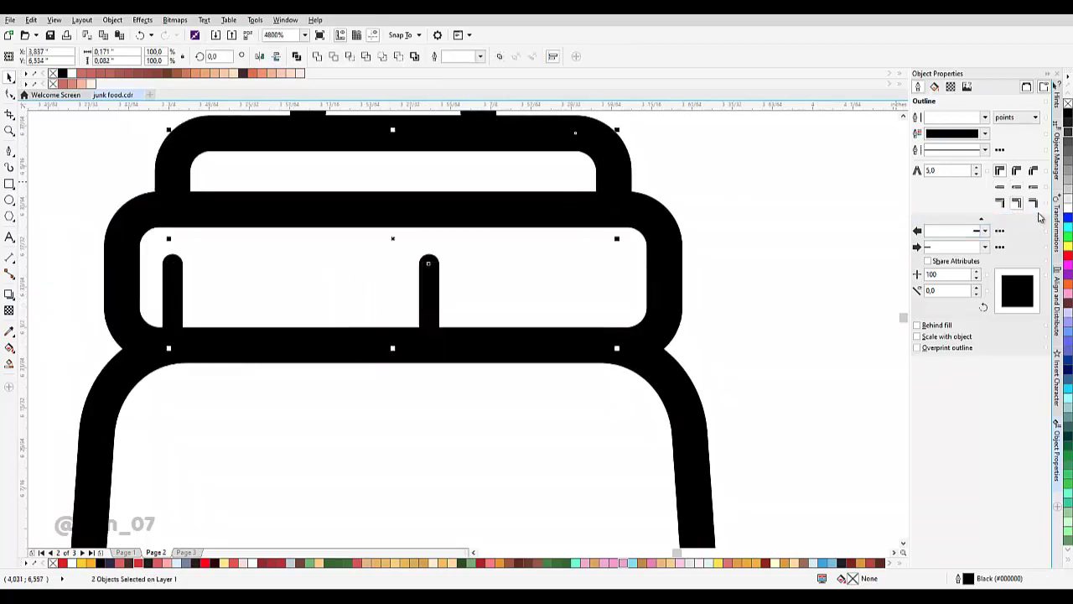
{"action": "left_click", "coordinate": [1055, 280]}
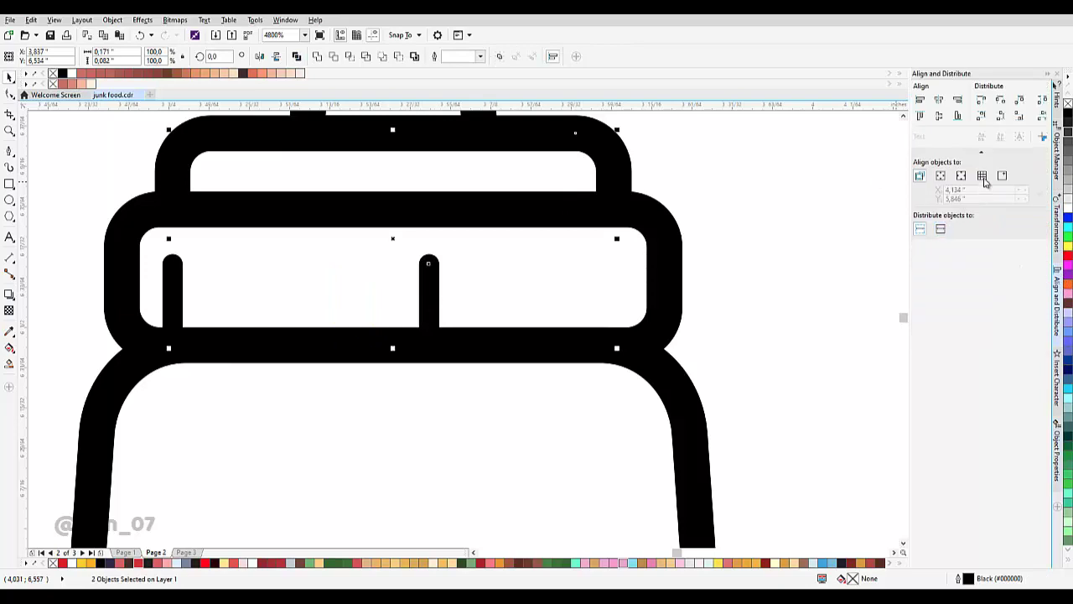
{"action": "left_click", "coordinate": [958, 100]}
{"action": "left_click", "coordinate": [227, 297]}
- Set the outline width of both short vertical lines to 0.5 pt
{"action": "scroll", "coordinate": [170, 290], "scroll_direction": "down", "scroll_amount": 3}
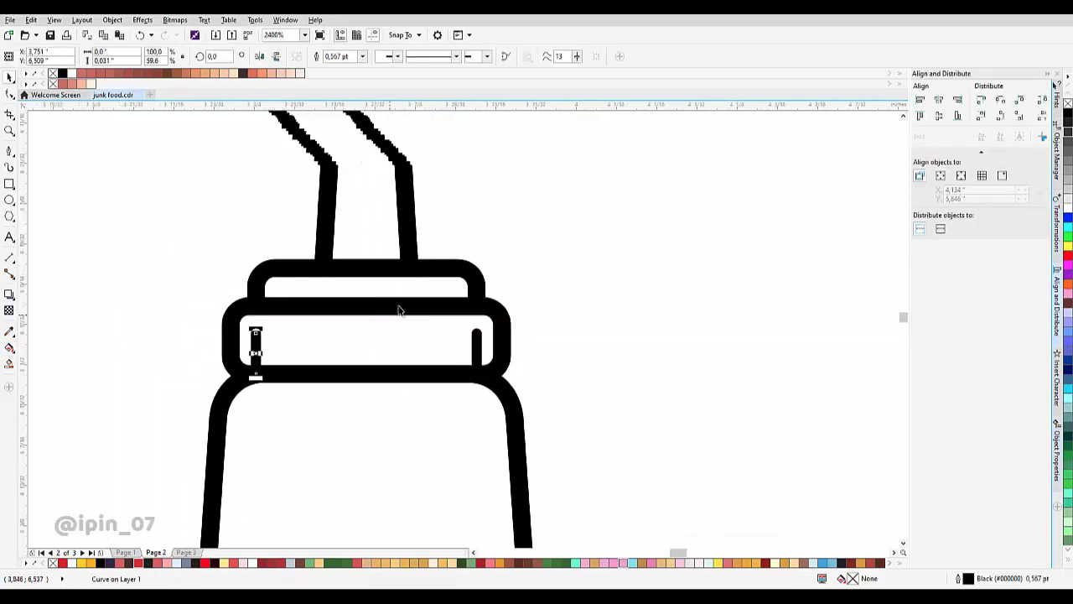
{"action": "scroll", "coordinate": [378, 286], "scroll_direction": "up", "scroll_amount": 2}
{"action": "left_click", "coordinate": [351, 289]}
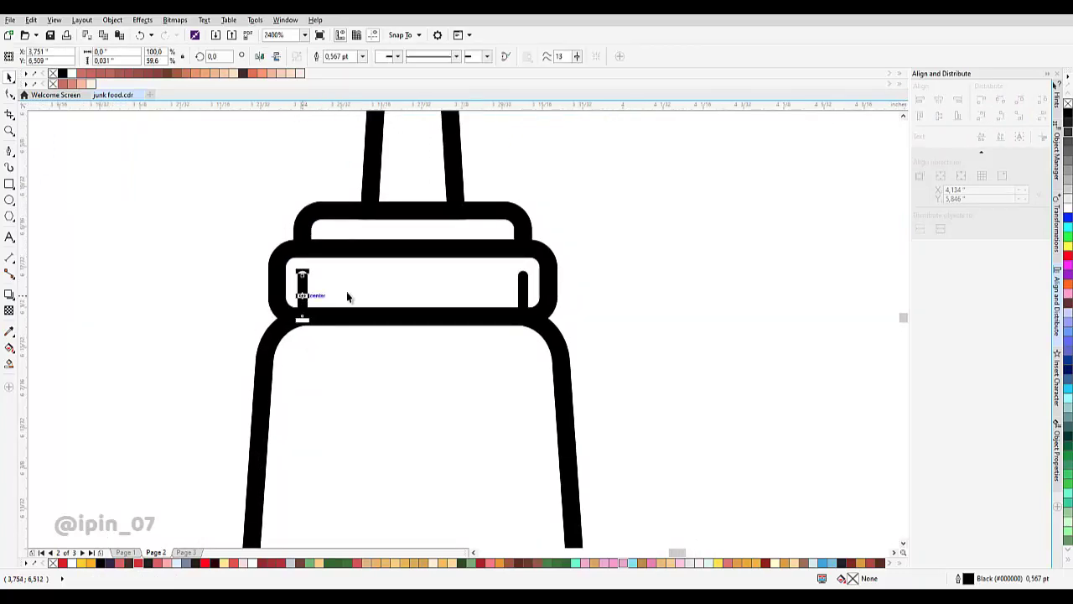
{"action": "scroll", "coordinate": [347, 291], "scroll_direction": "up", "scroll_amount": 1}
{"action": "left_click", "coordinate": [720, 289], "text": "shift"}
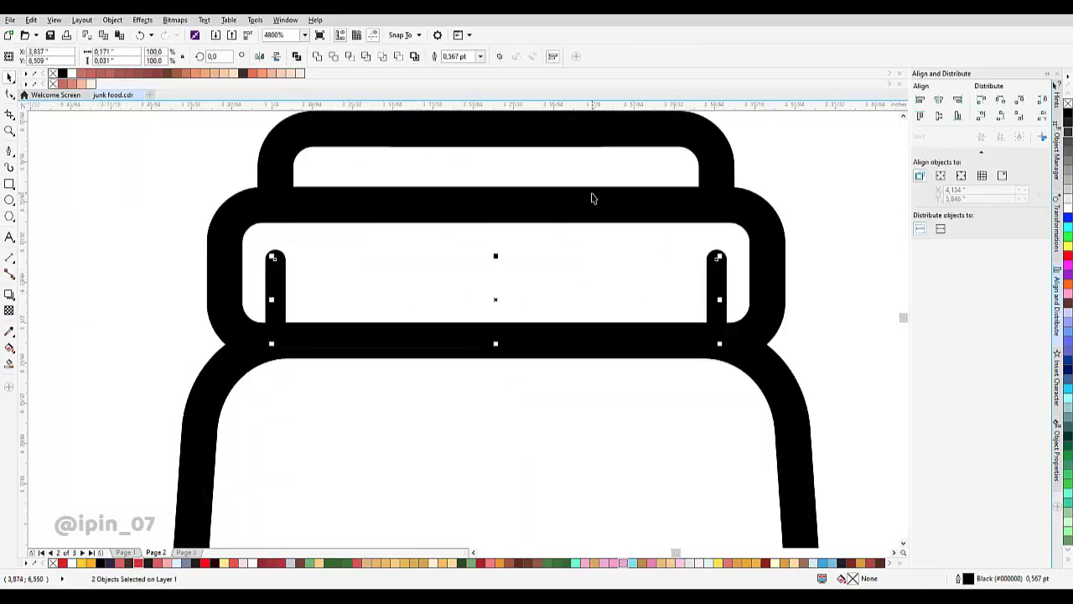
{"action": "left_click", "coordinate": [480, 56]}
{"action": "left_click", "coordinate": [472, 86]}
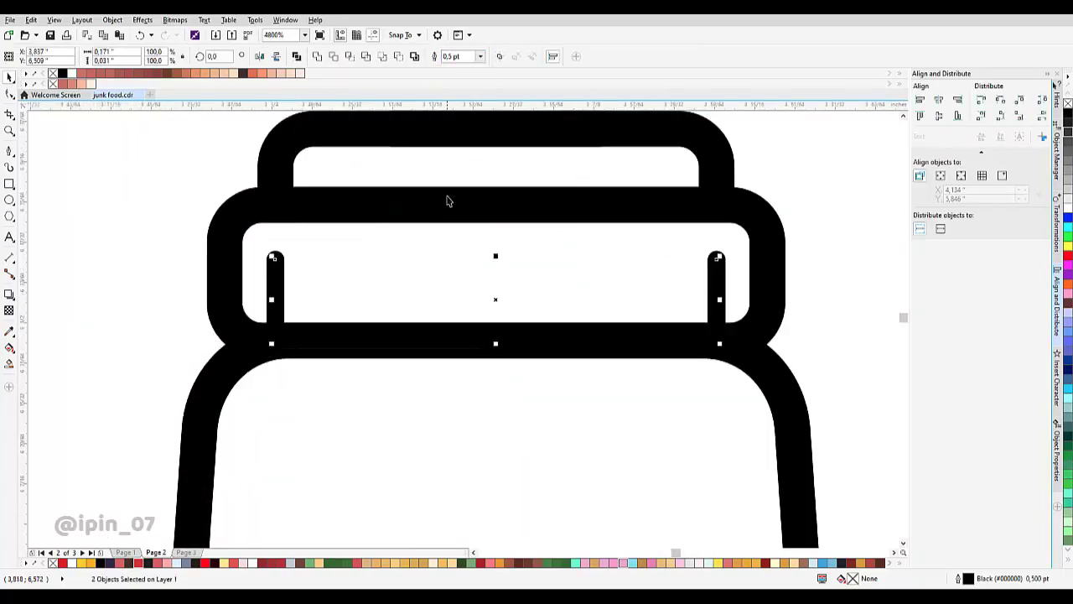
{"action": "scroll", "coordinate": [448, 201], "scroll_direction": "down", "scroll_amount": 1}
{"action": "left_click", "coordinate": [611, 185]}
- Blend the left short line into the right one to fill the lower neck ring with evenly spaced lines
{"action": "scroll", "coordinate": [567, 258], "scroll_direction": "down", "scroll_amount": 2}
{"action": "scroll", "coordinate": [529, 273], "scroll_direction": "up", "scroll_amount": 2}
{"action": "left_click_drag", "start_coordinate": [513, 265], "coordinate": [454, 263]}
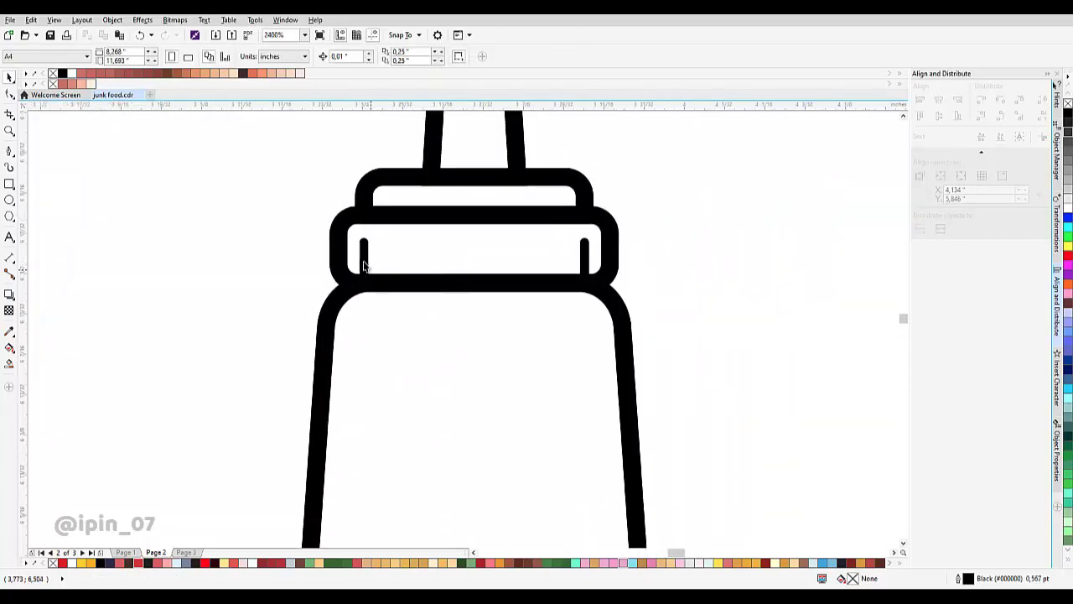
{"action": "left_click", "coordinate": [362, 256]}
{"action": "scroll", "coordinate": [411, 254], "scroll_direction": "up", "scroll_amount": 1}
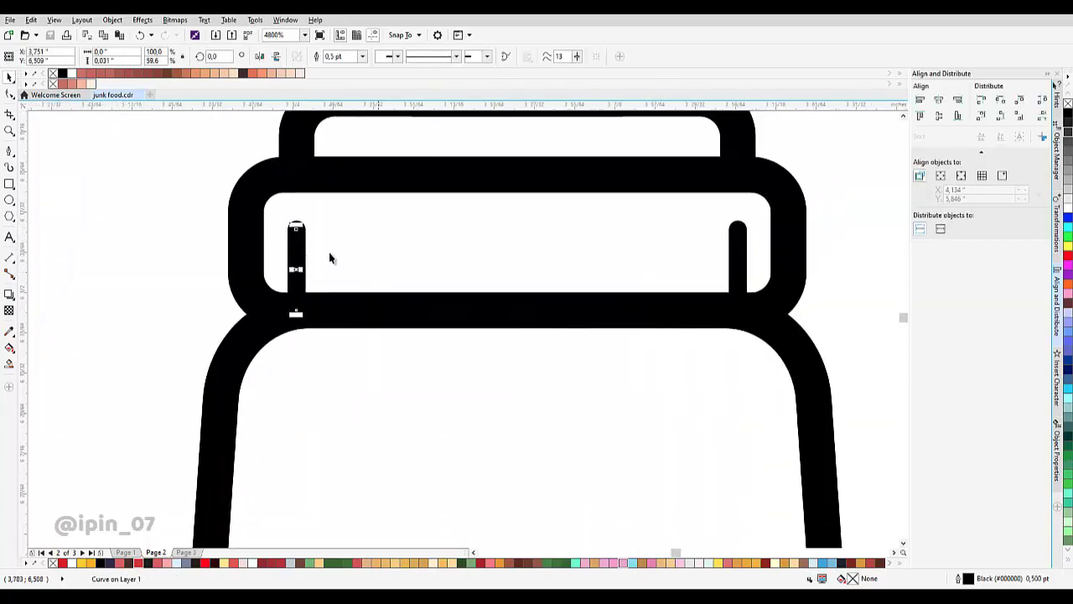
{"action": "left_click", "coordinate": [10, 295]}
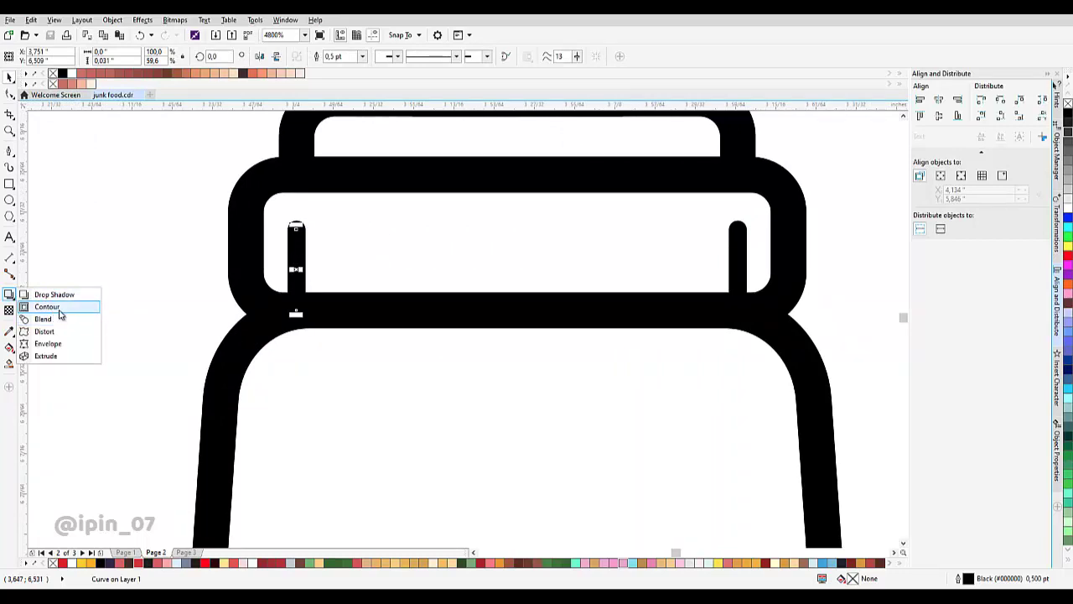
{"action": "left_click", "coordinate": [43, 319]}
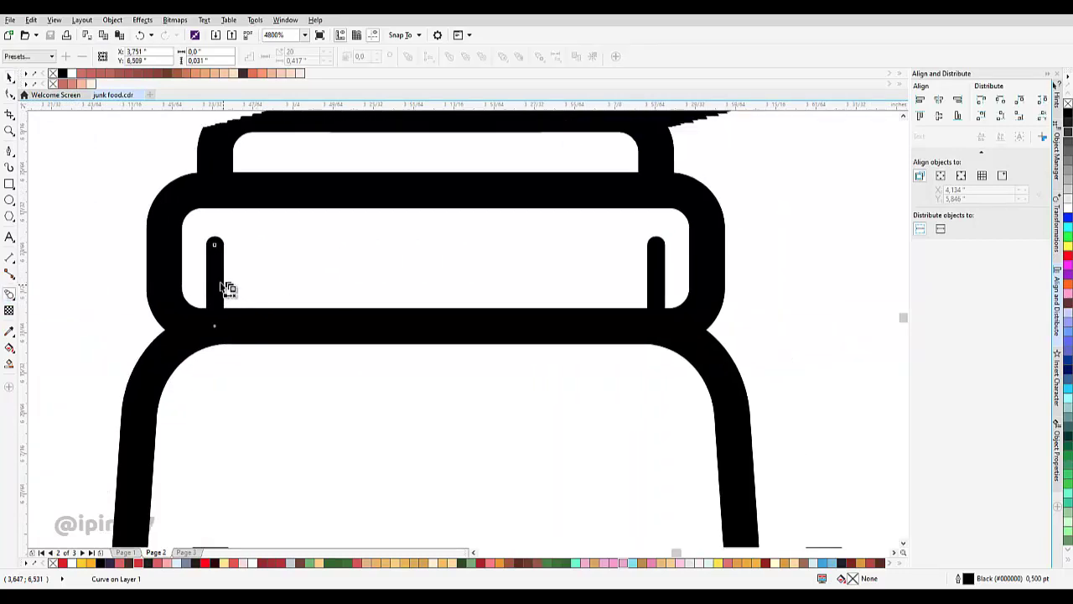
{"action": "left_click_drag", "start_coordinate": [216, 285], "coordinate": [656, 283]}
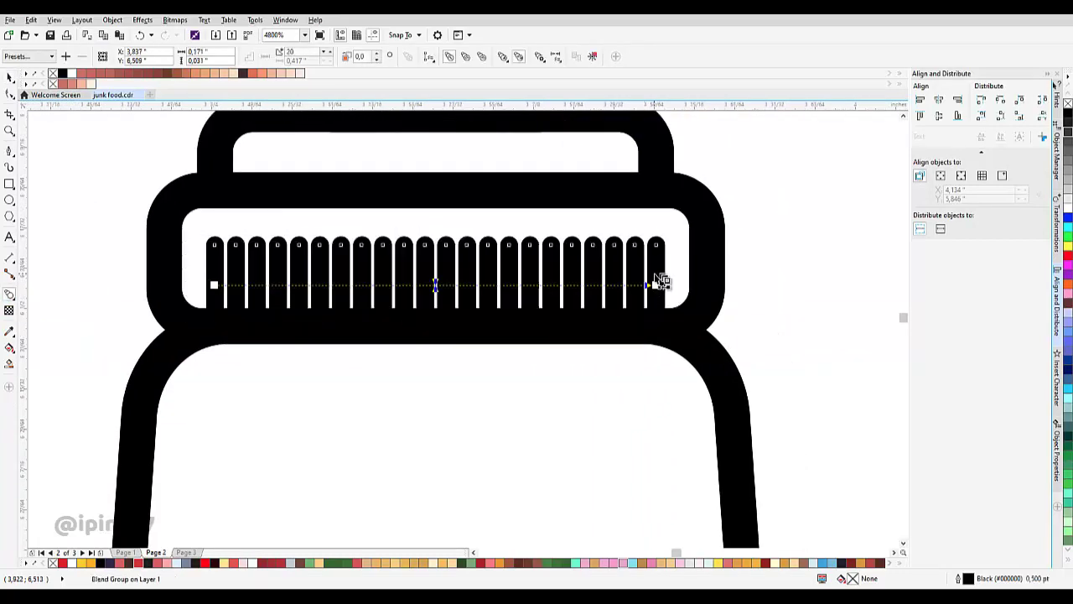
- Set the number of blend steps between the two short lines to 6
{"action": "left_click", "coordinate": [330, 52]}
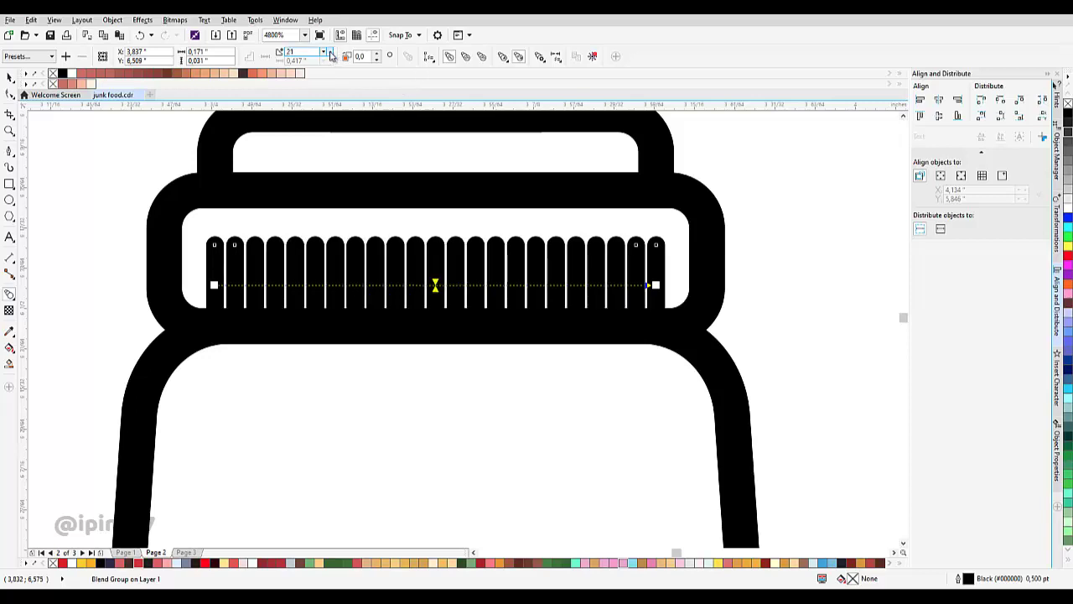
{"action": "left_click", "coordinate": [322, 52]}
{"action": "left_click", "coordinate": [323, 52]}
{"action": "left_click", "coordinate": [322, 52]}
{"action": "left_click", "coordinate": [322, 52]}
{"action": "left_click", "coordinate": [322, 52]}
{"action": "left_click", "coordinate": [321, 52]}
{"action": "left_click", "coordinate": [323, 56]}
{"action": "left_click", "coordinate": [324, 56]}
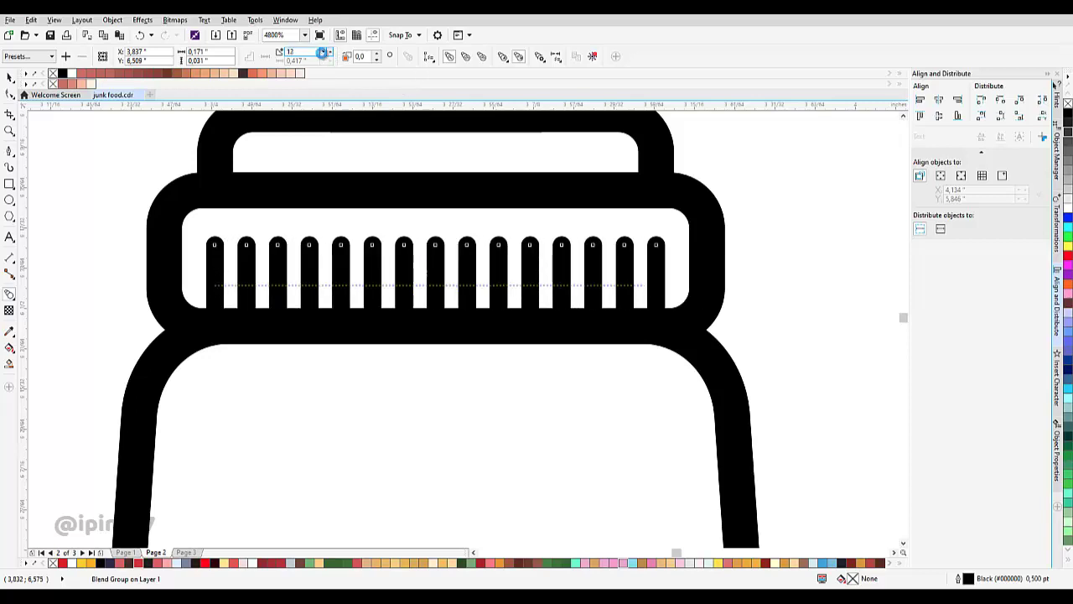
{"action": "left_click", "coordinate": [323, 55]}
{"action": "left_click", "coordinate": [324, 55]}
{"action": "left_click", "coordinate": [323, 56]}
{"action": "left_click", "coordinate": [323, 56]}
{"action": "left_click", "coordinate": [324, 56]}
{"action": "left_click", "coordinate": [324, 55]}
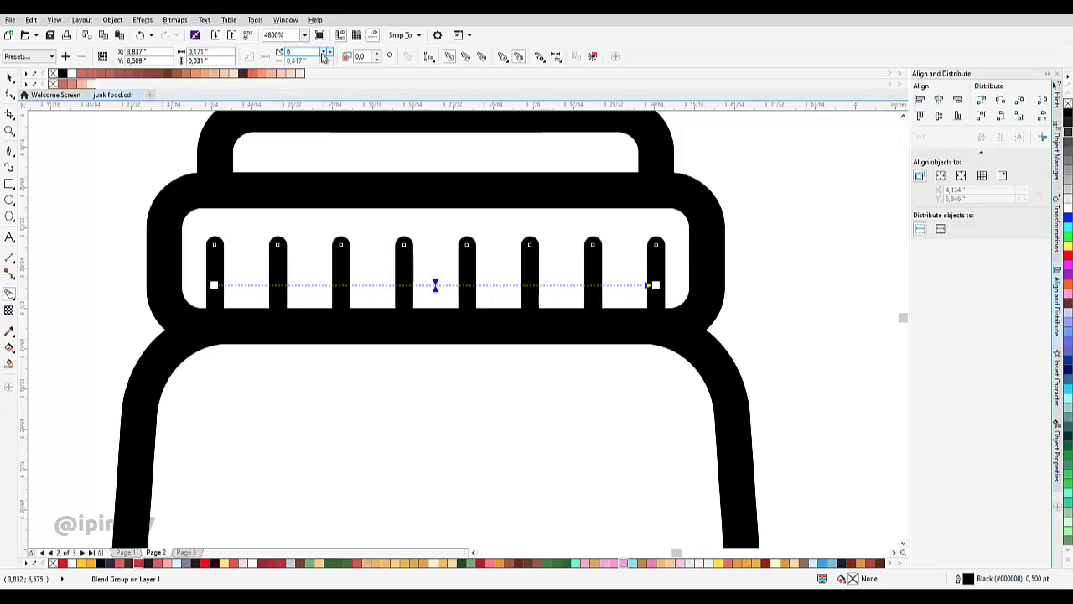
- Try the line blend with 5 steps
{"action": "left_click", "coordinate": [323, 55]}
{"action": "scroll", "coordinate": [503, 270], "scroll_direction": "down", "scroll_amount": 2}
{"action": "scroll", "coordinate": [503, 272], "scroll_direction": "up", "scroll_amount": 1}
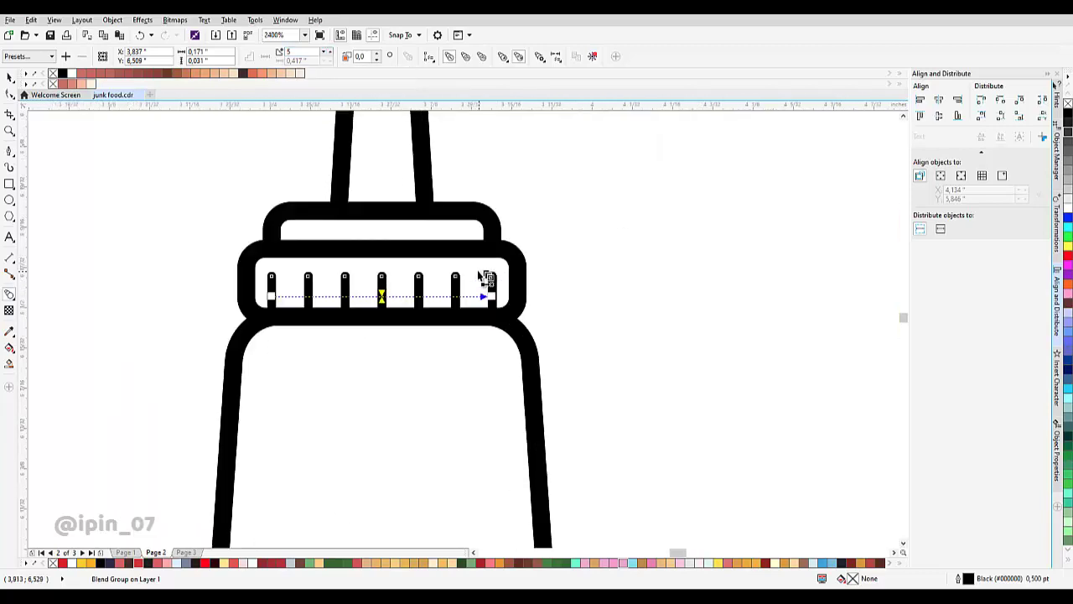
{"action": "left_click", "coordinate": [443, 290]}
- Break apart the six-step blend group of cap lines
{"action": "scroll", "coordinate": [419, 294], "scroll_direction": "up", "scroll_amount": 1}
{"action": "left_click", "coordinate": [417, 295]}
{"action": "left_click_drag", "start_coordinate": [414, 282], "coordinate": [476, 276]}
{"action": "right_click", "coordinate": [475, 276]}
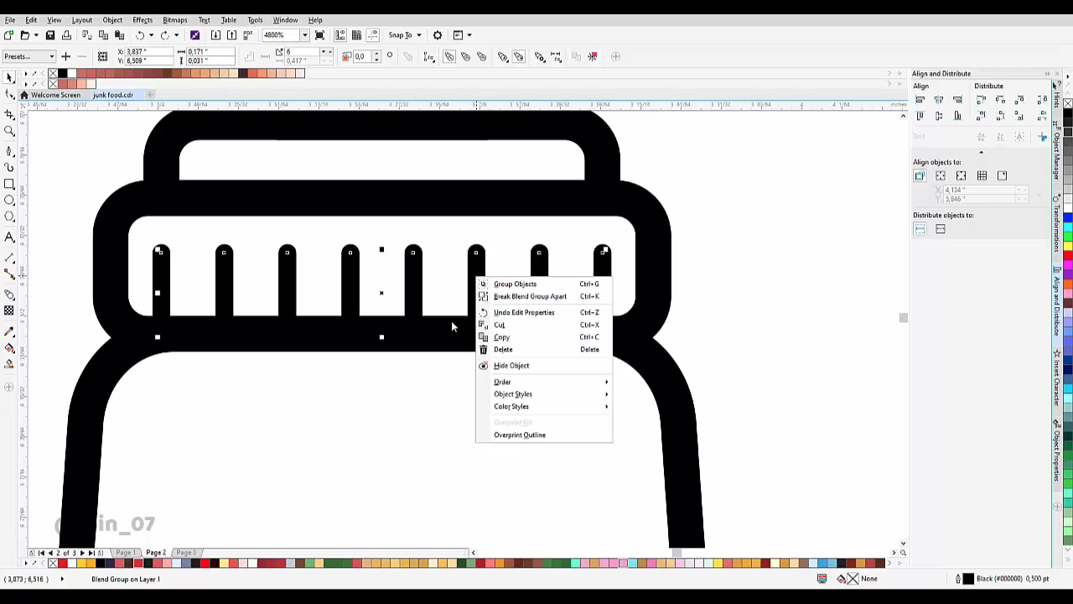
{"action": "left_click", "coordinate": [503, 296]}
- Sample the red swatch circle's colour (#D43333) and fill the bottle body with it
{"action": "scroll", "coordinate": [599, 280], "scroll_direction": "down", "scroll_amount": 5}
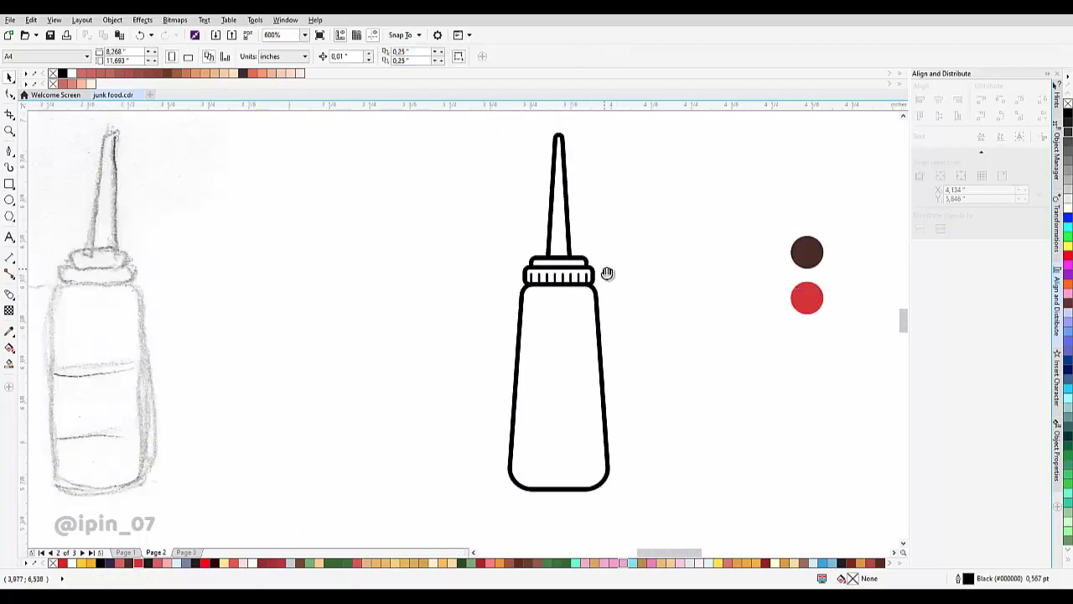
{"action": "scroll", "coordinate": [607, 274], "scroll_direction": "down", "scroll_amount": 2}
{"action": "scroll", "coordinate": [537, 306], "scroll_direction": "up", "scroll_amount": 1}
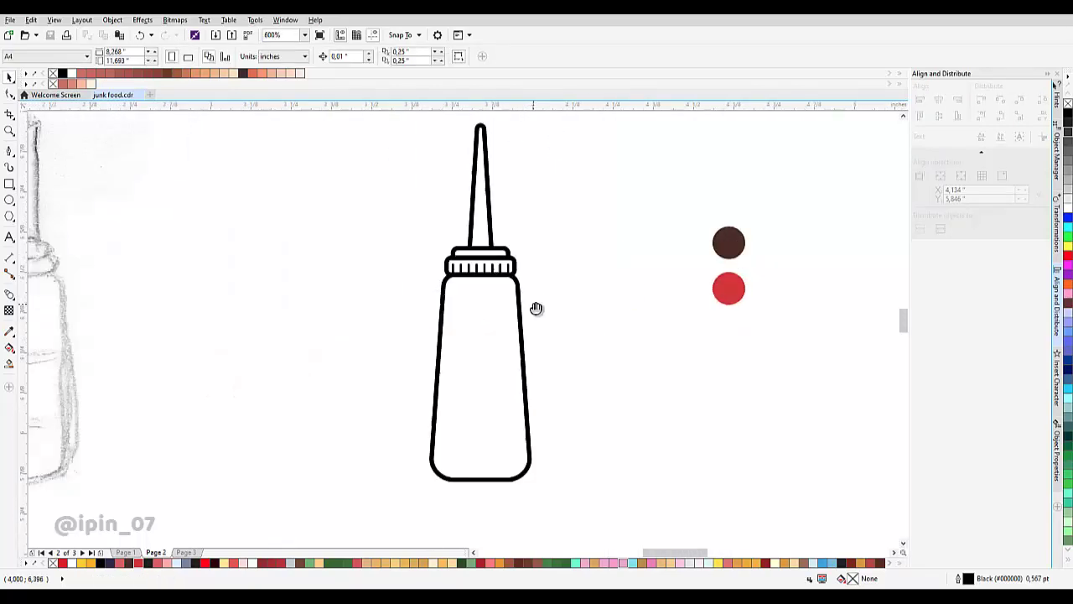
{"action": "left_click_drag", "start_coordinate": [536, 310], "coordinate": [442, 312]}
{"action": "left_click", "coordinate": [351, 311]}
{"action": "left_click", "coordinate": [10, 332]}
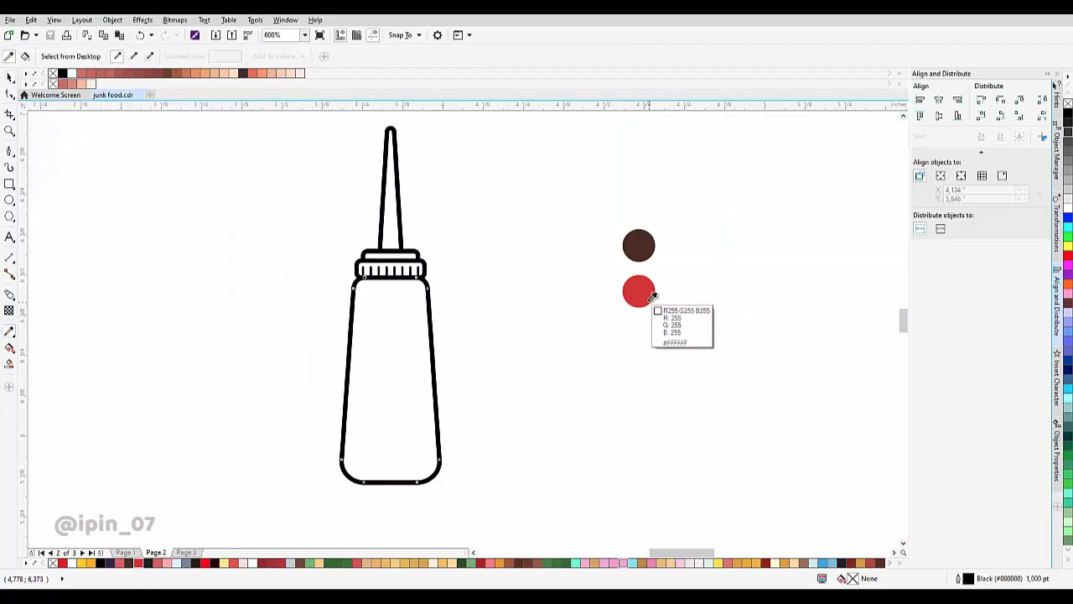
{"action": "left_click", "coordinate": [639, 291]}
{"action": "left_click", "coordinate": [401, 346]}
- Fill both neck rings and the nozzle with the sampled red
{"action": "scroll", "coordinate": [390, 270], "scroll_direction": "up", "scroll_amount": 2}
{"action": "scroll", "coordinate": [387, 274], "scroll_direction": "up", "scroll_amount": 1}
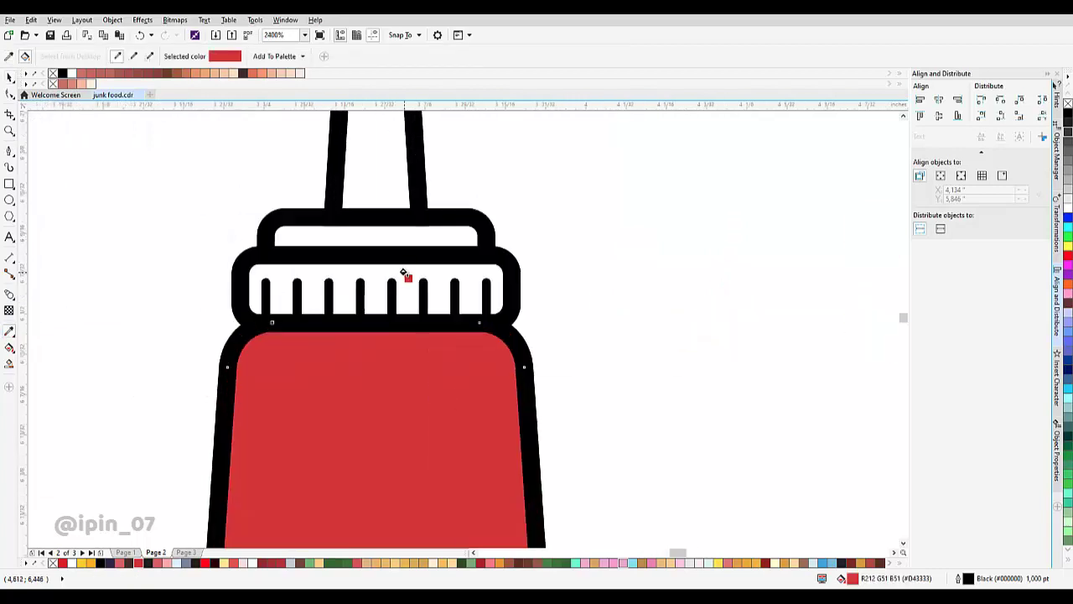
{"action": "left_click", "coordinate": [395, 274]}
{"action": "left_click", "coordinate": [393, 254]}
{"action": "scroll", "coordinate": [394, 245], "scroll_direction": "up", "scroll_amount": 2}
{"action": "left_click", "coordinate": [386, 210]}
{"action": "scroll", "coordinate": [384, 219], "scroll_direction": "down", "scroll_amount": 2}
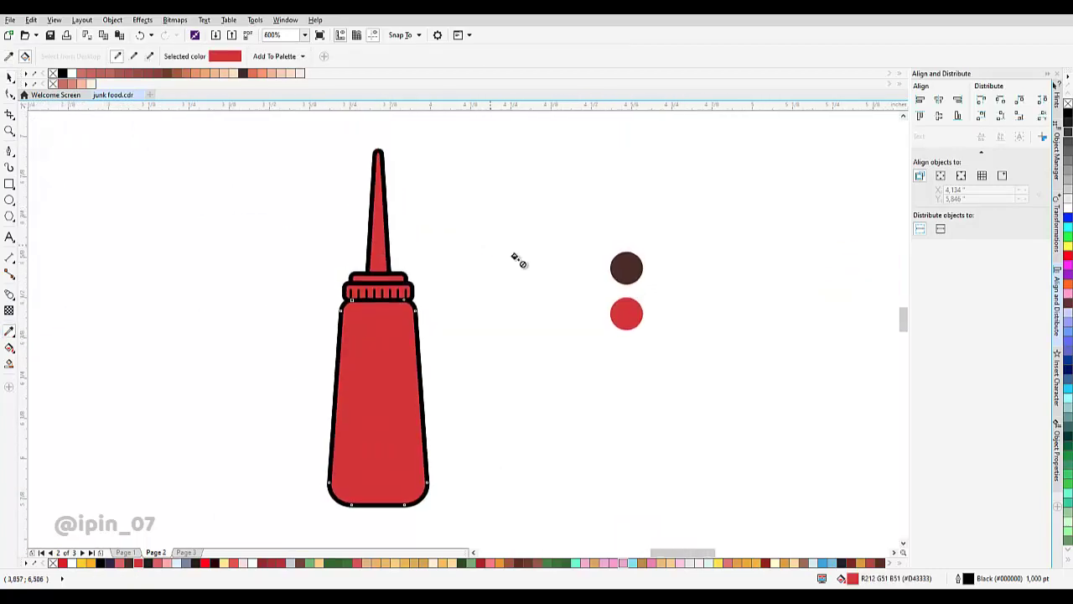
- Sample the dark brown swatch circle's colour and apply it to the outlines of both neck rings and the nozzle
{"action": "left_click", "coordinate": [626, 267]}
{"action": "scroll", "coordinate": [425, 285], "scroll_direction": "up", "scroll_amount": 3}
{"action": "left_click", "coordinate": [335, 279]}
{"action": "left_click", "coordinate": [329, 256]}
{"action": "scroll", "coordinate": [329, 256], "scroll_direction": "down", "scroll_amount": 2}
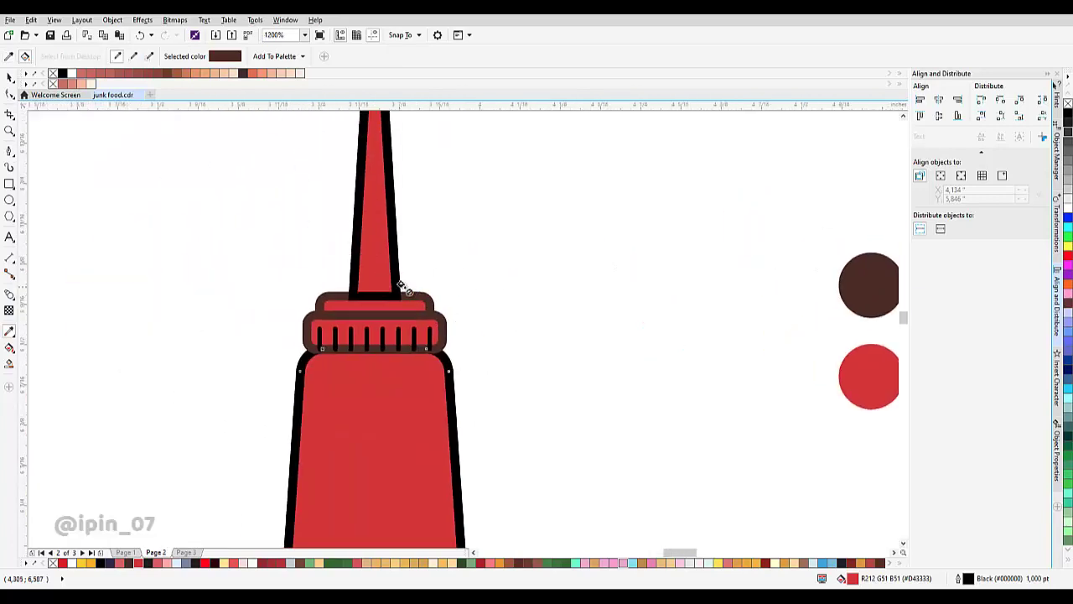
{"action": "scroll", "coordinate": [400, 283], "scroll_direction": "up", "scroll_amount": 1}
{"action": "left_click", "coordinate": [391, 274]}
- Apply the sampled dark brown to the black cap lines on the lower neck ring, from the rightmost through the second from the left
{"action": "scroll", "coordinate": [405, 477], "scroll_direction": "up", "scroll_amount": 1}
{"action": "scroll", "coordinate": [473, 300], "scroll_direction": "up", "scroll_amount": 1}
{"action": "left_click", "coordinate": [544, 296]}
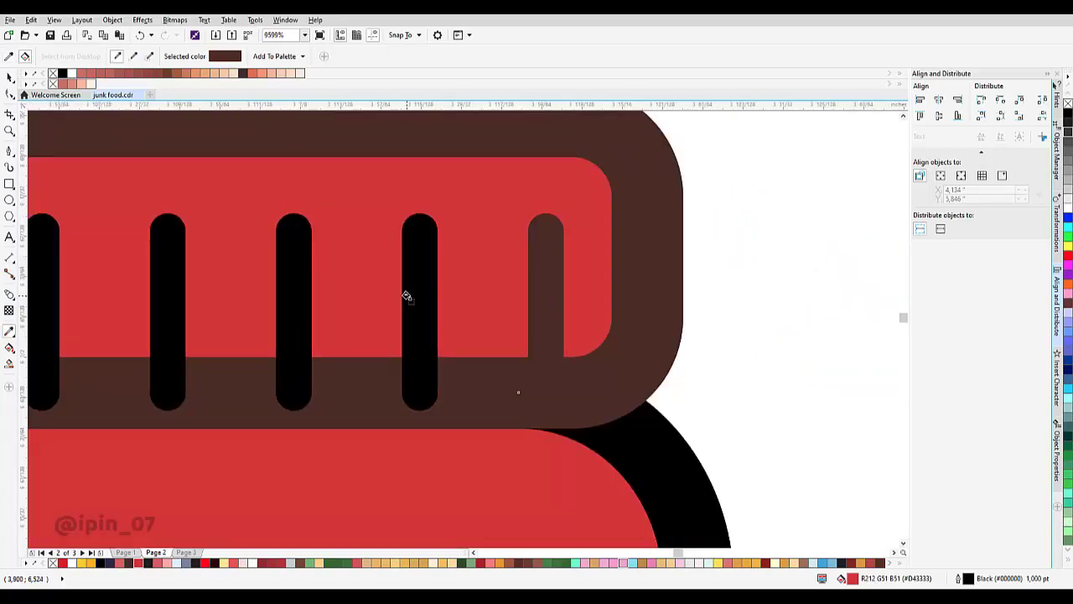
{"action": "left_click", "coordinate": [411, 295]}
{"action": "scroll", "coordinate": [503, 285], "scroll_direction": "down", "scroll_amount": 1}
{"action": "left_click", "coordinate": [498, 283]}
{"action": "left_click", "coordinate": [436, 281]}
{"action": "left_click", "coordinate": [372, 285]}
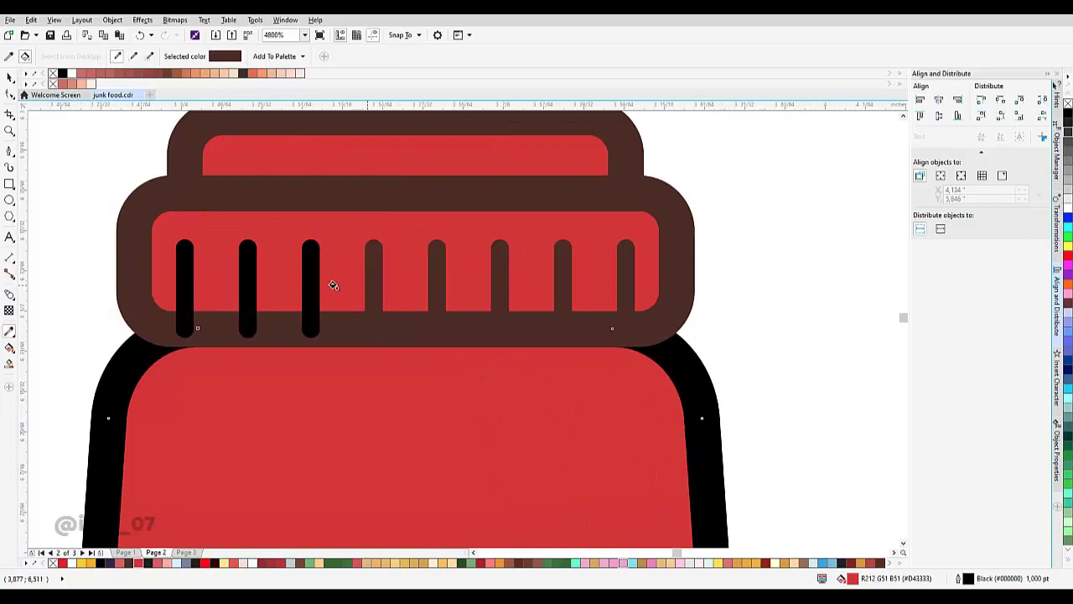
{"action": "left_click", "coordinate": [310, 288]}
{"action": "left_click", "coordinate": [247, 289]}
{"action": "left_click", "coordinate": [156, 309]}
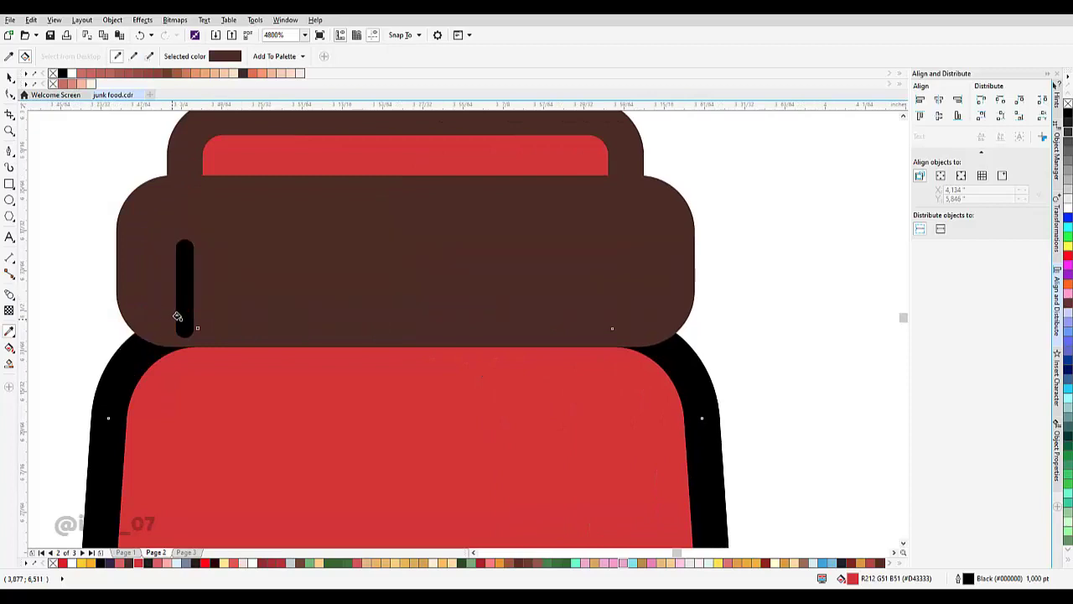
{"action": "key", "text": "space"}
{"action": "key", "text": "ctrl+z"}
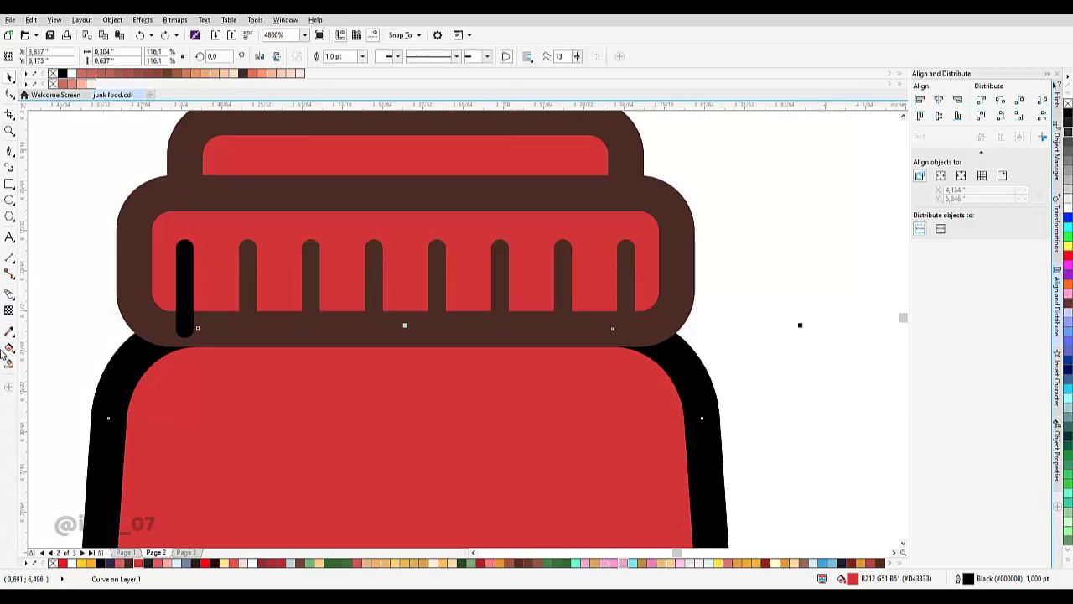
- Apply the dark brown to the leftmost cap line and to the outline of the bottle body
{"action": "left_click", "coordinate": [9, 331]}
{"action": "left_click", "coordinate": [249, 290]}
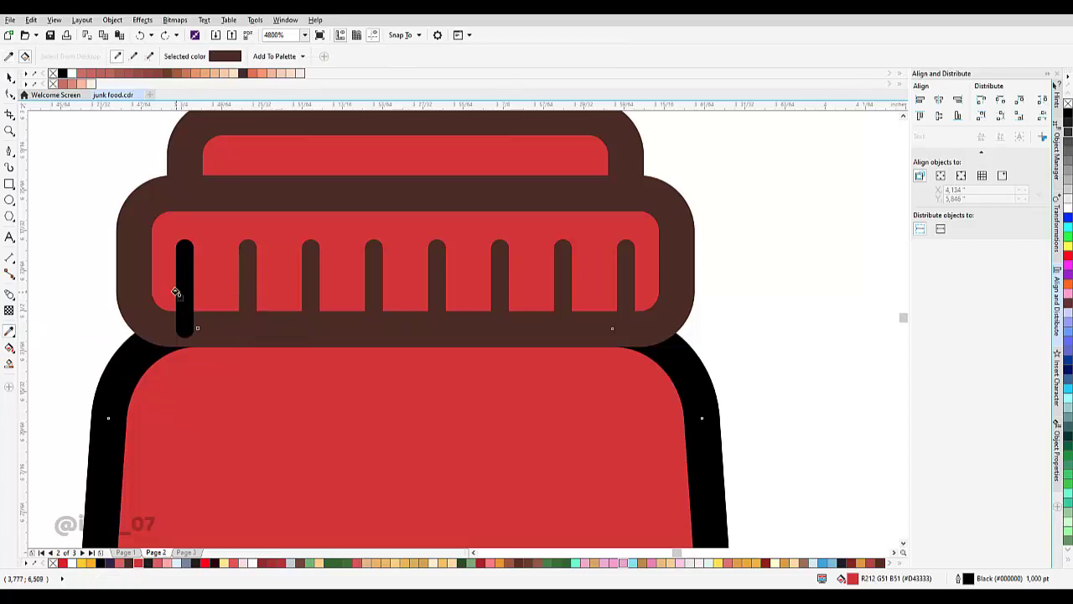
{"action": "left_click", "coordinate": [183, 289]}
{"action": "left_click", "coordinate": [124, 358]}
{"action": "key", "text": "space"}
{"action": "scroll", "coordinate": [277, 335], "scroll_direction": "down", "scroll_amount": 3}
{"action": "left_click", "coordinate": [366, 302]}
{"action": "left_click_drag", "start_coordinate": [366, 302], "coordinate": [389, 290]}
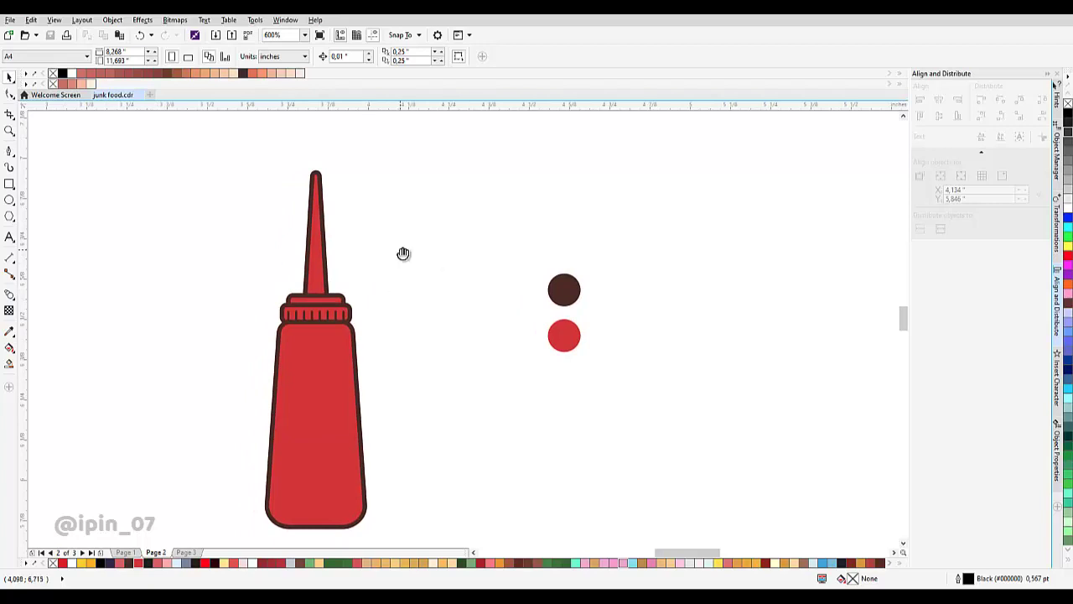
- Shorten the nozzle from its tip to about 0.277 inches high, keeping its base on the upper neck ring
{"action": "scroll", "coordinate": [376, 314], "scroll_direction": "up", "scroll_amount": 2}
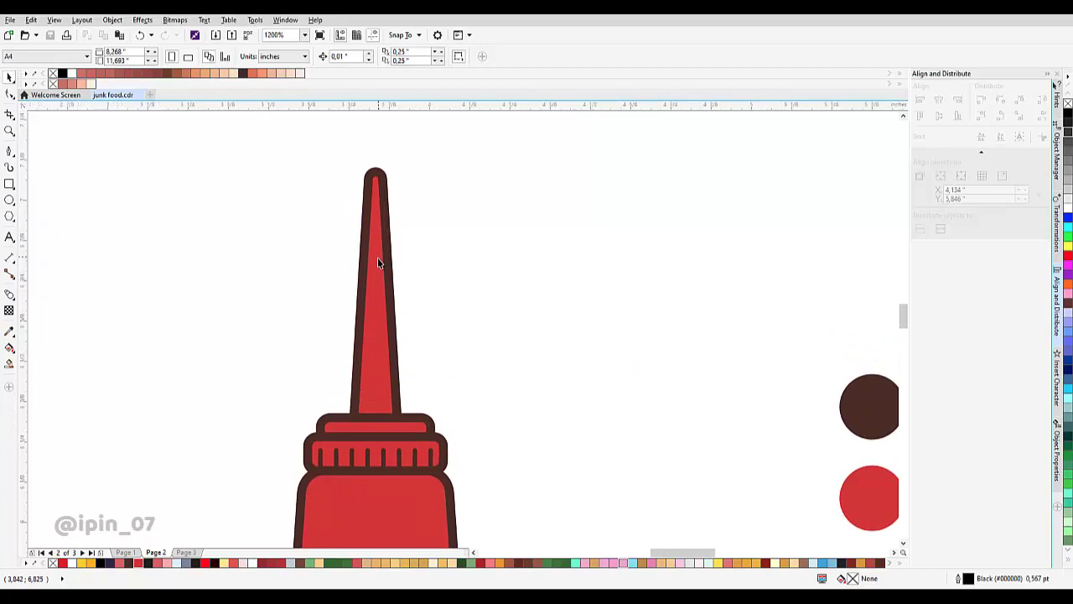
{"action": "scroll", "coordinate": [378, 257], "scroll_direction": "down", "scroll_amount": 2}
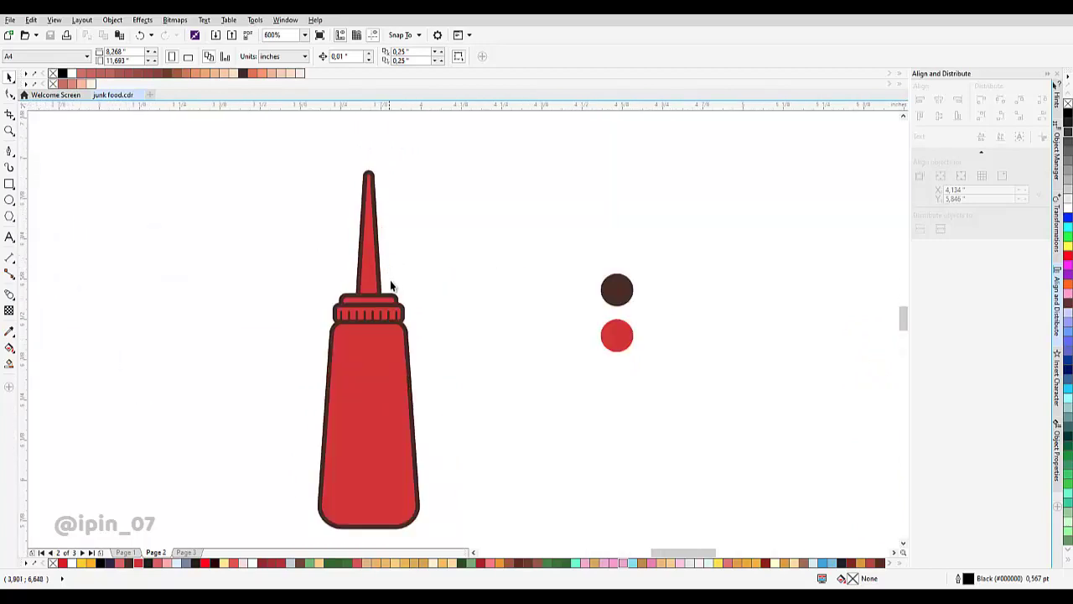
{"action": "scroll", "coordinate": [394, 262], "scroll_direction": "up", "scroll_amount": 2}
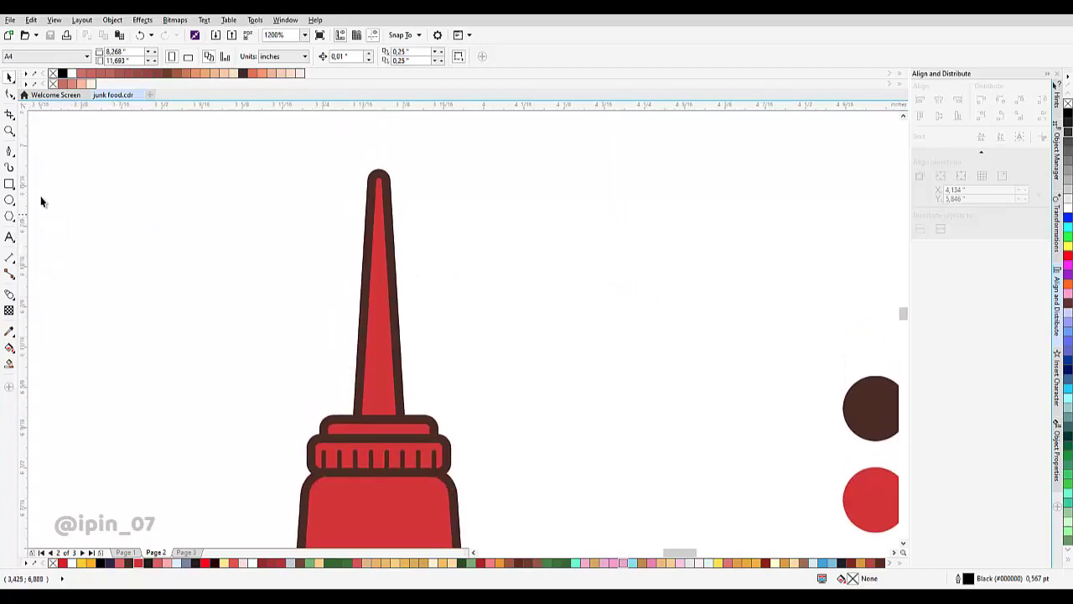
{"action": "left_click", "coordinate": [9, 152]}
{"action": "scroll", "coordinate": [377, 169], "scroll_direction": "up", "scroll_amount": 2}
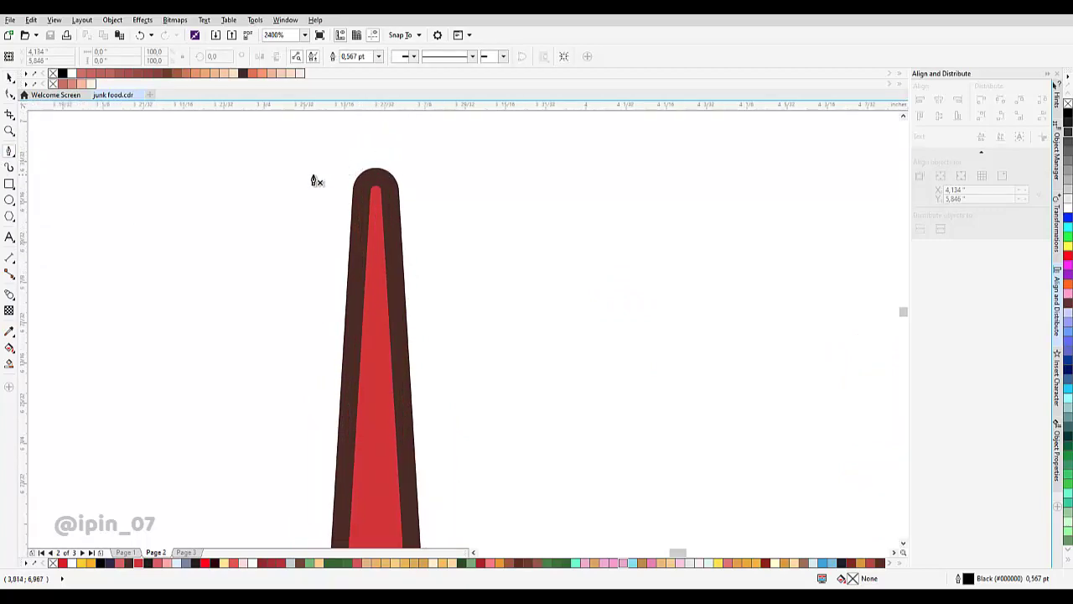
{"action": "scroll", "coordinate": [378, 209], "scroll_direction": "down", "scroll_amount": 2}
{"action": "key", "text": "space"}
{"action": "left_click", "coordinate": [377, 192]}
{"action": "left_click_drag", "start_coordinate": [375, 191], "coordinate": [377, 260]}
{"action": "left_click", "coordinate": [433, 233]}
{"action": "scroll", "coordinate": [433, 242], "scroll_direction": "down", "scroll_amount": 2}
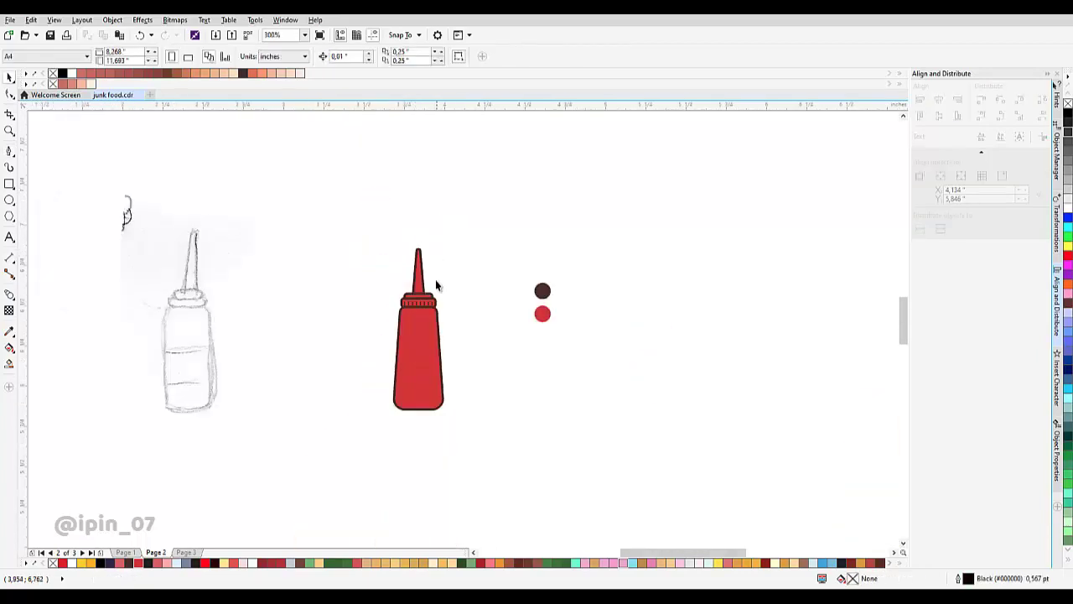
- Lower the nozzle's tip slightly more so its proportions fit the bottle
{"action": "scroll", "coordinate": [435, 279], "scroll_direction": "up", "scroll_amount": 3}
{"action": "left_click", "coordinate": [352, 196]}
{"action": "scroll", "coordinate": [441, 277], "scroll_direction": "down", "scroll_amount": 1}
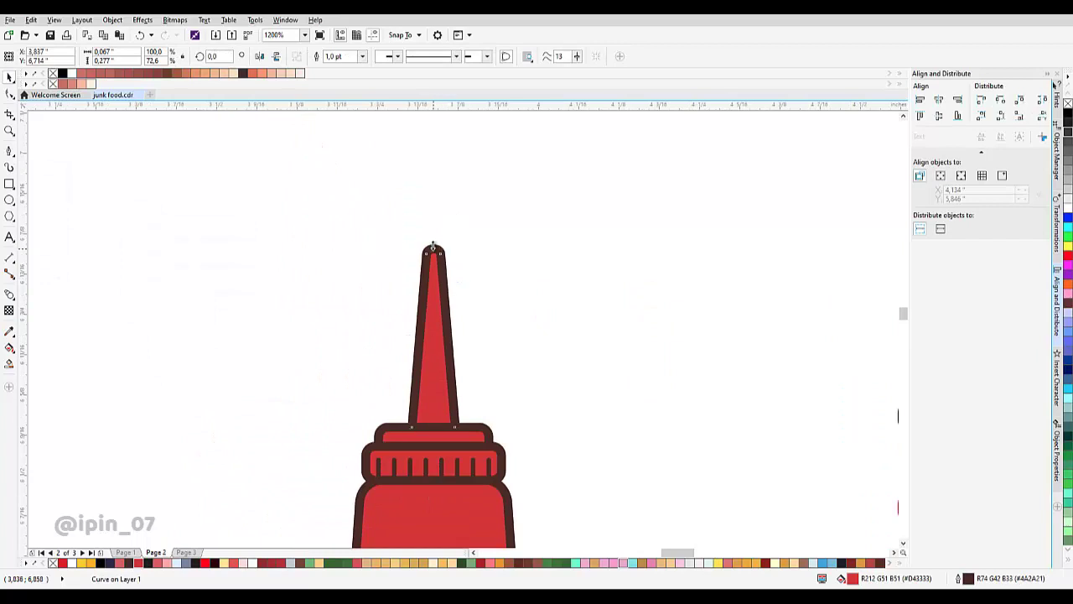
{"action": "left_click_drag", "start_coordinate": [434, 246], "coordinate": [434, 268]}
{"action": "scroll", "coordinate": [449, 290], "scroll_direction": "down", "scroll_amount": 1}
{"action": "left_click", "coordinate": [476, 317]}
{"action": "scroll", "coordinate": [465, 359], "scroll_direction": "down", "scroll_amount": 2}
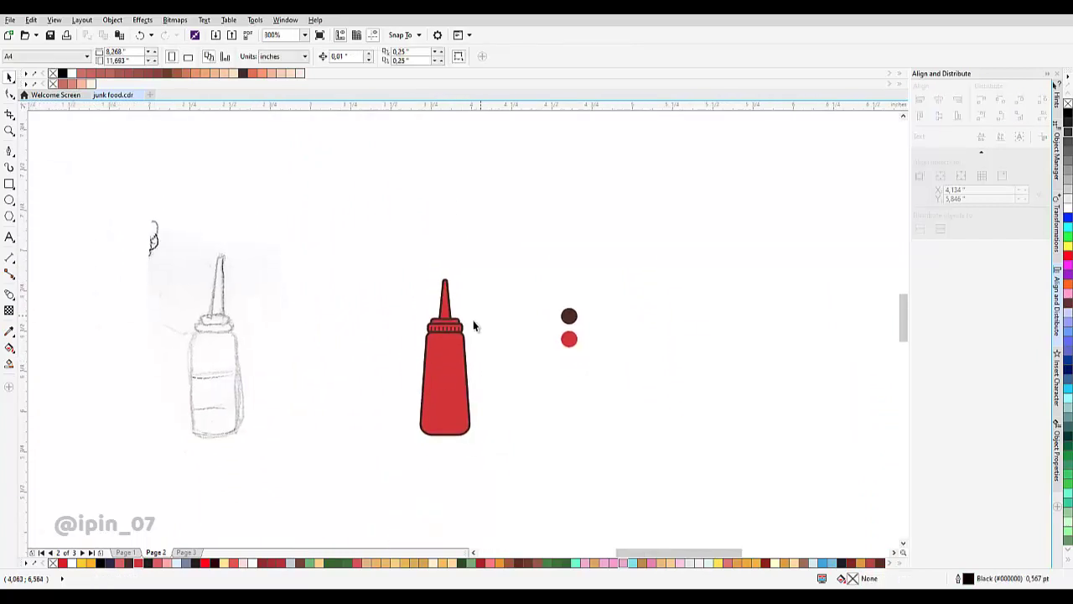
- Try to convert the whole bottle, including the grouped cap lines, to curves
{"action": "scroll", "coordinate": [472, 323], "scroll_direction": "up", "scroll_amount": 2}
{"action": "scroll", "coordinate": [403, 232], "scroll_direction": "up", "scroll_amount": 2}
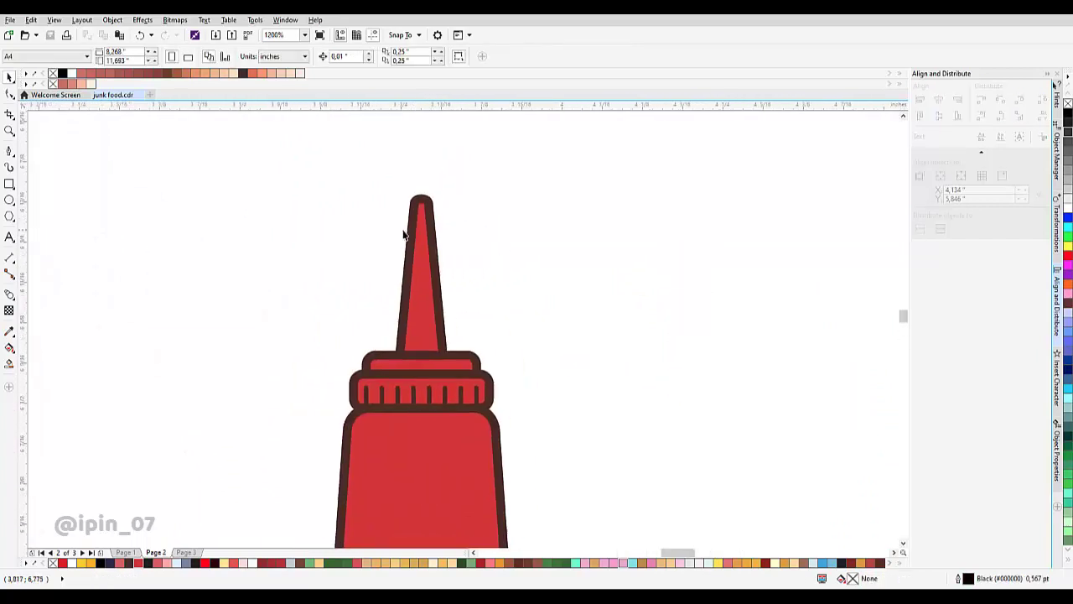
{"action": "left_click", "coordinate": [10, 152]}
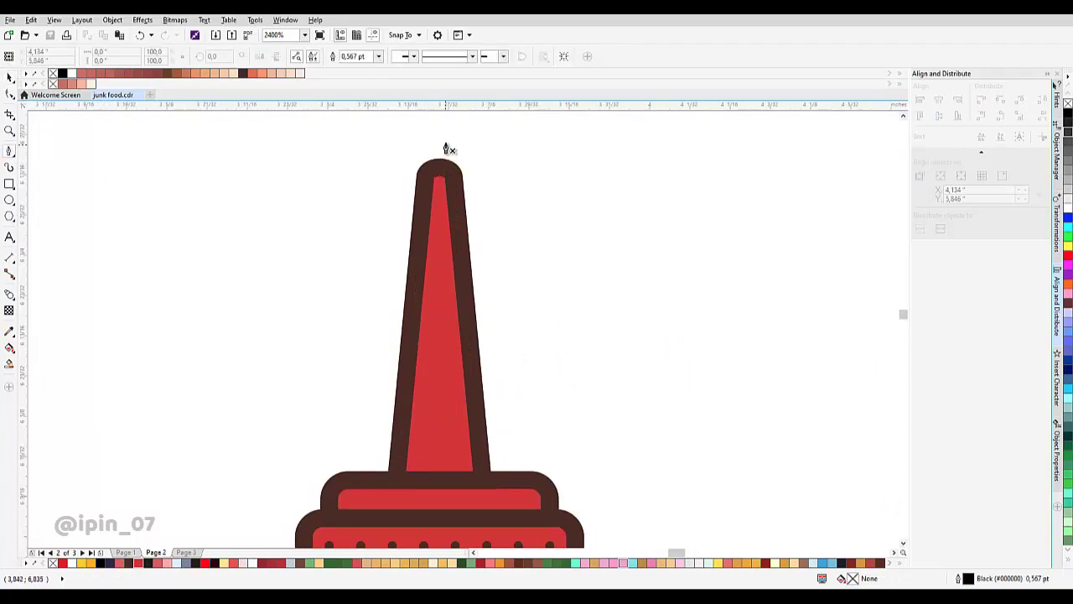
{"action": "scroll", "coordinate": [432, 174], "scroll_direction": "down", "scroll_amount": 3}
{"action": "key", "text": "space"}
{"action": "left_click_drag", "start_coordinate": [371, 174], "coordinate": [509, 392]}
{"action": "scroll", "coordinate": [440, 219], "scroll_direction": "up", "scroll_amount": 1}
{"action": "scroll", "coordinate": [416, 254], "scroll_direction": "down", "scroll_amount": 1}
{"action": "scroll", "coordinate": [416, 253], "scroll_direction": "up", "scroll_amount": 1}
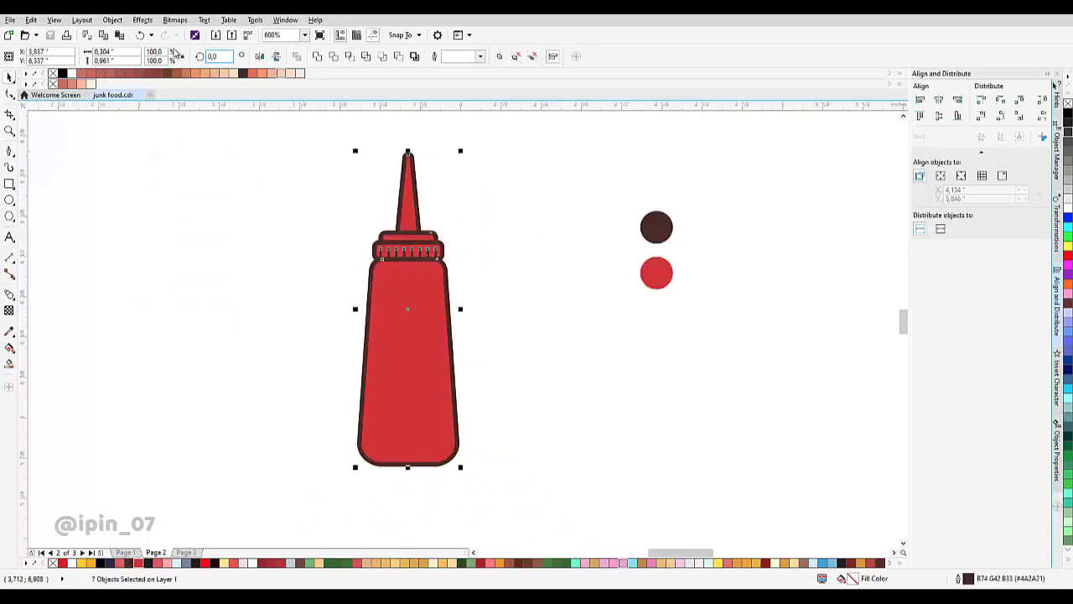
{"action": "left_click", "coordinate": [81, 20]}
{"action": "mouse_move", "coordinate": [112, 21]}
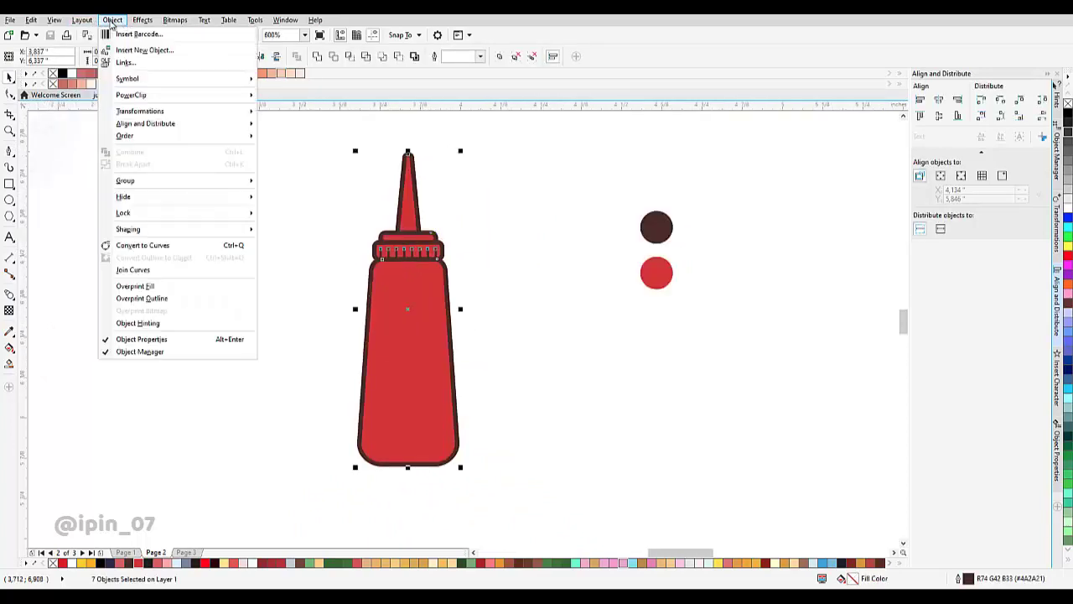
{"action": "left_click", "coordinate": [169, 245]}
{"action": "left_click", "coordinate": [116, 20]}
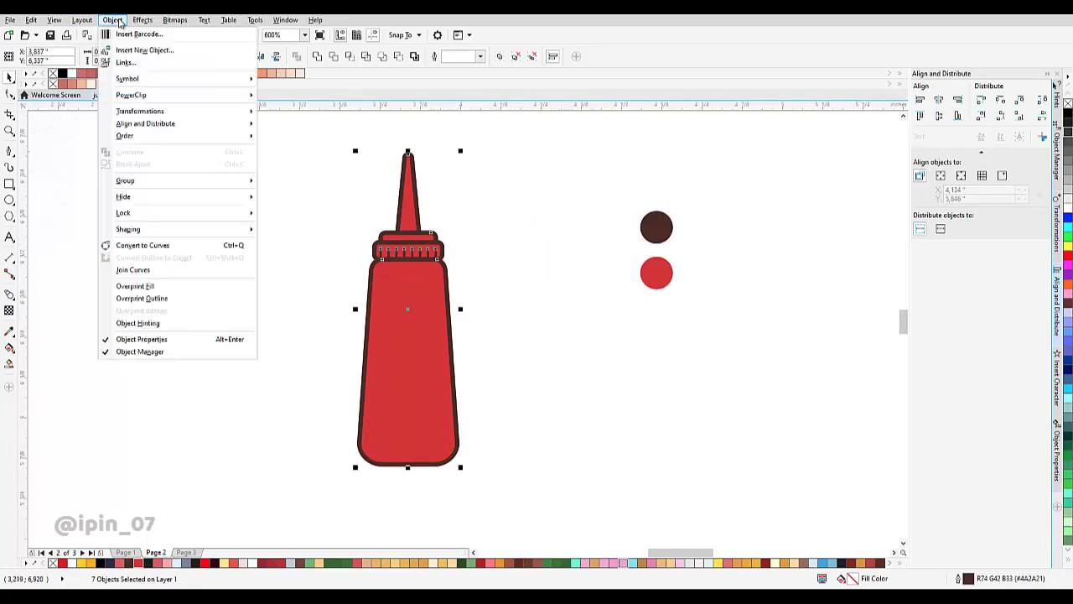
{"action": "left_click", "coordinate": [407, 210]}
{"action": "scroll", "coordinate": [442, 204], "scroll_direction": "up", "scroll_amount": 1}
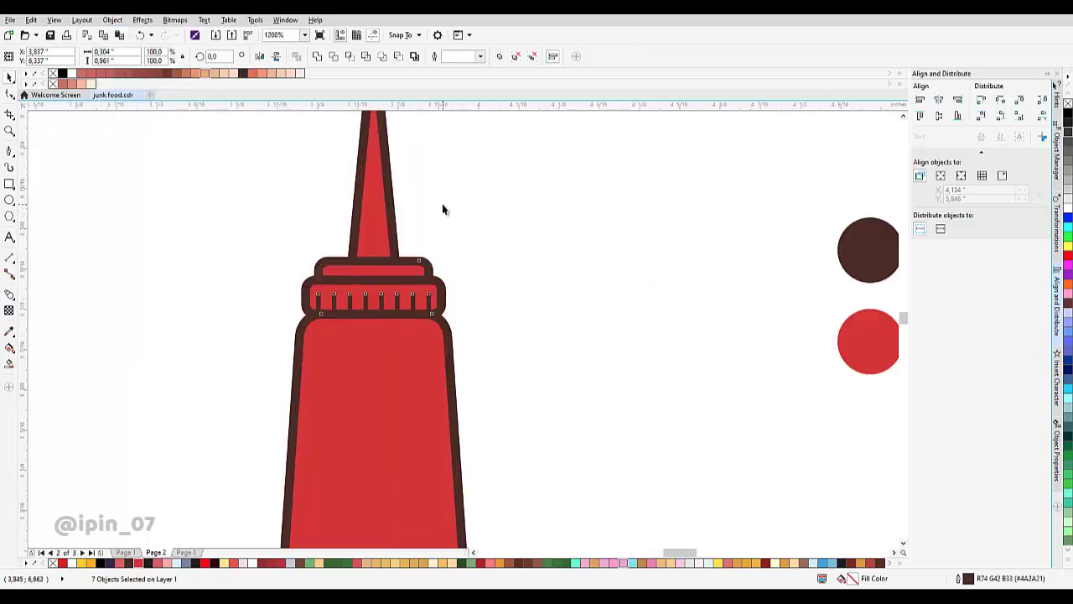
- Ungroup the six middle cap lines on the lower neck ring
{"action": "left_click", "coordinate": [442, 204]}
{"action": "left_click", "coordinate": [407, 300]}
{"action": "scroll", "coordinate": [395, 299], "scroll_direction": "up", "scroll_amount": 1}
{"action": "left_click", "coordinate": [395, 294]}
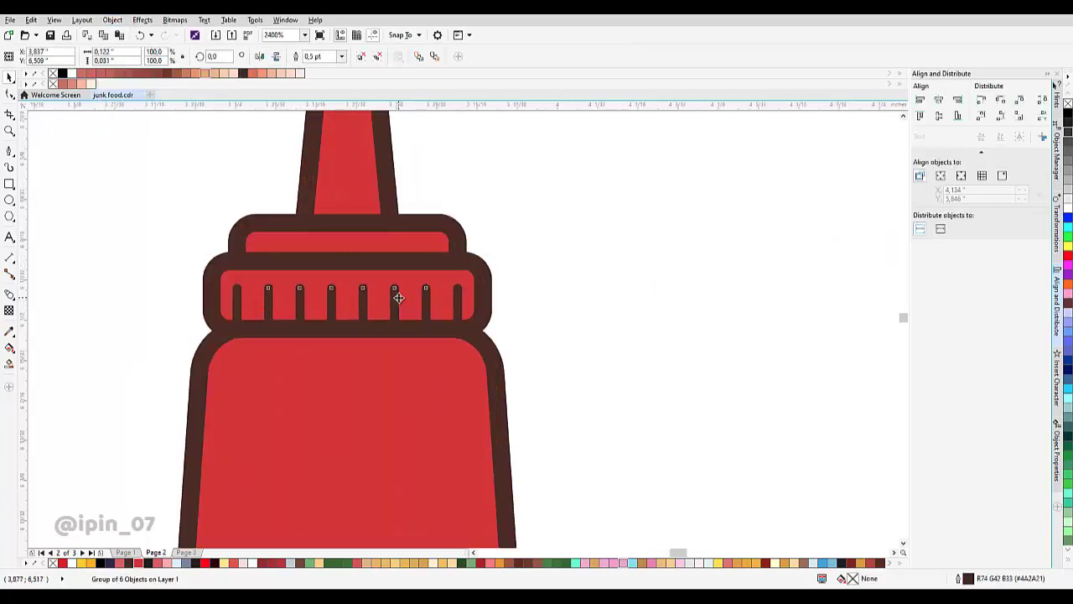
{"action": "key", "text": "Up"}
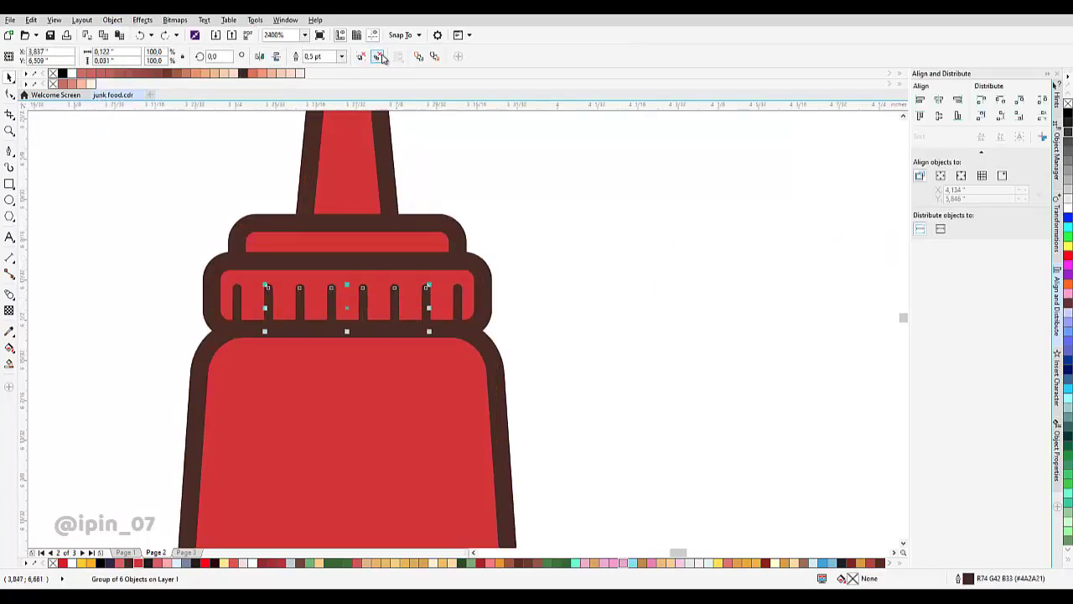
{"action": "scroll", "coordinate": [513, 324], "scroll_direction": "down", "scroll_amount": 1}
{"action": "scroll", "coordinate": [374, 206], "scroll_direction": "down", "scroll_amount": 1}
- Select all parts of the bottle and convert their outlines to objects
{"action": "left_click_drag", "start_coordinate": [352, 192], "coordinate": [545, 530]}
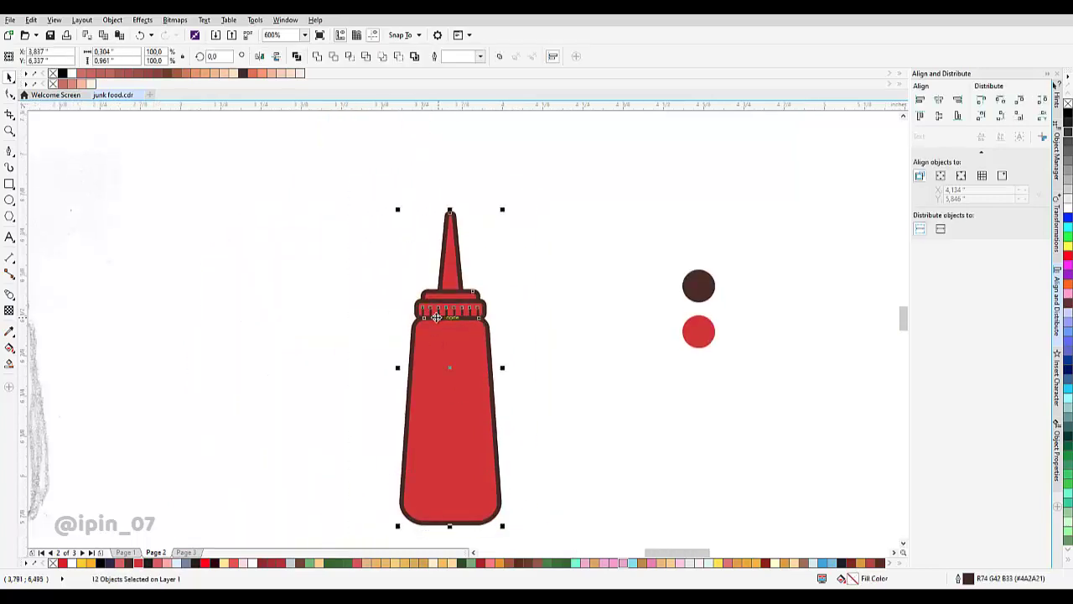
{"action": "left_click", "coordinate": [122, 22]}
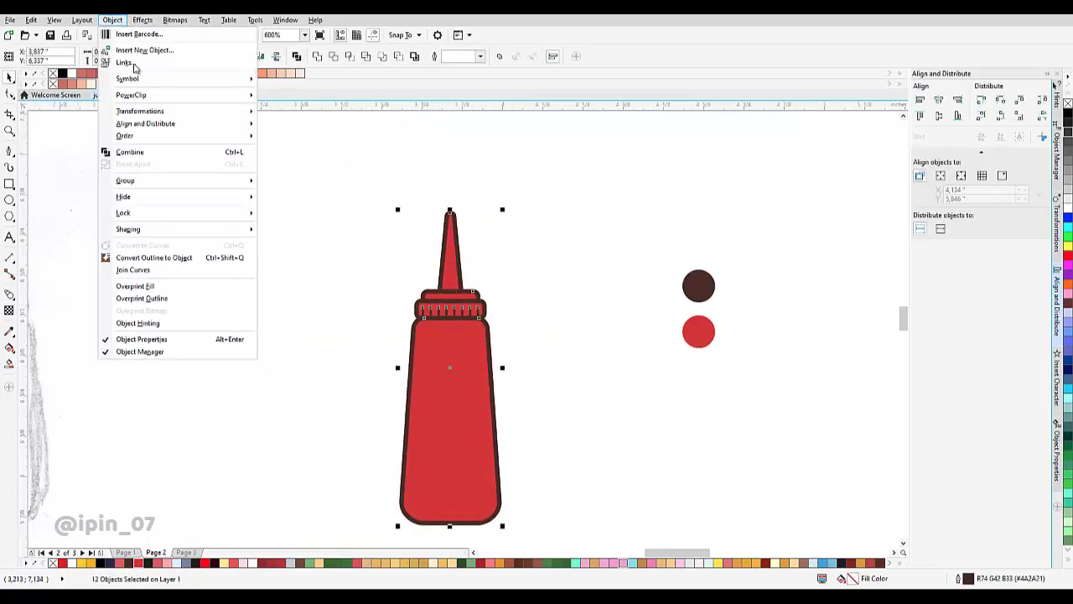
{"action": "key", "text": "Escape"}
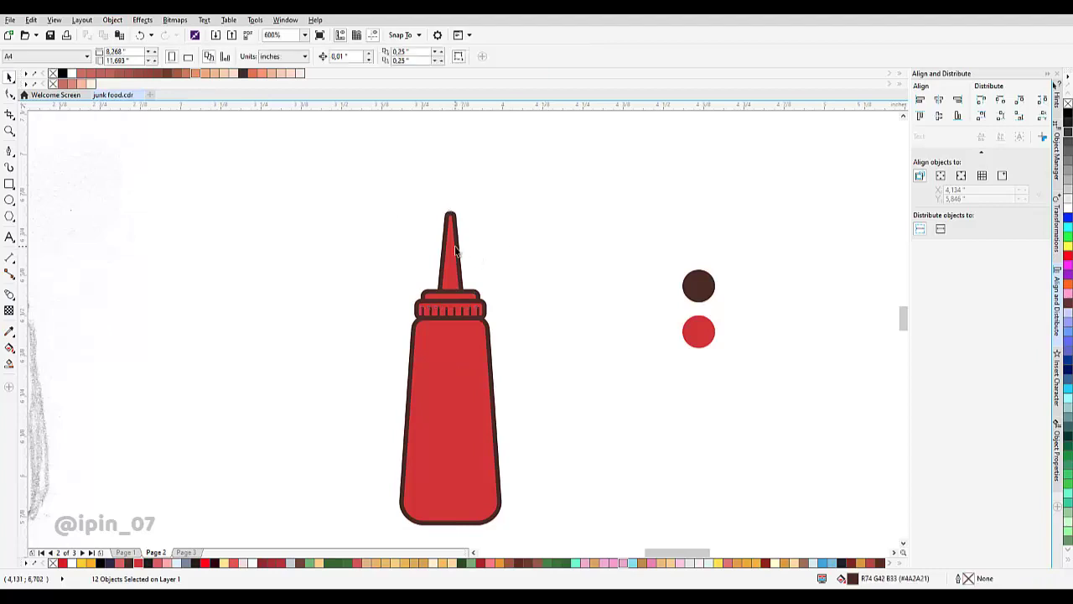
- Draw a closed Pen tool shape covering the nozzle's left part, with its inner edge slanting from the tip to the base
{"action": "scroll", "coordinate": [453, 246], "scroll_direction": "up", "scroll_amount": 1}
{"action": "key", "text": "p"}
{"action": "scroll", "coordinate": [449, 173], "scroll_direction": "up", "scroll_amount": 1}
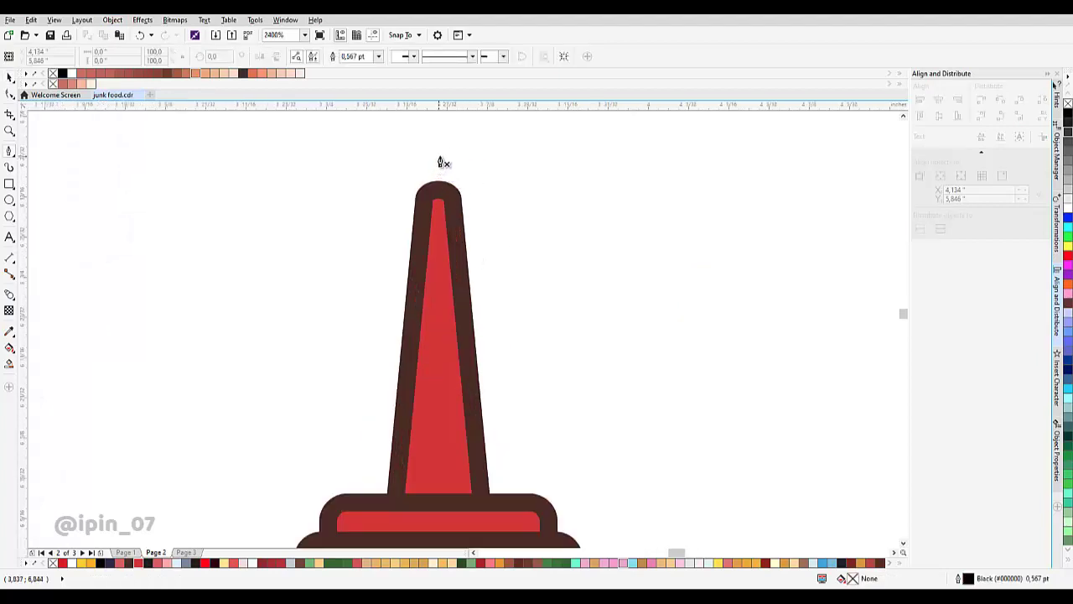
{"action": "scroll", "coordinate": [424, 476], "scroll_direction": "down", "scroll_amount": 3}
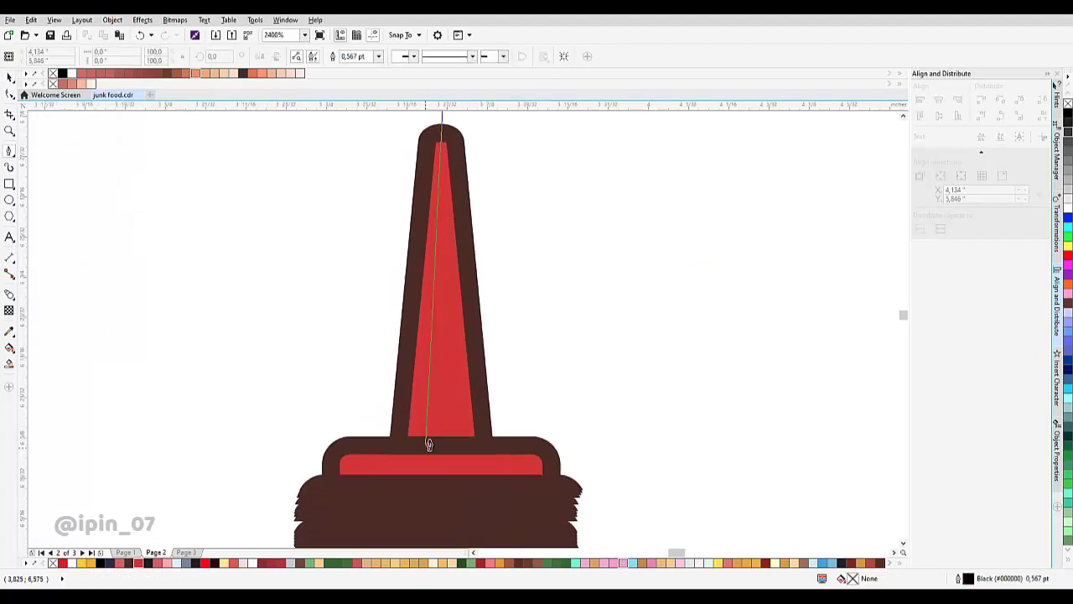
{"action": "left_click", "coordinate": [424, 454]}
{"action": "left_click", "coordinate": [359, 446]}
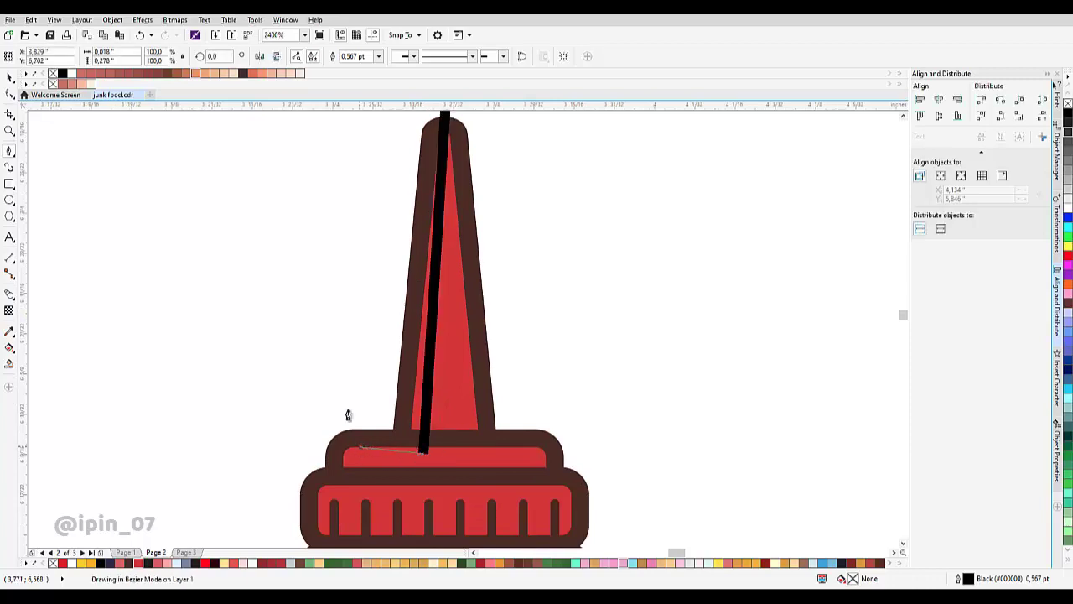
{"action": "scroll", "coordinate": [347, 414], "scroll_direction": "up", "scroll_amount": 3}
{"action": "left_click", "coordinate": [350, 248]}
{"action": "left_click", "coordinate": [456, 167]}
{"action": "left_click", "coordinate": [443, 213]}
{"action": "scroll", "coordinate": [454, 280], "scroll_direction": "down", "scroll_amount": 3}
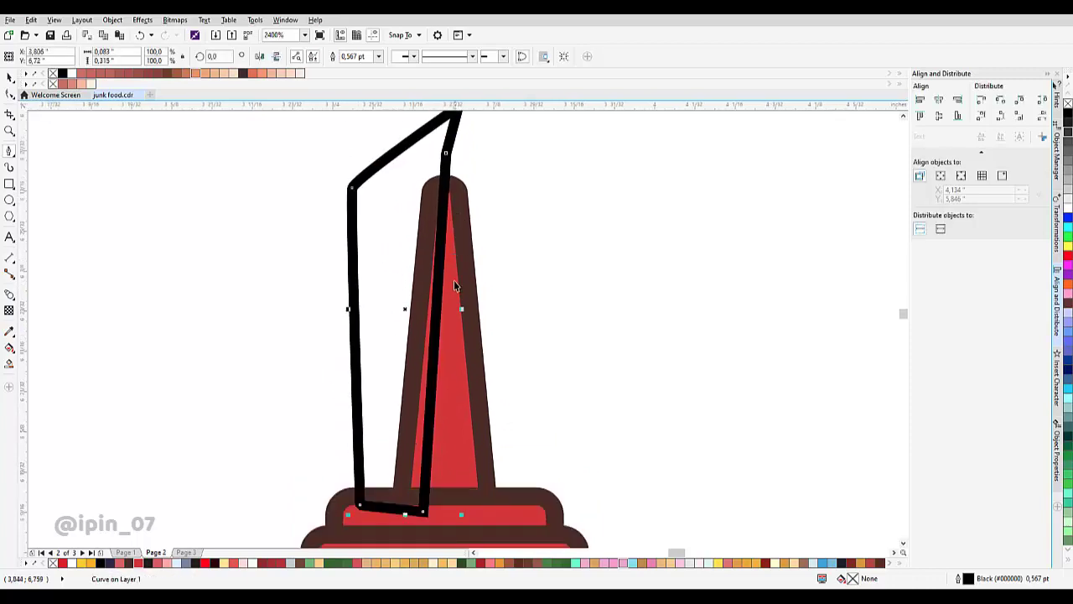
- Intersect the drawn shape with the red nozzle fill, delete the drawn shape, and select the resulting strip
{"action": "key", "text": "space"}
{"action": "left_click", "coordinate": [451, 290], "text": "shift"}
{"action": "left_click", "coordinate": [350, 56]}
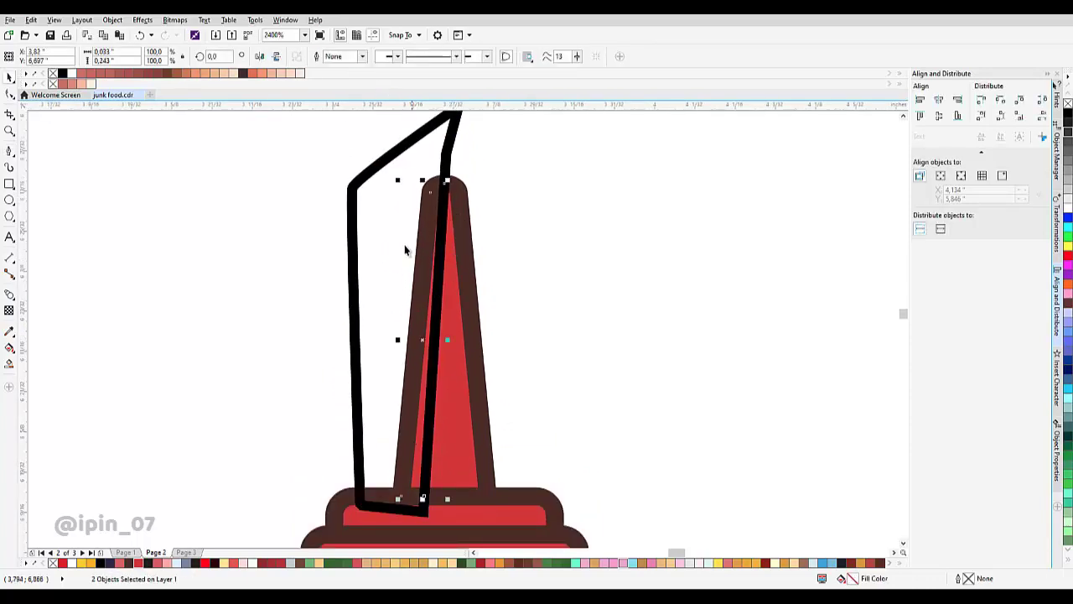
{"action": "left_click", "coordinate": [436, 295]}
{"action": "key", "text": "Delete"}
{"action": "left_click", "coordinate": [434, 310]}
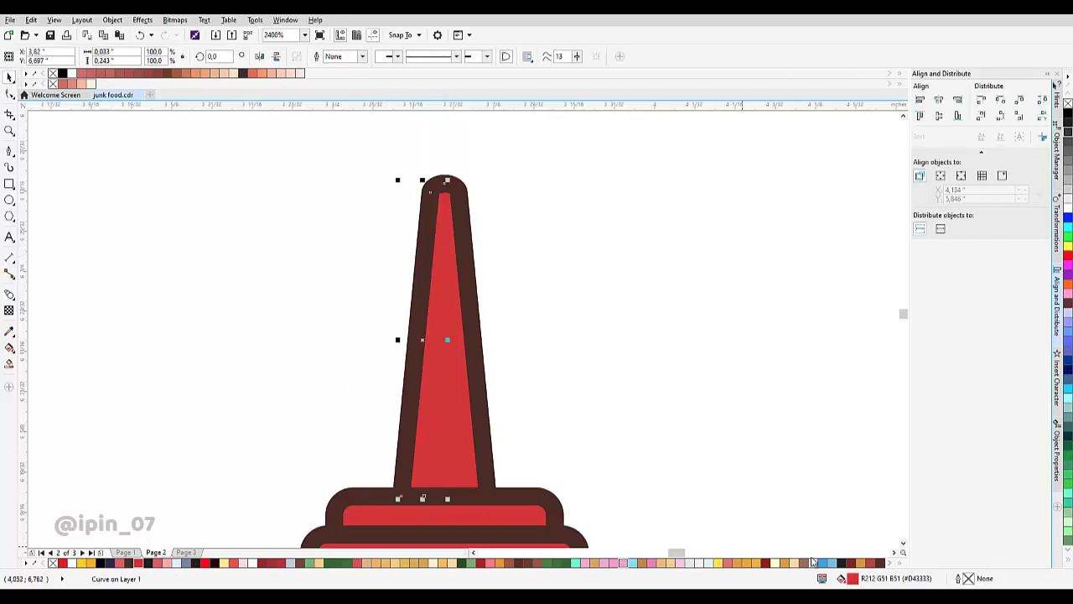
- Fill the strip on the nozzle's left side with light red #ED7D7D as a highlight
{"action": "key", "text": "shift+F11"}
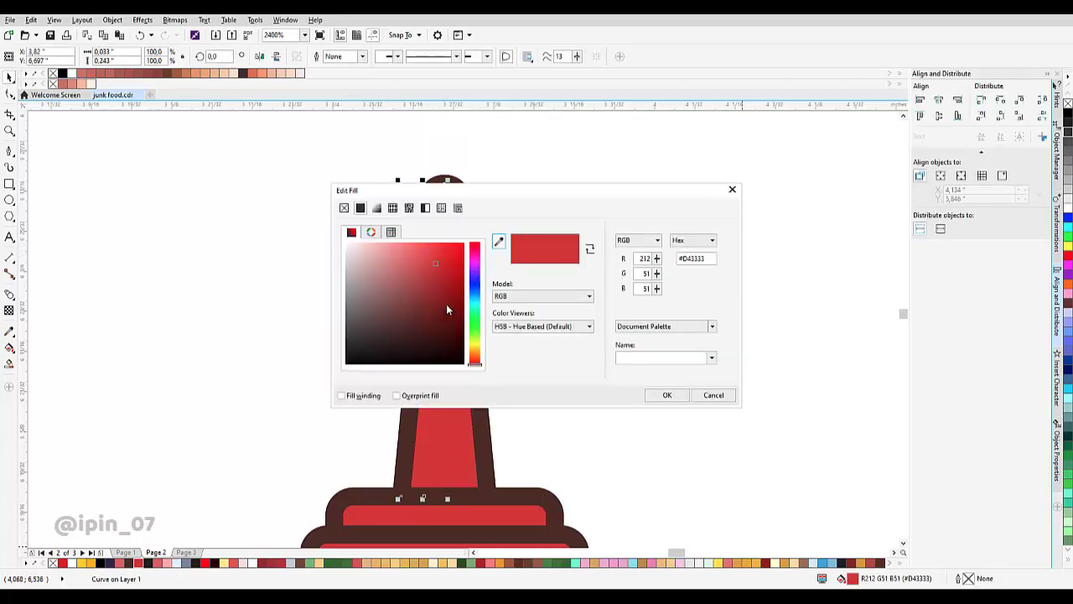
{"action": "left_click_drag", "start_coordinate": [653, 195], "coordinate": [893, 188]}
{"action": "left_click_drag", "start_coordinate": [676, 254], "coordinate": [644, 249]}
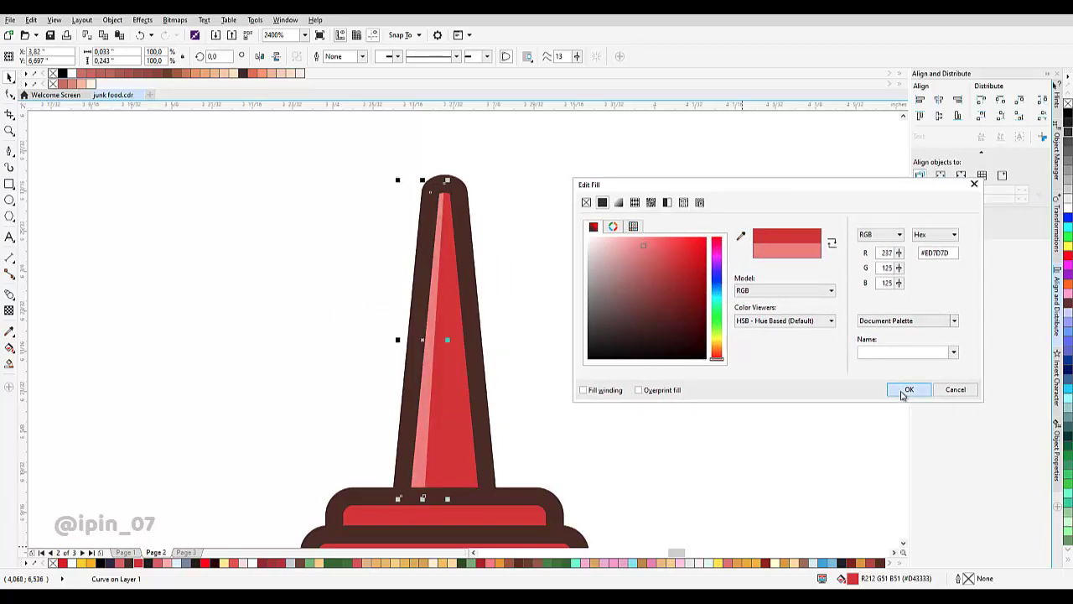
{"action": "left_click", "coordinate": [907, 390]}
- Start a Pen tool outline with a horizontal edge just inside the upper border of the cap's narrow upper ring
{"action": "scroll", "coordinate": [436, 325], "scroll_direction": "down", "scroll_amount": 2}
{"action": "scroll", "coordinate": [446, 293], "scroll_direction": "up", "scroll_amount": 5}
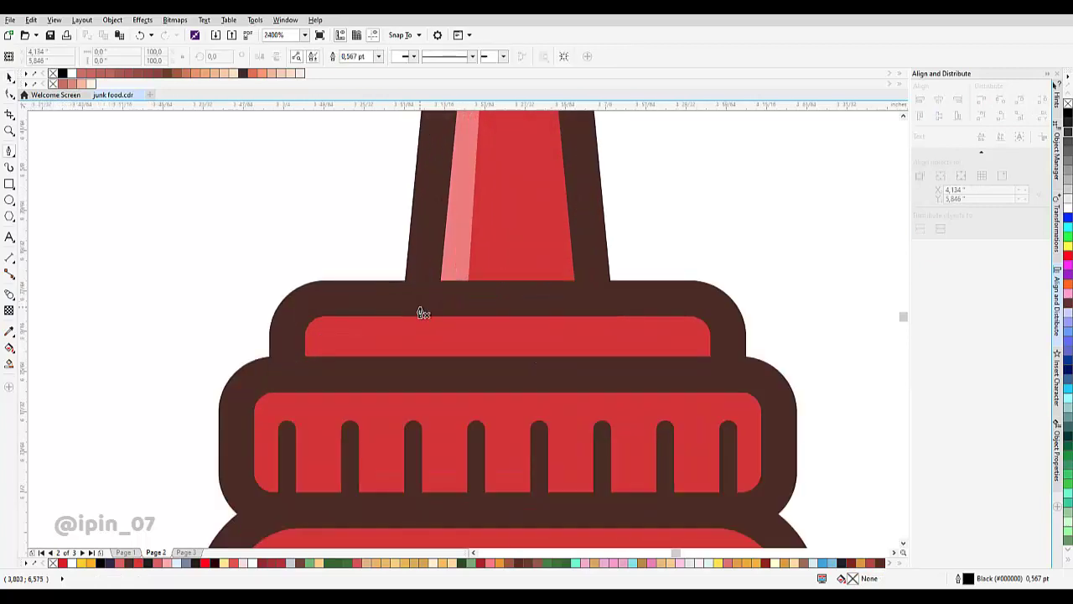
{"action": "scroll", "coordinate": [603, 309], "scroll_direction": "up", "scroll_amount": 1}
{"action": "scroll", "coordinate": [748, 304], "scroll_direction": "up", "scroll_amount": 1}
{"action": "scroll", "coordinate": [759, 298], "scroll_direction": "up", "scroll_amount": 1}
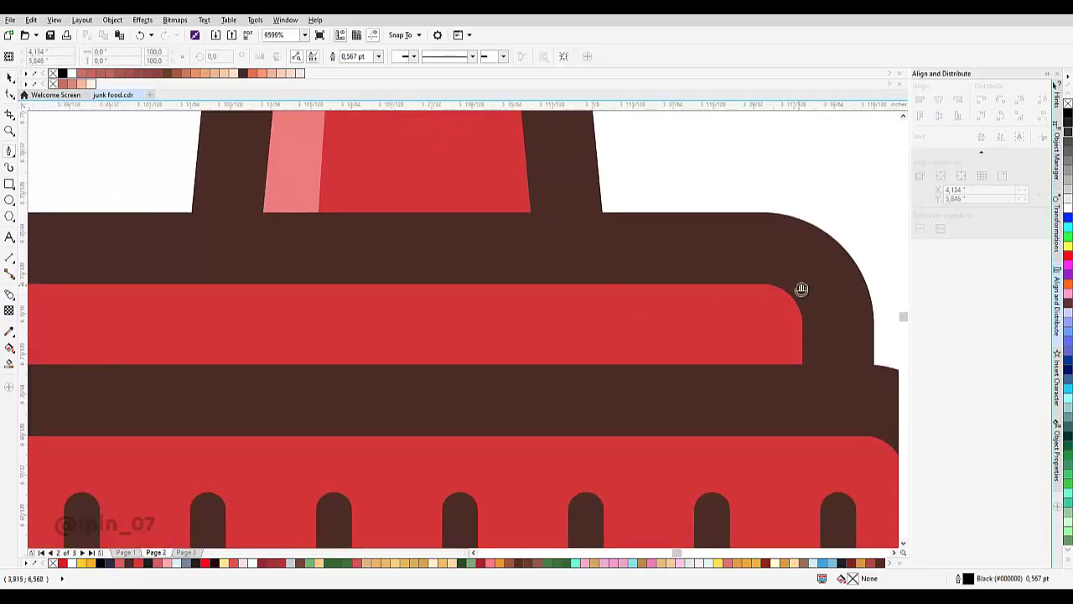
{"action": "left_click_drag", "start_coordinate": [801, 288], "coordinate": [827, 287]}
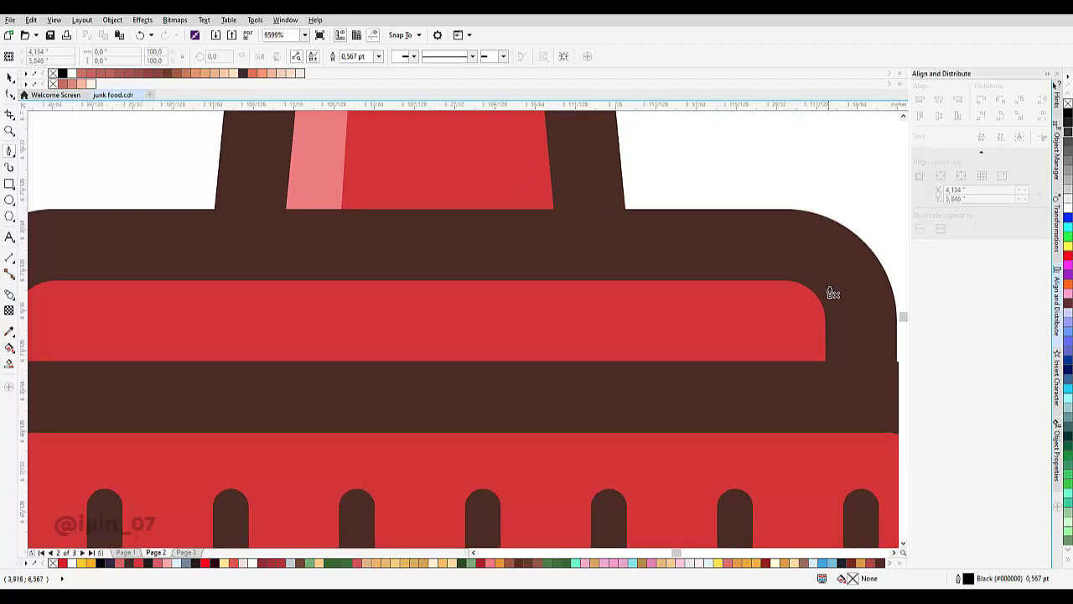
{"action": "left_click", "coordinate": [829, 288]}
{"action": "left_click_drag", "start_coordinate": [490, 288], "coordinate": [614, 288]}
{"action": "left_click_drag", "start_coordinate": [291, 286], "coordinate": [411, 276]}
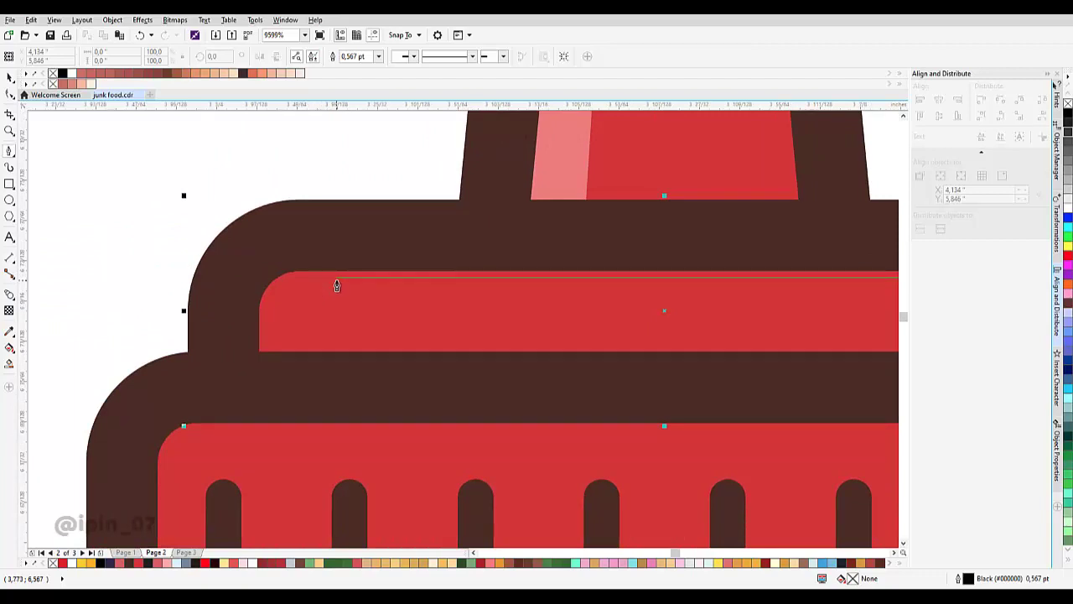
{"action": "left_click", "coordinate": [336, 278]}
- Curve the outline down near the ring's left end and close it with a loop around the ring's upper-left outside
{"action": "scroll", "coordinate": [310, 300], "scroll_direction": "up", "scroll_amount": 1}
{"action": "mouse_move", "coordinate": [311, 299]}
{"action": "left_mouse_down"}
{"action": "mouse_move", "coordinate": [321, 224]}
{"action": "mouse_move", "coordinate": [314, 316]}
{"action": "left_mouse_up"}
{"action": "scroll", "coordinate": [314, 431], "scroll_direction": "down", "scroll_amount": 1}
{"action": "left_click", "coordinate": [307, 364]}
{"action": "scroll", "coordinate": [282, 374], "scroll_direction": "down", "scroll_amount": 2}
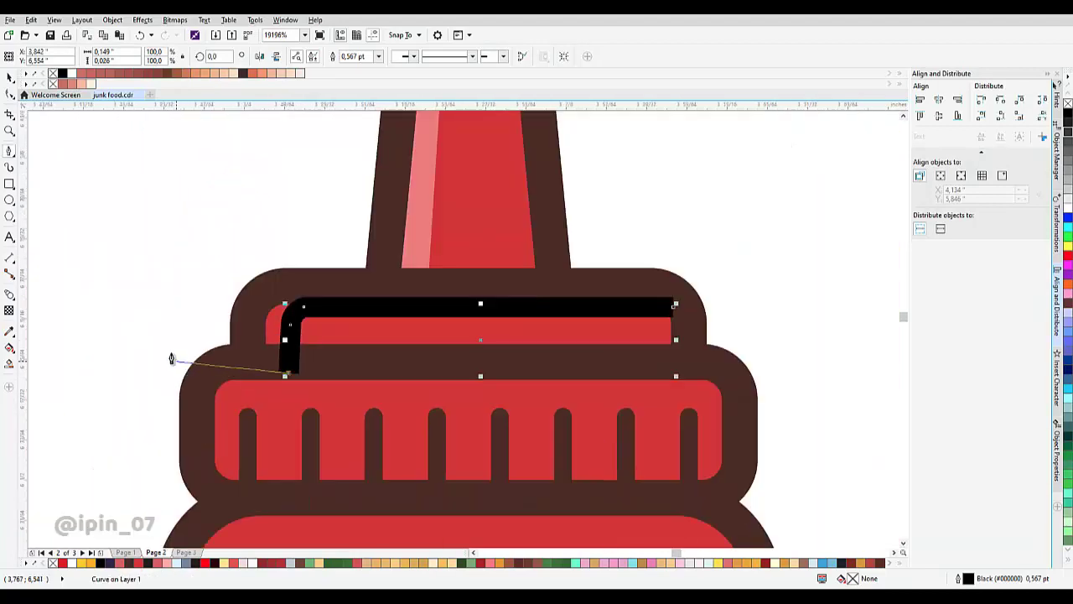
{"action": "left_click_drag", "start_coordinate": [166, 334], "coordinate": [166, 254]}
{"action": "left_click_drag", "start_coordinate": [275, 197], "coordinate": [317, 193]}
{"action": "left_click_drag", "start_coordinate": [606, 169], "coordinate": [699, 224]}
{"action": "left_click_drag", "start_coordinate": [675, 307], "coordinate": [796, 303]}
{"action": "key", "text": "space"}
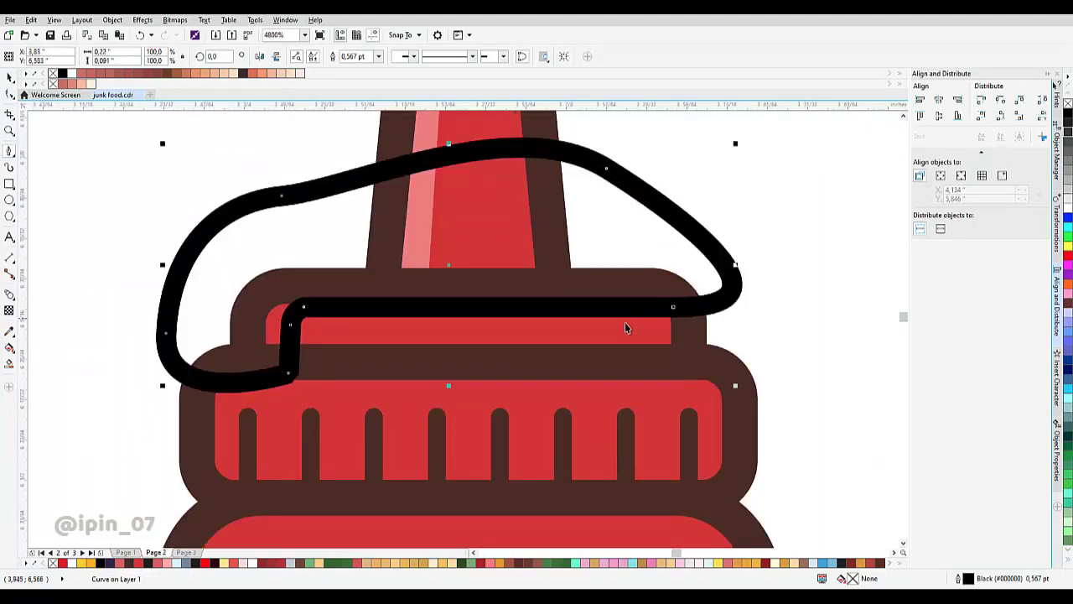
- Intersect the drawn shape with the upper ring's red fill, delete the drawn shape, and select the resulting strip
{"action": "left_click", "coordinate": [626, 324], "text": "shift"}
{"action": "left_click", "coordinate": [351, 56]}
{"action": "left_click", "coordinate": [286, 327]}
{"action": "key", "text": "Delete"}
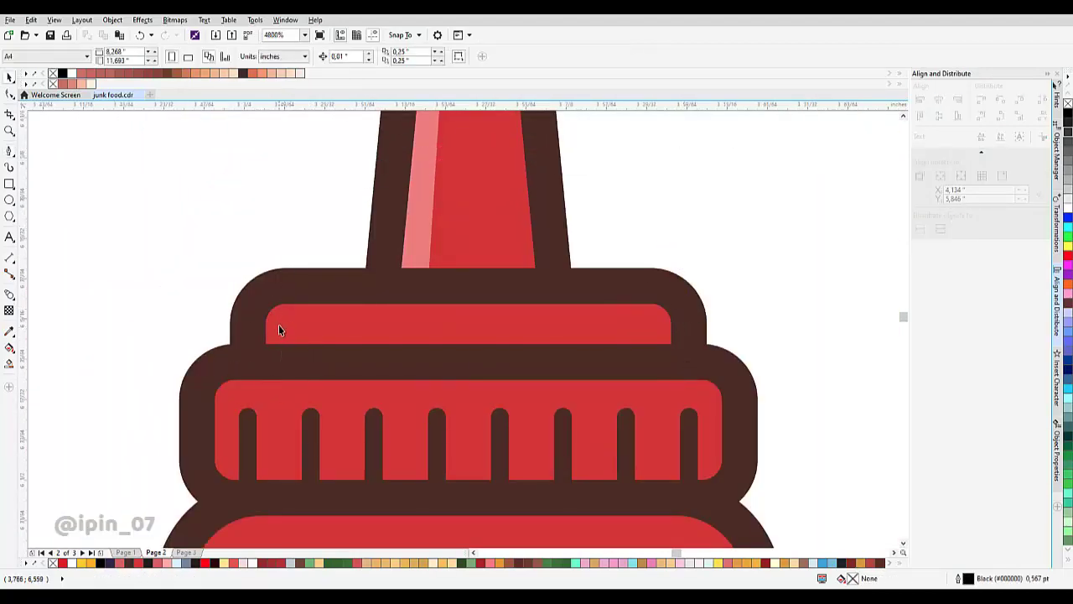
{"action": "left_click", "coordinate": [279, 327]}
{"action": "left_click_drag", "start_coordinate": [457, 247], "coordinate": [387, 331]}
- Sample the nozzle highlight's light red with the Color Eyedropper, apply it to the upper ring's strip, and deselect
{"action": "left_click", "coordinate": [9, 329]}
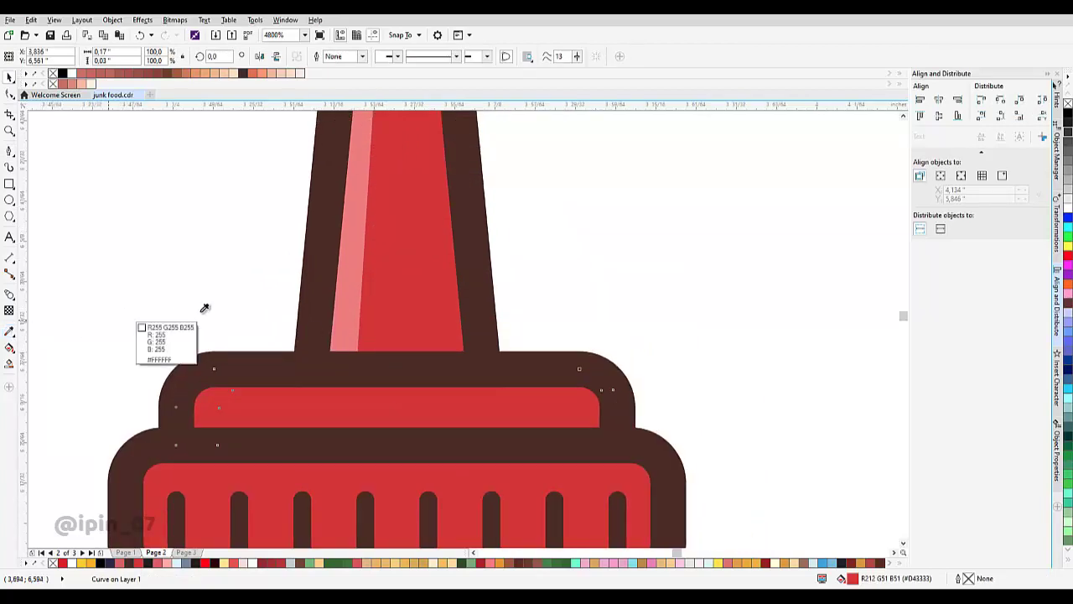
{"action": "left_click", "coordinate": [356, 295]}
{"action": "left_click", "coordinate": [208, 397]}
{"action": "scroll", "coordinate": [255, 386], "scroll_direction": "down", "scroll_amount": 2}
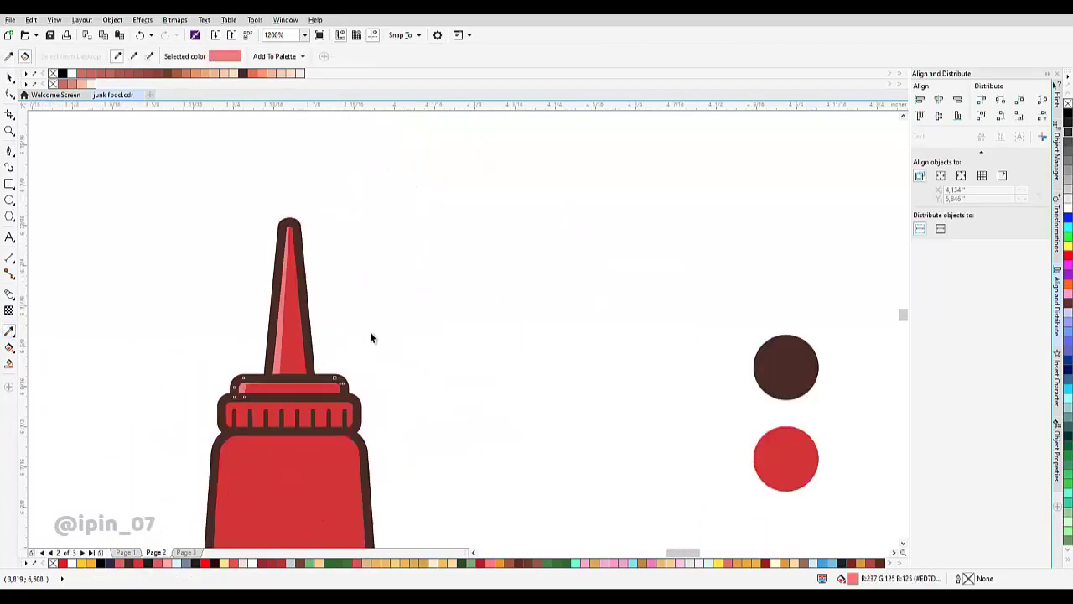
{"action": "key", "text": "space"}
{"action": "left_click", "coordinate": [372, 338]}
- Move the inner-edge nodes of the upper ring's highlight down with the Shape tool to thicken its horizontal band
{"action": "scroll", "coordinate": [255, 392], "scroll_direction": "up", "scroll_amount": 3}
{"action": "left_click", "coordinate": [274, 336]}
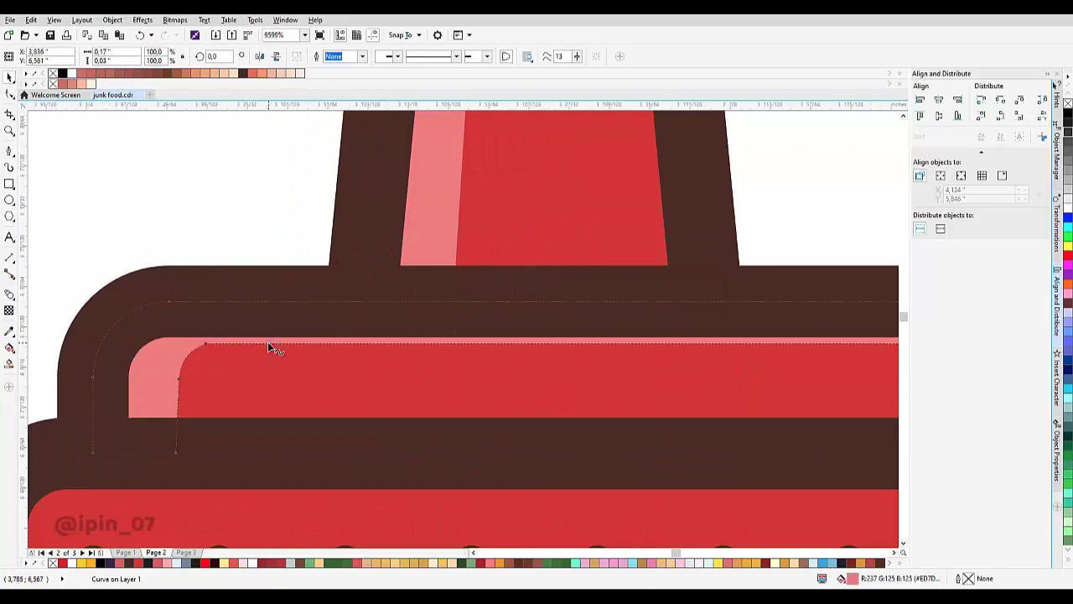
{"action": "key", "text": "F10"}
{"action": "scroll", "coordinate": [210, 335], "scroll_direction": "down", "scroll_amount": 2}
{"action": "left_click_drag", "start_coordinate": [168, 320], "coordinate": [489, 378]}
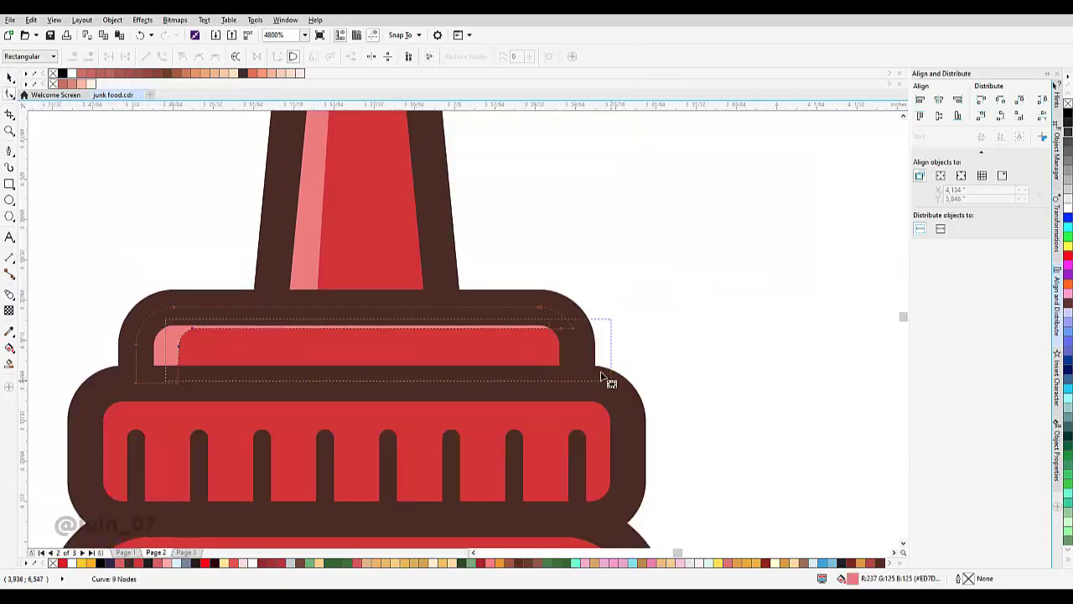
{"action": "scroll", "coordinate": [576, 344], "scroll_direction": "up", "scroll_amount": 4}
{"action": "left_click_drag", "start_coordinate": [568, 280], "coordinate": [534, 305]}
{"action": "scroll", "coordinate": [569, 298], "scroll_direction": "down", "scroll_amount": 2}
{"action": "key", "text": "space"}
{"action": "left_click", "coordinate": [611, 276]}
{"action": "scroll", "coordinate": [611, 276], "scroll_direction": "down", "scroll_amount": 1}
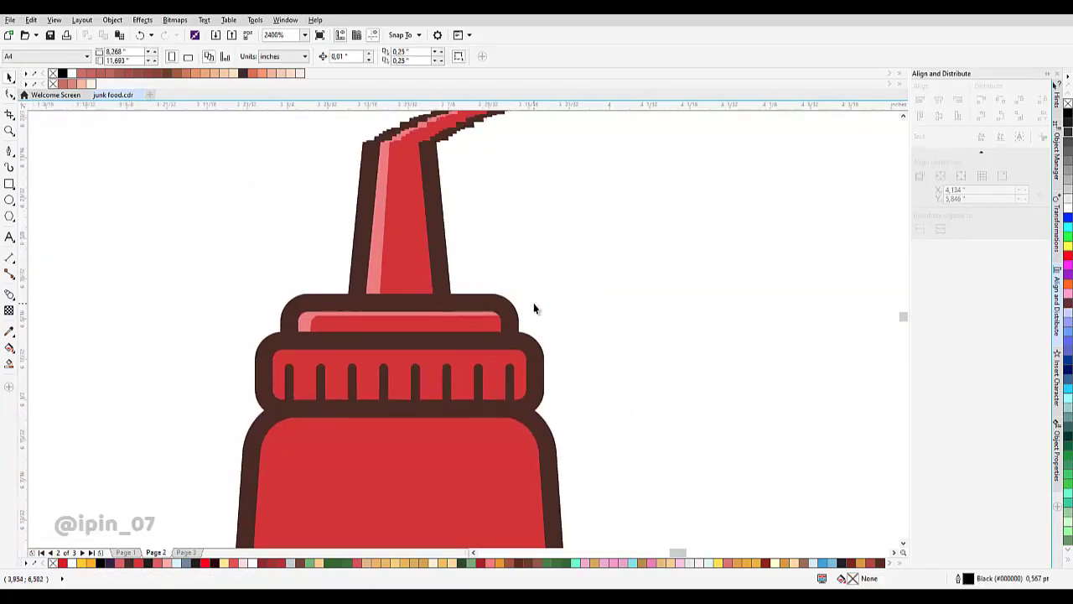
- Start a Pen tool outline with a horizontal edge just above the rib lines of the cap's wide ring
{"action": "scroll", "coordinate": [534, 304], "scroll_direction": "down", "scroll_amount": 1}
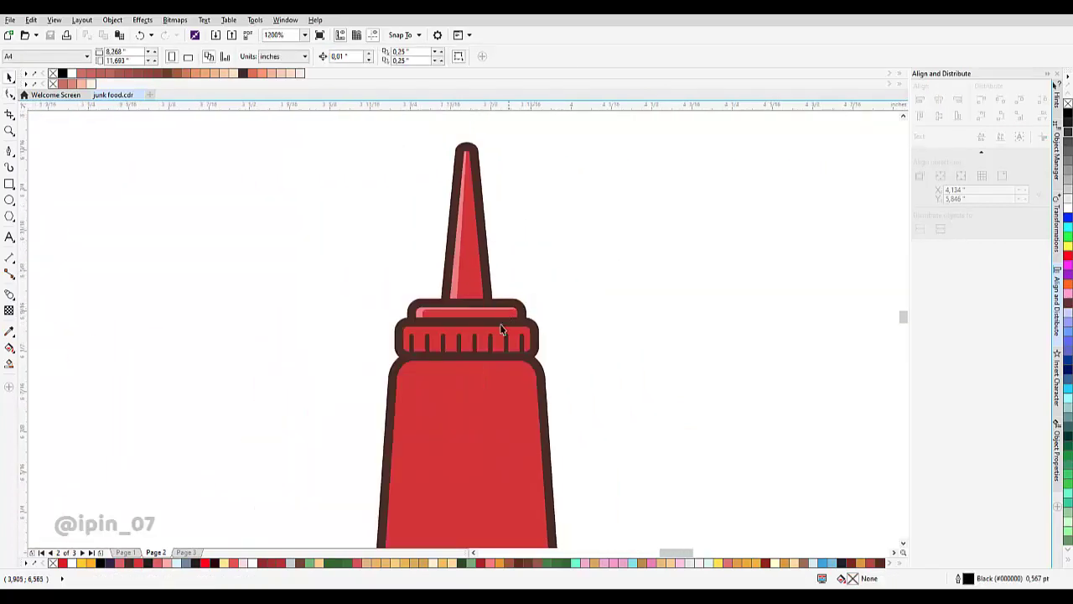
{"action": "scroll", "coordinate": [462, 314], "scroll_direction": "up", "scroll_amount": 4}
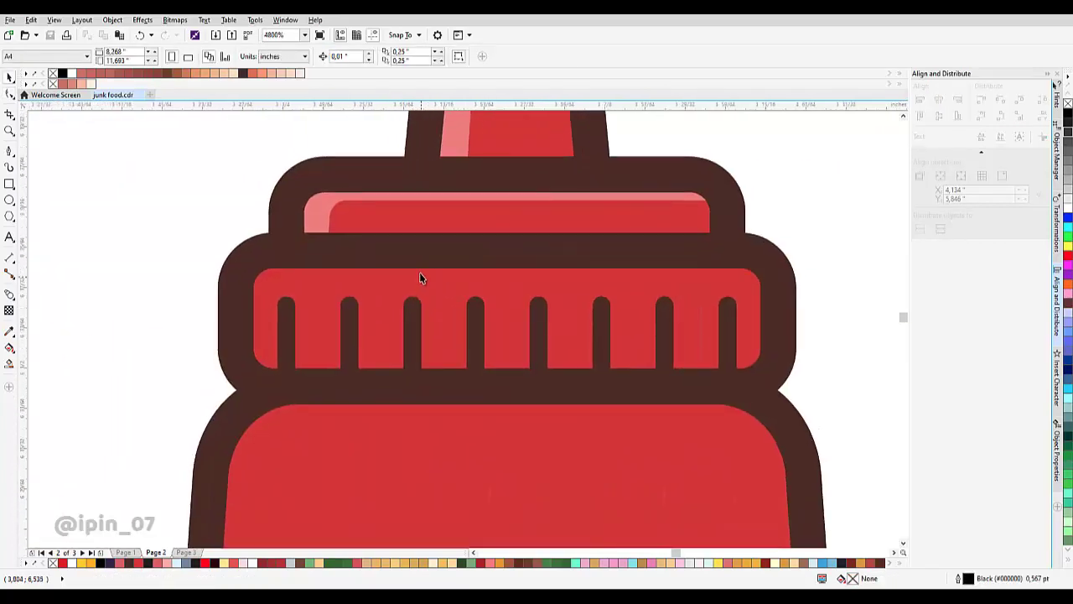
{"action": "left_click", "coordinate": [10, 151]}
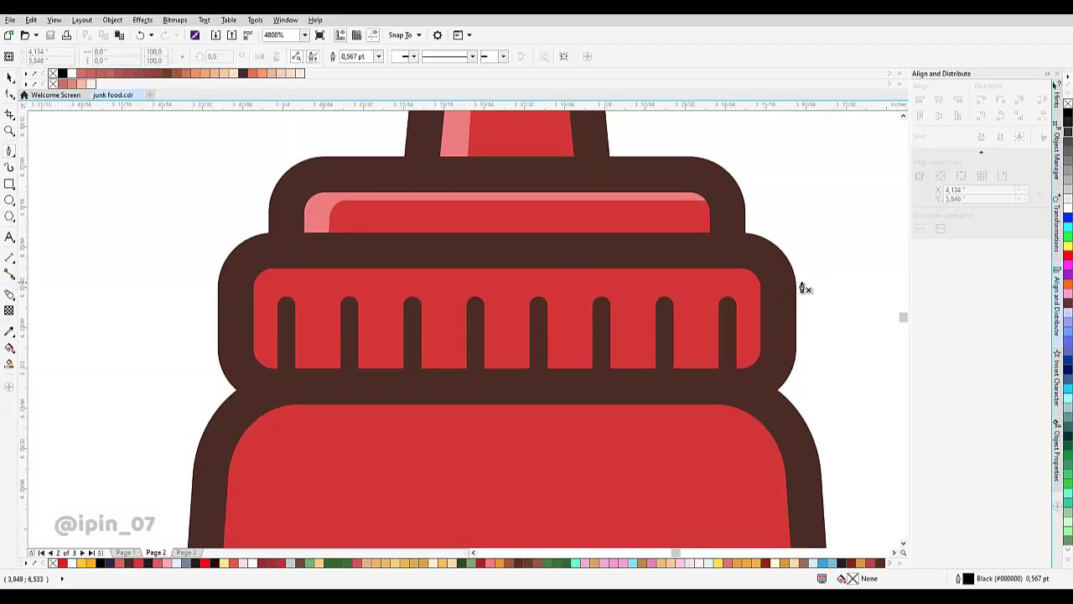
{"action": "left_click", "coordinate": [813, 282]}
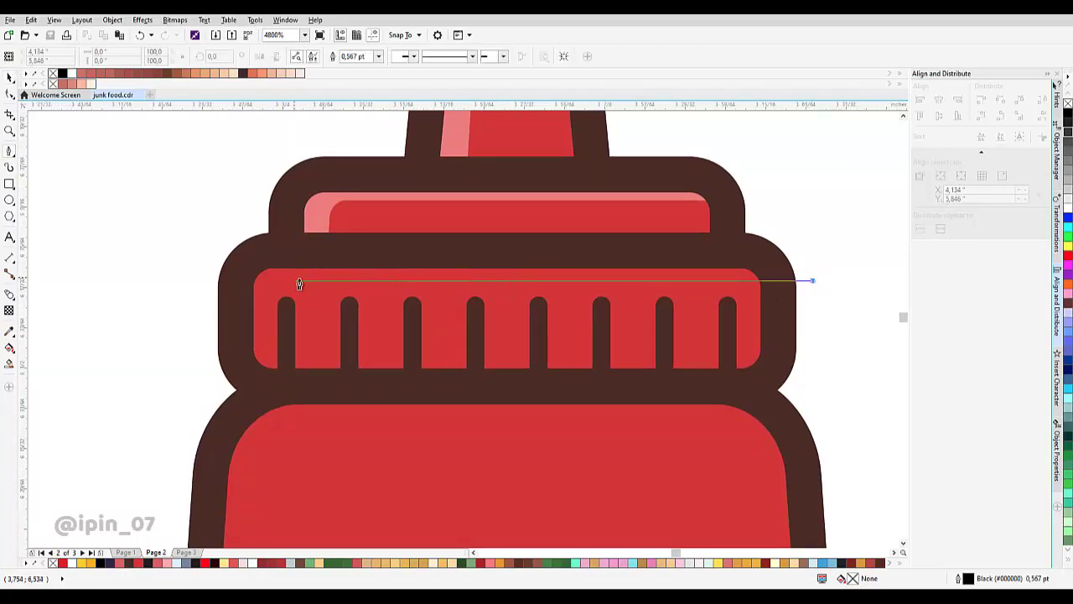
{"action": "left_click", "coordinate": [348, 284]}
{"action": "scroll", "coordinate": [327, 345], "scroll_direction": "up", "scroll_amount": 2}
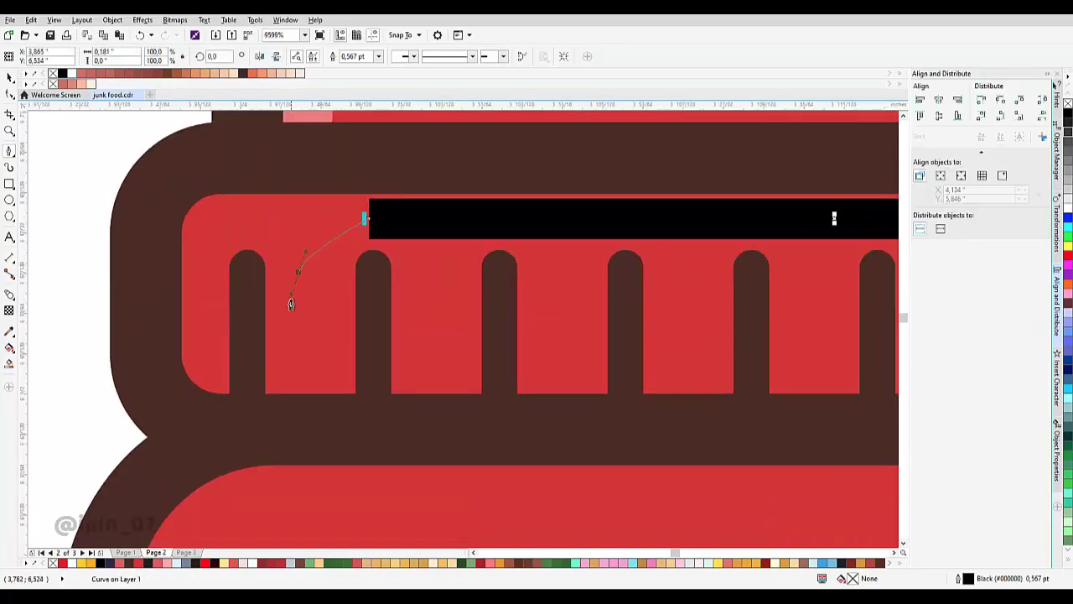
- Curve the outline down between the first two ribs and close it with a wide loop around the cap's upper-left outside
{"action": "left_click_drag", "start_coordinate": [291, 296], "coordinate": [284, 333]}
{"action": "scroll", "coordinate": [289, 335], "scroll_direction": "down", "scroll_amount": 1}
{"action": "left_click_drag", "start_coordinate": [423, 404], "coordinate": [557, 437]}
{"action": "scroll", "coordinate": [469, 453], "scroll_direction": "down", "scroll_amount": 2}
{"action": "left_click_drag", "start_coordinate": [260, 437], "coordinate": [267, 356]}
{"action": "left_click_drag", "start_coordinate": [442, 286], "coordinate": [532, 273]}
{"action": "left_click_drag", "start_coordinate": [684, 280], "coordinate": [743, 356]}
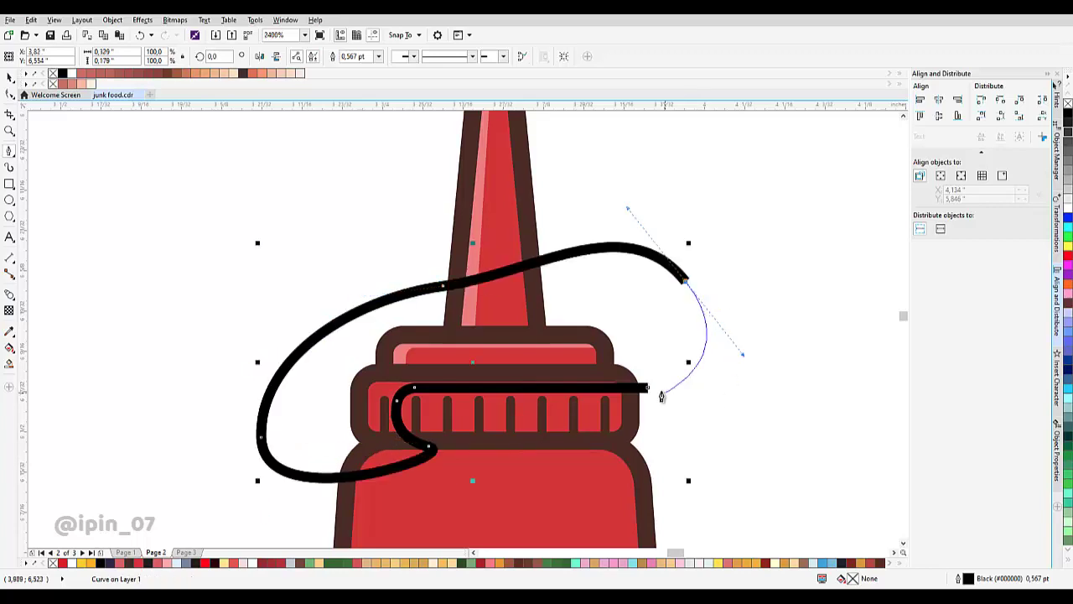
{"action": "left_click_drag", "start_coordinate": [647, 387], "coordinate": [728, 408]}
{"action": "scroll", "coordinate": [560, 419], "scroll_direction": "up", "scroll_amount": 1}
- Intersect the drawn shape with the ribbed ring's red fill, delete the drawn shape, and select the resulting strip
{"action": "key", "text": "space"}
{"action": "left_click", "coordinate": [554, 395], "text": "shift"}
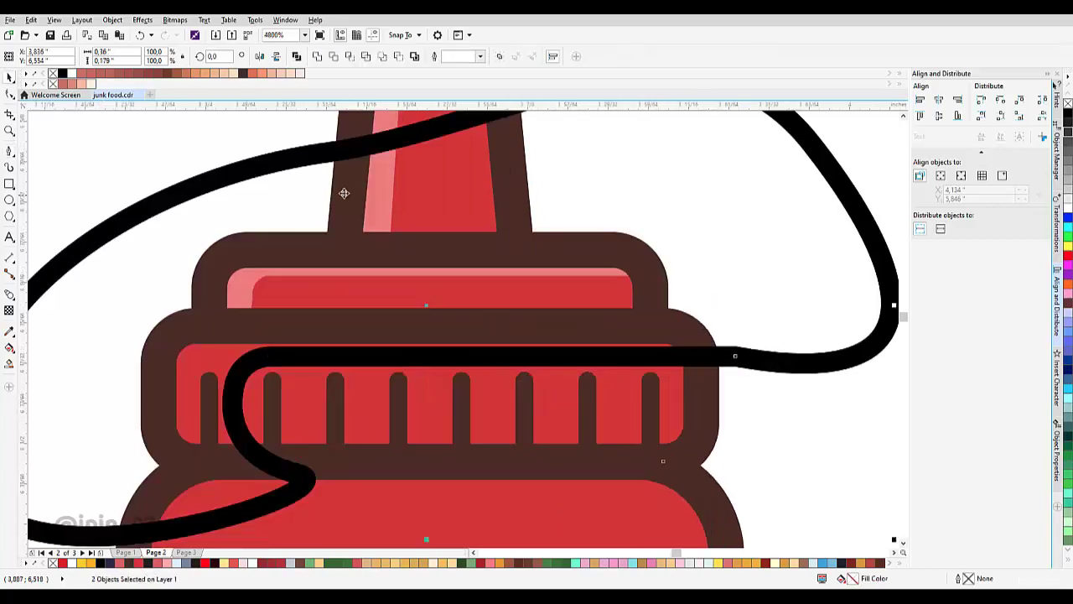
{"action": "left_click", "coordinate": [299, 359]}
{"action": "key", "text": "Delete"}
{"action": "left_click", "coordinate": [218, 374]}
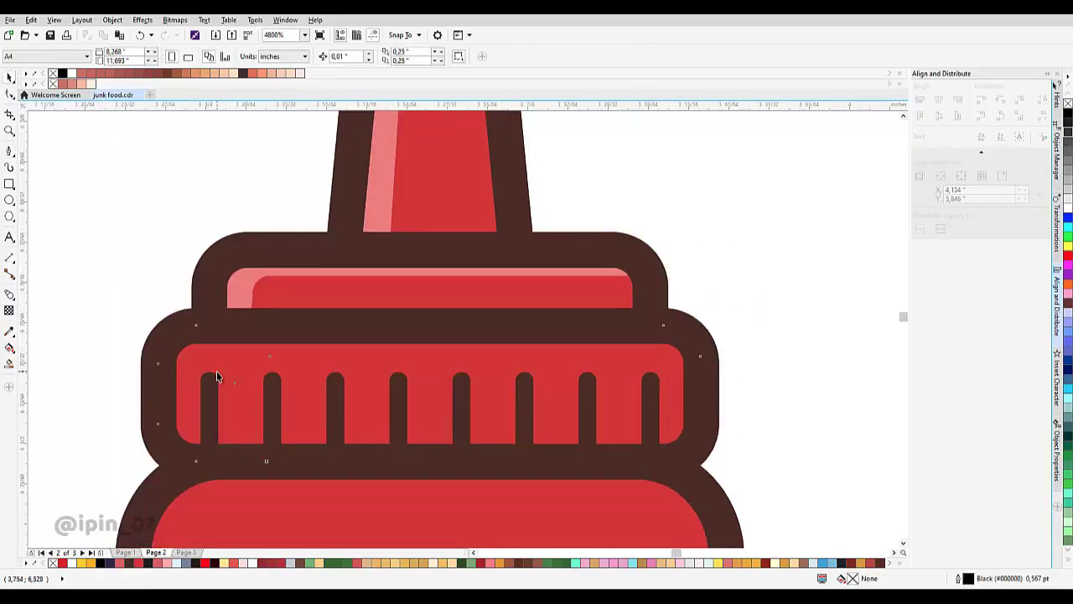
- Copy the upper ring highlight's light red onto the ribbed ring's strip with the Color Eyedropper, and deselect
{"action": "left_click", "coordinate": [10, 333]}
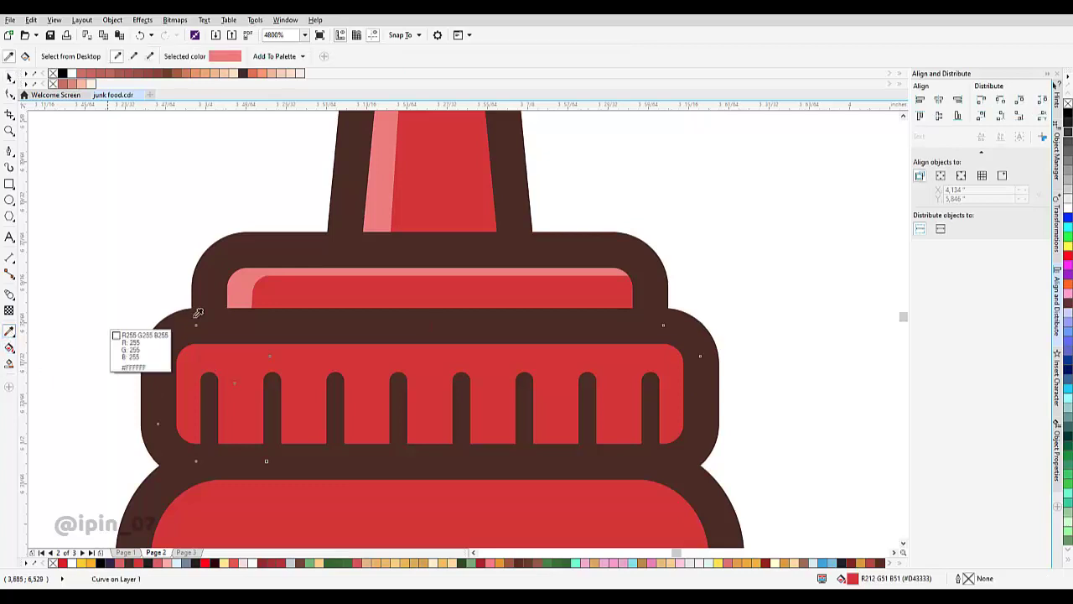
{"action": "left_click", "coordinate": [251, 293]}
{"action": "left_click", "coordinate": [200, 360]}
{"action": "scroll", "coordinate": [210, 359], "scroll_direction": "down", "scroll_amount": 1}
{"action": "scroll", "coordinate": [232, 360], "scroll_direction": "down", "scroll_amount": 1}
{"action": "key", "text": "space"}
{"action": "scroll", "coordinate": [339, 340], "scroll_direction": "down", "scroll_amount": 1}
{"action": "left_click", "coordinate": [339, 339]}
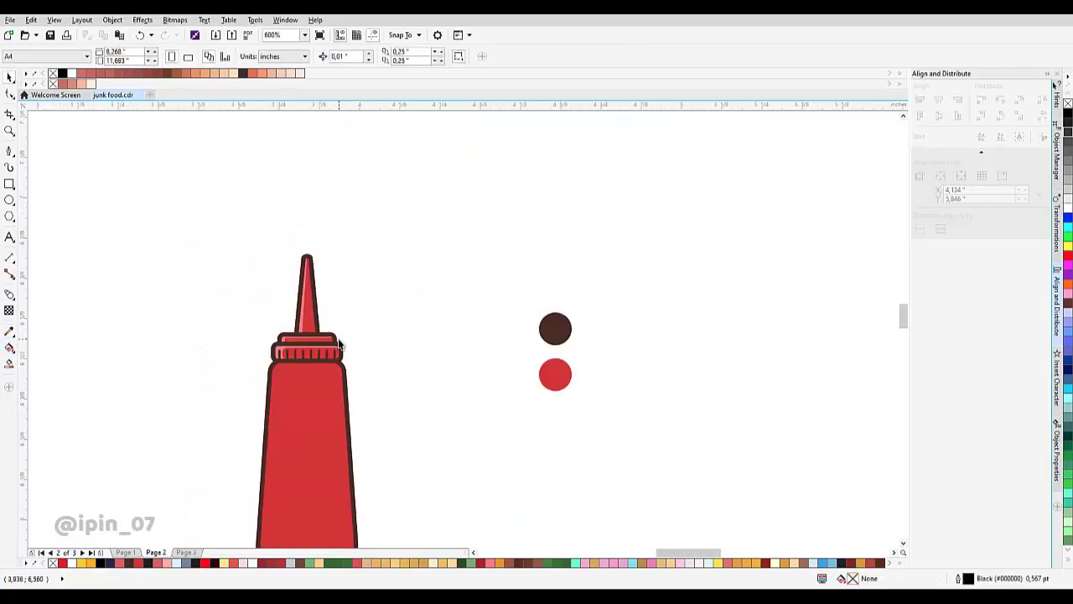
- Start a Pen tool outline with a nearly horizontal edge just below the bottle body's upper border, from outside its right shoulder to its left shoulder
{"action": "scroll", "coordinate": [333, 345], "scroll_direction": "up", "scroll_amount": 1}
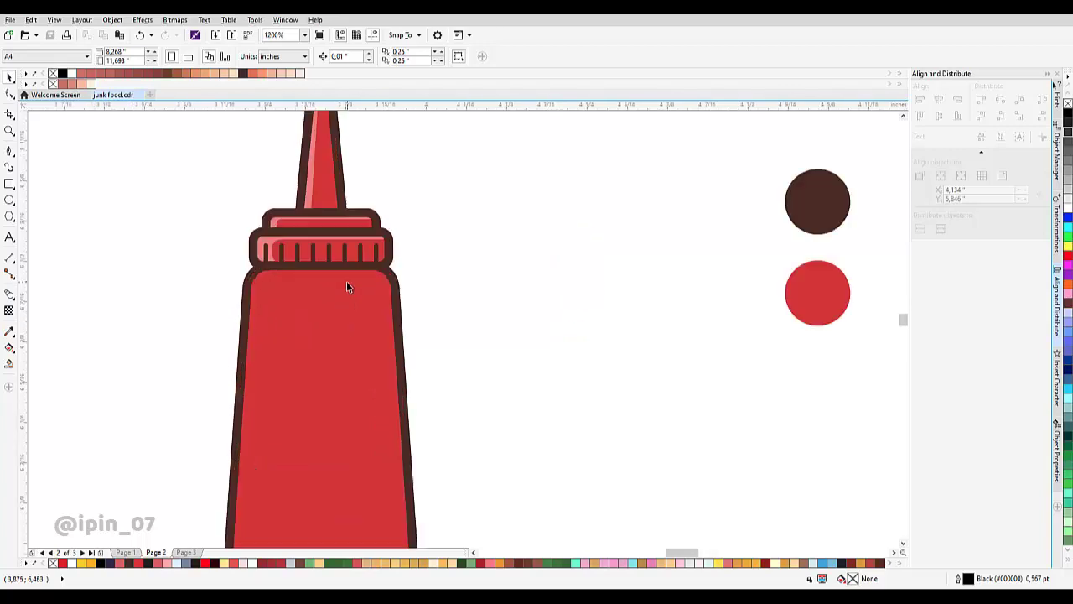
{"action": "scroll", "coordinate": [368, 271], "scroll_direction": "up", "scroll_amount": 1}
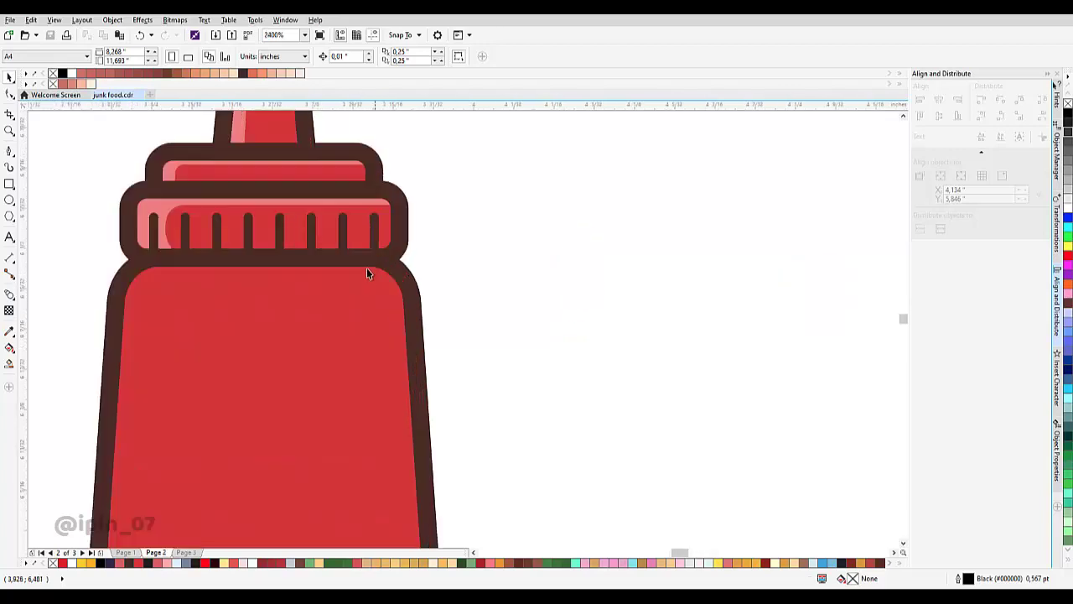
{"action": "left_click_drag", "start_coordinate": [369, 271], "coordinate": [512, 277]}
{"action": "scroll", "coordinate": [534, 275], "scroll_direction": "up", "scroll_amount": 1}
{"action": "key", "text": "i"}
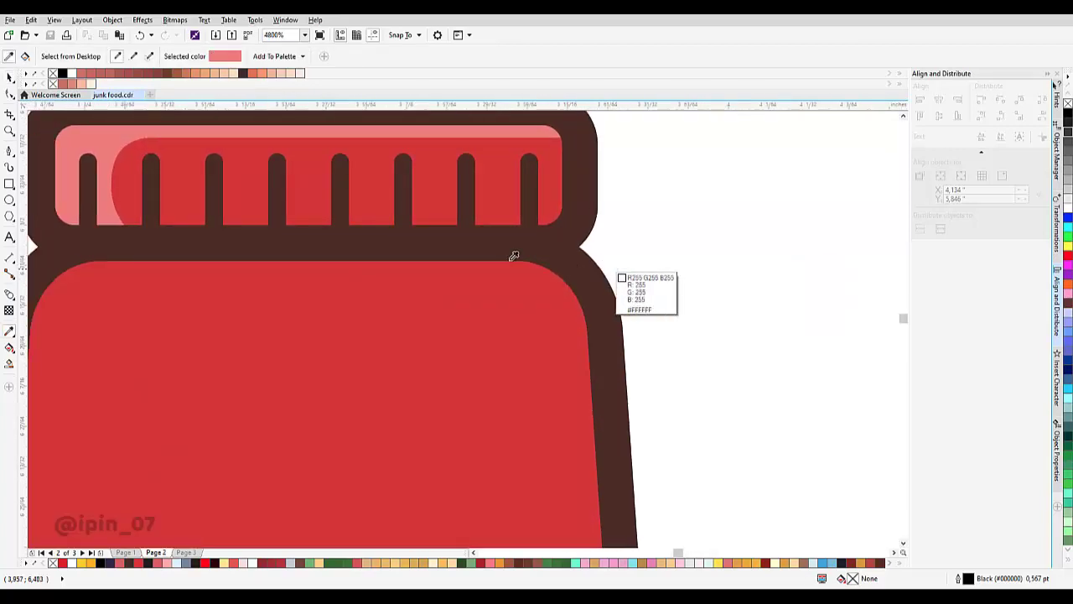
{"action": "left_click_drag", "start_coordinate": [577, 265], "coordinate": [704, 276]}
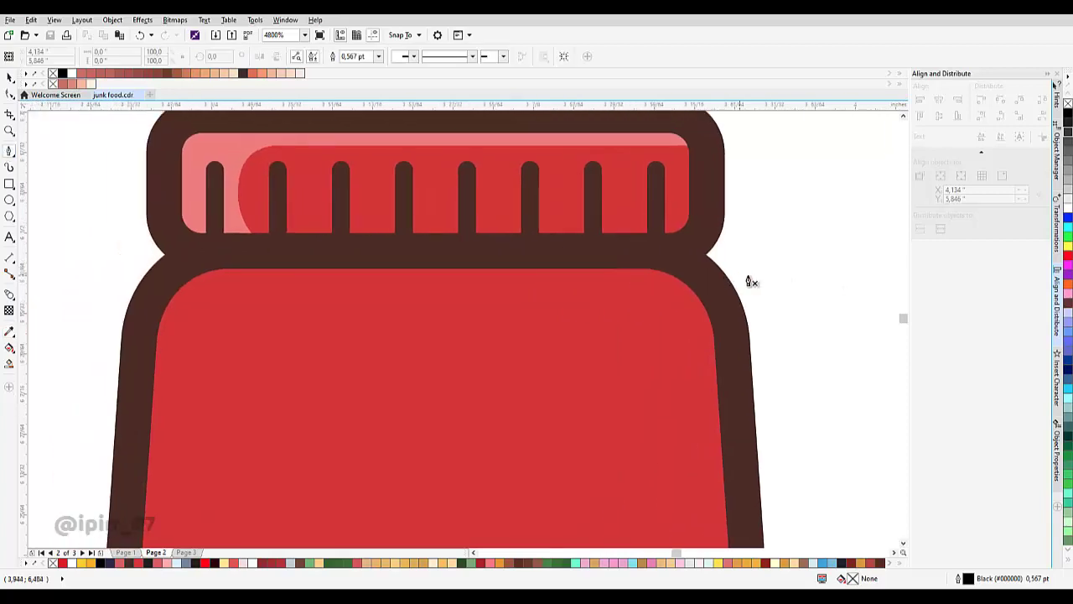
{"action": "left_click", "coordinate": [761, 280]}
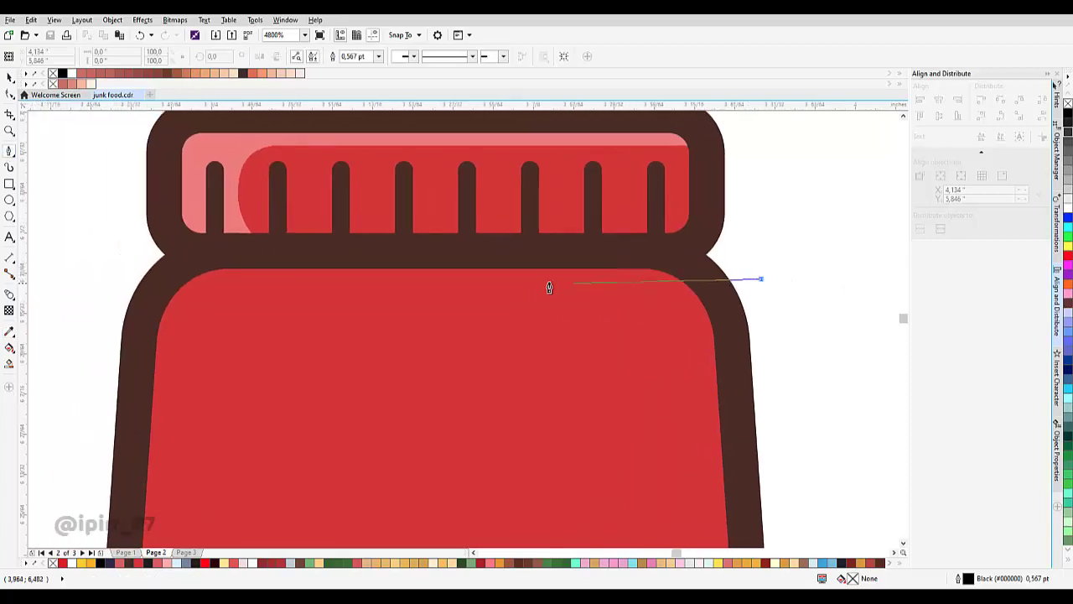
{"action": "left_click", "coordinate": [289, 285]}
- Curve the outline around the body's left shoulder, run it down along the left side, and bend it out through the base
{"action": "scroll", "coordinate": [248, 314], "scroll_direction": "down", "scroll_amount": 1}
{"action": "left_click_drag", "start_coordinate": [230, 315], "coordinate": [218, 372]}
{"action": "key", "text": "ctrl+z"}
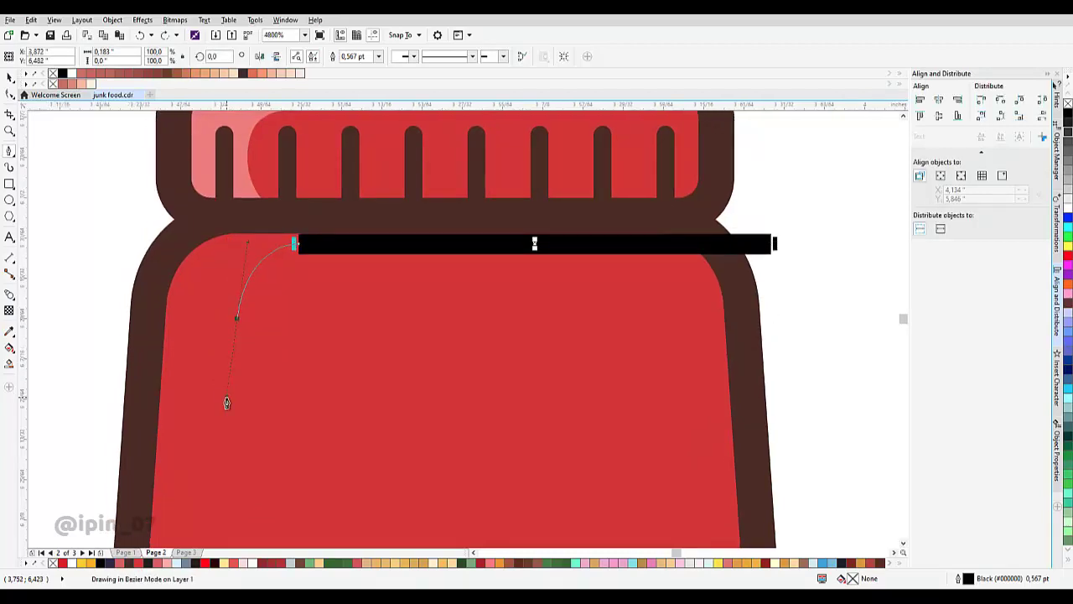
{"action": "scroll", "coordinate": [226, 403], "scroll_direction": "down", "scroll_amount": 3}
{"action": "scroll", "coordinate": [211, 443], "scroll_direction": "down", "scroll_amount": 3}
{"action": "scroll", "coordinate": [213, 374], "scroll_direction": "up", "scroll_amount": 2}
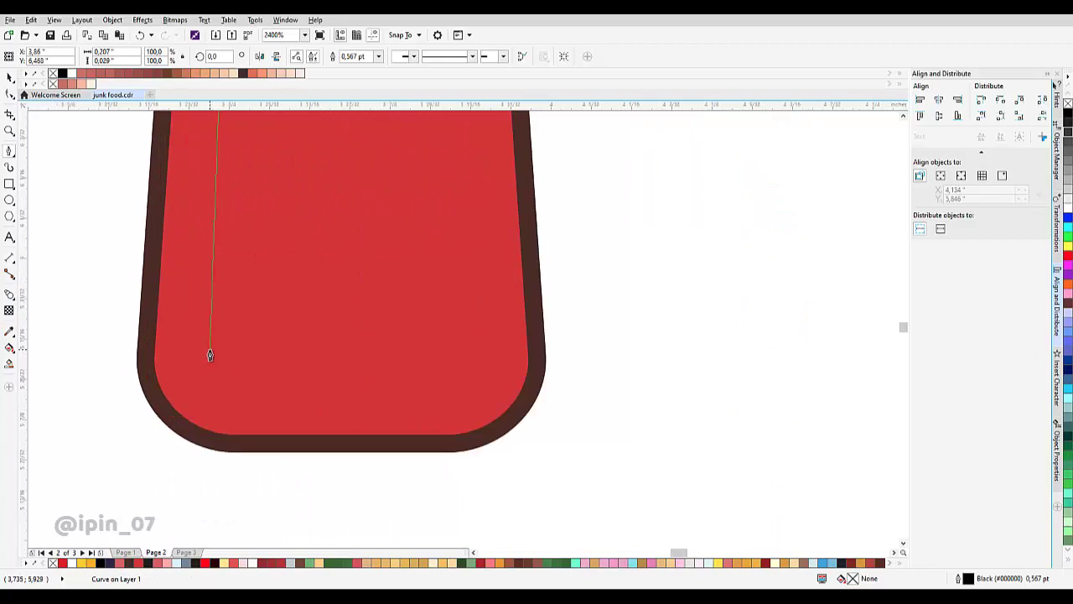
{"action": "left_click_drag", "start_coordinate": [210, 339], "coordinate": [213, 398]}
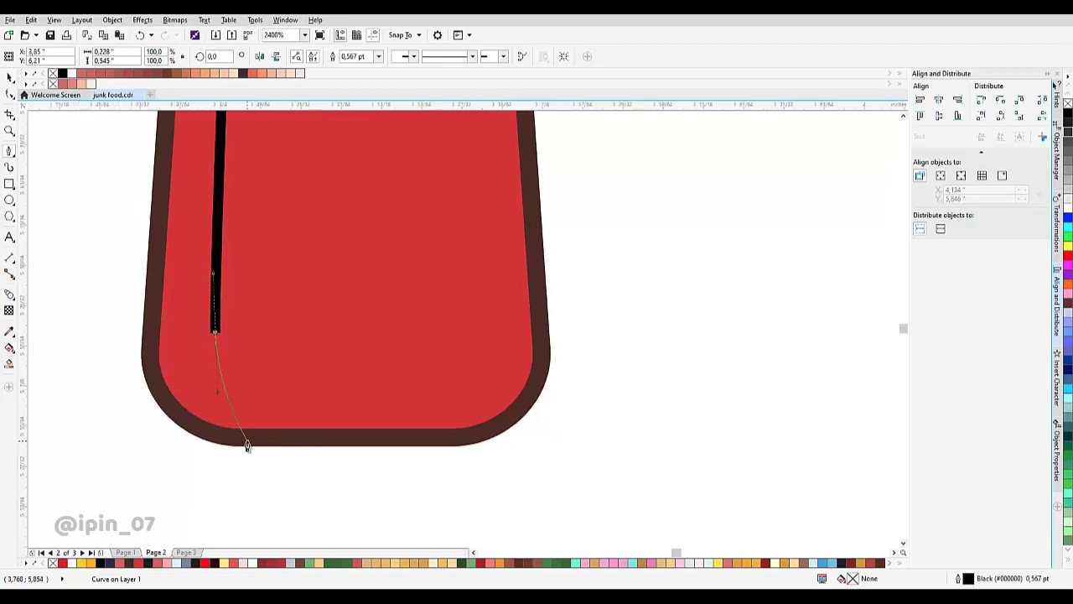
{"action": "scroll", "coordinate": [239, 444], "scroll_direction": "up", "scroll_amount": 2}
{"action": "left_click_drag", "start_coordinate": [209, 249], "coordinate": [187, 347]}
{"action": "key", "text": "ctrl+z"}
{"action": "left_click_drag", "start_coordinate": [339, 486], "coordinate": [479, 534]}
- Close the outline with a large loop outside the bottle's left side and over the cap, back to the starting point
{"action": "scroll", "coordinate": [235, 500], "scroll_direction": "down", "scroll_amount": 3}
{"action": "left_click_drag", "start_coordinate": [157, 455], "coordinate": [155, 338]}
{"action": "left_click_drag", "start_coordinate": [214, 265], "coordinate": [250, 261]}
{"action": "scroll", "coordinate": [330, 265], "scroll_direction": "up", "scroll_amount": 1}
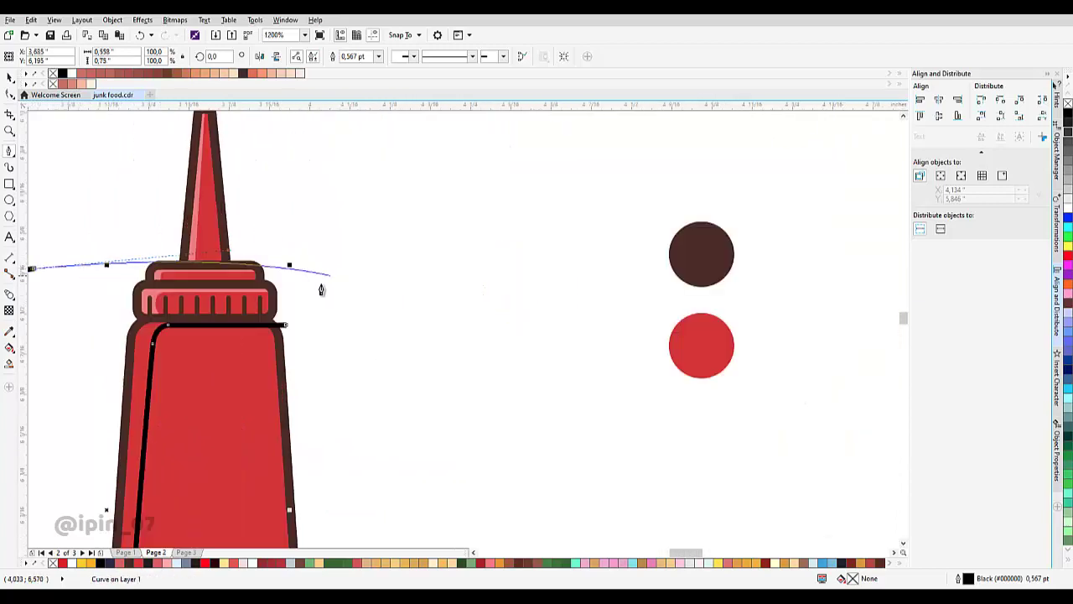
{"action": "left_click_drag", "start_coordinate": [310, 293], "coordinate": [298, 323]}
{"action": "left_click", "coordinate": [286, 323]}
- Intersect the drawn shape with the bottle body's red fill, delete the drawn shape, and select the resulting strip
{"action": "left_click_drag", "start_coordinate": [220, 398], "coordinate": [340, 322]}
{"action": "key", "text": "space"}
{"action": "key", "text": "space"}
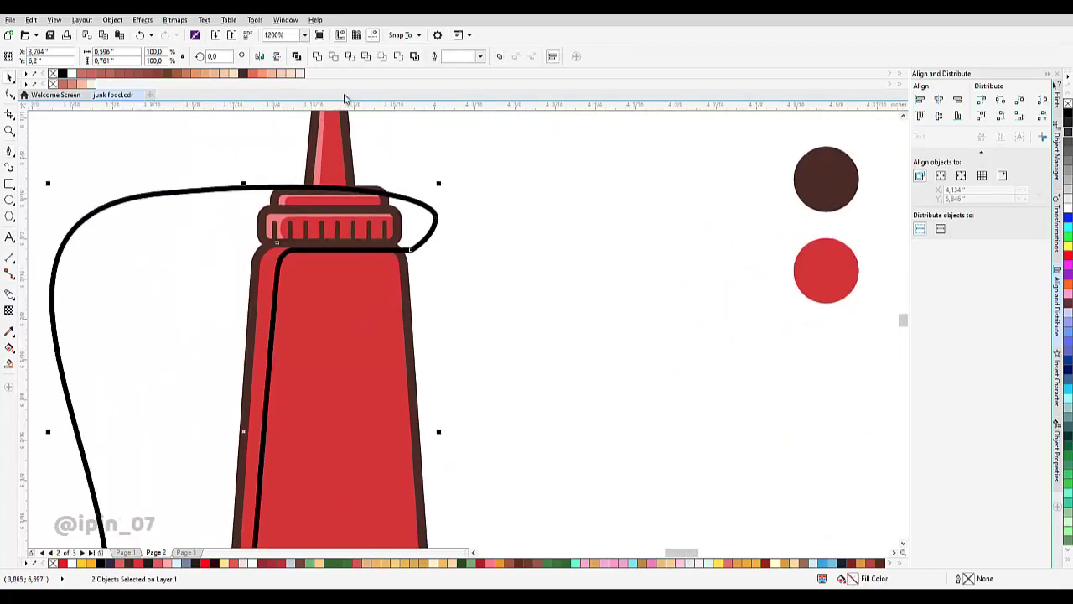
{"action": "left_click", "coordinate": [349, 56]}
{"action": "left_click", "coordinate": [188, 259]}
{"action": "key", "text": "Delete"}
{"action": "scroll", "coordinate": [264, 253], "scroll_direction": "up", "scroll_amount": 1}
{"action": "left_click", "coordinate": [263, 248]}
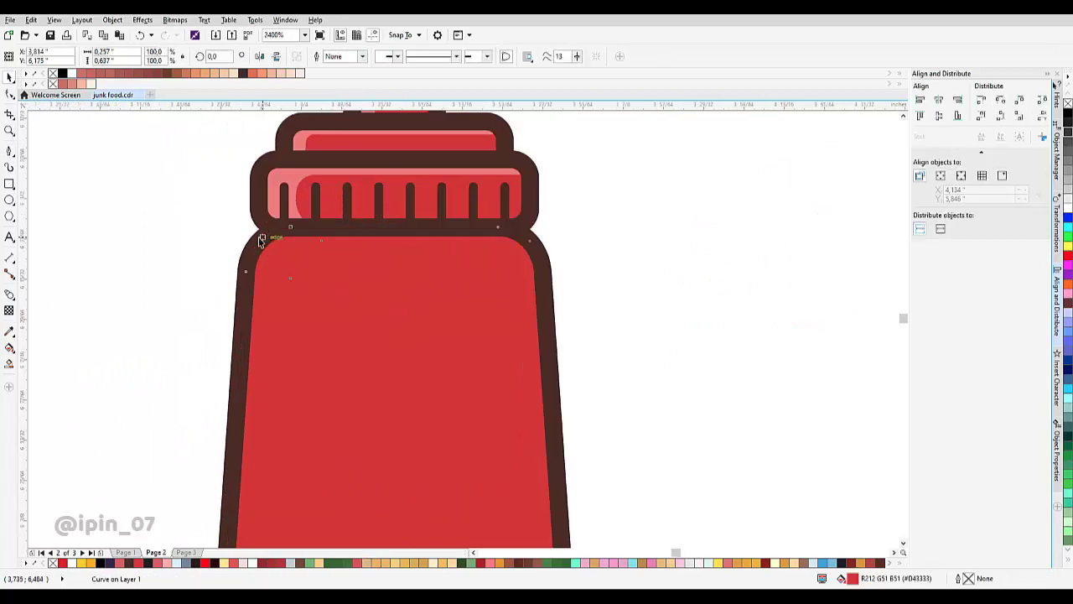
- Copy the ribbed ring highlight's light red onto the body's strip with the Color Eyedropper, and deselect
{"action": "scroll", "coordinate": [264, 241], "scroll_direction": "up", "scroll_amount": 1}
{"action": "left_click", "coordinate": [9, 334]}
{"action": "scroll", "coordinate": [304, 227], "scroll_direction": "up", "scroll_amount": 1}
{"action": "left_click", "coordinate": [288, 201]}
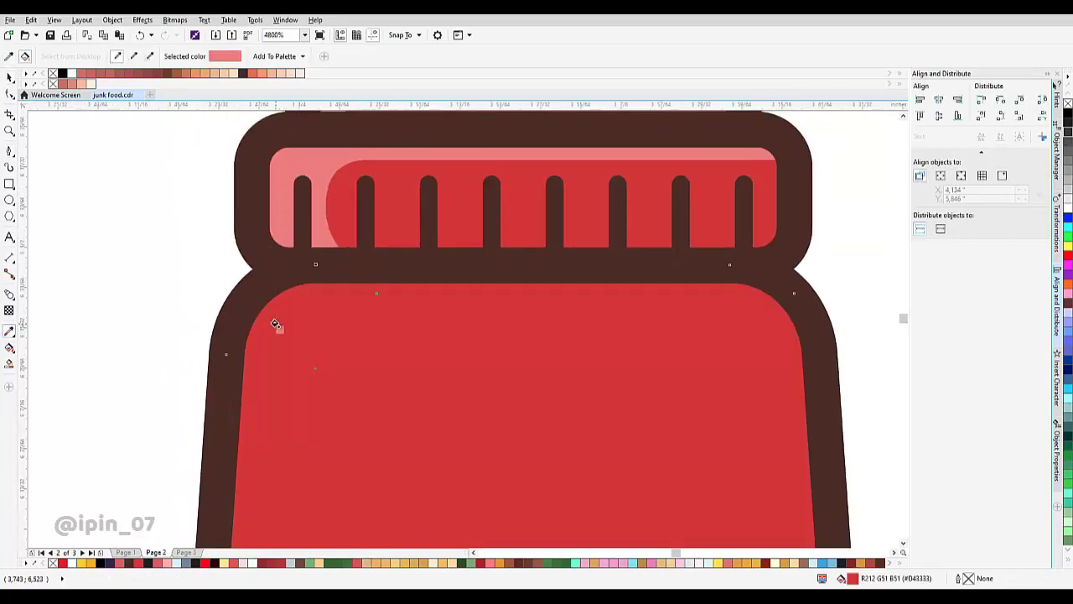
{"action": "left_click", "coordinate": [279, 324]}
{"action": "key", "text": "space"}
{"action": "key", "text": "Escape"}
{"action": "scroll", "coordinate": [371, 293], "scroll_direction": "down", "scroll_amount": 3}
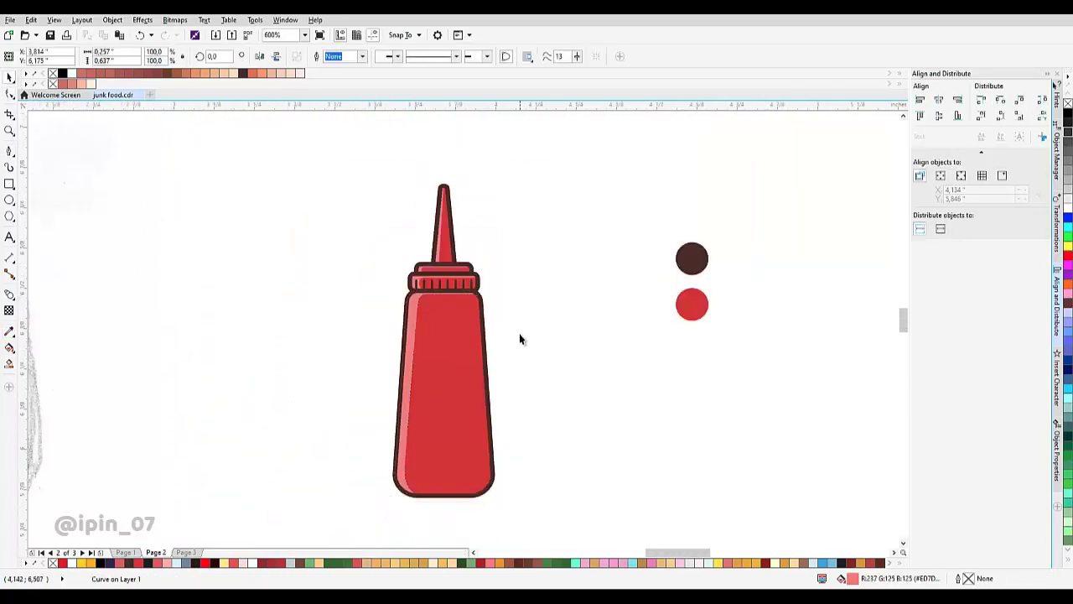
- Start a Pen outline above the cap, curving down through the right end of the upper ring and ending inside the joint below it
{"action": "left_click_drag", "start_coordinate": [482, 313], "coordinate": [455, 312]}
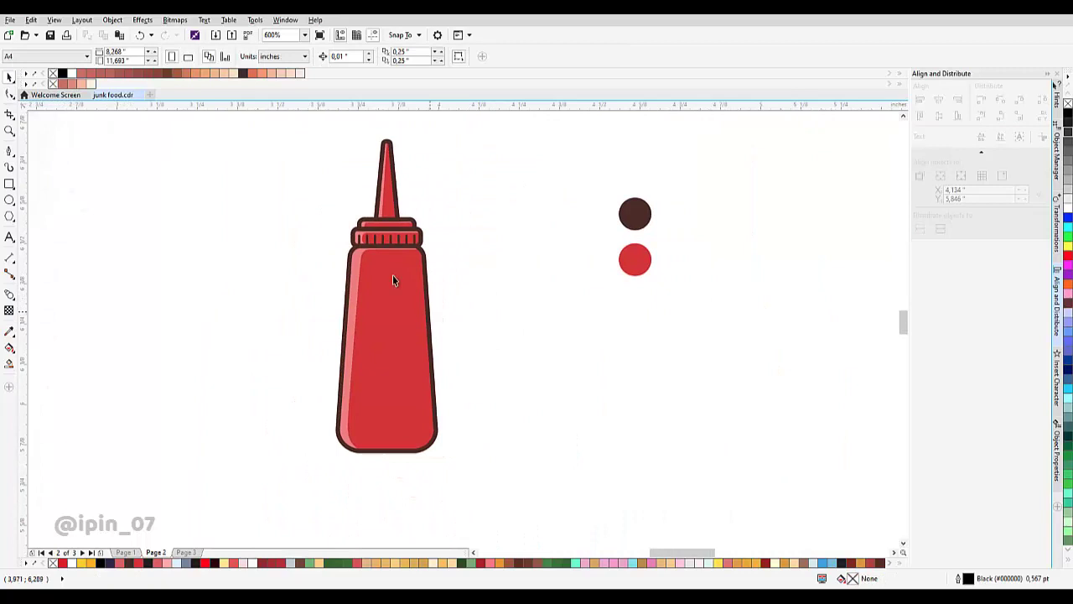
{"action": "left_click", "coordinate": [9, 153]}
{"action": "scroll", "coordinate": [405, 277], "scroll_direction": "up", "scroll_amount": 3}
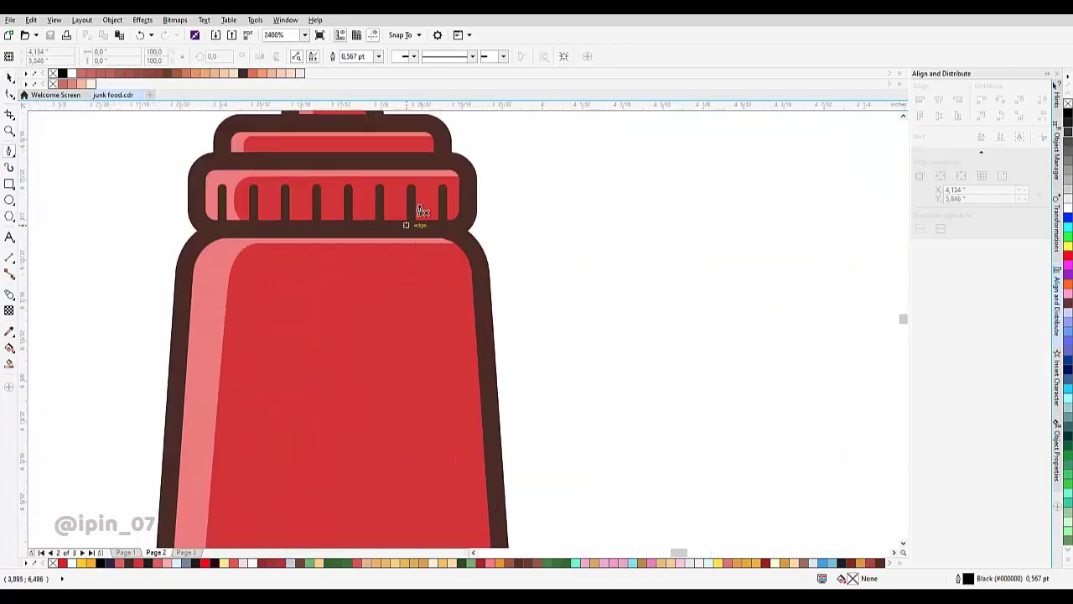
{"action": "scroll", "coordinate": [465, 266], "scroll_direction": "up", "scroll_amount": 1}
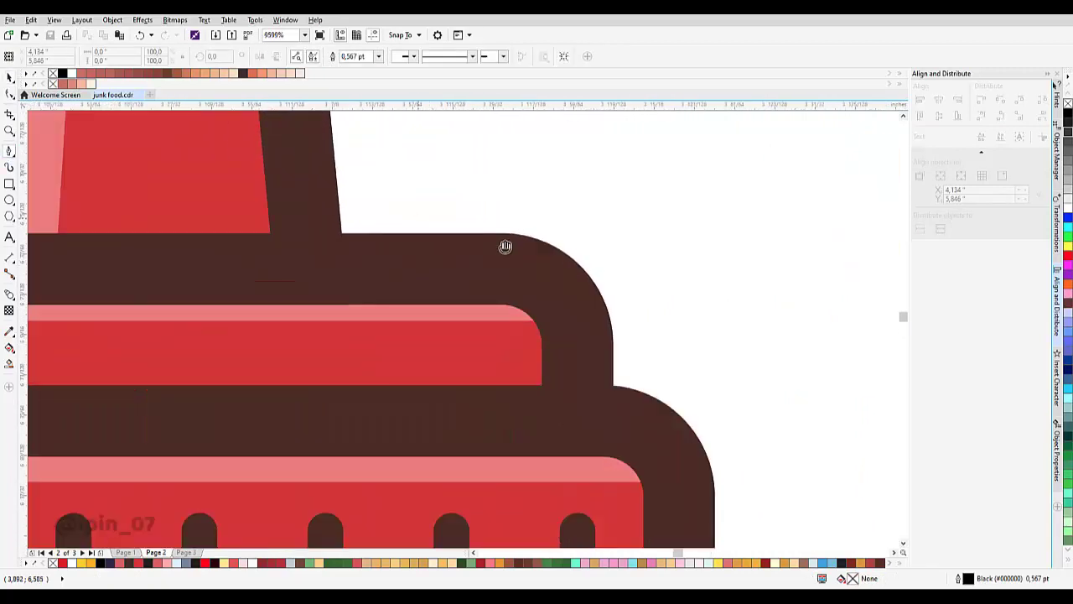
{"action": "left_click_drag", "start_coordinate": [506, 246], "coordinate": [669, 337]}
{"action": "left_click_drag", "start_coordinate": [606, 441], "coordinate": [588, 263]}
{"action": "left_click", "coordinate": [508, 376]}
{"action": "scroll", "coordinate": [524, 352], "scroll_direction": "down", "scroll_amount": 1}
{"action": "scroll", "coordinate": [549, 303], "scroll_direction": "up", "scroll_amount": 1}
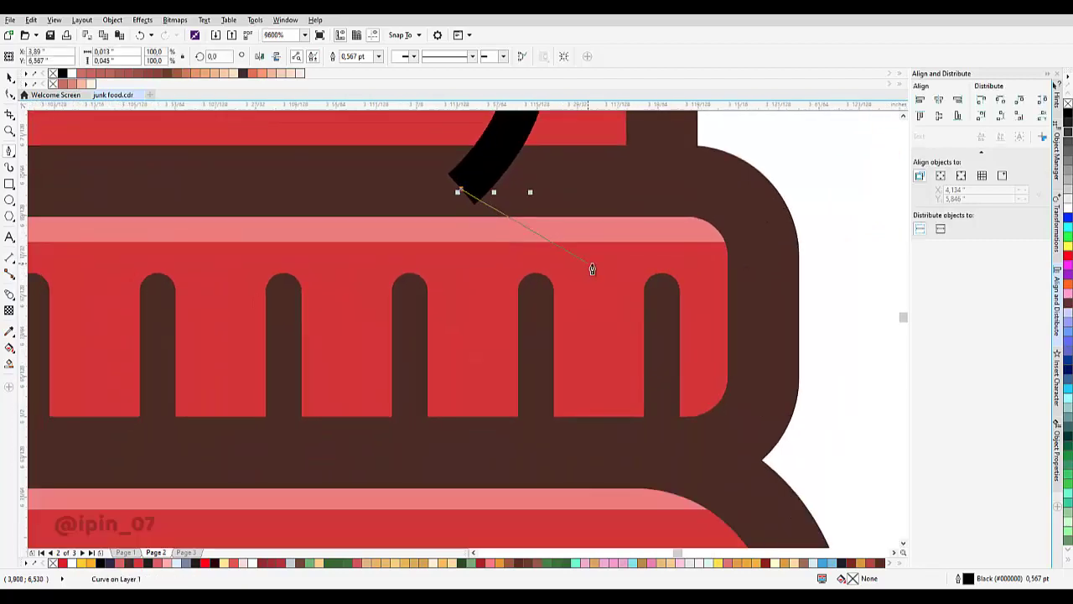
- Continue the outline down through the ribbed ring near its right end and back inward at the joint with the bottle body
{"action": "left_click_drag", "start_coordinate": [605, 201], "coordinate": [631, 225]}
{"action": "mouse_move", "coordinate": [622, 376]}
{"action": "left_mouse_down"}
{"action": "mouse_move", "coordinate": [609, 267]}
{"action": "mouse_move", "coordinate": [616, 387]}
{"action": "left_mouse_up"}
{"action": "key", "text": "ctrl+z"}
{"action": "left_click_drag", "start_coordinate": [586, 207], "coordinate": [591, 221]}
{"action": "left_click_drag", "start_coordinate": [592, 311], "coordinate": [591, 213]}
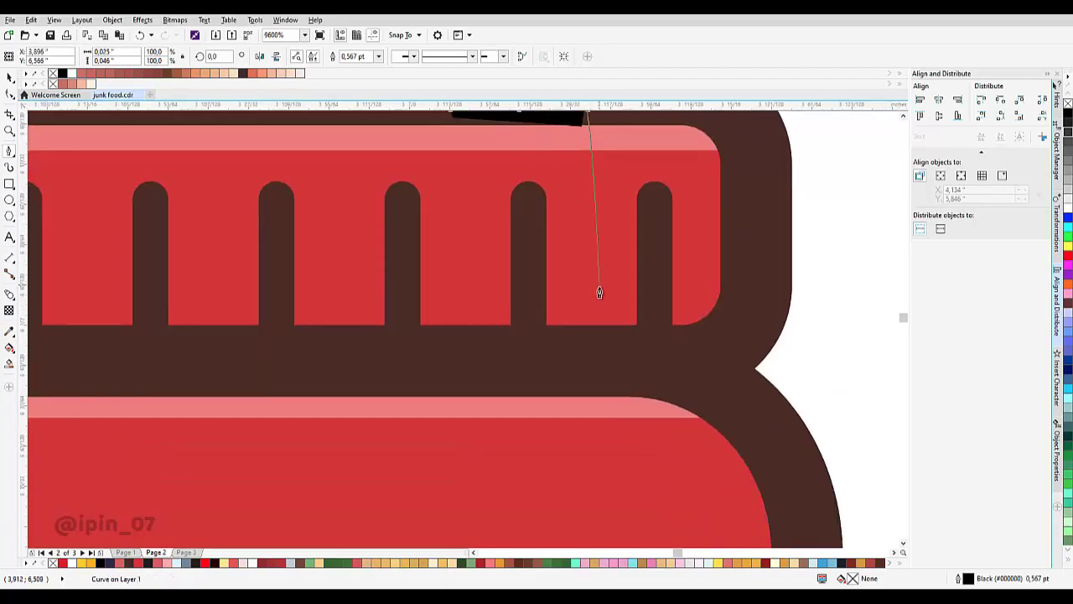
{"action": "left_click_drag", "start_coordinate": [602, 285], "coordinate": [598, 325]}
{"action": "left_click", "coordinate": [499, 357]}
- Close the cap outline with a wide loop outside the rings' right side, back to the starting point
{"action": "scroll", "coordinate": [508, 364], "scroll_direction": "down", "scroll_amount": 1}
{"action": "scroll", "coordinate": [548, 394], "scroll_direction": "down", "scroll_amount": 1}
{"action": "left_click_drag", "start_coordinate": [627, 377], "coordinate": [658, 315]}
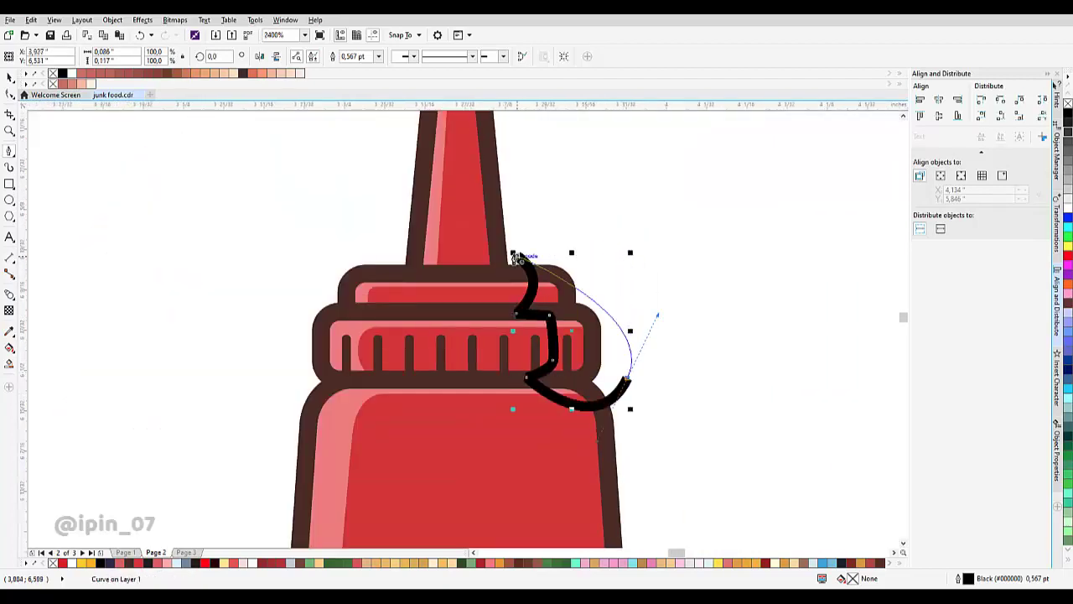
{"action": "left_click_drag", "start_coordinate": [517, 257], "coordinate": [634, 202]}
{"action": "scroll", "coordinate": [599, 302], "scroll_direction": "down", "scroll_amount": 1}
{"action": "scroll", "coordinate": [549, 319], "scroll_direction": "up", "scroll_amount": 1}
- Intersect the drawn shape with the red fills of both the ribbed ring and the upper ring
{"action": "key", "text": "space"}
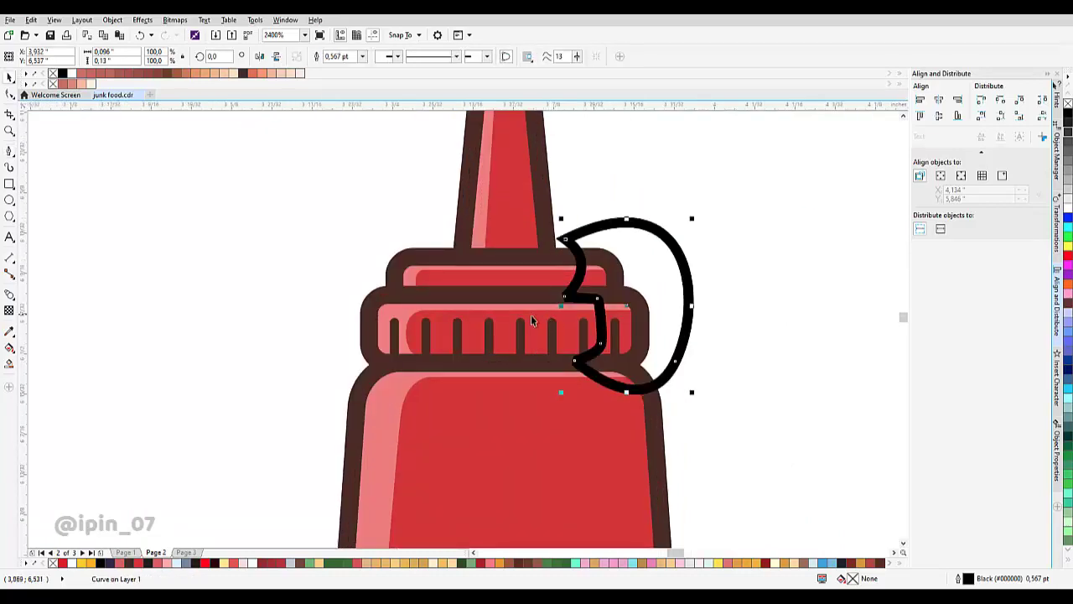
{"action": "left_click", "coordinate": [532, 321], "text": "shift"}
{"action": "scroll", "coordinate": [499, 268], "scroll_direction": "up", "scroll_amount": 1}
{"action": "left_click", "coordinate": [350, 56]}
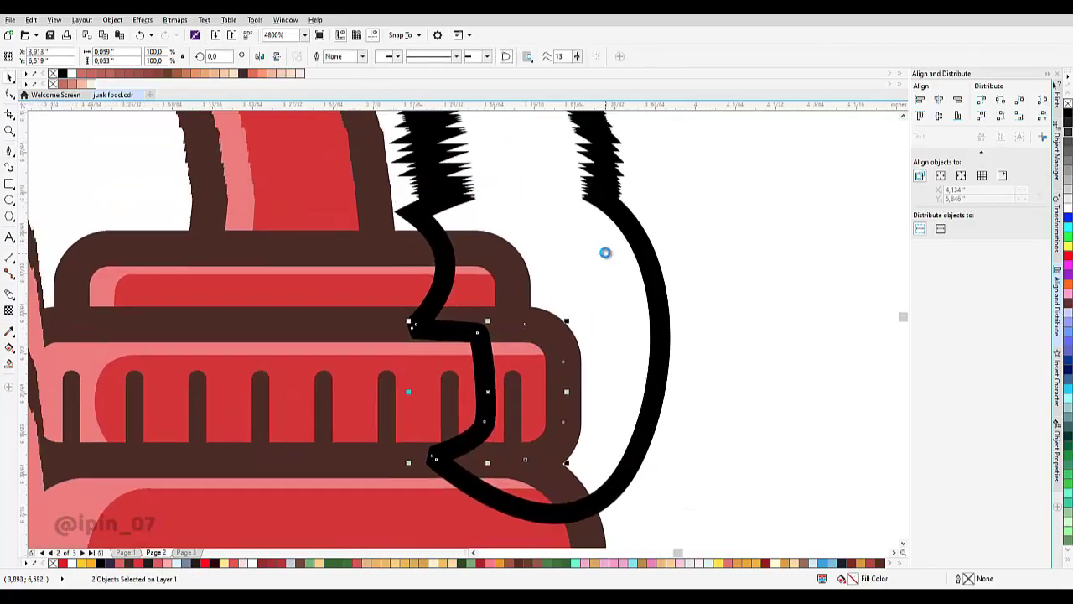
{"action": "left_click", "coordinate": [351, 57]}
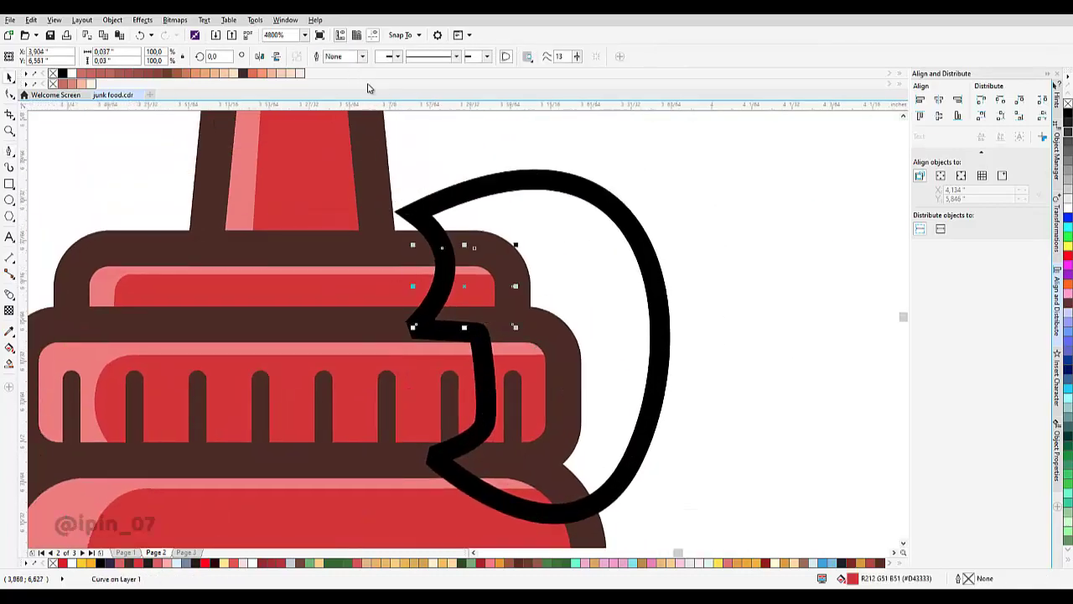
- Delete the drawn loop shape and select the two intersected pieces at the right end of the cap rings
{"action": "left_click", "coordinate": [560, 185]}
{"action": "key", "text": "Delete"}
{"action": "left_click", "coordinate": [486, 290]}
{"action": "left_click_drag", "start_coordinate": [490, 394], "coordinate": [504, 321]}
{"action": "left_click", "coordinate": [504, 325], "text": "shift"}
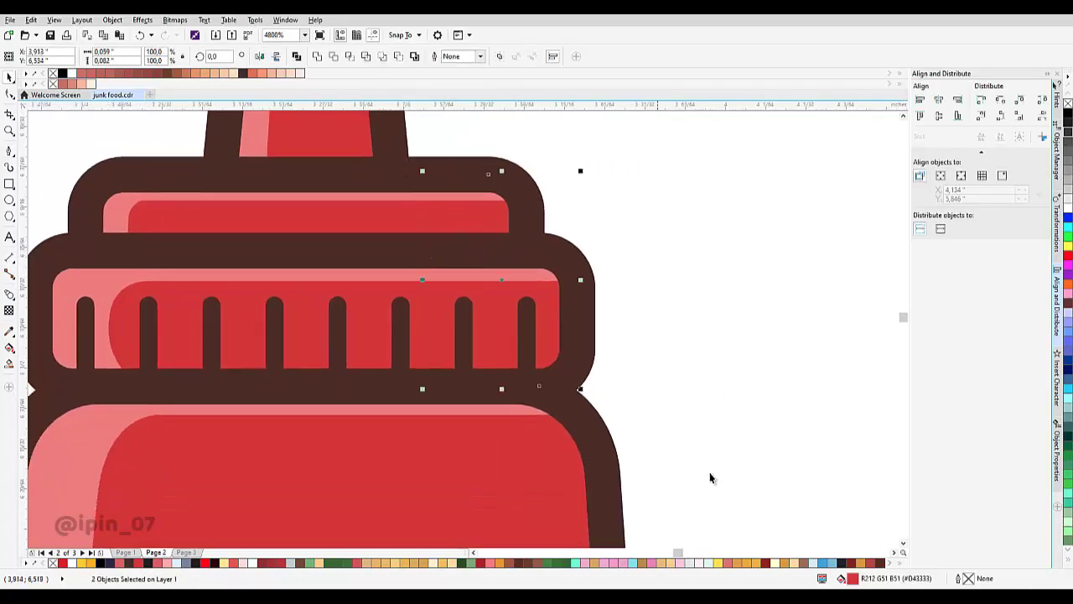
- Fill the two selected ring pieces with dark red #A61F1F, and deselect them
{"action": "key", "text": "shift+F11"}
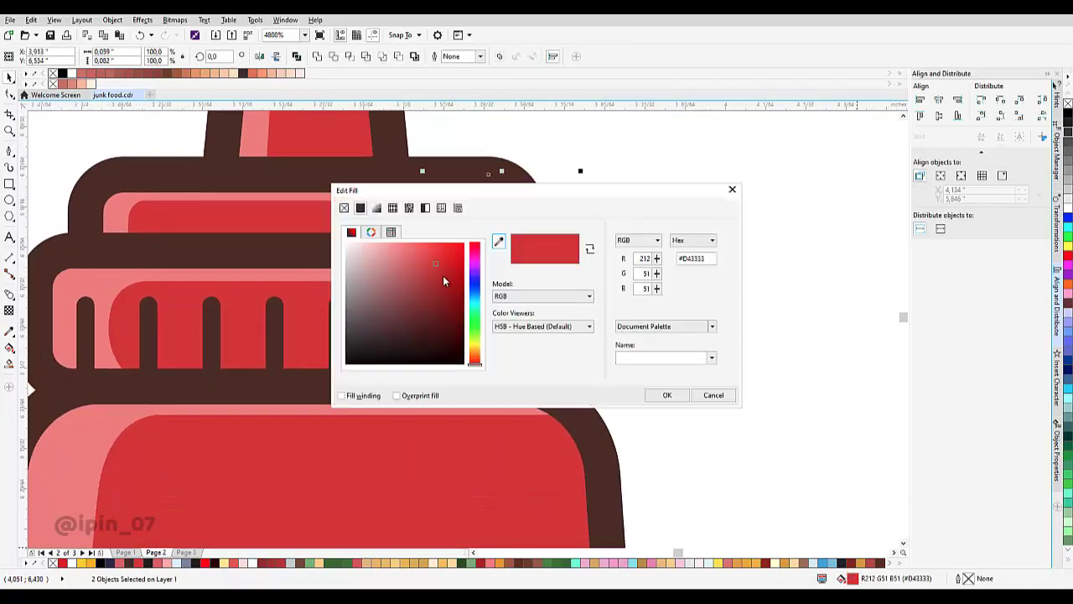
{"action": "left_click_drag", "start_coordinate": [434, 270], "coordinate": [441, 280]}
{"action": "left_click_drag", "start_coordinate": [554, 191], "coordinate": [804, 162]}
{"action": "left_click", "coordinate": [691, 249]}
{"action": "left_click_drag", "start_coordinate": [692, 250], "coordinate": [692, 255]}
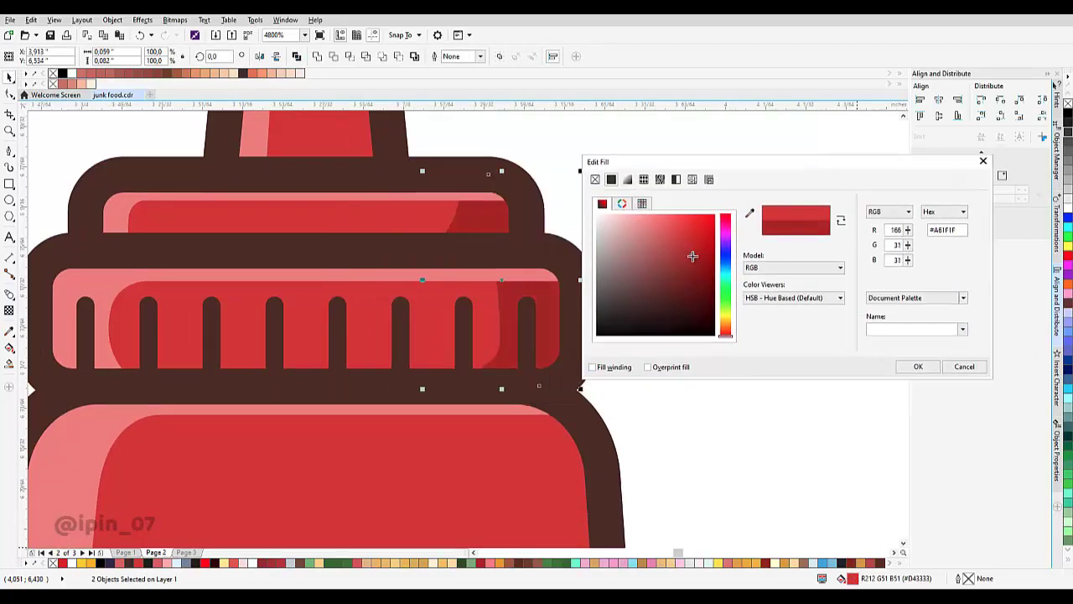
{"action": "left_click", "coordinate": [920, 366]}
{"action": "scroll", "coordinate": [549, 298], "scroll_direction": "down", "scroll_amount": 2}
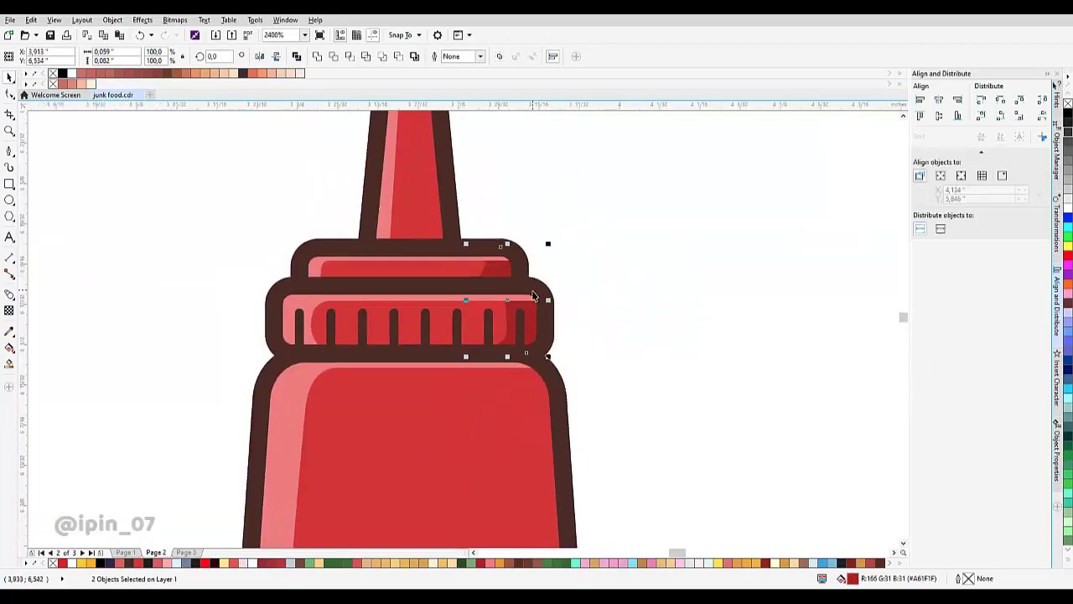
{"action": "scroll", "coordinate": [528, 295], "scroll_direction": "up", "scroll_amount": 2}
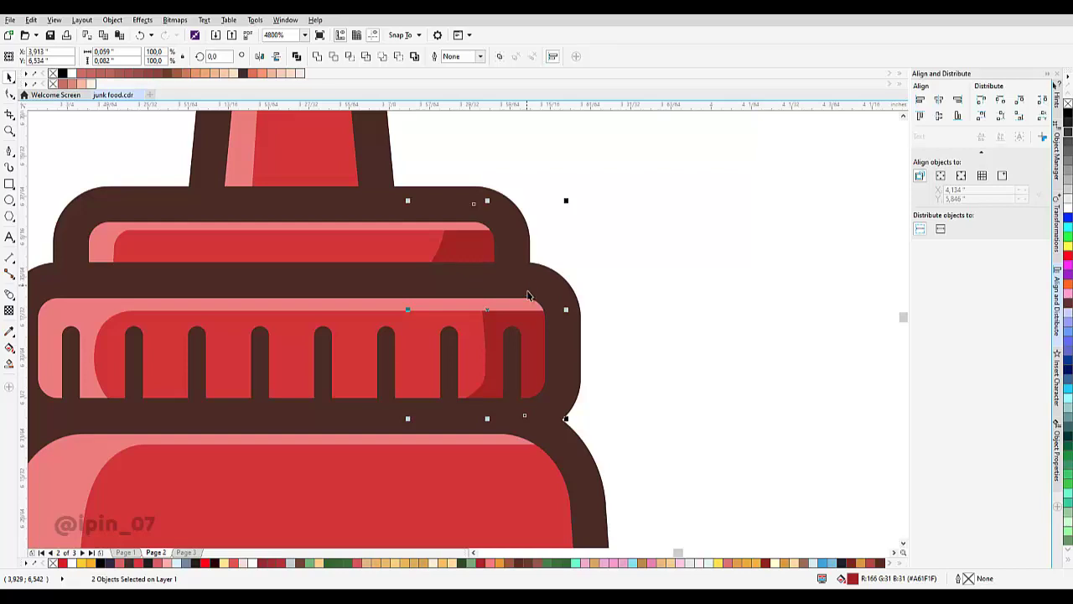
{"action": "scroll", "coordinate": [528, 295], "scroll_direction": "down", "scroll_amount": 6}
{"action": "left_click", "coordinate": [611, 246]}
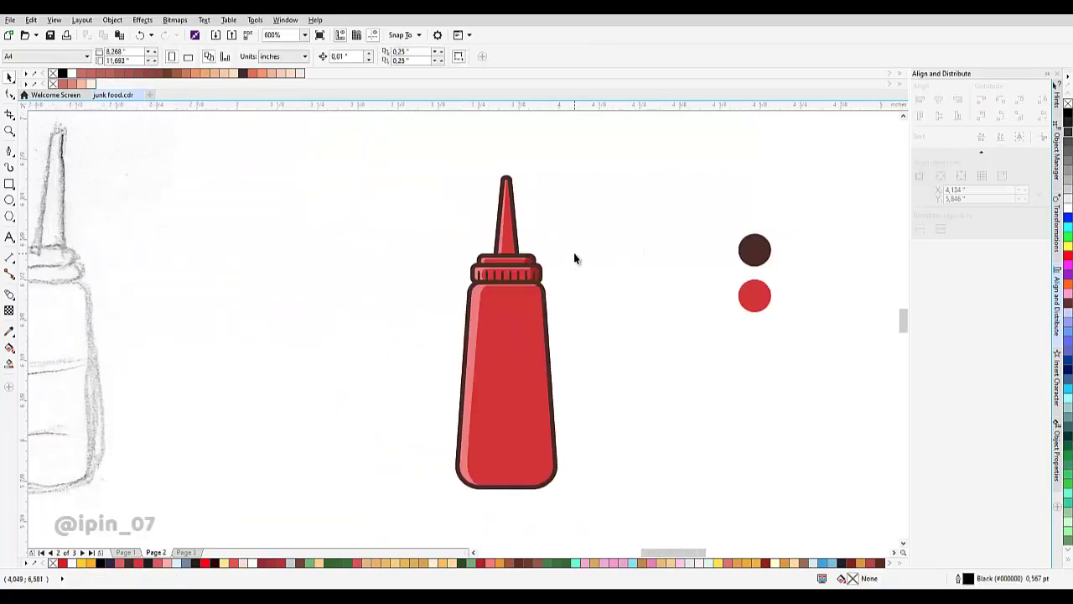
- Start a Pen outline at the joint between cap and body, curving down around the body's right shoulder
{"action": "scroll", "coordinate": [562, 258], "scroll_direction": "up", "scroll_amount": 1}
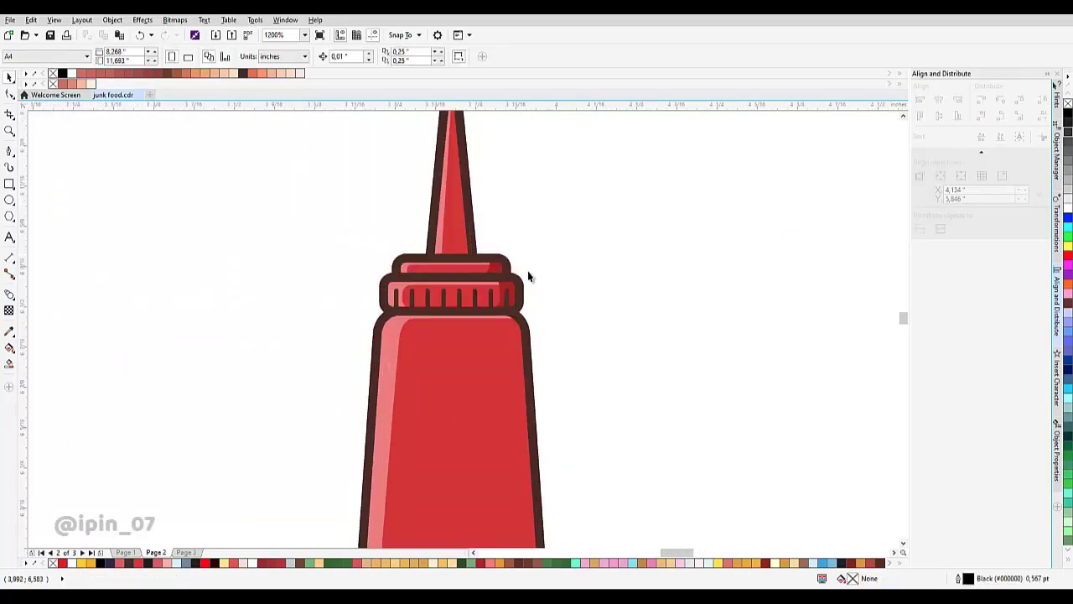
{"action": "scroll", "coordinate": [503, 311], "scroll_direction": "up", "scroll_amount": 3}
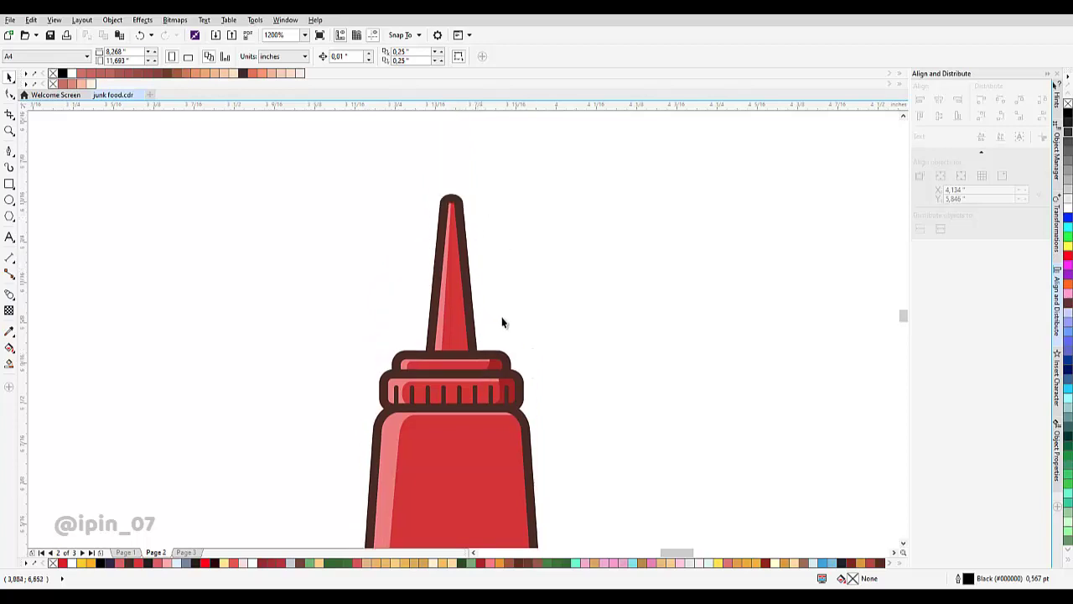
{"action": "scroll", "coordinate": [502, 318], "scroll_direction": "down", "scroll_amount": 1}
{"action": "key", "text": "space"}
{"action": "scroll", "coordinate": [494, 302], "scroll_direction": "up", "scroll_amount": 3}
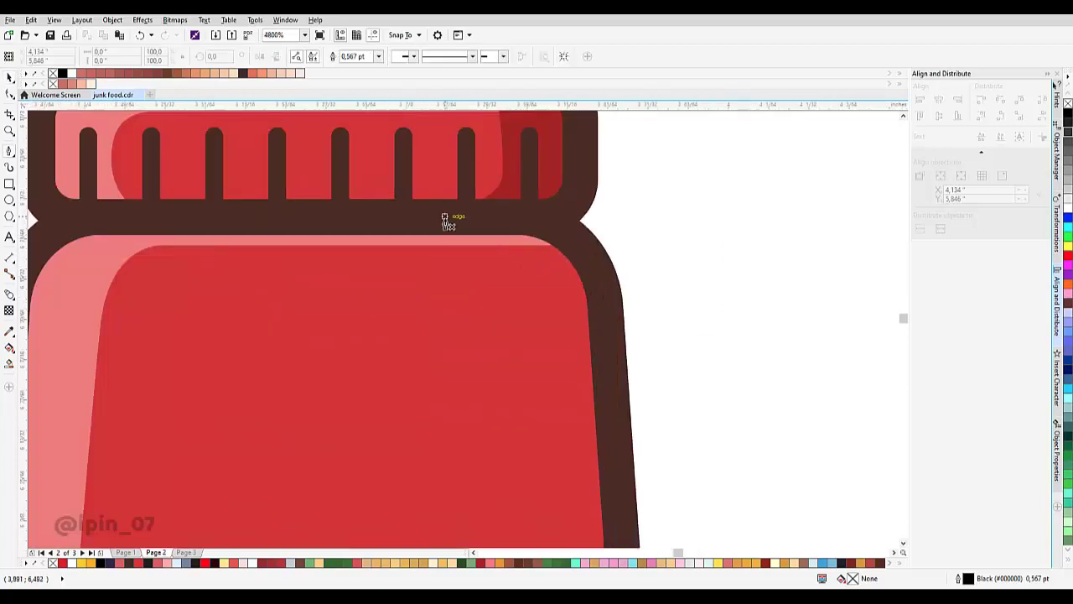
{"action": "scroll", "coordinate": [445, 221], "scroll_direction": "up", "scroll_amount": 1}
{"action": "left_click_drag", "start_coordinate": [344, 220], "coordinate": [381, 223]}
{"action": "left_click_drag", "start_coordinate": [539, 311], "coordinate": [559, 215]}
{"action": "left_click_drag", "start_coordinate": [576, 243], "coordinate": [602, 315]}
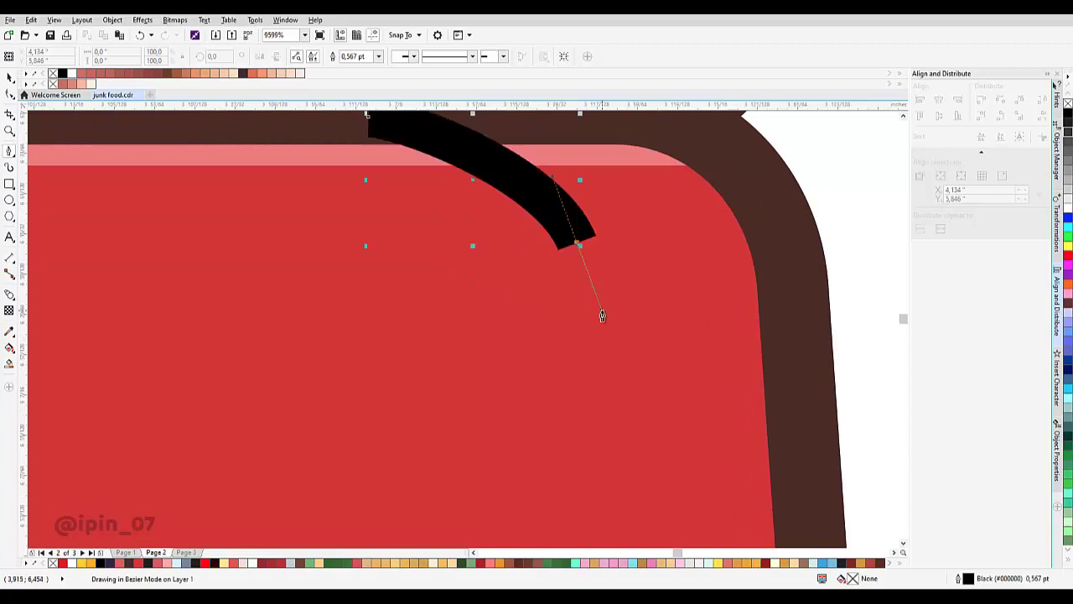
- Run the outline straight down inside the body's right side and curve it inward through the base
{"action": "scroll", "coordinate": [602, 315], "scroll_direction": "down", "scroll_amount": 2}
{"action": "left_click_drag", "start_coordinate": [587, 495], "coordinate": [577, 268]}
{"action": "left_click_drag", "start_coordinate": [557, 470], "coordinate": [594, 175]}
{"action": "mouse_move", "coordinate": [600, 428]}
{"action": "left_mouse_down"}
{"action": "mouse_move", "coordinate": [609, 211]}
{"action": "mouse_move", "coordinate": [581, 265]}
{"action": "left_mouse_up"}
{"action": "key", "text": "ctrl+z"}
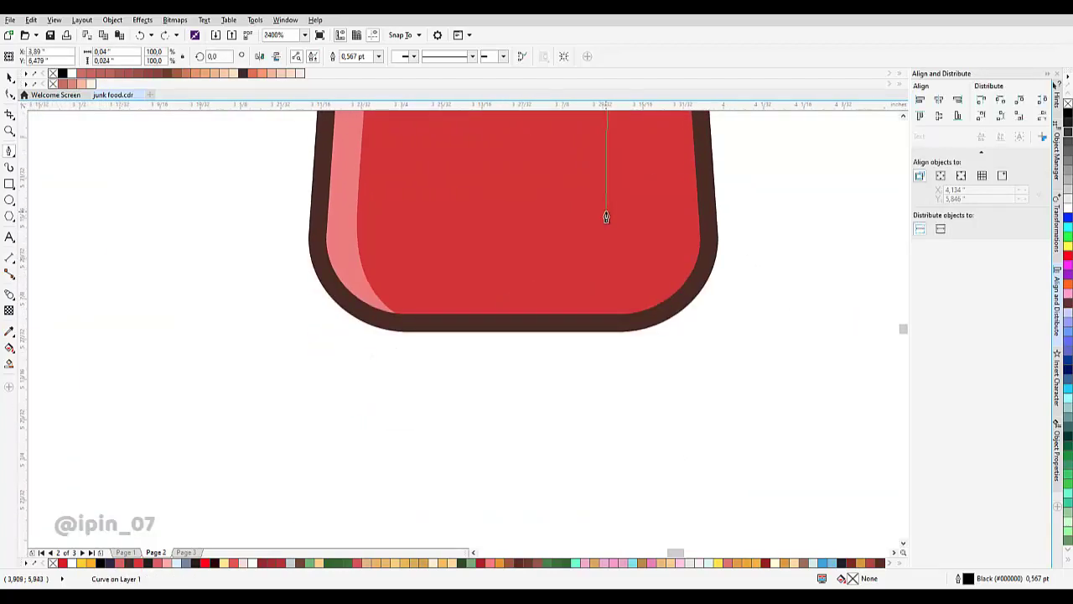
{"action": "left_click_drag", "start_coordinate": [607, 211], "coordinate": [597, 287]}
{"action": "left_click_drag", "start_coordinate": [477, 325], "coordinate": [389, 334]}
- Close the body outline with a large loop below the base, outside the right side and over the cap to the starting point
{"action": "scroll", "coordinate": [388, 338], "scroll_direction": "down", "scroll_amount": 1}
{"action": "left_click_drag", "start_coordinate": [532, 369], "coordinate": [520, 434]}
{"action": "left_click_drag", "start_coordinate": [613, 398], "coordinate": [670, 320]}
{"action": "scroll", "coordinate": [642, 238], "scroll_direction": "down", "scroll_amount": 1}
{"action": "left_click_drag", "start_coordinate": [642, 221], "coordinate": [597, 364]}
{"action": "left_click_drag", "start_coordinate": [595, 276], "coordinate": [594, 244]}
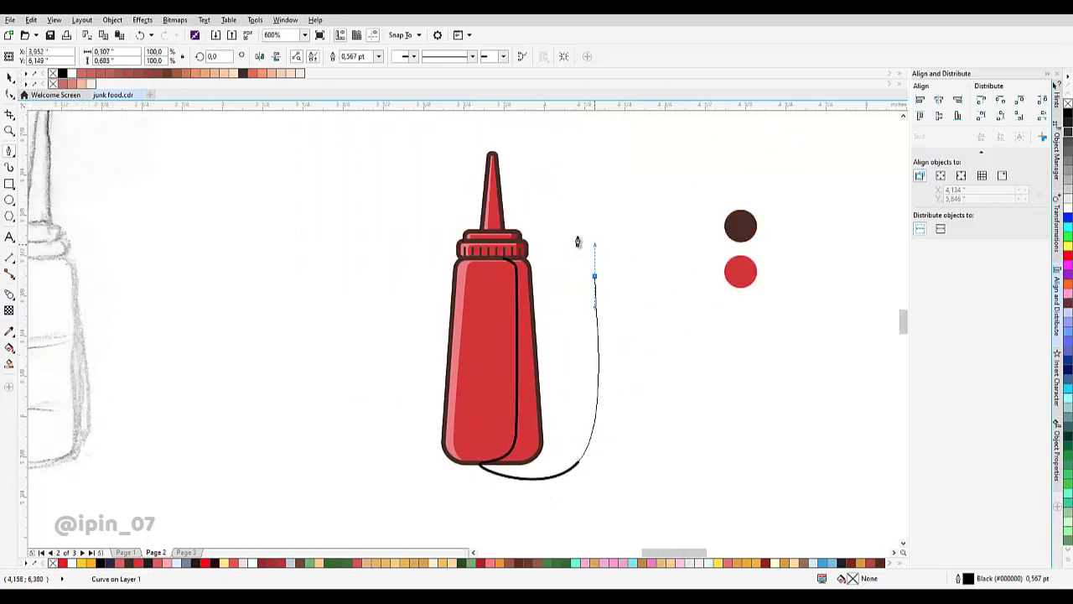
{"action": "scroll", "coordinate": [564, 233], "scroll_direction": "up", "scroll_amount": 1}
{"action": "left_click_drag", "start_coordinate": [443, 285], "coordinate": [508, 190]}
- Intersect the closed shape with the bottle body's red fill, delete the drawn shape, and select the resulting right-side strip
{"action": "key", "text": "space"}
{"action": "left_click", "coordinate": [426, 321], "text": "shift"}
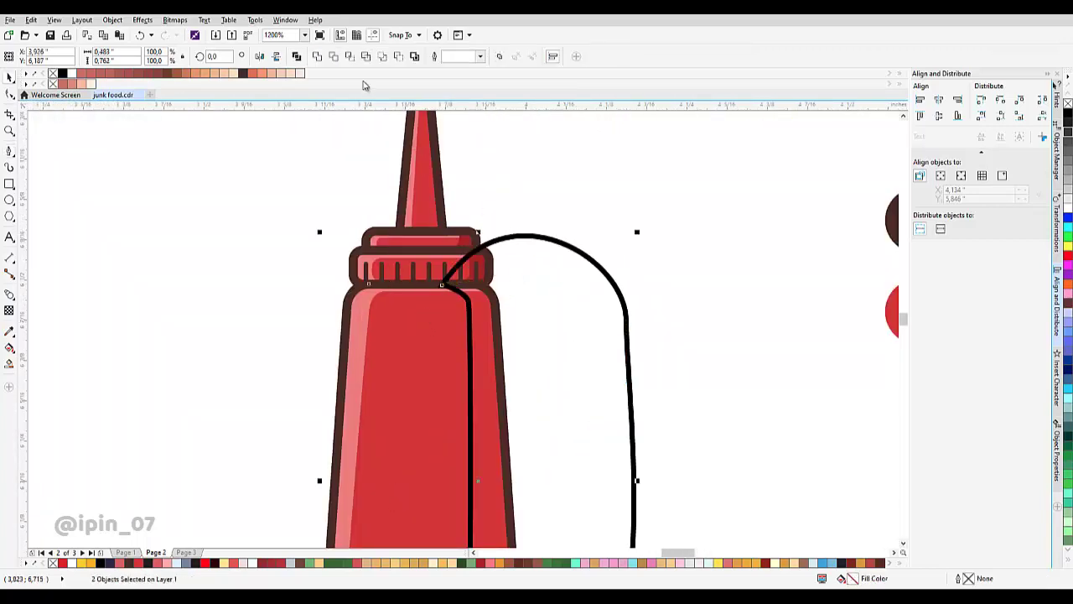
{"action": "left_click", "coordinate": [351, 57]}
{"action": "key", "text": "Delete"}
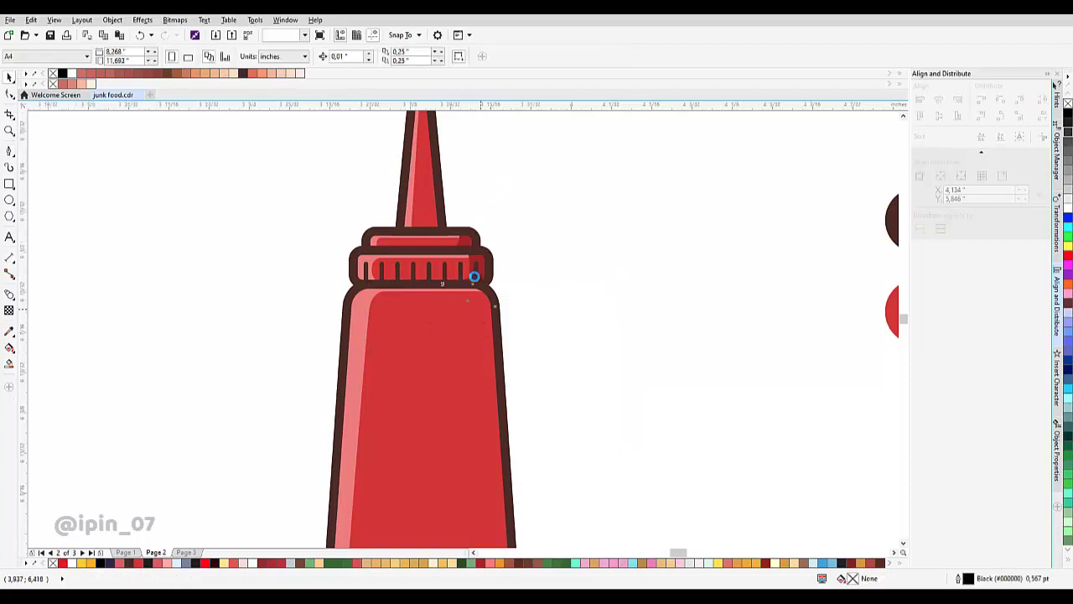
{"action": "scroll", "coordinate": [476, 278], "scroll_direction": "up", "scroll_amount": 2}
{"action": "left_click", "coordinate": [476, 274]}
- Copy the ribbed ring shadow's dark red onto the body's right-side strip with the Color Eyedropper, and deselect
{"action": "left_click", "coordinate": [10, 333]}
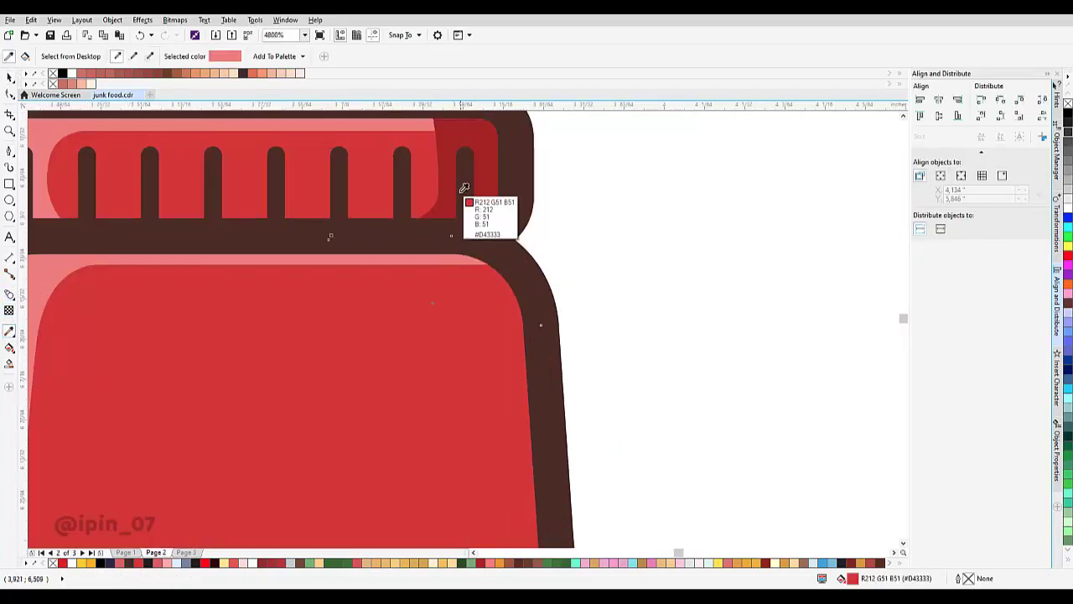
{"action": "left_click", "coordinate": [462, 194]}
{"action": "left_click", "coordinate": [468, 321]}
{"action": "scroll", "coordinate": [468, 321], "scroll_direction": "down", "scroll_amount": 2}
{"action": "key", "text": "space"}
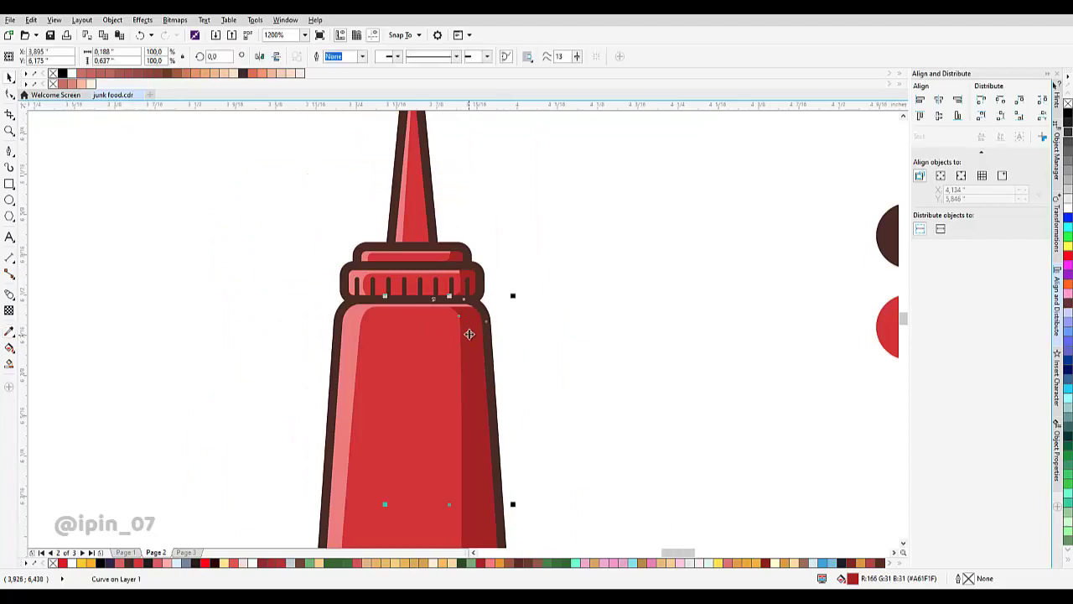
{"action": "scroll", "coordinate": [470, 330], "scroll_direction": "up", "scroll_amount": 1}
{"action": "scroll", "coordinate": [662, 280], "scroll_direction": "down", "scroll_amount": 3}
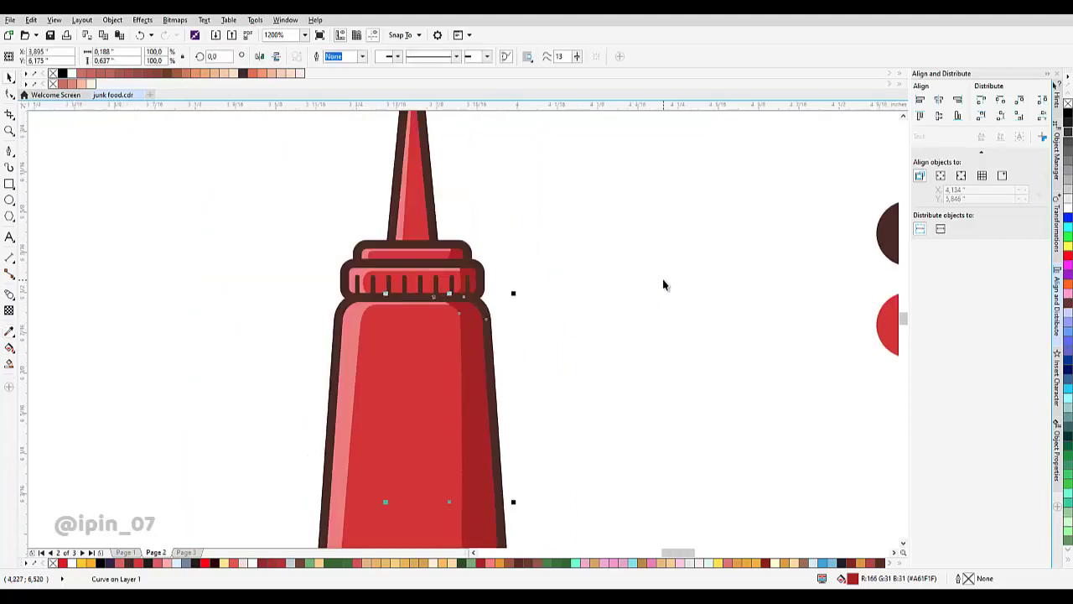
{"action": "left_click", "coordinate": [637, 280]}
{"action": "scroll", "coordinate": [624, 278], "scroll_direction": "up", "scroll_amount": 1}
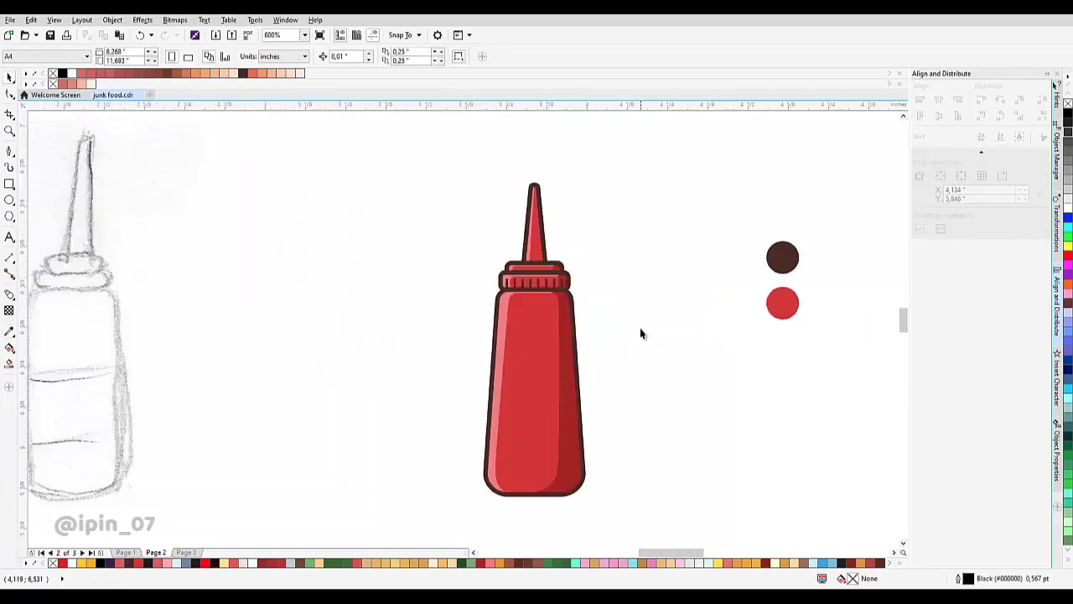
{"action": "left_click_drag", "start_coordinate": [639, 328], "coordinate": [612, 300]}
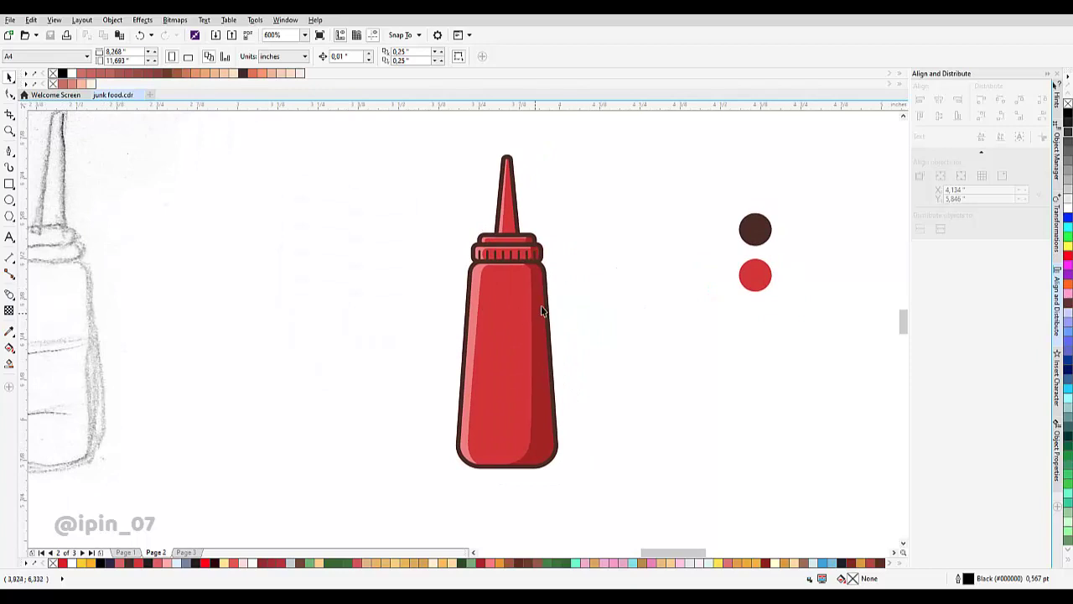
{"action": "scroll", "coordinate": [472, 279], "scroll_direction": "up", "scroll_amount": 1}
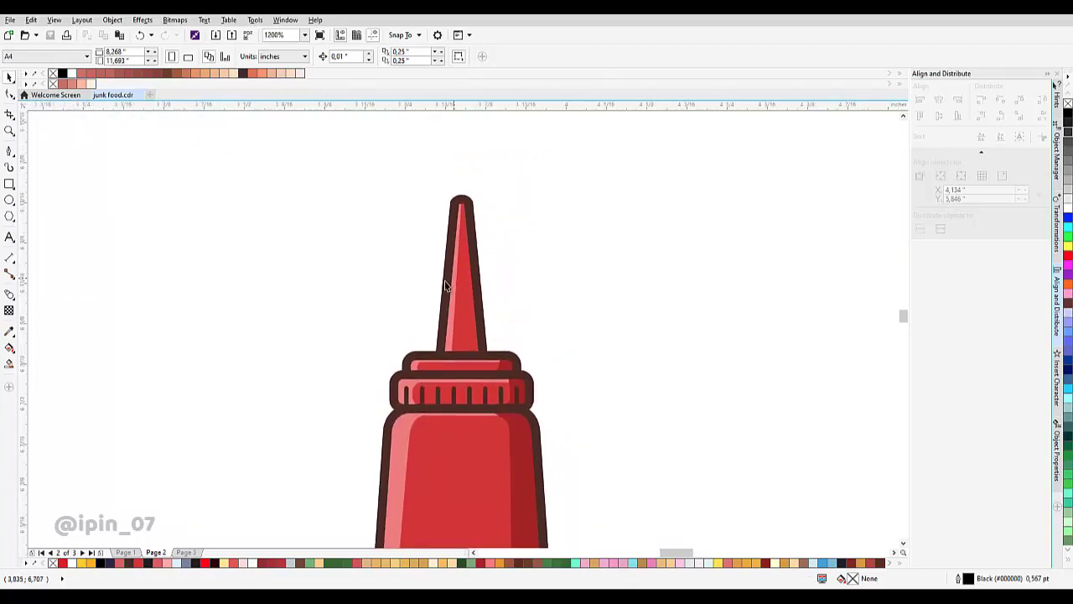
{"action": "key", "text": "i"}
{"action": "scroll", "coordinate": [474, 236], "scroll_direction": "up", "scroll_amount": 1}
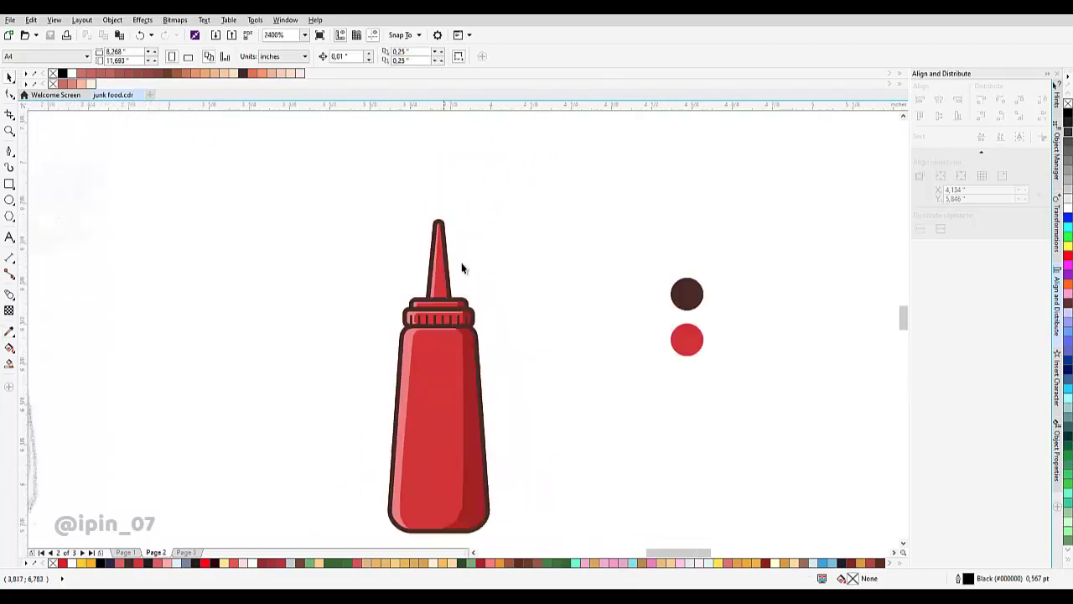
{"action": "left_click_drag", "start_coordinate": [494, 268], "coordinate": [489, 187]}
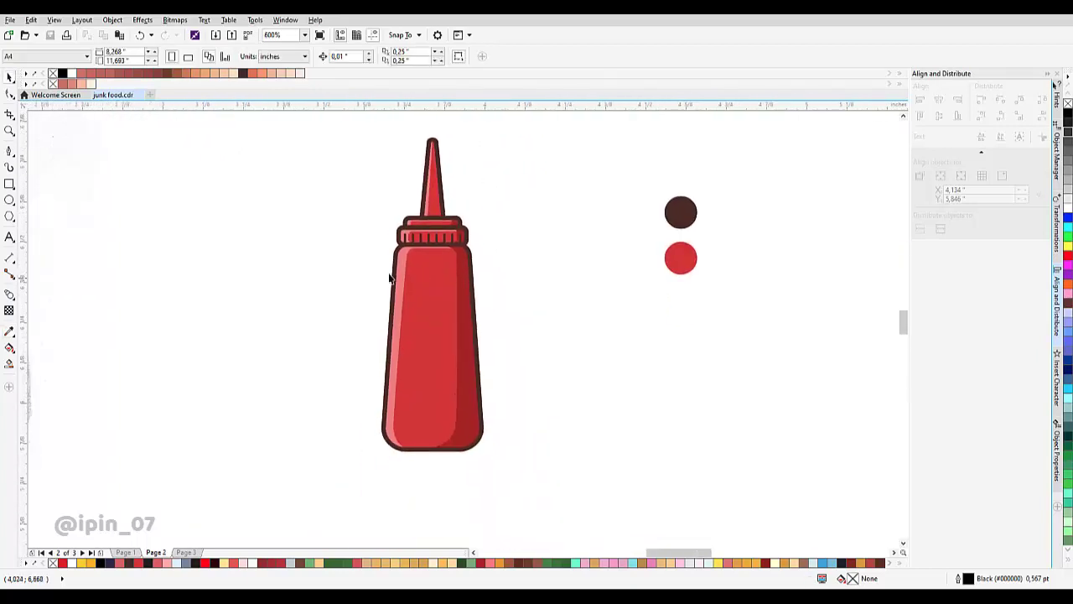
- Draw a slightly slanted straight Pen line about 0.27 inches tall along the light red highlight on the body's left side
{"action": "left_click", "coordinate": [12, 156]}
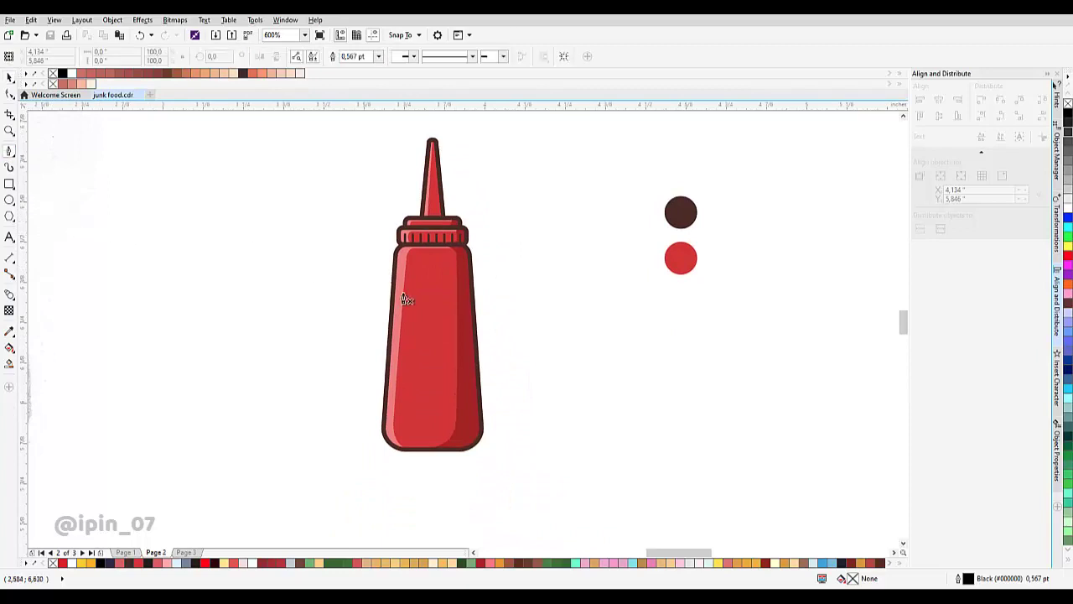
{"action": "scroll", "coordinate": [407, 300], "scroll_direction": "up", "scroll_amount": 1}
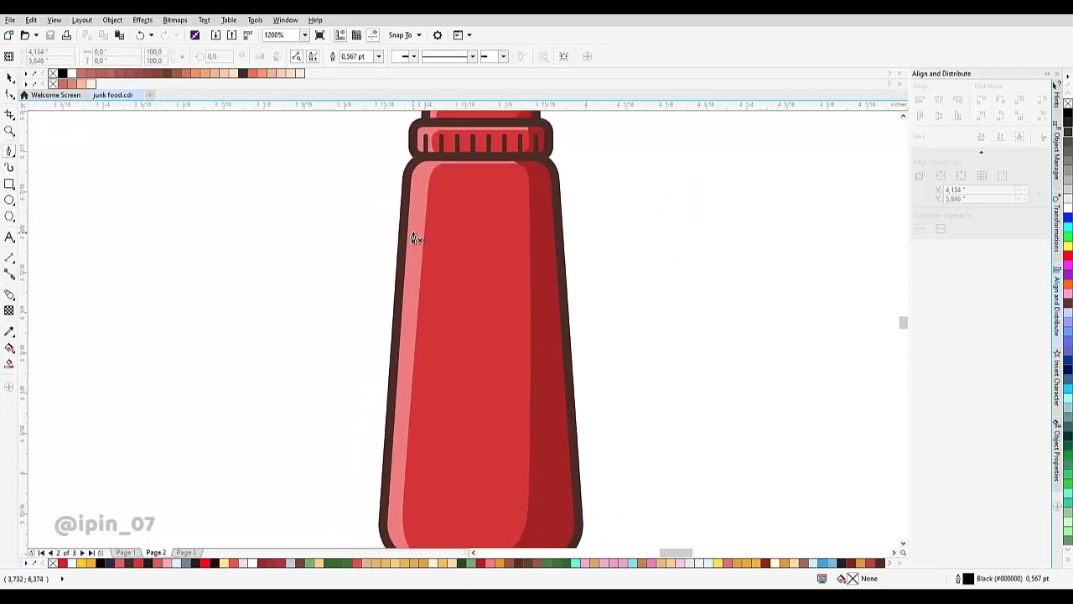
{"action": "scroll", "coordinate": [416, 239], "scroll_direction": "up", "scroll_amount": 1}
{"action": "left_click", "coordinate": [417, 218]}
{"action": "left_click_drag", "start_coordinate": [389, 418], "coordinate": [422, 292]}
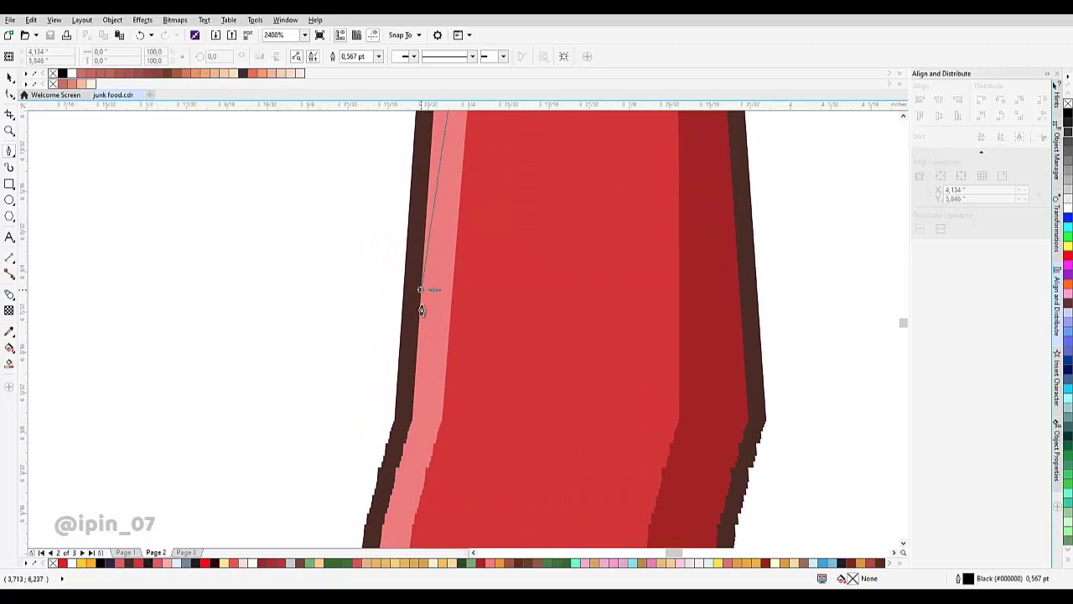
{"action": "double_click", "coordinate": [430, 436]}
{"action": "scroll", "coordinate": [411, 352], "scroll_direction": "down", "scroll_amount": 2}
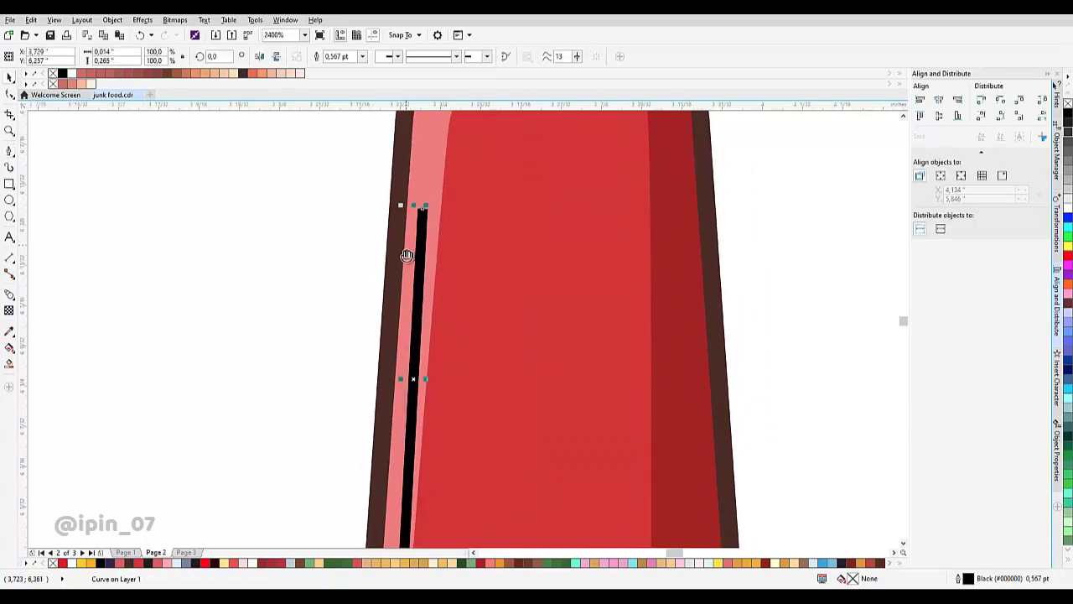
- Split the black highlight line near its upper end with the Shape tool, leaving a short dash above a gap and the long line below
{"action": "scroll", "coordinate": [399, 384], "scroll_direction": "up", "scroll_amount": 2}
{"action": "key", "text": "F10"}
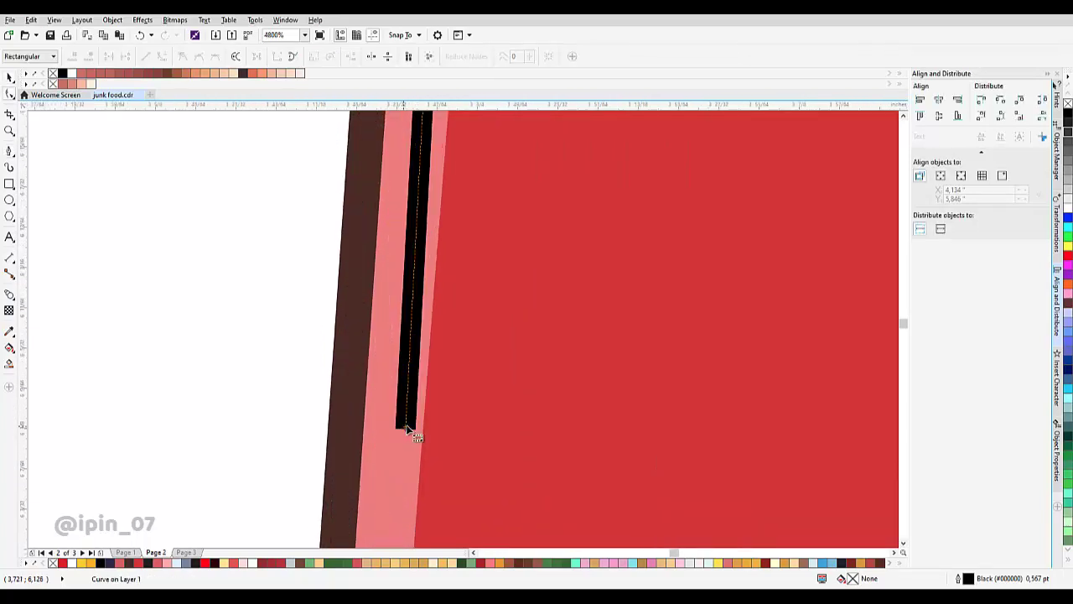
{"action": "left_click", "coordinate": [408, 429]}
{"action": "scroll", "coordinate": [419, 335], "scroll_direction": "down", "scroll_amount": 2}
{"action": "scroll", "coordinate": [431, 246], "scroll_direction": "up", "scroll_amount": 1}
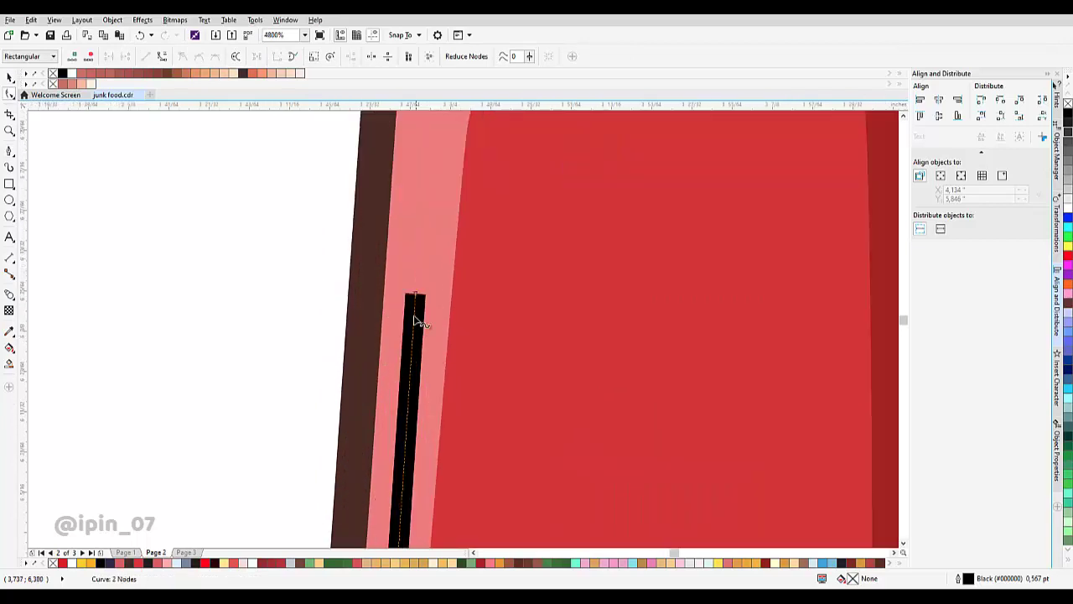
{"action": "double_click", "coordinate": [413, 313]}
{"action": "left_click_drag", "start_coordinate": [411, 391], "coordinate": [442, 260]}
{"action": "key", "text": "space"}
{"action": "double_click", "coordinate": [400, 401]}
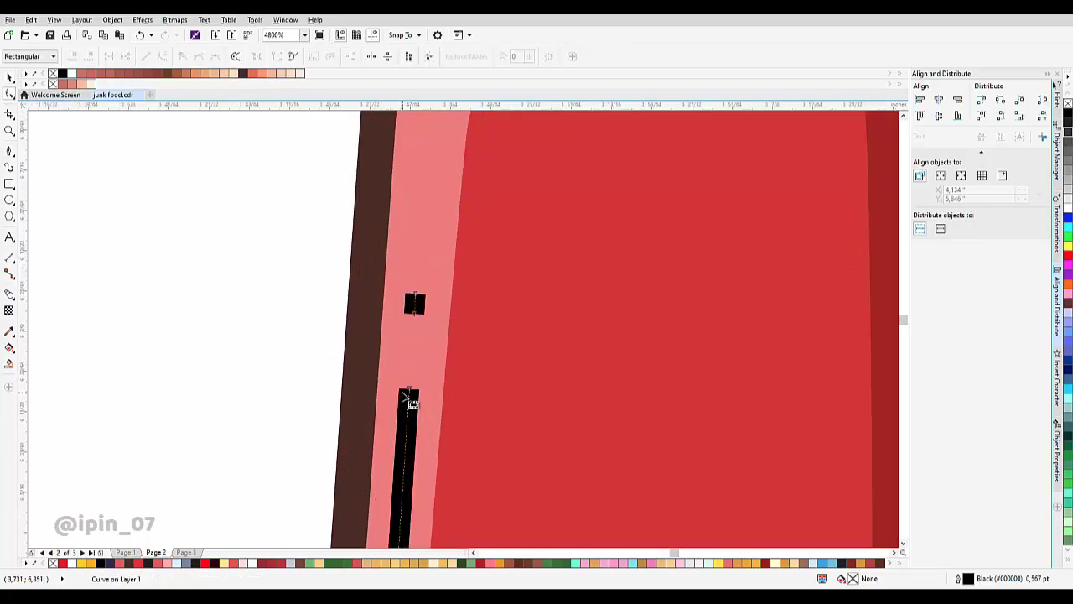
{"action": "left_click_drag", "start_coordinate": [410, 392], "coordinate": [411, 364]}
{"action": "key", "text": "space"}
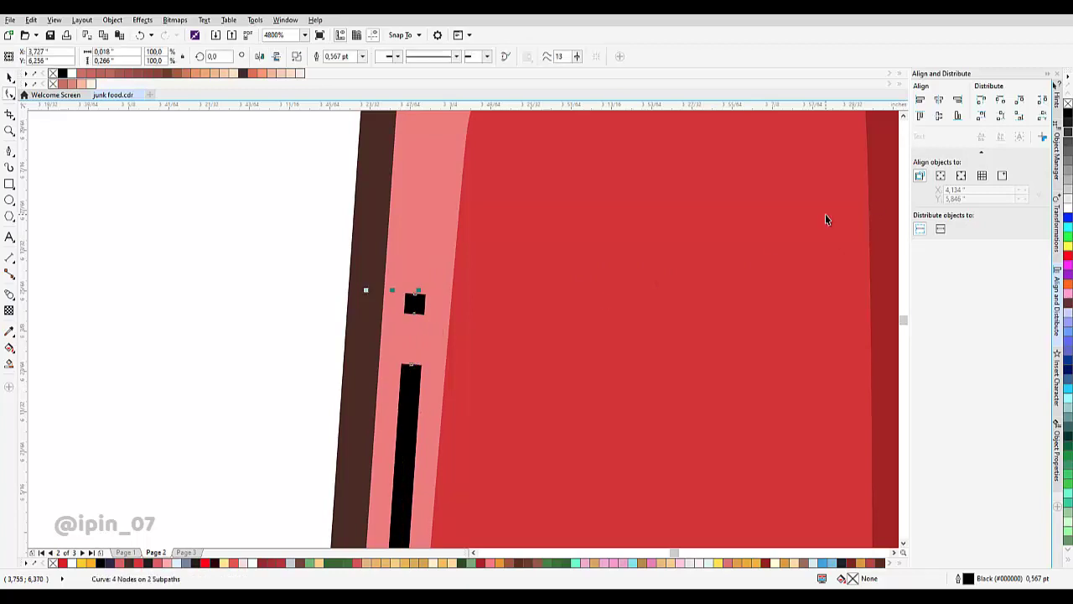
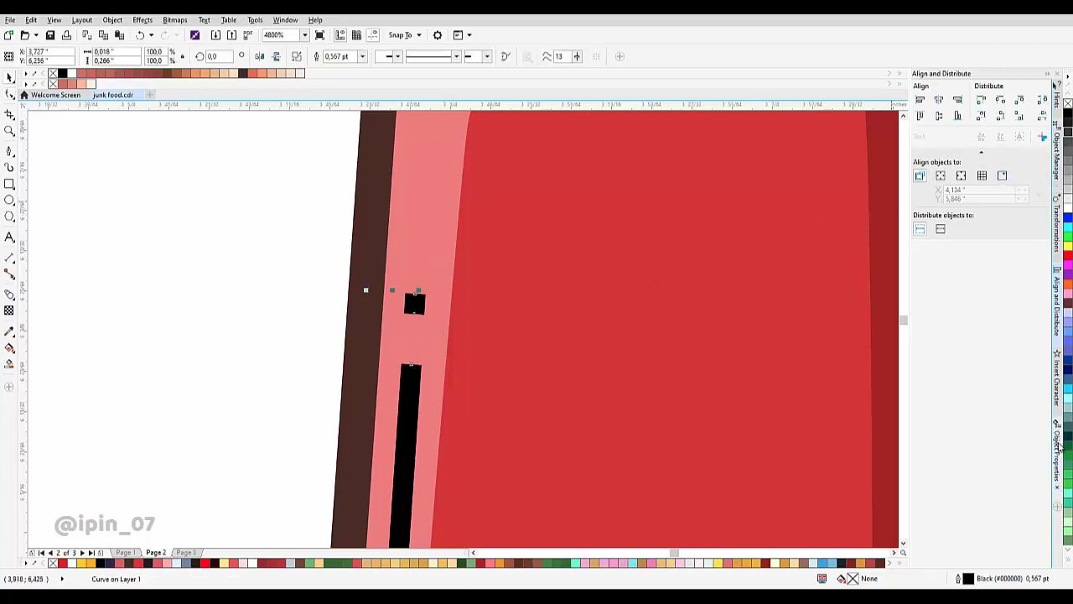
- Give the split highlight line rounded line caps and set its outline width to 0.75 pt
{"action": "left_click", "coordinate": [1058, 448]}
{"action": "left_click", "coordinate": [1016, 186]}
{"action": "left_click", "coordinate": [985, 117]}
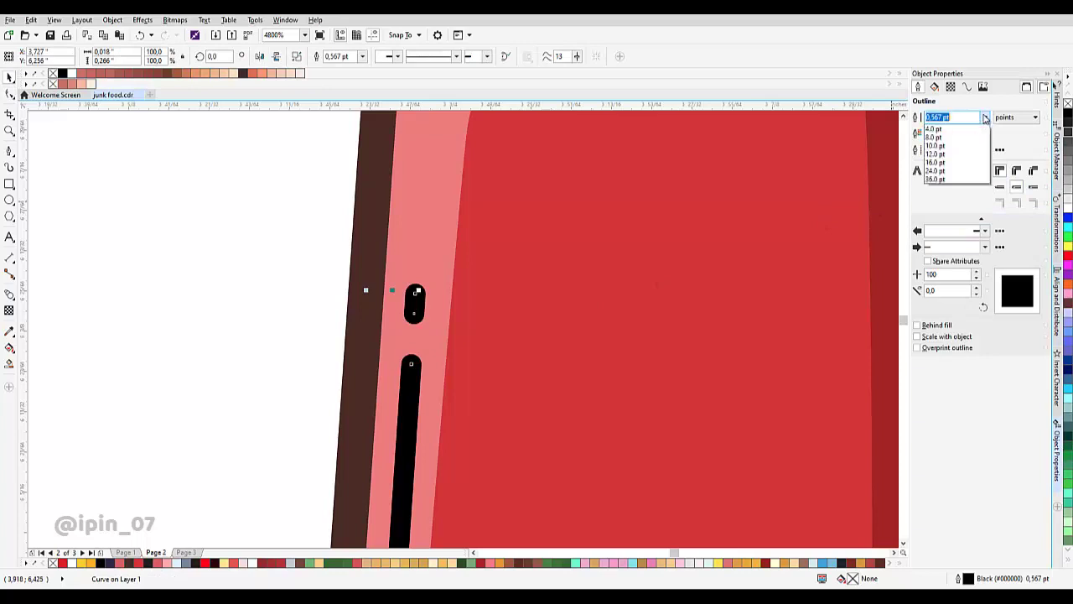
{"action": "left_click", "coordinate": [937, 137]}
{"action": "scroll", "coordinate": [444, 306], "scroll_direction": "down", "scroll_amount": 3}
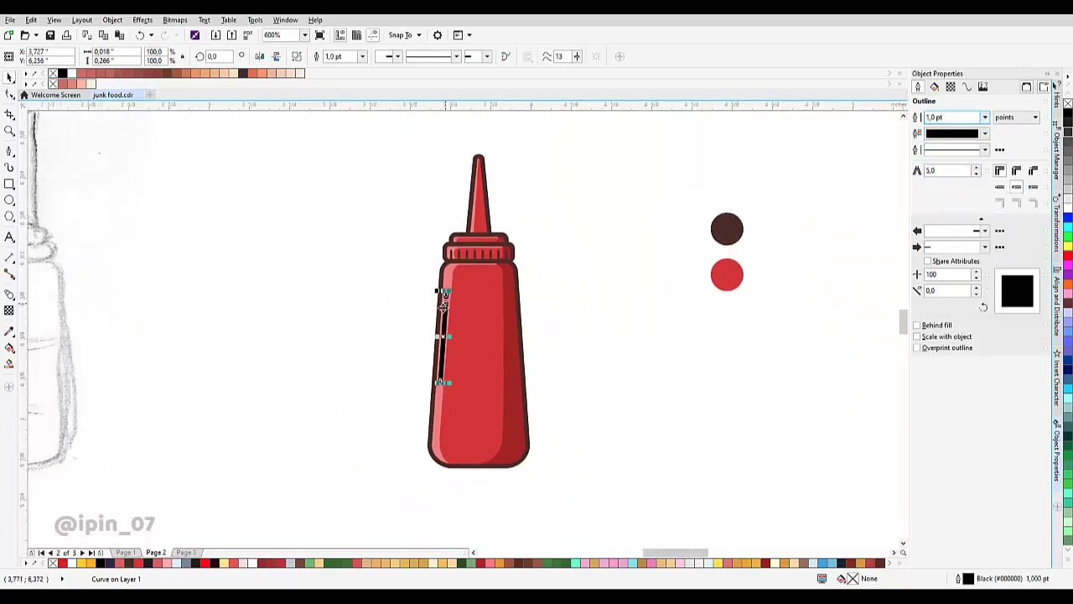
{"action": "scroll", "coordinate": [444, 306], "scroll_direction": "up", "scroll_amount": 2}
{"action": "left_click", "coordinate": [985, 118]}
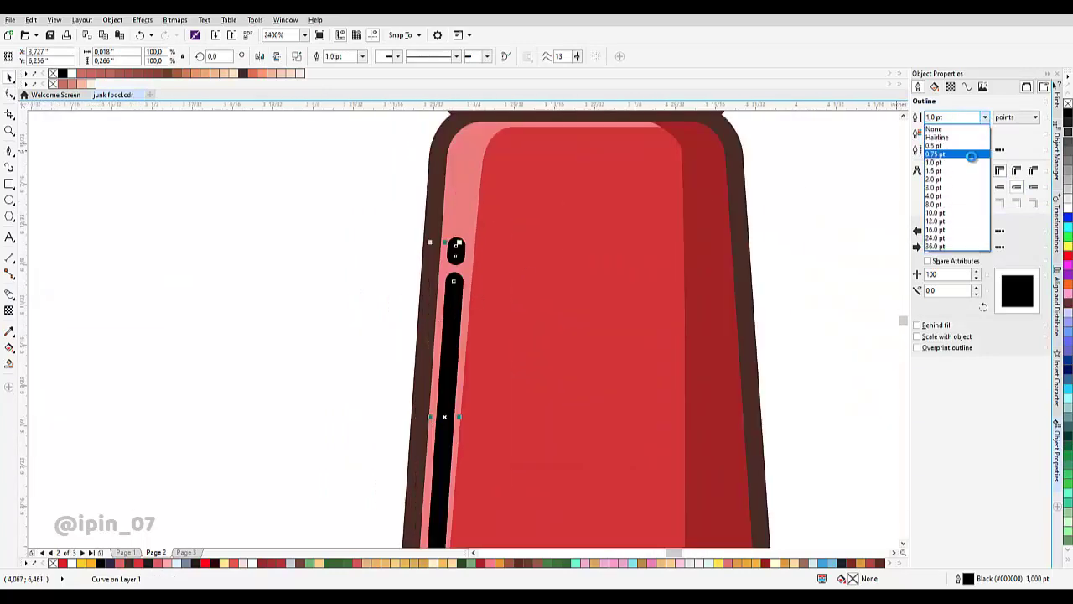
{"action": "left_click", "coordinate": [971, 156]}
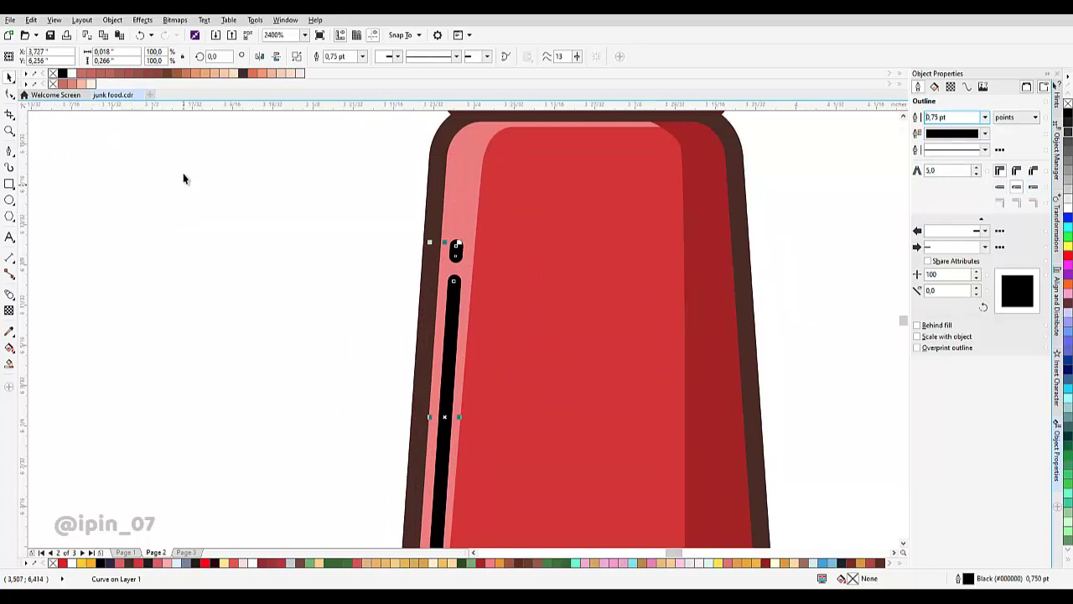
- Convert the highlight line's outline to an object, fill it with white, and deselect
{"action": "left_click", "coordinate": [141, 22]}
{"action": "mouse_move", "coordinate": [112, 21]}
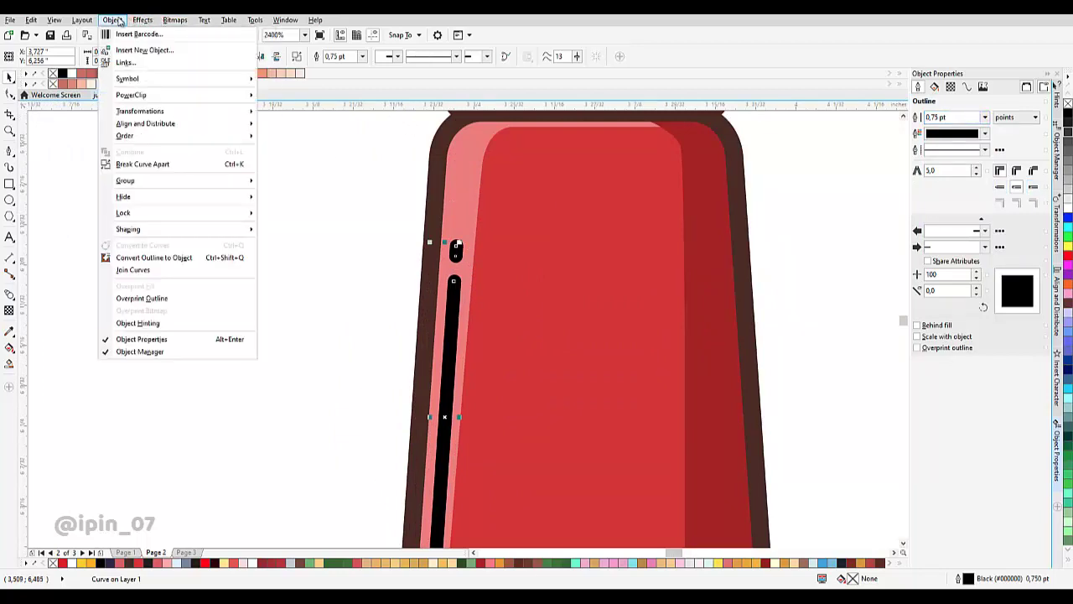
{"action": "left_click", "coordinate": [168, 257]}
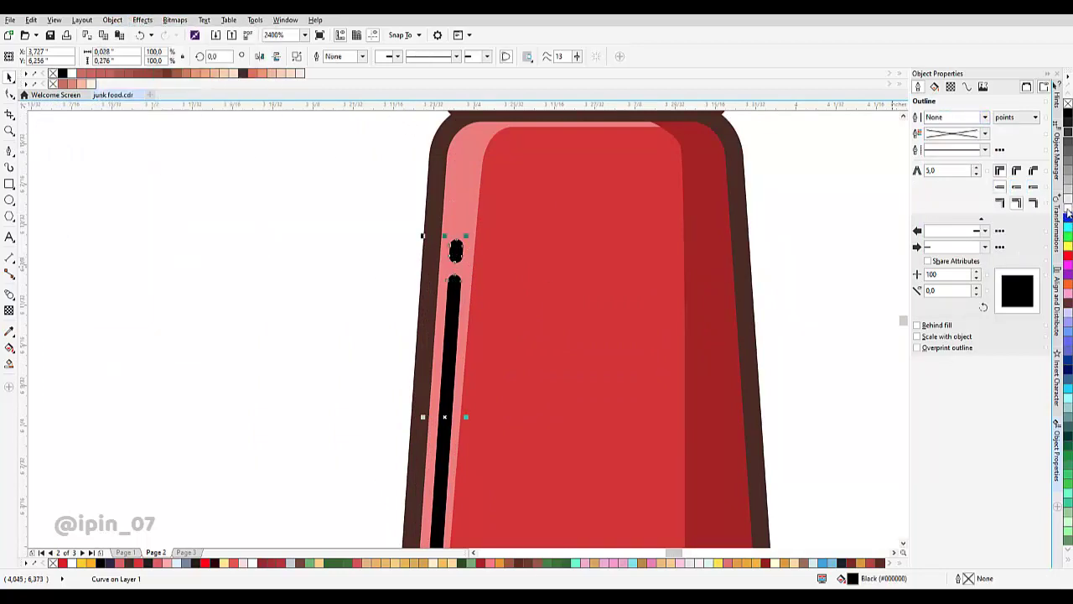
{"action": "left_click", "coordinate": [1068, 209]}
{"action": "scroll", "coordinate": [517, 309], "scroll_direction": "down", "scroll_amount": 3}
{"action": "left_click", "coordinate": [547, 282]}
{"action": "scroll", "coordinate": [508, 323], "scroll_direction": "up", "scroll_amount": 1}
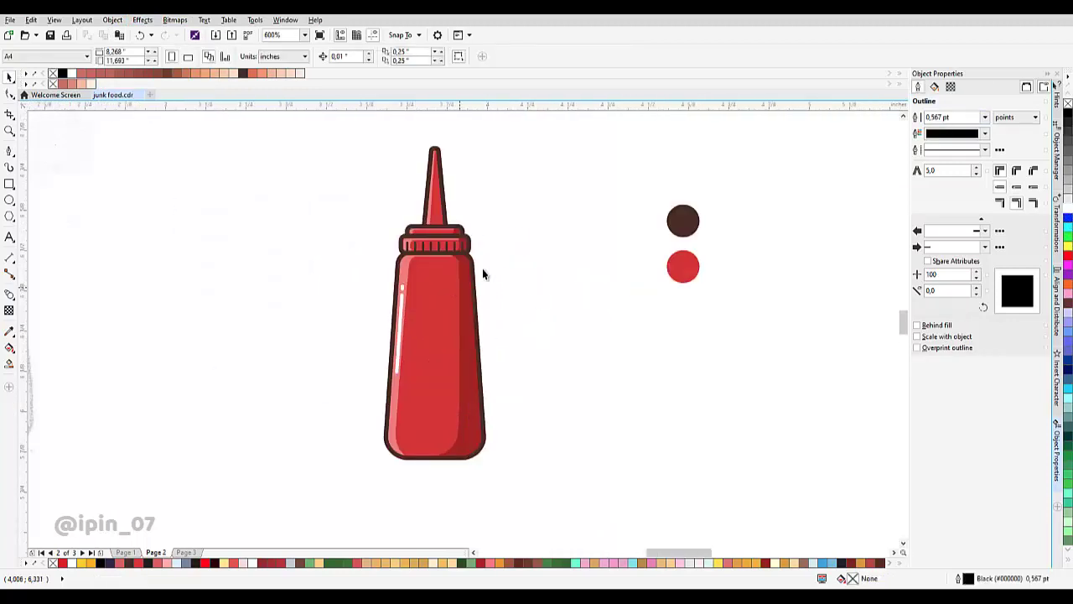
- Try adding a closed, rounded upright Pen shape beside the highlight on the upper body, and select its nodes
{"action": "left_click_drag", "start_coordinate": [480, 283], "coordinate": [482, 256]}
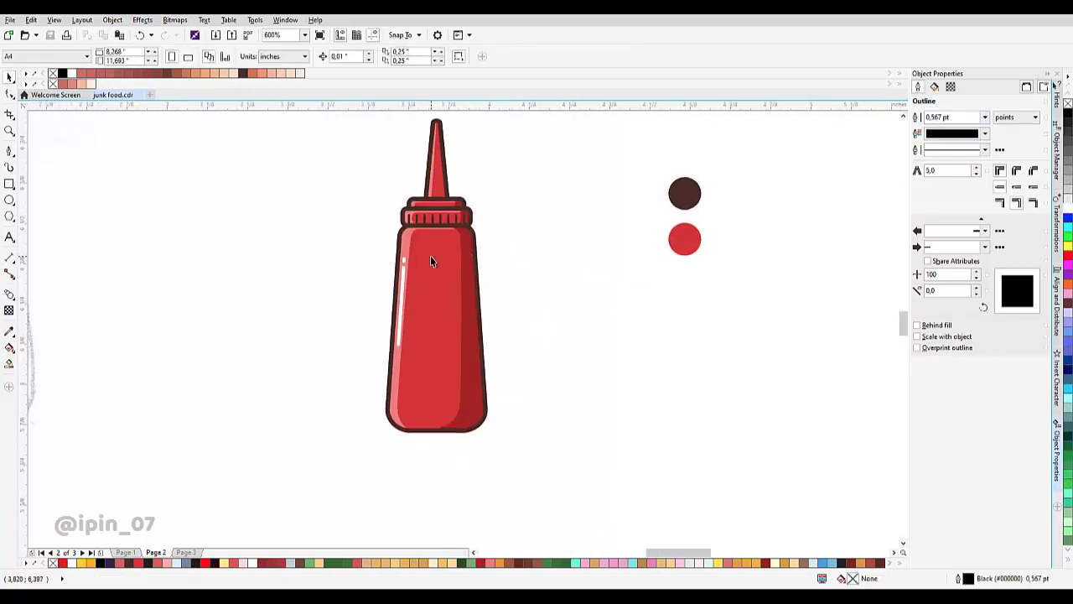
{"action": "scroll", "coordinate": [430, 257], "scroll_direction": "up", "scroll_amount": 2}
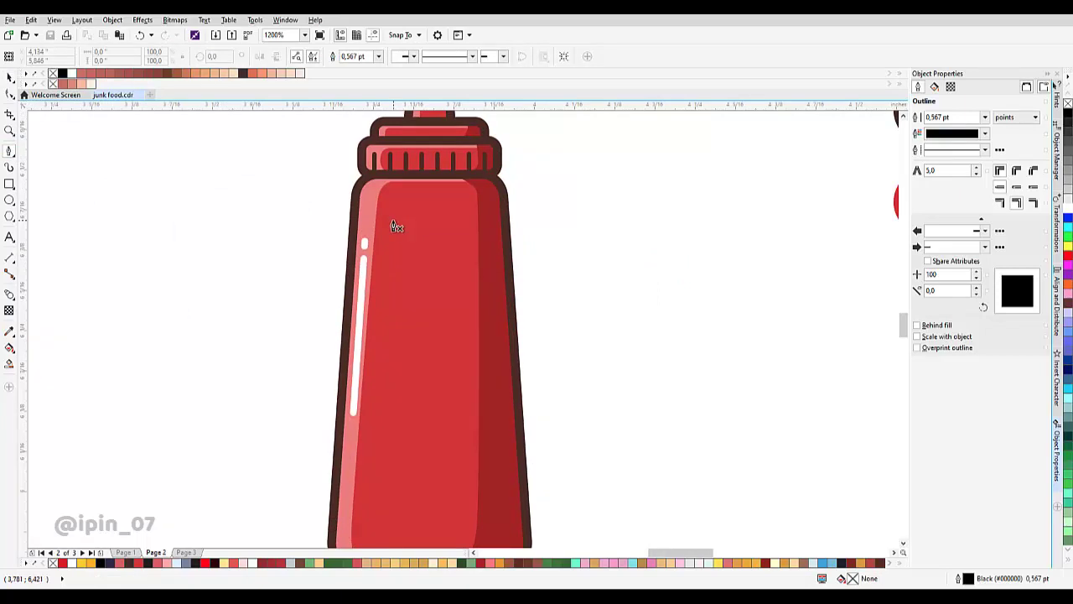
{"action": "scroll", "coordinate": [394, 232], "scroll_direction": "down", "scroll_amount": 2}
{"action": "scroll", "coordinate": [391, 240], "scroll_direction": "up", "scroll_amount": 2}
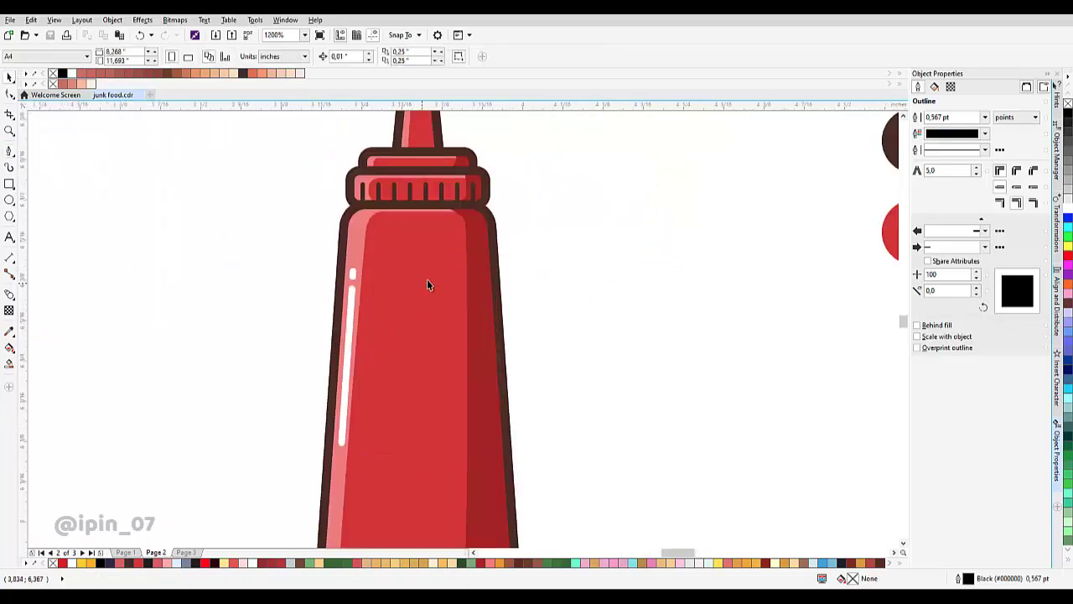
{"action": "key", "text": "F10"}
{"action": "scroll", "coordinate": [369, 241], "scroll_direction": "up", "scroll_amount": 1}
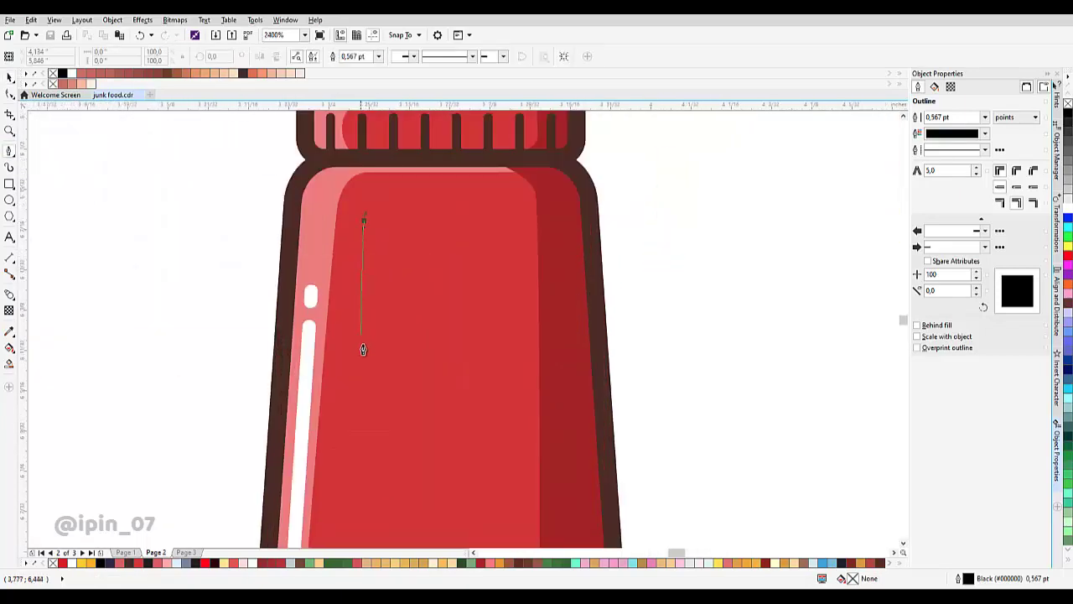
{"action": "left_click_drag", "start_coordinate": [361, 367], "coordinate": [383, 389]}
{"action": "left_click", "coordinate": [434, 368]}
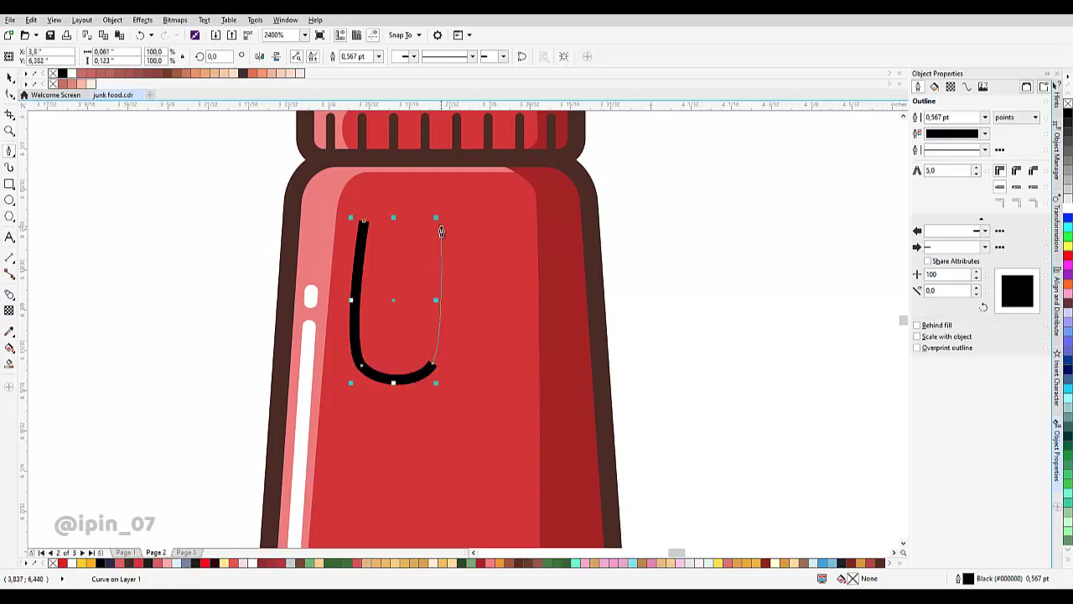
{"action": "left_click_drag", "start_coordinate": [441, 227], "coordinate": [435, 210]}
{"action": "left_click", "coordinate": [364, 221]}
{"action": "key", "text": "F10"}
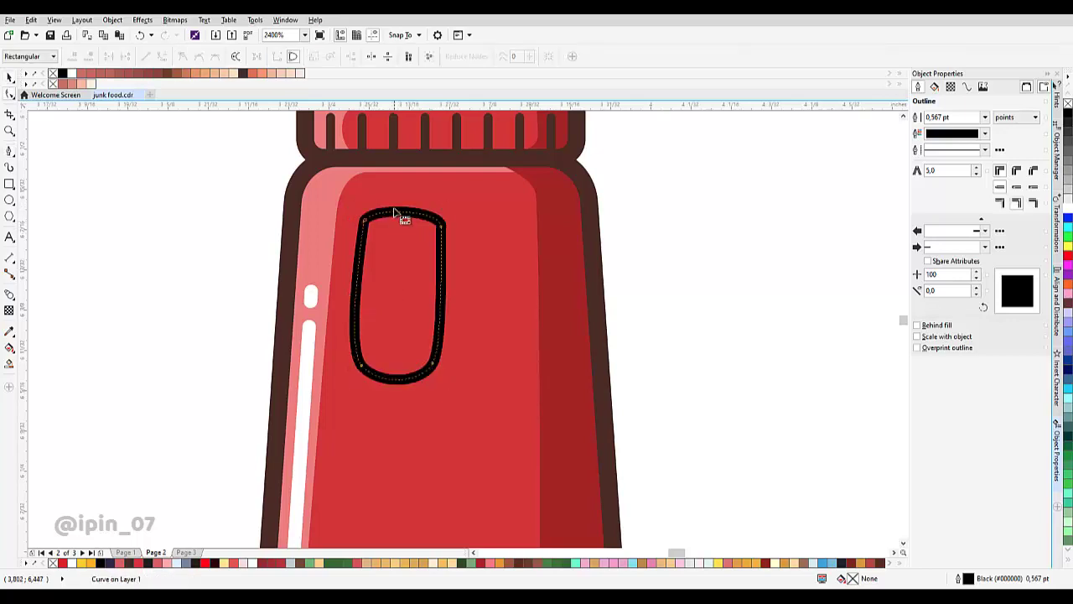
{"action": "right_click", "coordinate": [431, 151]}
{"action": "left_click", "coordinate": [467, 228]}
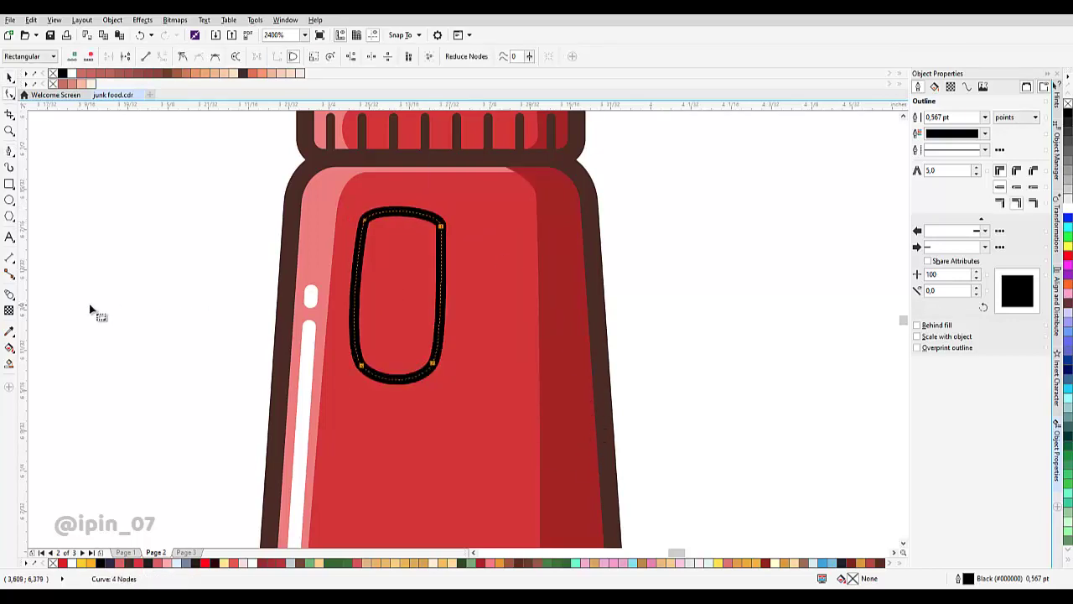
- Try colouring the rounded shape with the body highlight's light red using the Color Eyedropper, and remove its outline
{"action": "left_click", "coordinate": [12, 332]}
{"action": "left_click", "coordinate": [324, 218]}
{"action": "left_click", "coordinate": [372, 249]}
{"action": "key", "text": "space"}
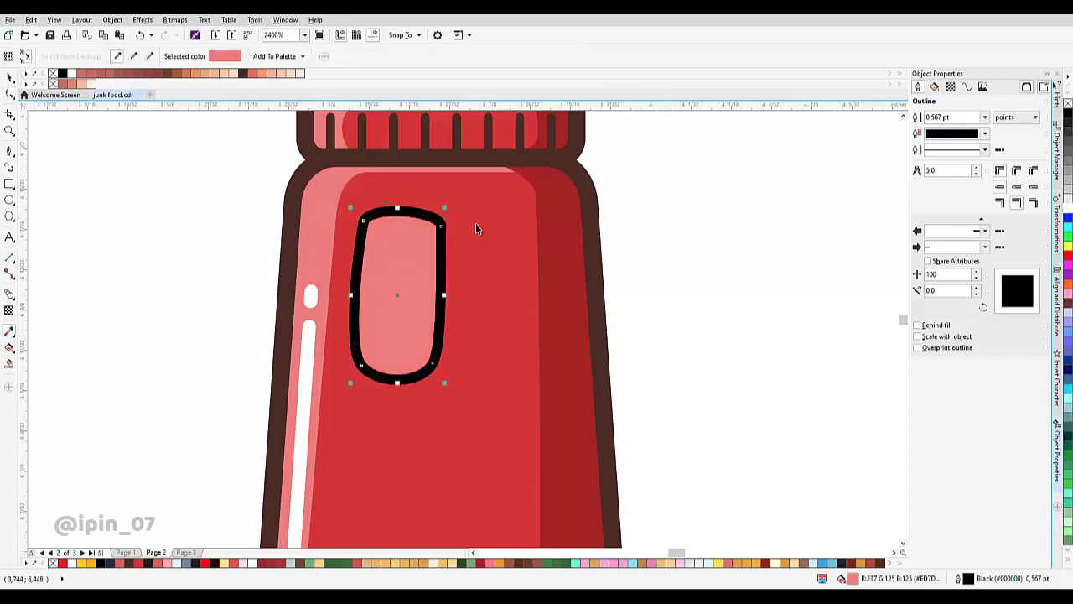
{"action": "right_click", "coordinate": [1066, 103]}
{"action": "left_click", "coordinate": [795, 148]}
{"action": "scroll", "coordinate": [401, 292], "scroll_direction": "down", "scroll_amount": 4}
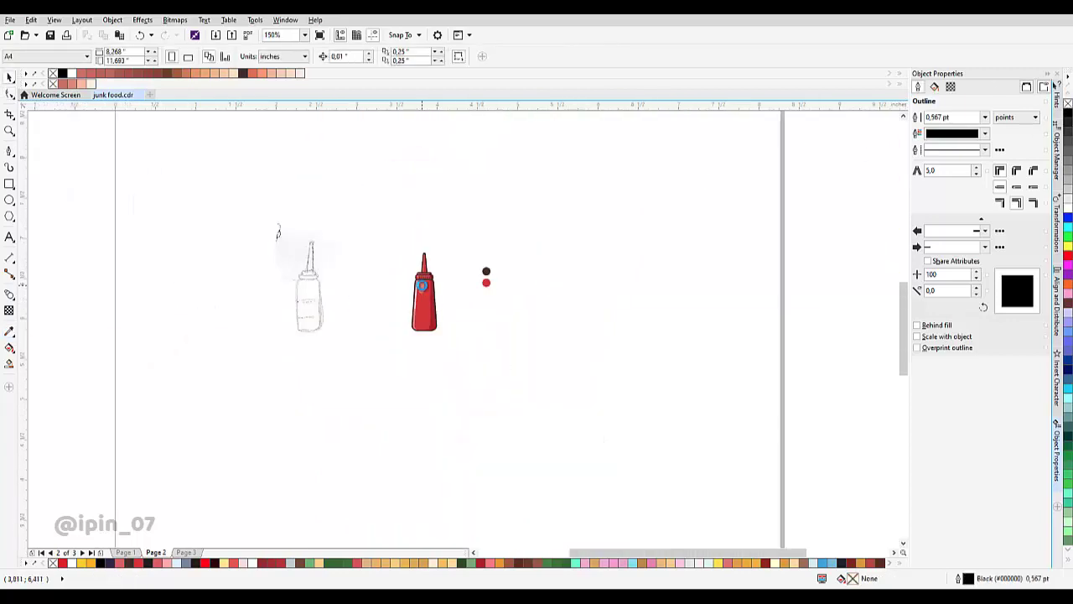
{"action": "scroll", "coordinate": [423, 285], "scroll_direction": "up", "scroll_amount": 2}
{"action": "scroll", "coordinate": [515, 310], "scroll_direction": "down", "scroll_amount": 3}
{"action": "scroll", "coordinate": [518, 278], "scroll_direction": "up", "scroll_amount": 3}
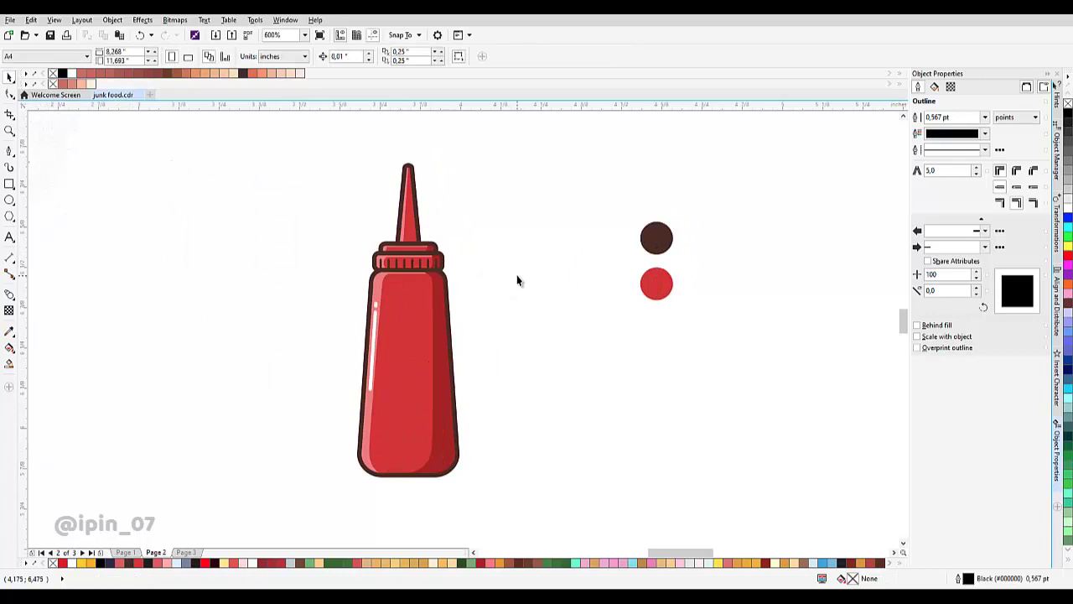
- Try reshaping the upper end of the body's light red highlight by moving its nodes with the Shape tool
{"action": "scroll", "coordinate": [385, 273], "scroll_direction": "up", "scroll_amount": 3}
{"action": "double_click", "coordinate": [378, 280]}
{"action": "left_click_drag", "start_coordinate": [328, 270], "coordinate": [465, 369]}
{"action": "left_click_drag", "start_coordinate": [422, 265], "coordinate": [430, 293]}
{"action": "scroll", "coordinate": [514, 300], "scroll_direction": "down", "scroll_amount": 5}
{"action": "key", "text": "space"}
{"action": "scroll", "coordinate": [513, 289], "scroll_direction": "up", "scroll_amount": 4}
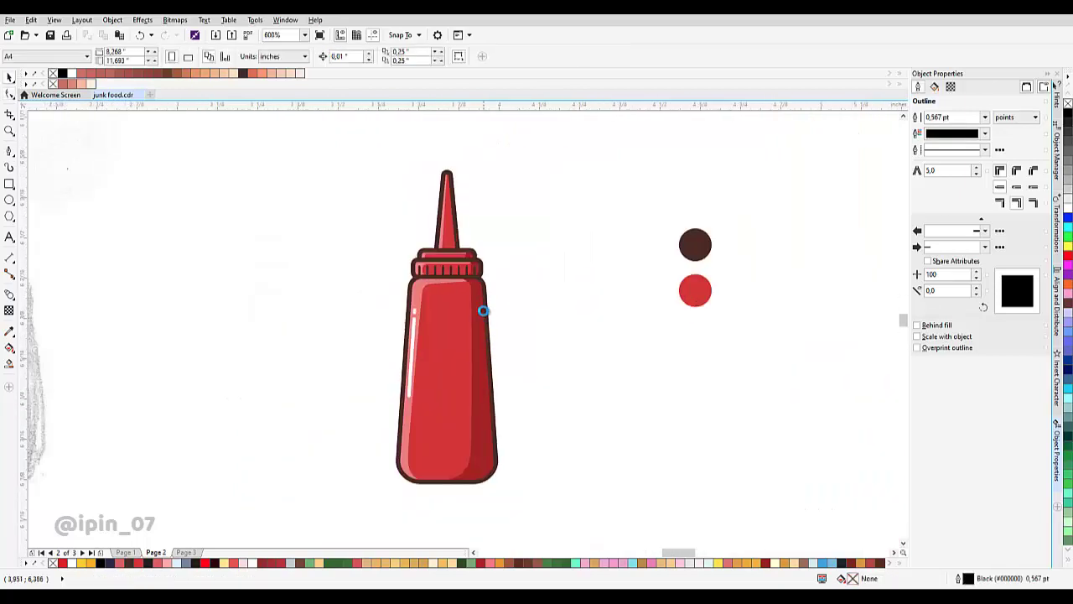
{"action": "scroll", "coordinate": [474, 278], "scroll_direction": "down", "scroll_amount": 3}
{"action": "left_click", "coordinate": [505, 288]}
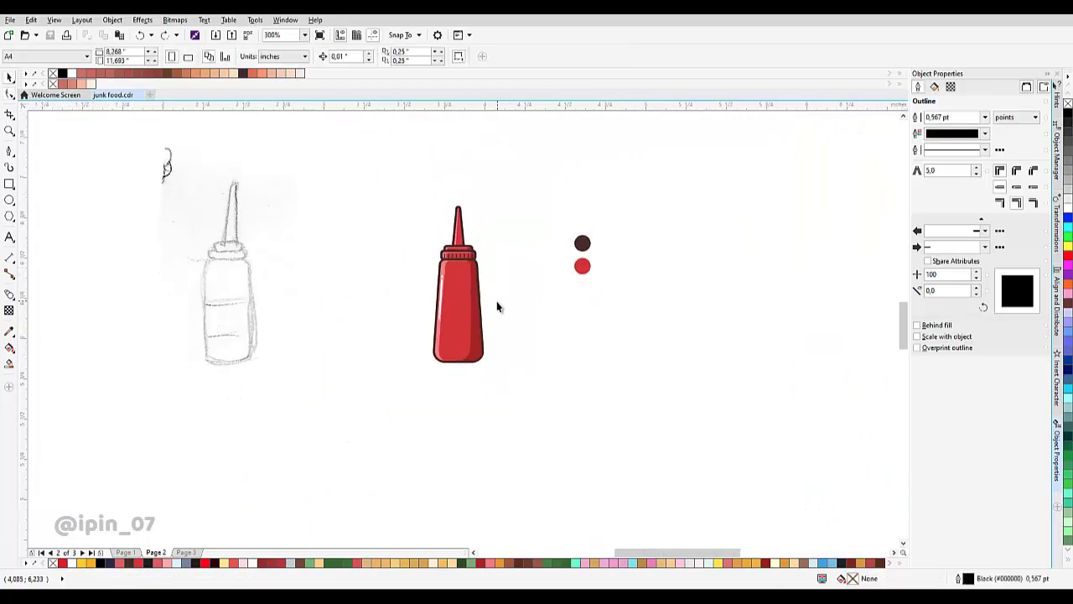
- Widen the lower end of the body's light red highlight by moving its inner and bottom nodes toward the body's centre
{"action": "scroll", "coordinate": [456, 356], "scroll_direction": "up", "scroll_amount": 3}
{"action": "double_click", "coordinate": [369, 353]}
{"action": "left_click_drag", "start_coordinate": [354, 358], "coordinate": [426, 409]}
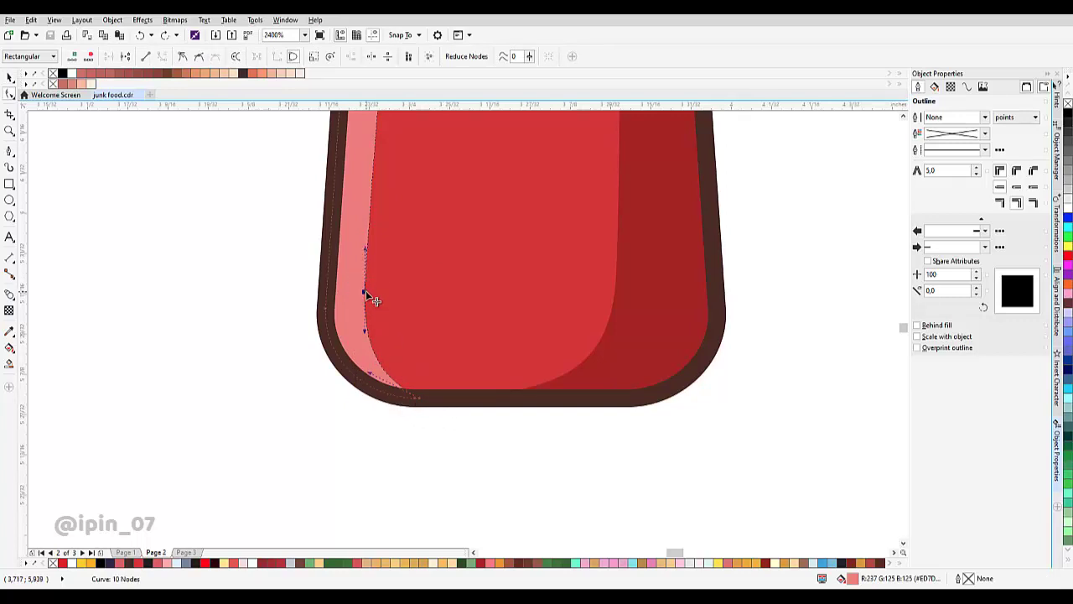
{"action": "left_click_drag", "start_coordinate": [365, 290], "coordinate": [379, 287]}
{"action": "left_click_drag", "start_coordinate": [419, 398], "coordinate": [452, 397]}
{"action": "scroll", "coordinate": [452, 398], "scroll_direction": "down", "scroll_amount": 2}
{"action": "key", "text": "space"}
{"action": "left_click", "coordinate": [560, 343]}
{"action": "scroll", "coordinate": [545, 342], "scroll_direction": "down", "scroll_amount": 1}
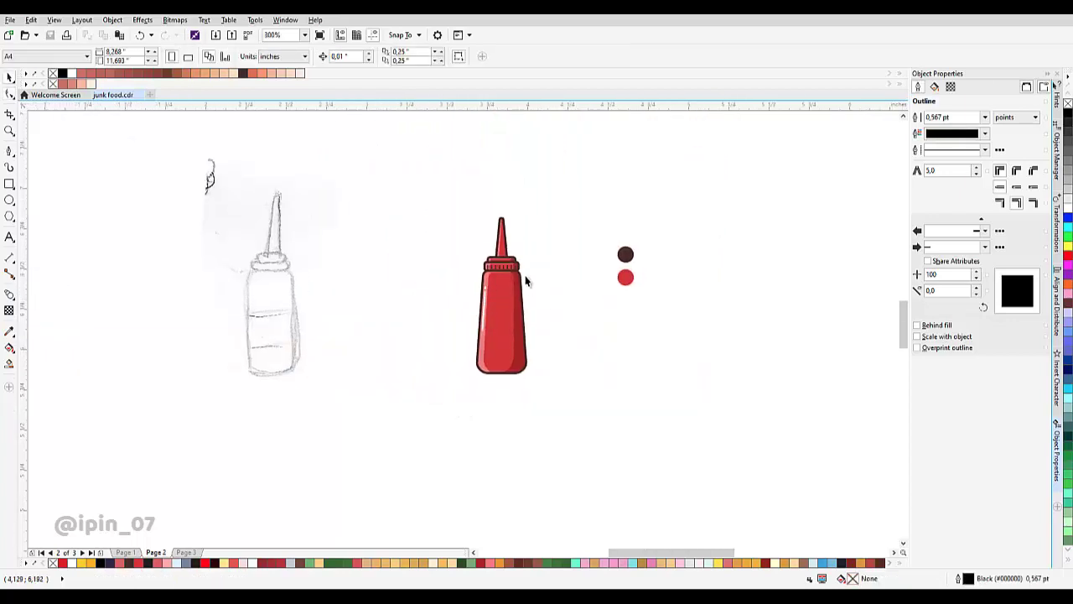
- Draw a closed Pen shape from above the nozzle tip down its middle and back up outside its right side
{"action": "scroll", "coordinate": [523, 270], "scroll_direction": "up", "scroll_amount": 2}
{"action": "scroll", "coordinate": [510, 219], "scroll_direction": "down", "scroll_amount": 2}
{"action": "scroll", "coordinate": [494, 231], "scroll_direction": "up", "scroll_amount": 4}
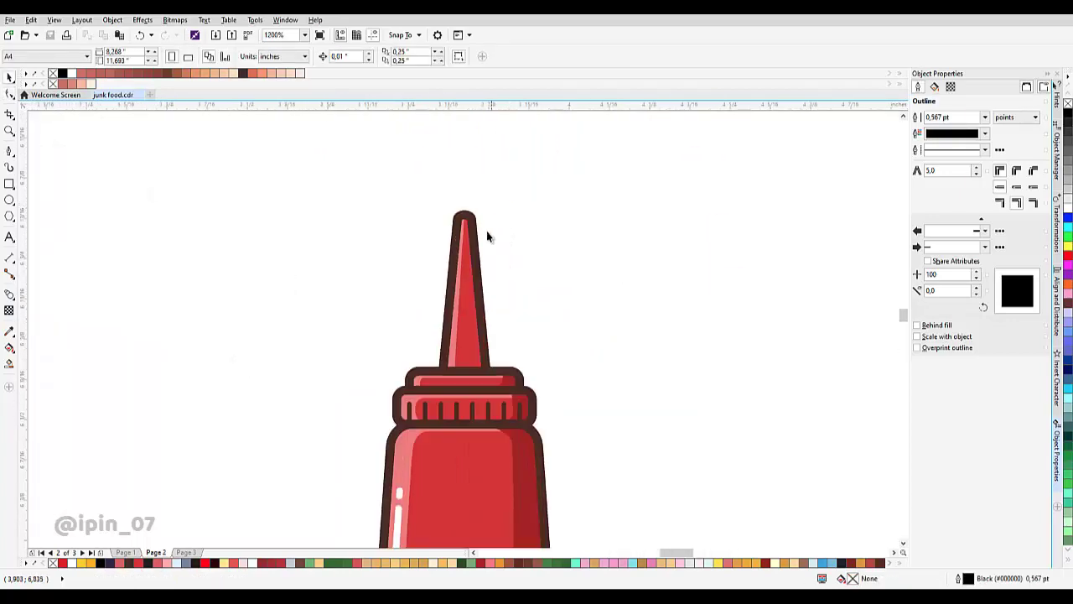
{"action": "left_click_drag", "start_coordinate": [486, 255], "coordinate": [482, 246]}
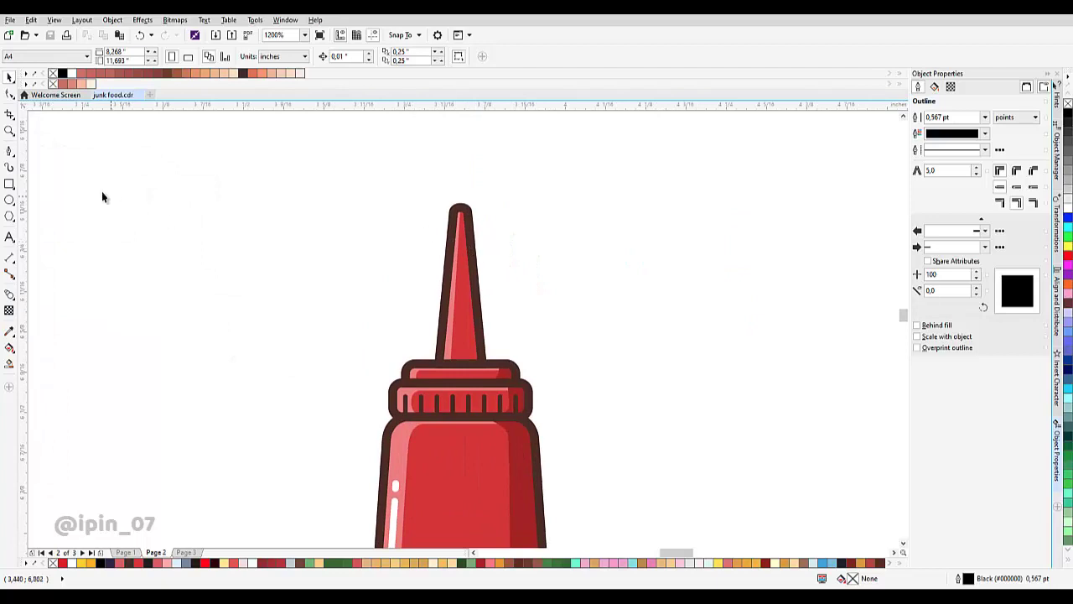
{"action": "left_click", "coordinate": [10, 151]}
{"action": "scroll", "coordinate": [466, 209], "scroll_direction": "up", "scroll_amount": 2}
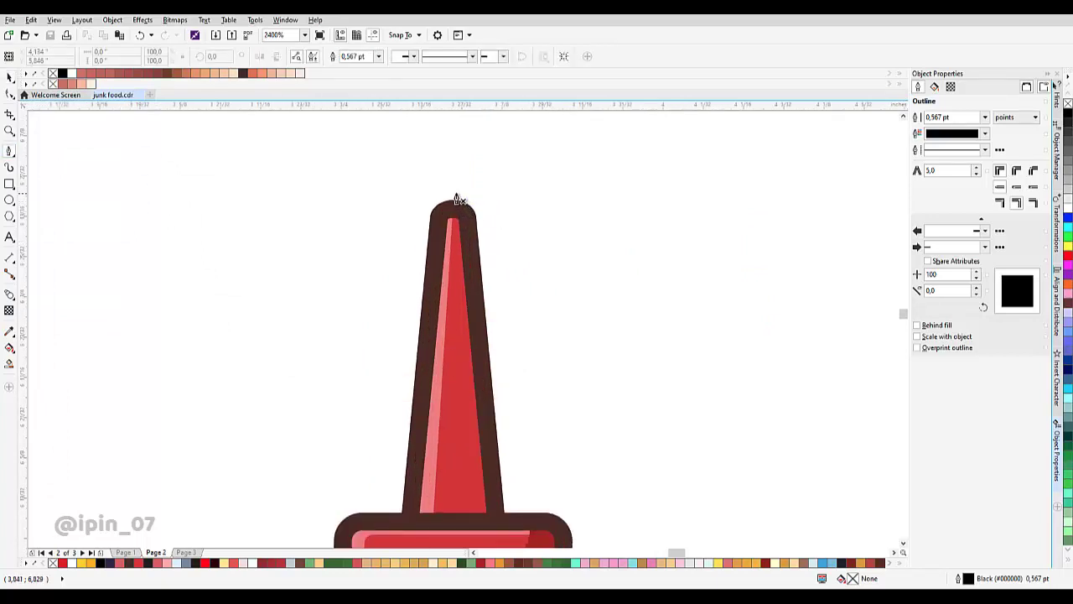
{"action": "left_click_drag", "start_coordinate": [464, 467], "coordinate": [461, 386]}
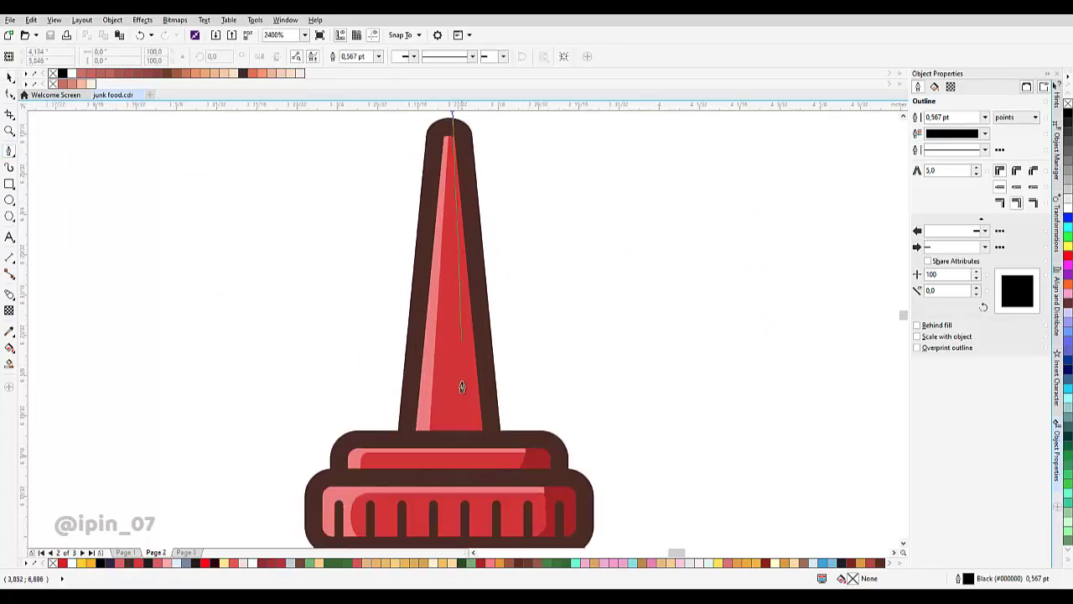
{"action": "left_click", "coordinate": [462, 448]}
{"action": "left_click_drag", "start_coordinate": [532, 451], "coordinate": [550, 438]}
{"action": "left_click_drag", "start_coordinate": [556, 189], "coordinate": [553, 258]}
{"action": "left_click_drag", "start_coordinate": [550, 202], "coordinate": [544, 172]}
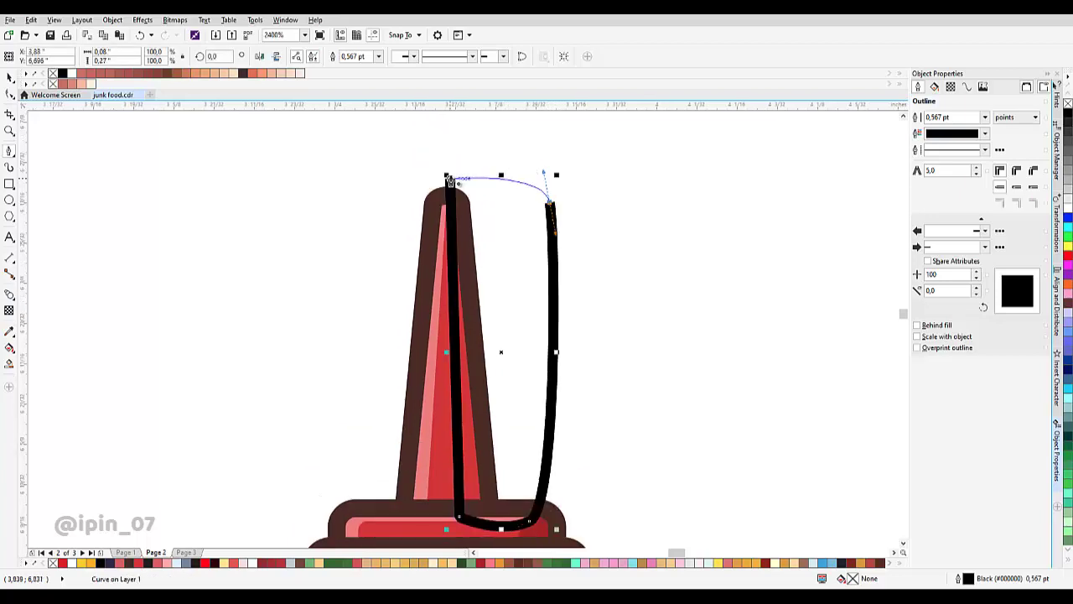
{"action": "left_click_drag", "start_coordinate": [450, 179], "coordinate": [421, 207]}
- Intersect the closed shape with the nozzle's red fill, delete the drawn shape, and select the resulting right-side strip
{"action": "key", "text": "space"}
{"action": "left_click", "coordinate": [444, 357], "text": "shift"}
{"action": "left_click", "coordinate": [349, 56]}
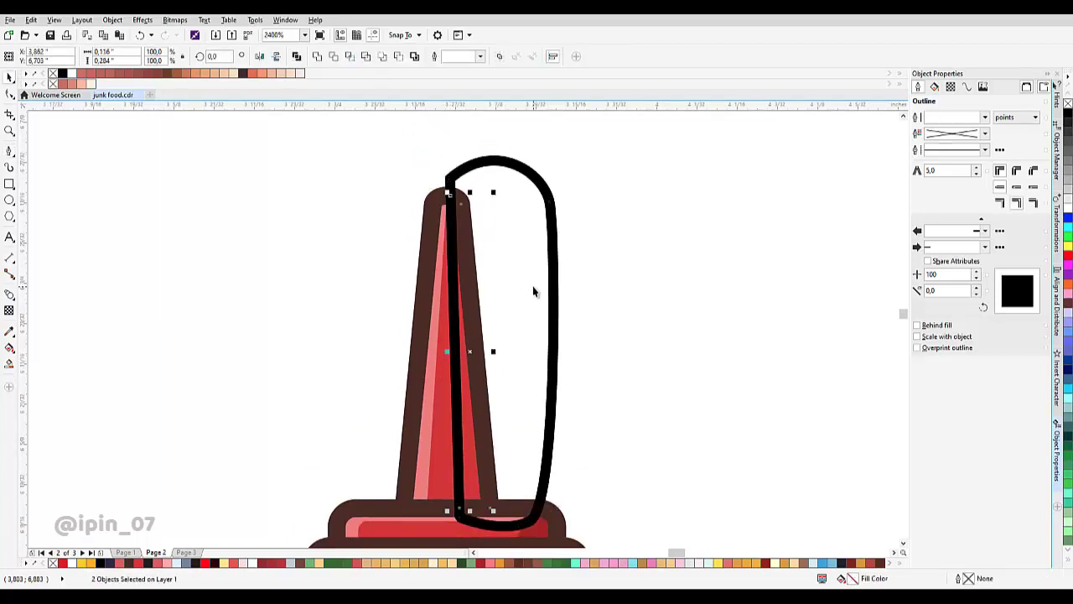
{"action": "left_click", "coordinate": [551, 297]}
{"action": "key", "text": "Delete"}
{"action": "scroll", "coordinate": [472, 426], "scroll_direction": "up", "scroll_amount": 1}
{"action": "left_click_drag", "start_coordinate": [472, 428], "coordinate": [452, 265]}
{"action": "left_click", "coordinate": [453, 266]}
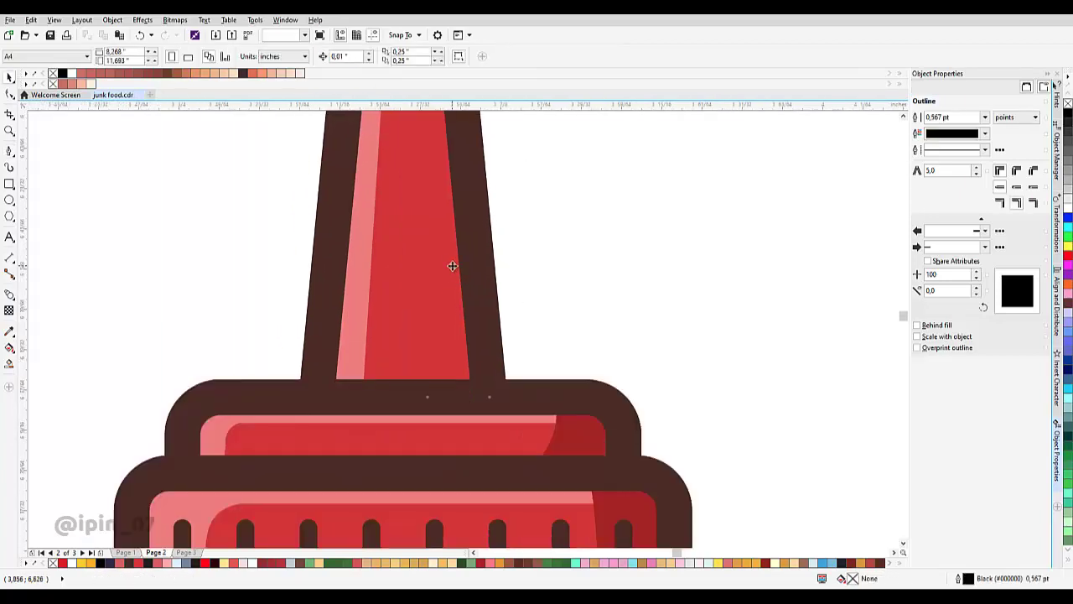
- Copy the upper cap ring shadow's dark red onto the nozzle's right-side strip with the Color Eyedropper
{"action": "left_click", "coordinate": [10, 330]}
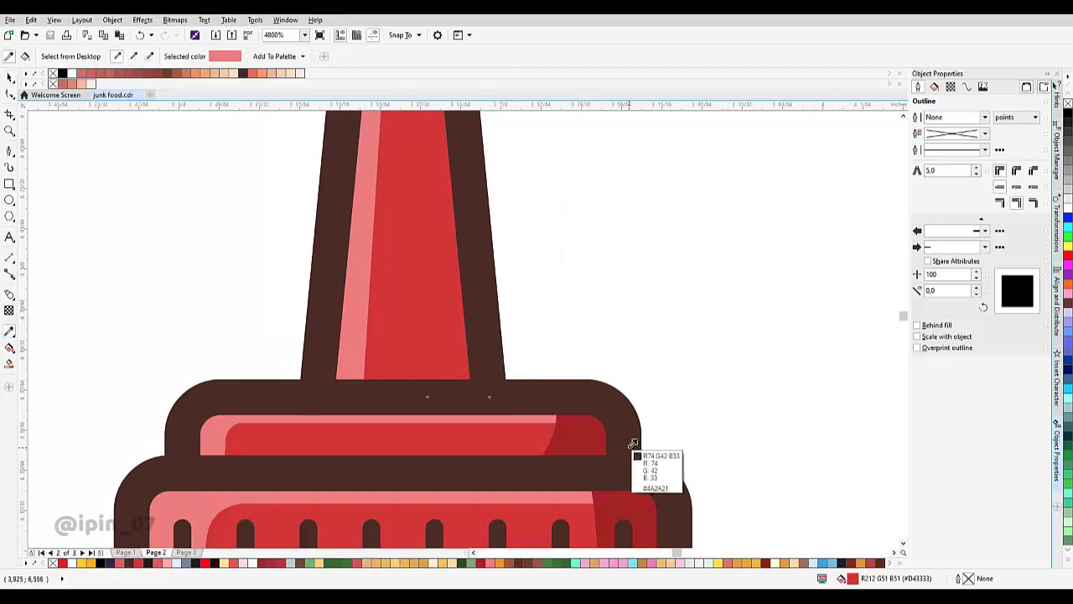
{"action": "left_click", "coordinate": [593, 431]}
{"action": "left_click", "coordinate": [455, 340]}
{"action": "scroll", "coordinate": [414, 343], "scroll_direction": "down", "scroll_amount": 2}
{"action": "key", "text": "space"}
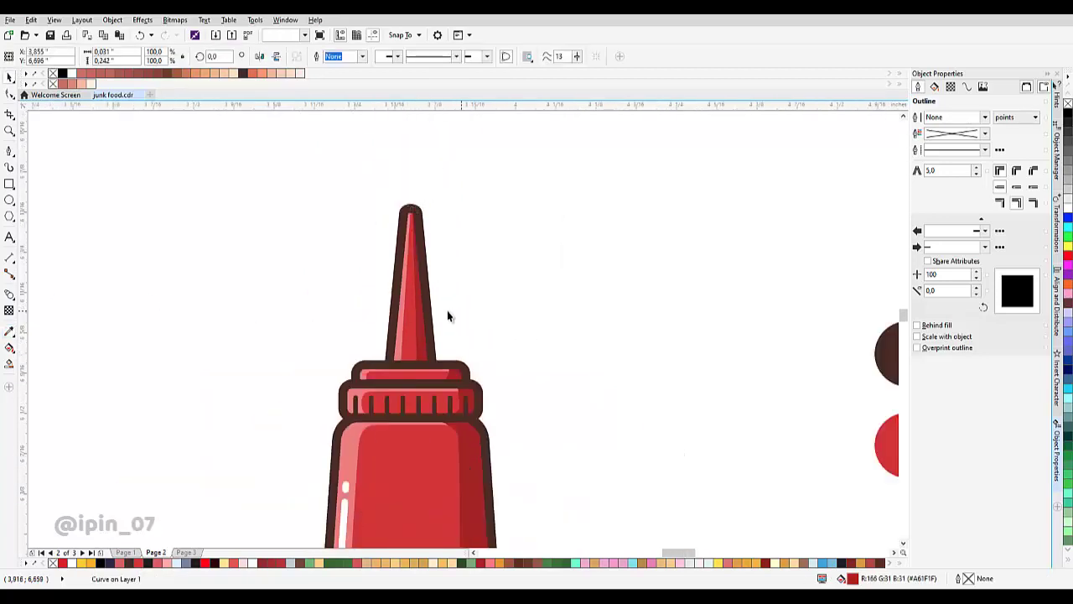
- Select all the bottle's parts and group them into one object
{"action": "left_click", "coordinate": [447, 312]}
{"action": "scroll", "coordinate": [447, 311], "scroll_direction": "down", "scroll_amount": 2}
{"action": "scroll", "coordinate": [469, 334], "scroll_direction": "up", "scroll_amount": 2}
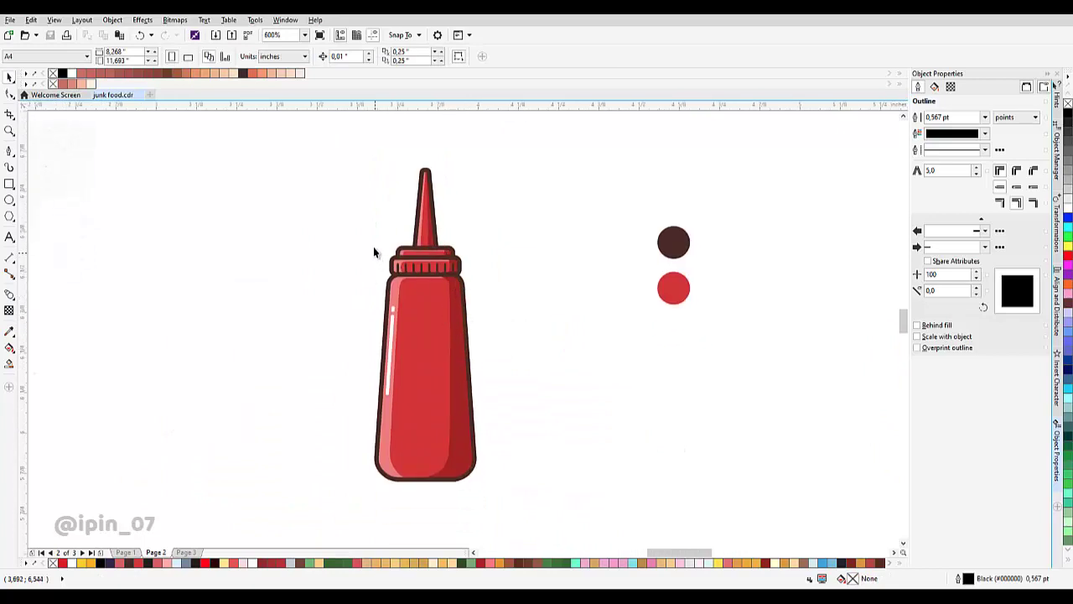
{"action": "scroll", "coordinate": [374, 252], "scroll_direction": "down", "scroll_amount": 2}
{"action": "left_click_drag", "start_coordinate": [311, 170], "coordinate": [462, 400]}
{"action": "scroll", "coordinate": [419, 252], "scroll_direction": "up", "scroll_amount": 2}
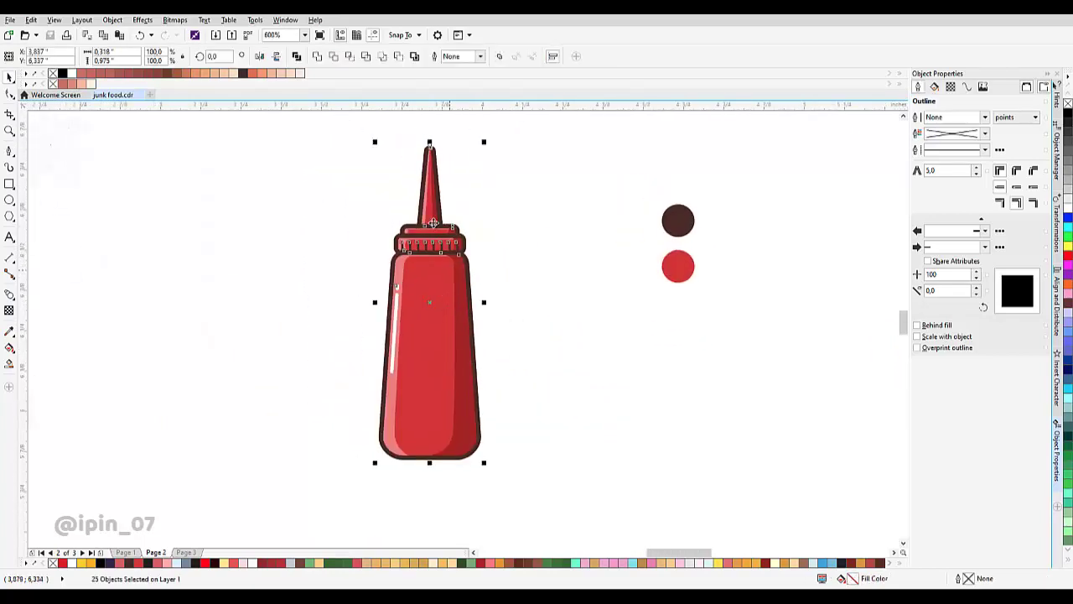
{"action": "left_click", "coordinate": [501, 57]}
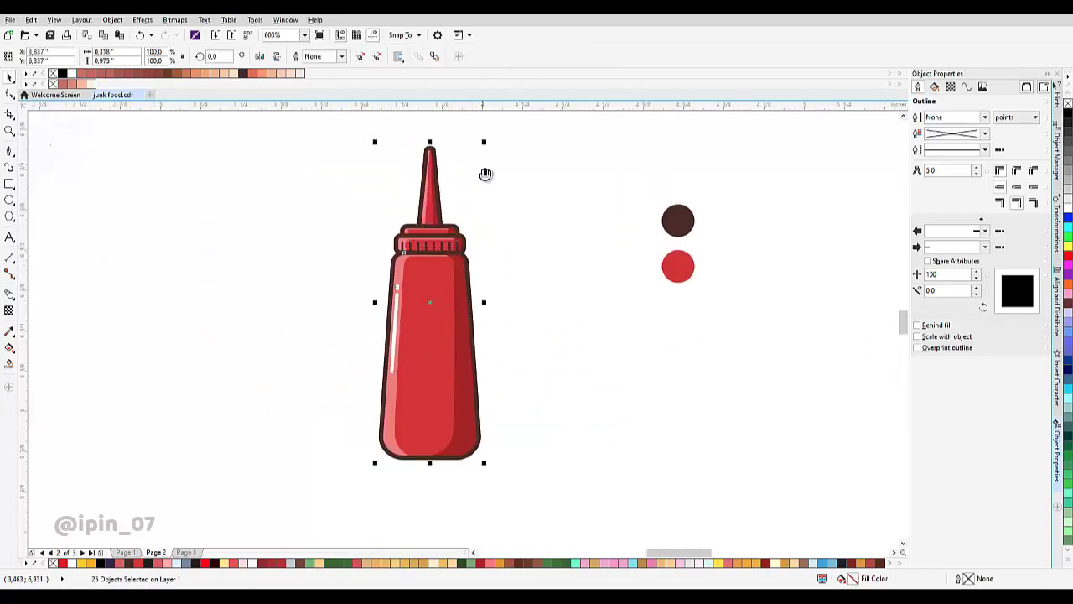
{"action": "left_click_drag", "start_coordinate": [484, 175], "coordinate": [475, 223]}
{"action": "left_click", "coordinate": [475, 223]}
{"action": "left_click", "coordinate": [432, 306]}
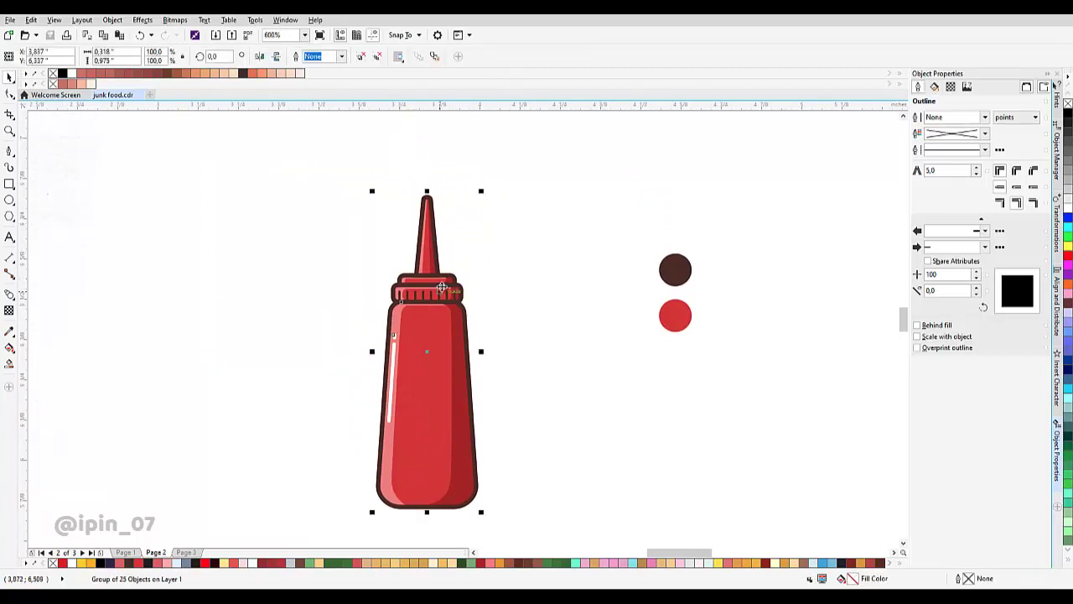
- Draw a square about 1.37 in wide around the bottle and smart-fill the area surrounding the bottle inside it
{"action": "scroll", "coordinate": [237, 286], "scroll_direction": "down", "scroll_amount": 2}
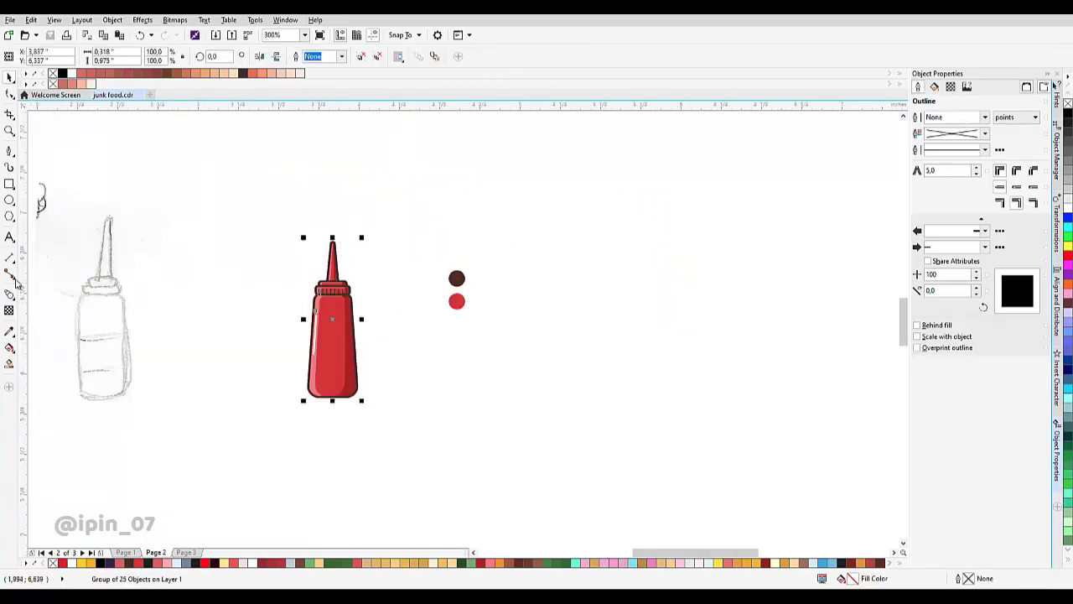
{"action": "left_click", "coordinate": [10, 184]}
{"action": "left_click_drag", "start_coordinate": [247, 201], "coordinate": [466, 420]}
{"action": "left_click_drag", "start_coordinate": [416, 354], "coordinate": [400, 375]}
{"action": "left_click_drag", "start_coordinate": [405, 367], "coordinate": [408, 345]}
{"action": "left_click_drag", "start_coordinate": [394, 349], "coordinate": [384, 336]}
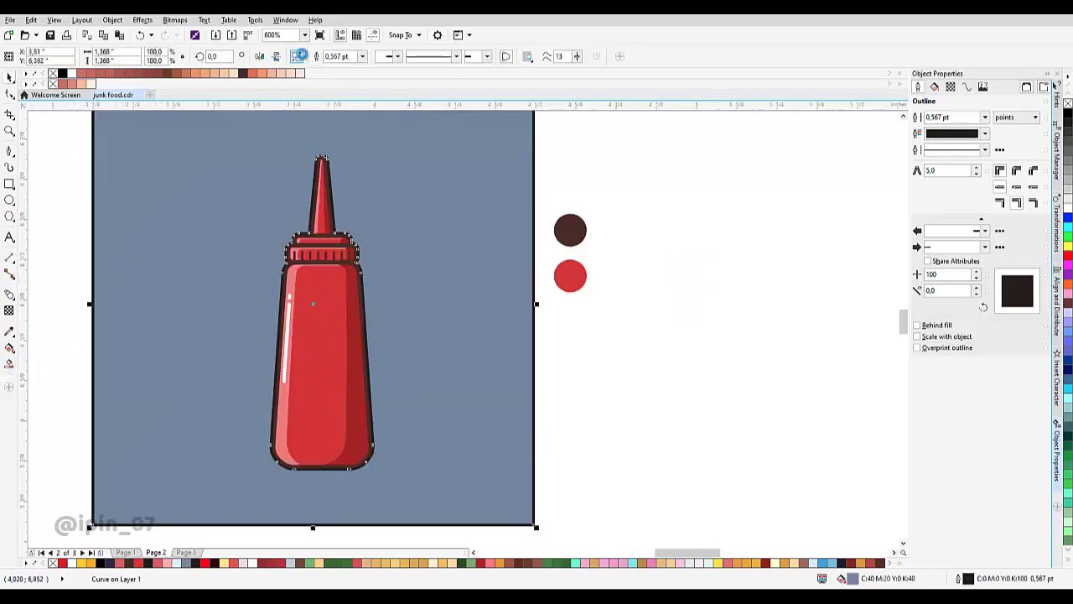
- Break apart the grey-blue filled shape, delete its outer square piece, and select the remaining bottle silhouette
{"action": "left_click", "coordinate": [299, 56]}
{"action": "left_click", "coordinate": [463, 205]}
{"action": "key", "text": "Delete"}
{"action": "left_click", "coordinate": [462, 272]}
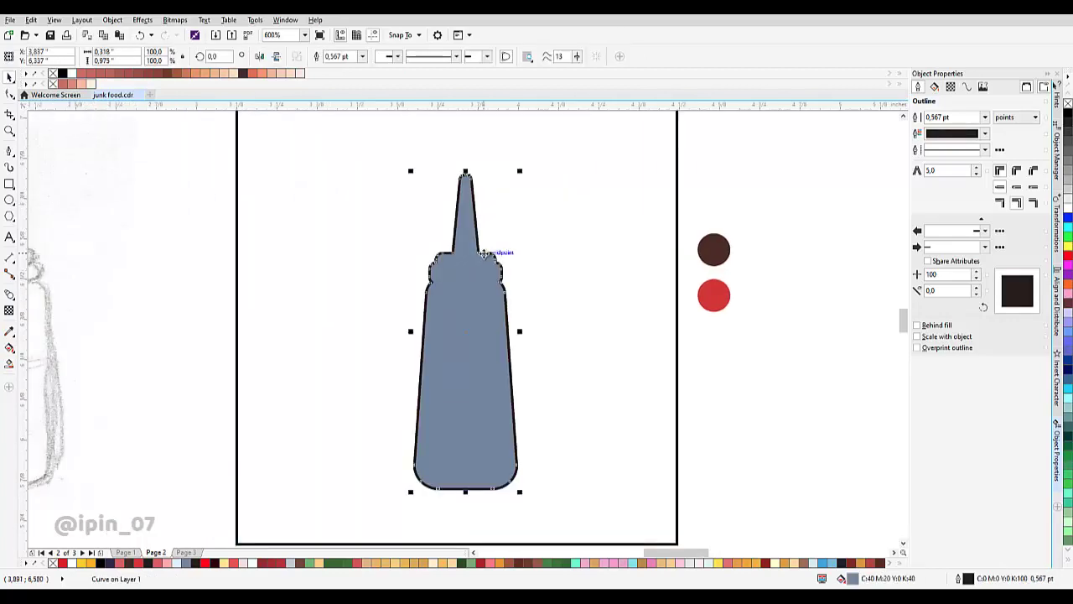
- Set the grey-blue bottle silhouette's outline width to 1.5 pt
{"action": "scroll", "coordinate": [465, 260], "scroll_direction": "down", "scroll_amount": 2}
{"action": "left_click", "coordinate": [514, 223]}
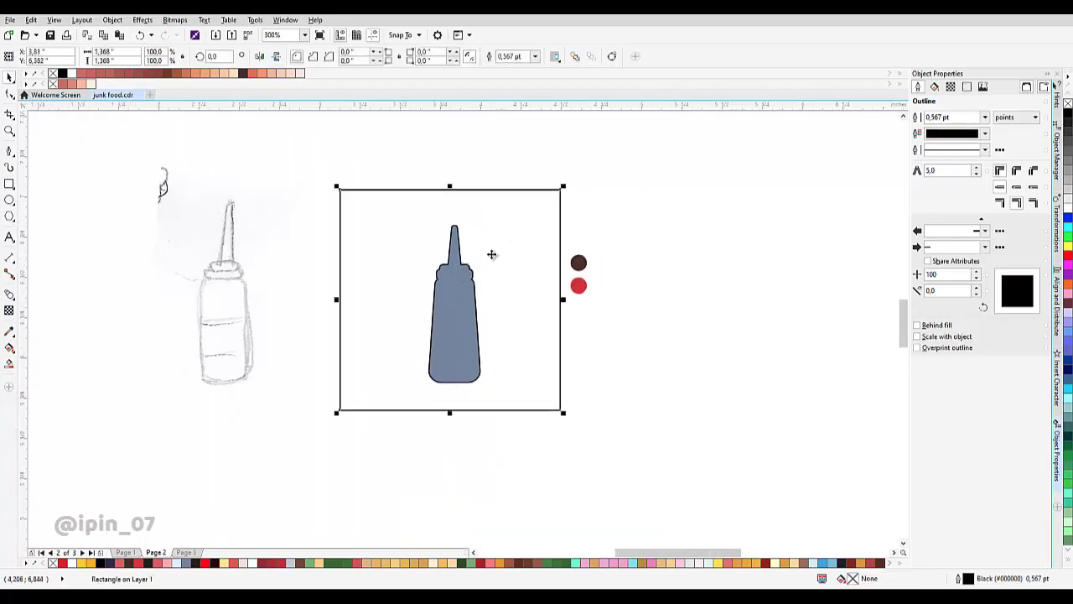
{"action": "scroll", "coordinate": [492, 254], "scroll_direction": "up", "scroll_amount": 2}
{"action": "left_click", "coordinate": [444, 304]}
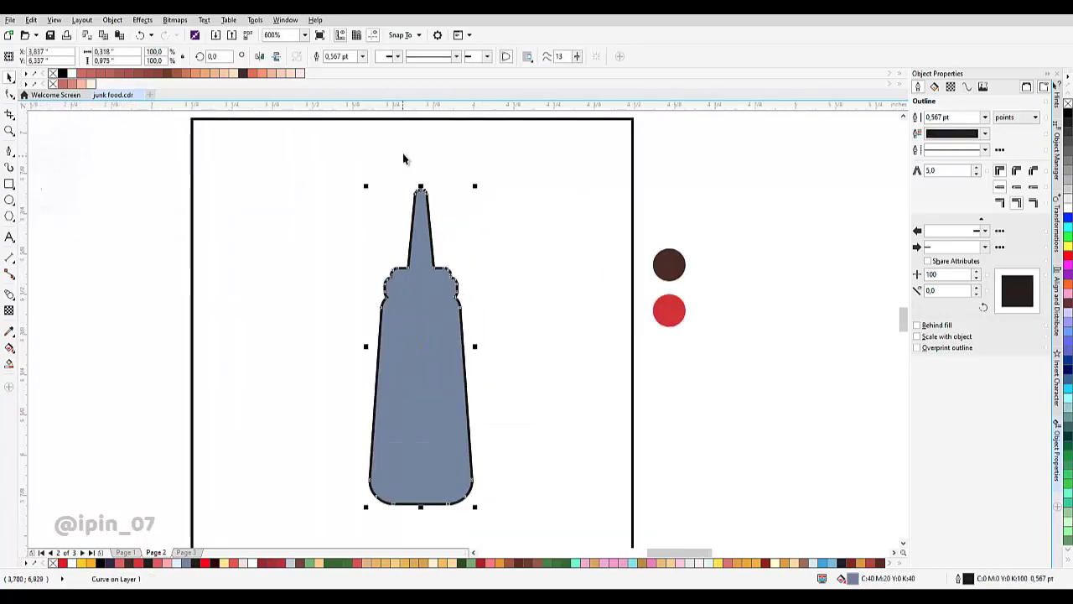
{"action": "left_click", "coordinate": [362, 56]}
{"action": "left_click", "coordinate": [340, 110]}
{"action": "scroll", "coordinate": [492, 312], "scroll_direction": "up", "scroll_amount": 2}
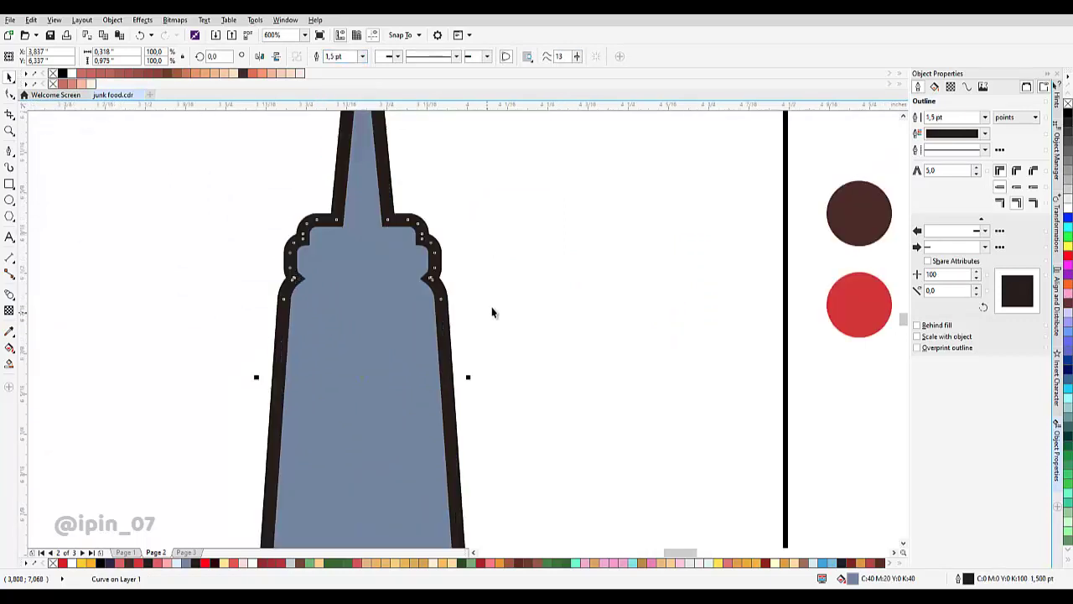
- Copy the dark brown sample circle's colour onto the silhouette's fill and outline with the Color Eyedropper
{"action": "left_click", "coordinate": [12, 331]}
{"action": "left_click", "coordinate": [859, 214]}
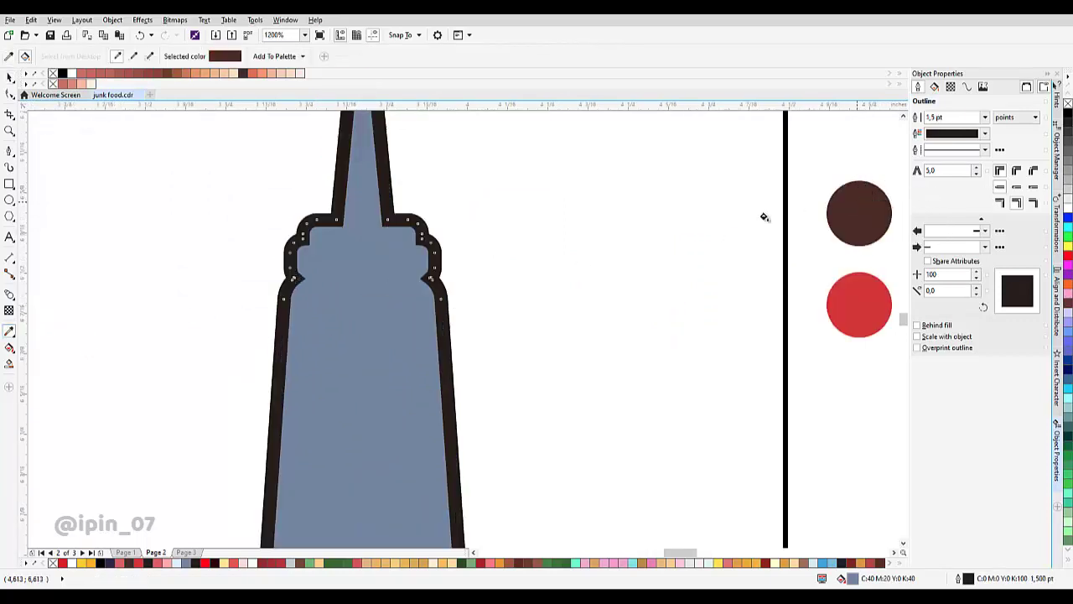
{"action": "left_click", "coordinate": [422, 299]}
{"action": "scroll", "coordinate": [422, 299], "scroll_direction": "up", "scroll_amount": 2}
{"action": "left_click", "coordinate": [461, 305]}
{"action": "scroll", "coordinate": [457, 308], "scroll_direction": "down", "scroll_amount": 4}
{"action": "key", "text": "space"}
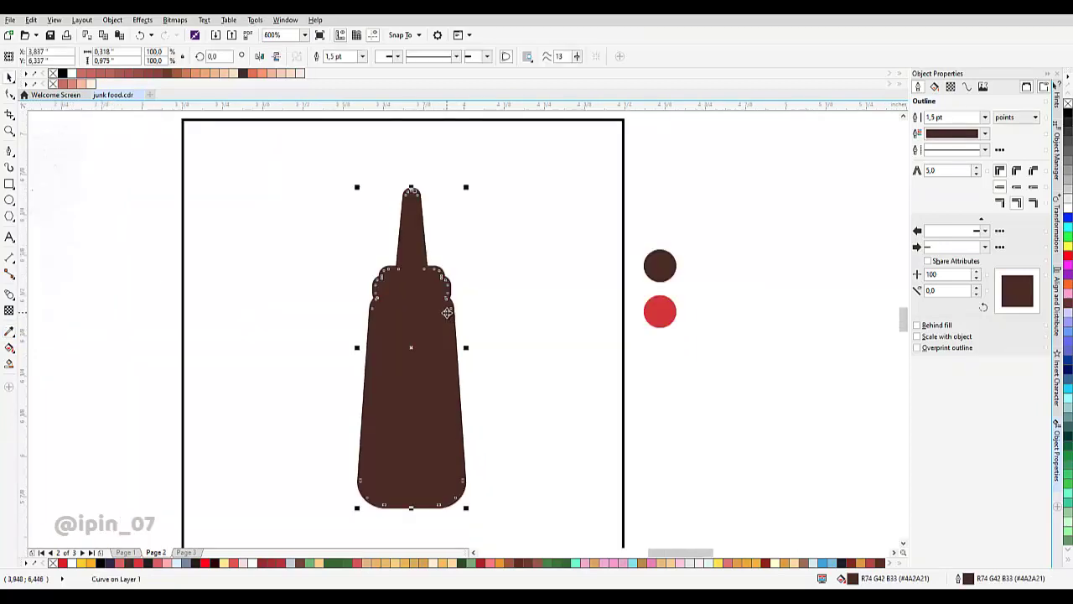
- Reorder the dark brown silhouette so it sits behind the grouped bottle
{"action": "right_click", "coordinate": [445, 312]}
{"action": "mouse_move", "coordinate": [522, 186]}
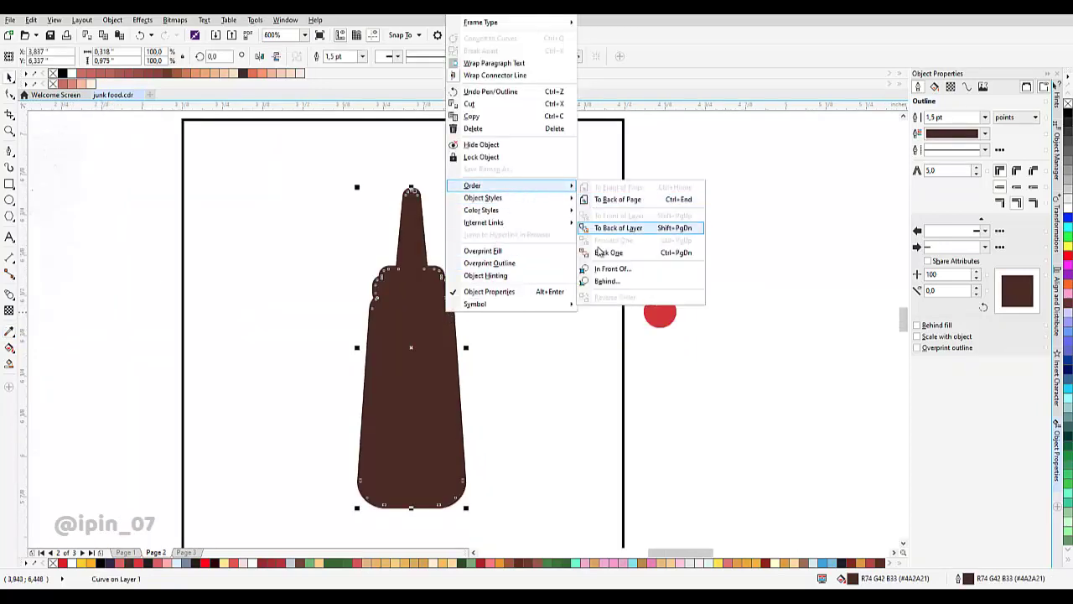
{"action": "left_click", "coordinate": [606, 280]}
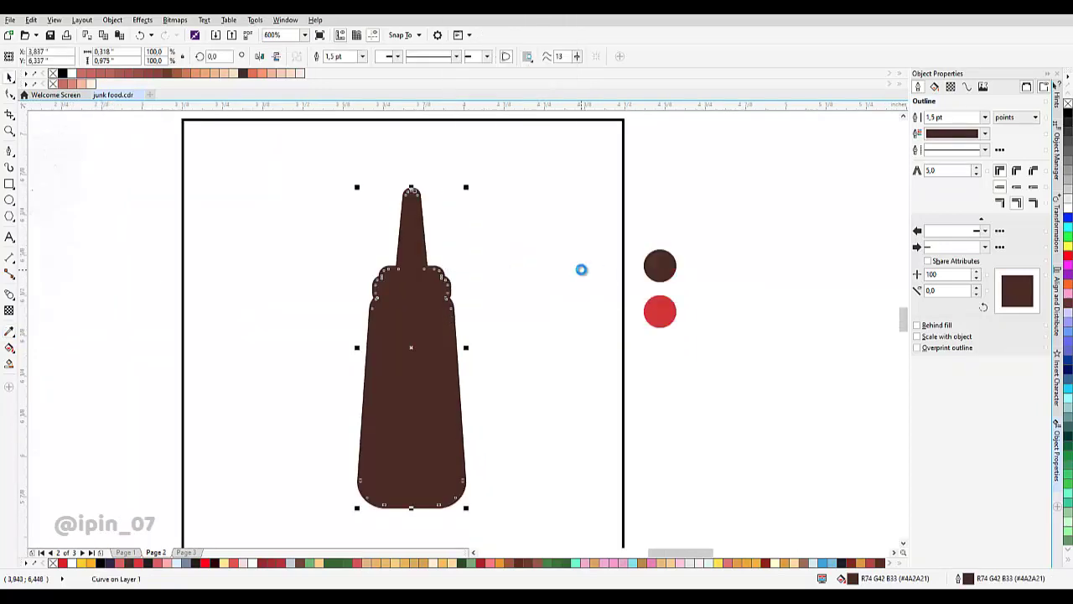
{"action": "left_click", "coordinate": [419, 311]}
- Set the dark brown silhouette's outline width to 1.0 pt
{"action": "scroll", "coordinate": [449, 295], "scroll_direction": "up", "scroll_amount": 2}
{"action": "left_click", "coordinate": [362, 56]}
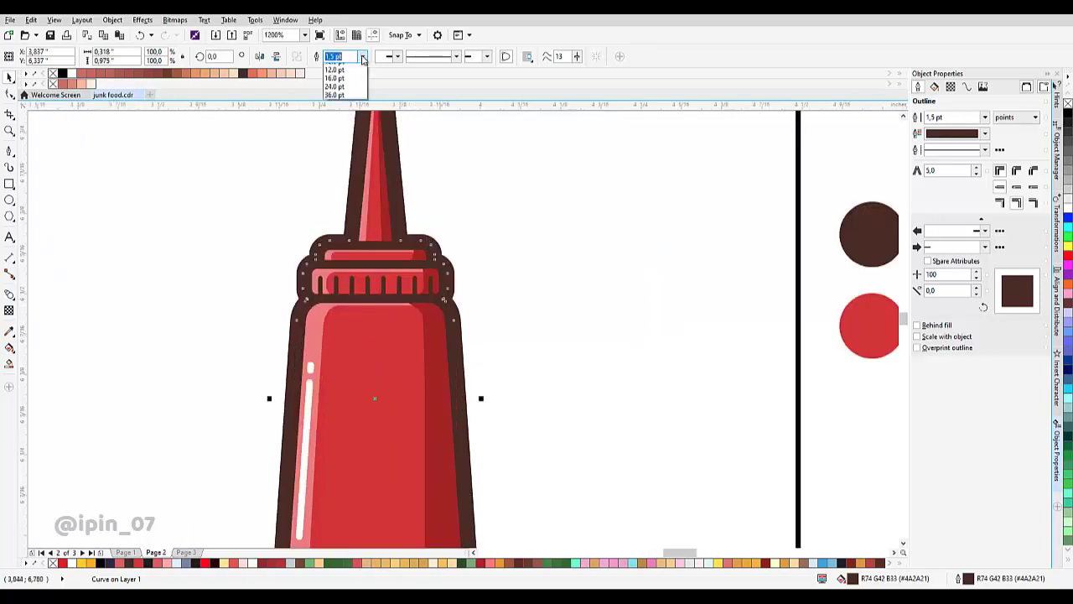
{"action": "left_click", "coordinate": [353, 101]}
{"action": "scroll", "coordinate": [457, 282], "scroll_direction": "down", "scroll_amount": 4}
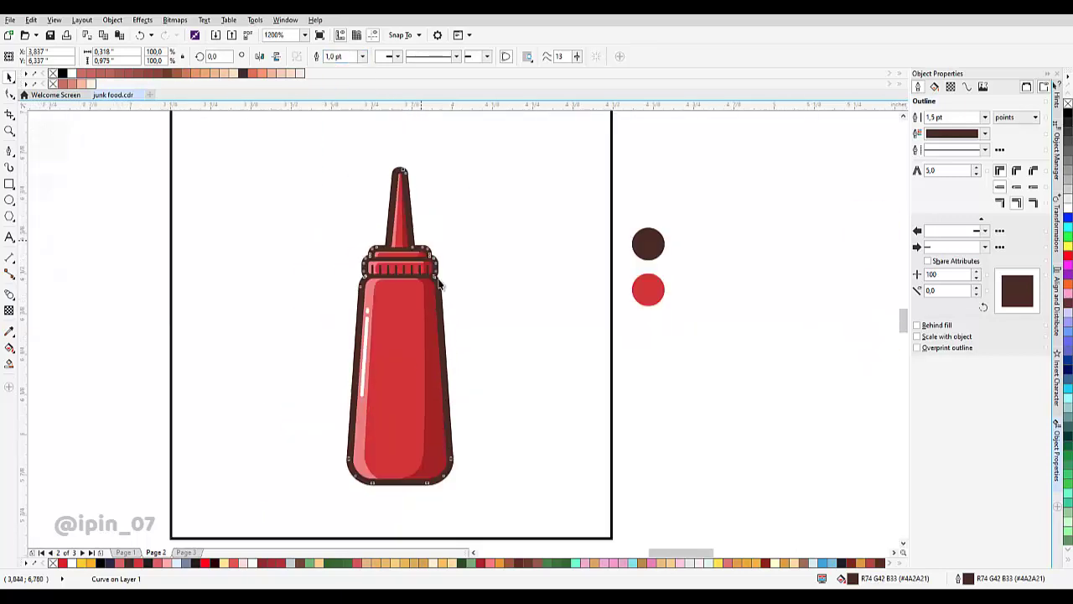
- Move the two colour sample circles farther from the square, and enlarge the square to about 1.89 in, centred on the bottle
{"action": "left_click", "coordinate": [467, 268]}
{"action": "left_click_drag", "start_coordinate": [531, 230], "coordinate": [647, 318]}
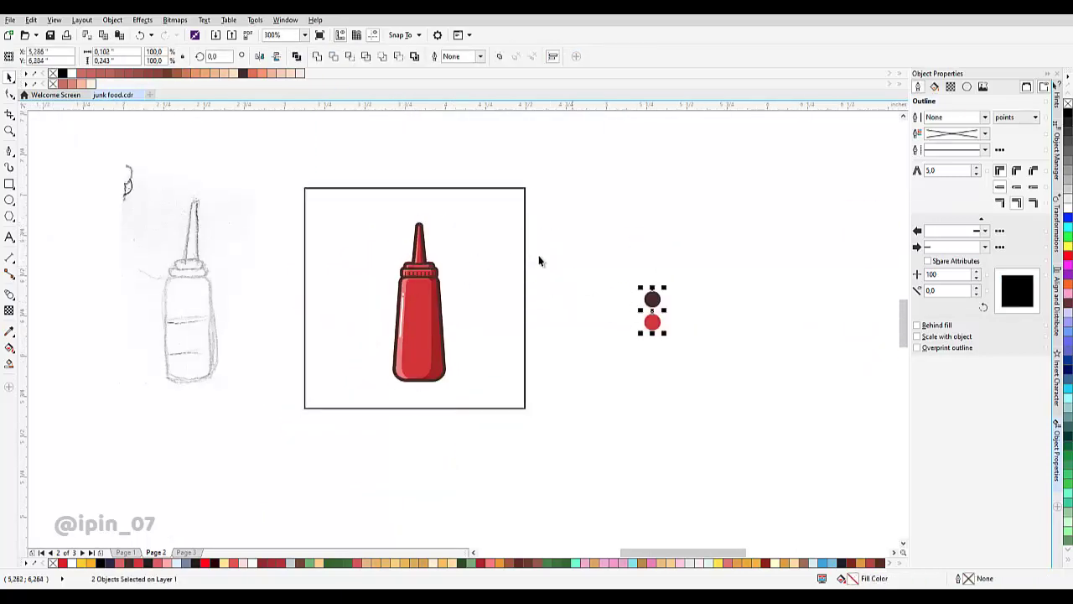
{"action": "left_click", "coordinate": [528, 219]}
{"action": "left_click_drag", "start_coordinate": [535, 197], "coordinate": [576, 157]}
{"action": "left_click_drag", "start_coordinate": [511, 237], "coordinate": [529, 244]}
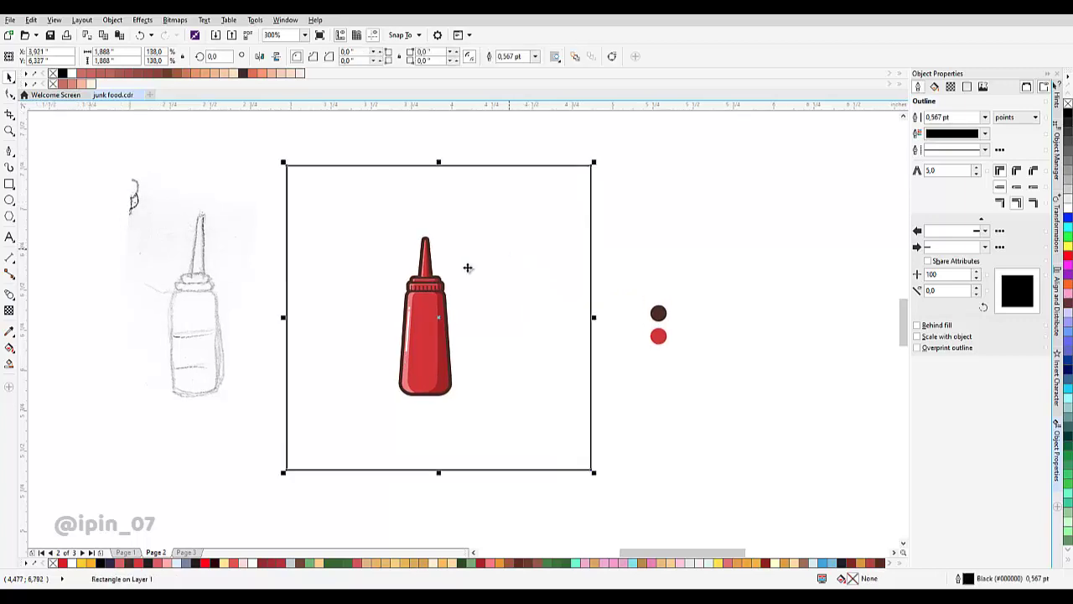
{"action": "left_click_drag", "start_coordinate": [432, 267], "coordinate": [443, 254]}
{"action": "left_click_drag", "start_coordinate": [515, 241], "coordinate": [504, 241]}
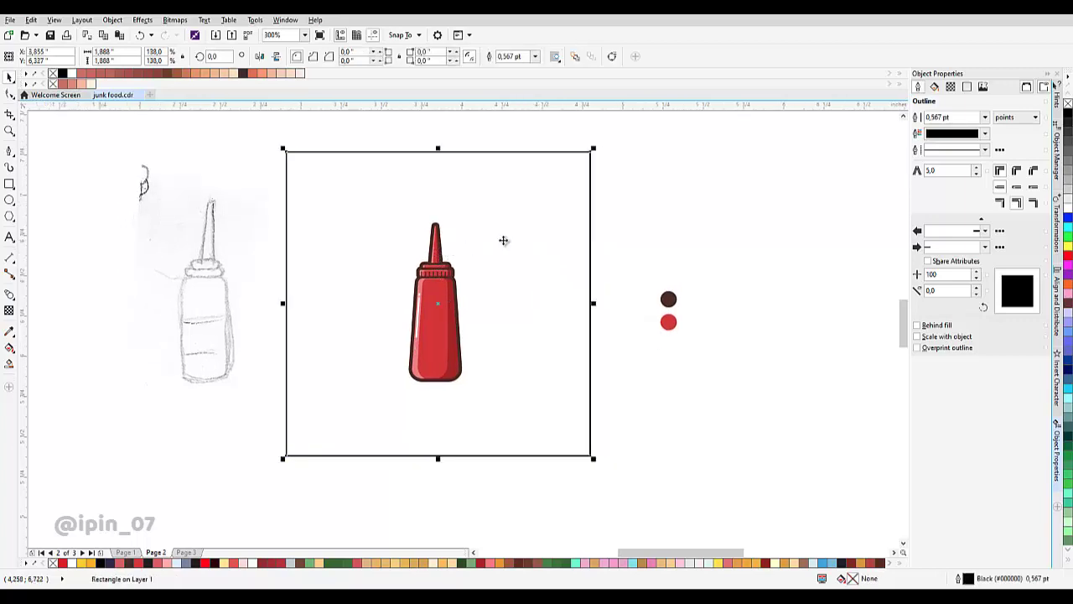
- Try orange and yellow fills on the background square, and undo both
{"action": "left_click", "coordinate": [745, 562]}
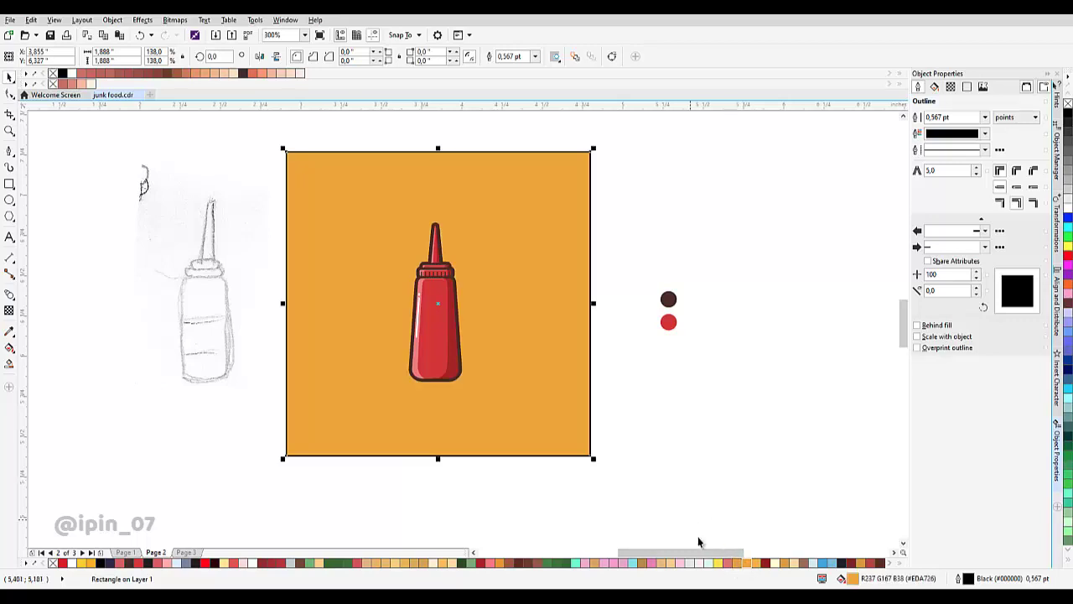
{"action": "left_click", "coordinate": [718, 563]}
{"action": "left_click", "coordinate": [646, 276]}
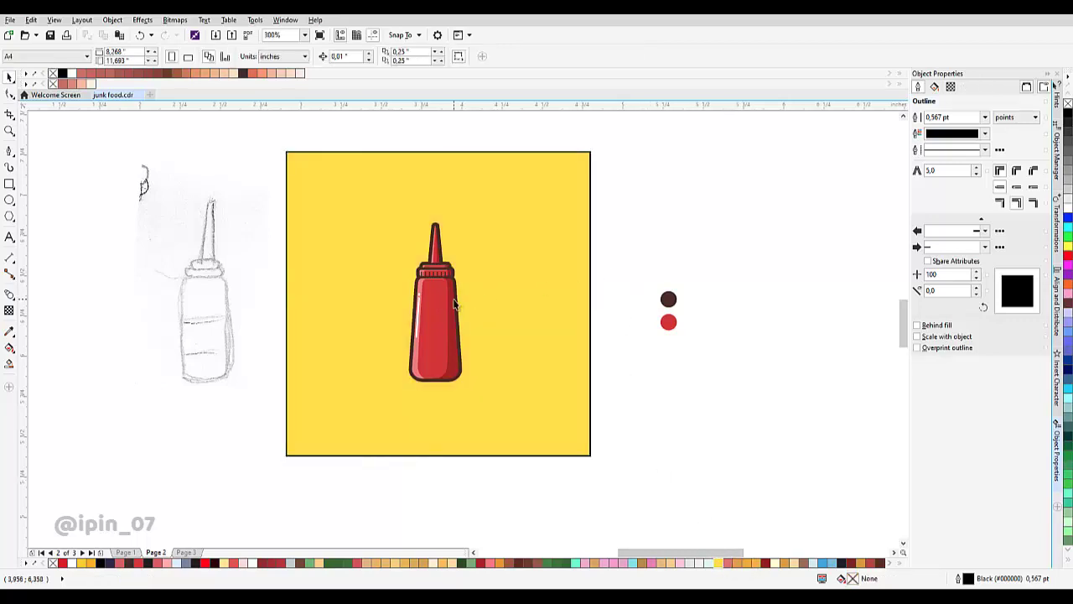
{"action": "scroll", "coordinate": [453, 294], "scroll_direction": "up", "scroll_amount": 2}
{"action": "scroll", "coordinate": [453, 293], "scroll_direction": "down", "scroll_amount": 2}
{"action": "key", "text": "ctrl+z"}
{"action": "key", "text": "ctrl+z"}
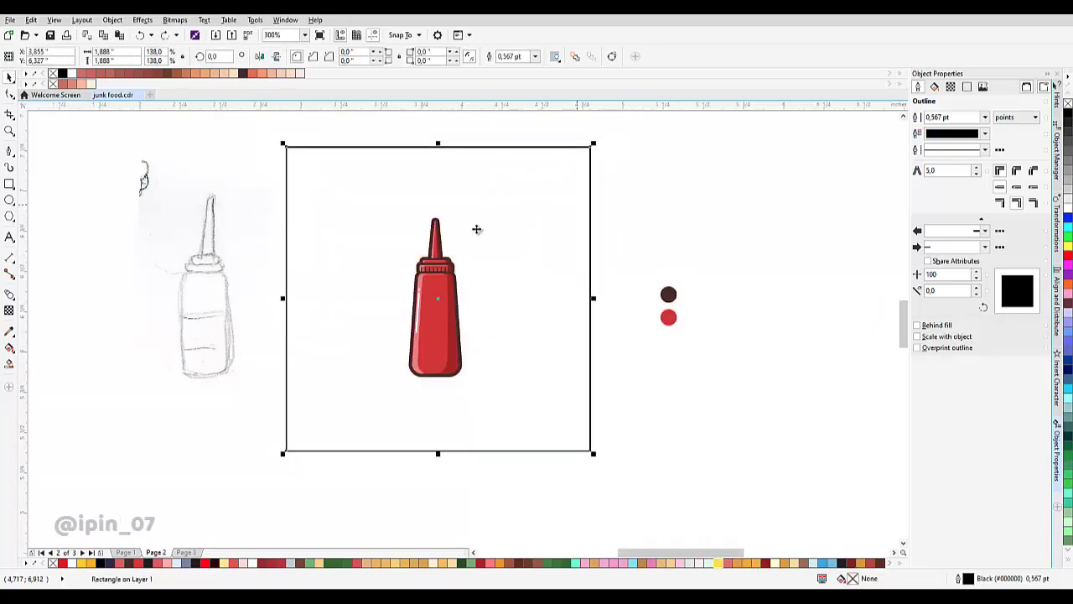
- Fill the background square with medium blue R124 G186 B222
{"action": "scroll", "coordinate": [451, 241], "scroll_direction": "up", "scroll_amount": 2}
{"action": "scroll", "coordinate": [487, 356], "scroll_direction": "down", "scroll_amount": 2}
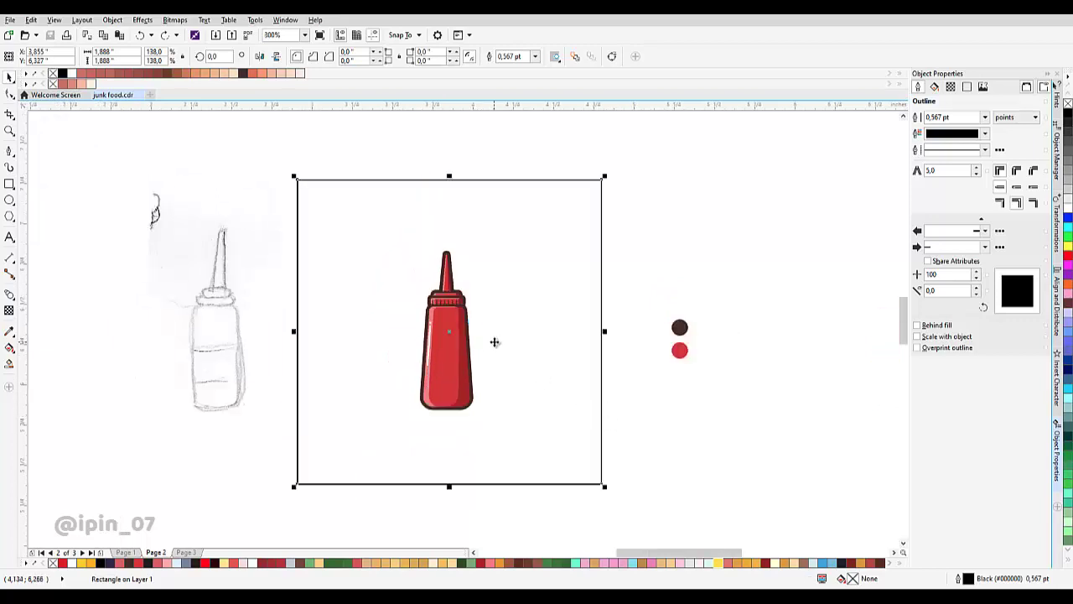
{"action": "scroll", "coordinate": [477, 337], "scroll_direction": "up", "scroll_amount": 2}
{"action": "scroll", "coordinate": [511, 341], "scroll_direction": "down", "scroll_amount": 2}
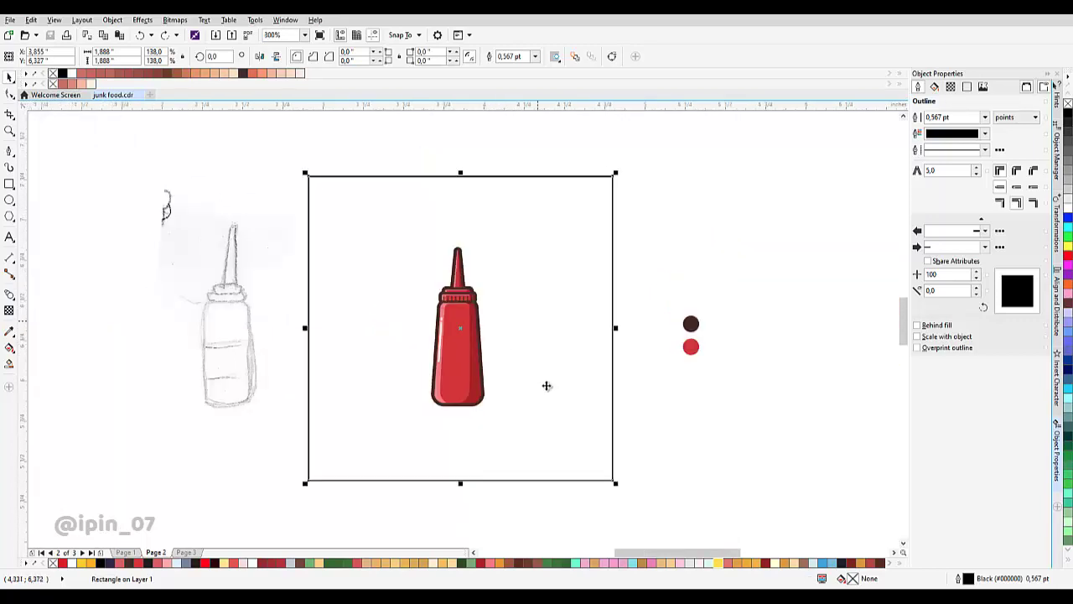
{"action": "left_click", "coordinate": [811, 564]}
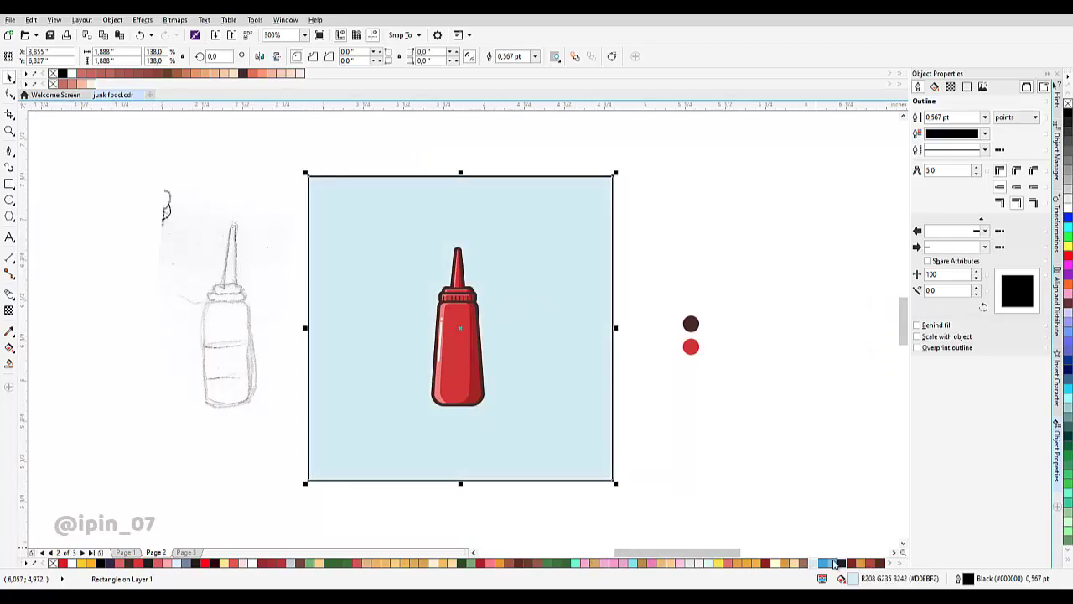
{"action": "left_click", "coordinate": [835, 564]}
{"action": "scroll", "coordinate": [461, 332], "scroll_direction": "up", "scroll_amount": 2}
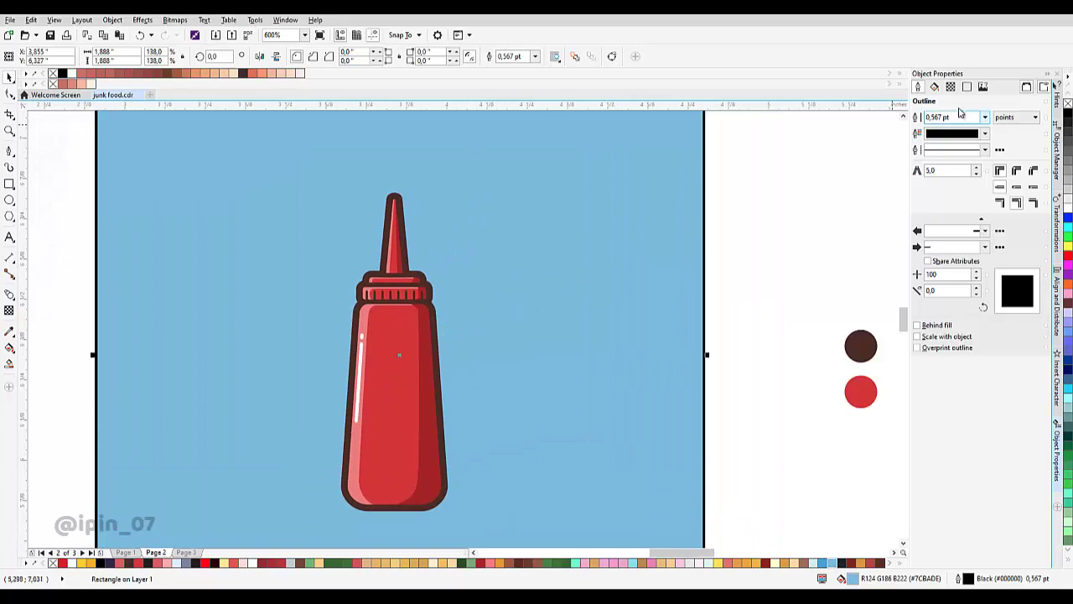
- Remove the blue square's outline and enlarge it from its centre to about 2.02 in wide
{"action": "left_click", "coordinate": [986, 118]}
{"action": "left_click", "coordinate": [985, 118]}
{"action": "left_click", "coordinate": [985, 118]}
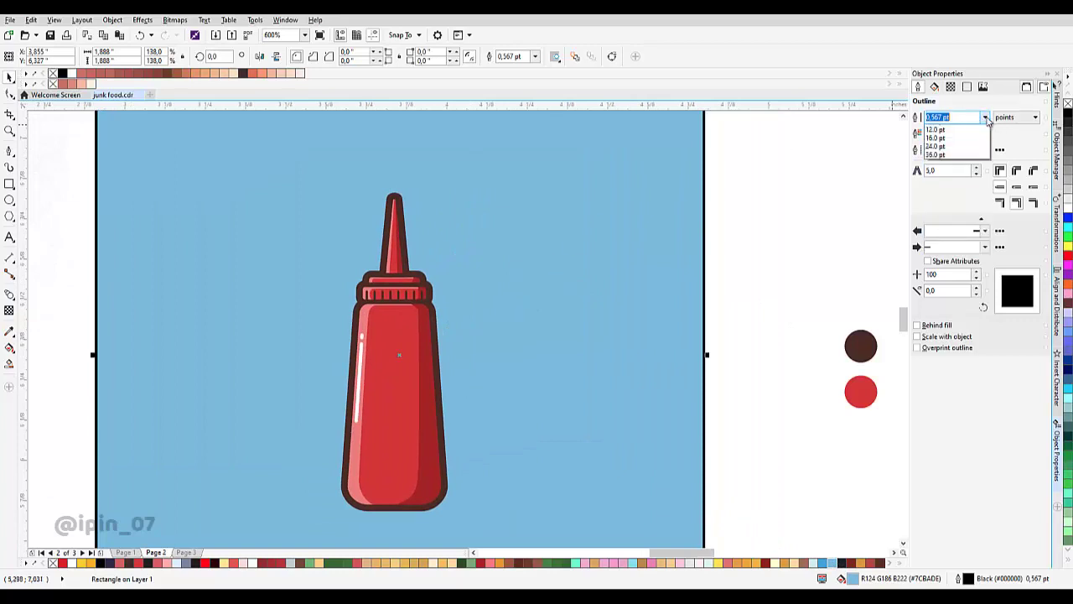
{"action": "left_click", "coordinate": [973, 128]}
{"action": "scroll", "coordinate": [613, 227], "scroll_direction": "down", "scroll_amount": 2}
{"action": "left_click_drag", "start_coordinate": [628, 259], "coordinate": [718, 388]}
{"action": "left_click_drag", "start_coordinate": [600, 162], "coordinate": [620, 145], "text": "shift"}
{"action": "key", "text": "Escape"}
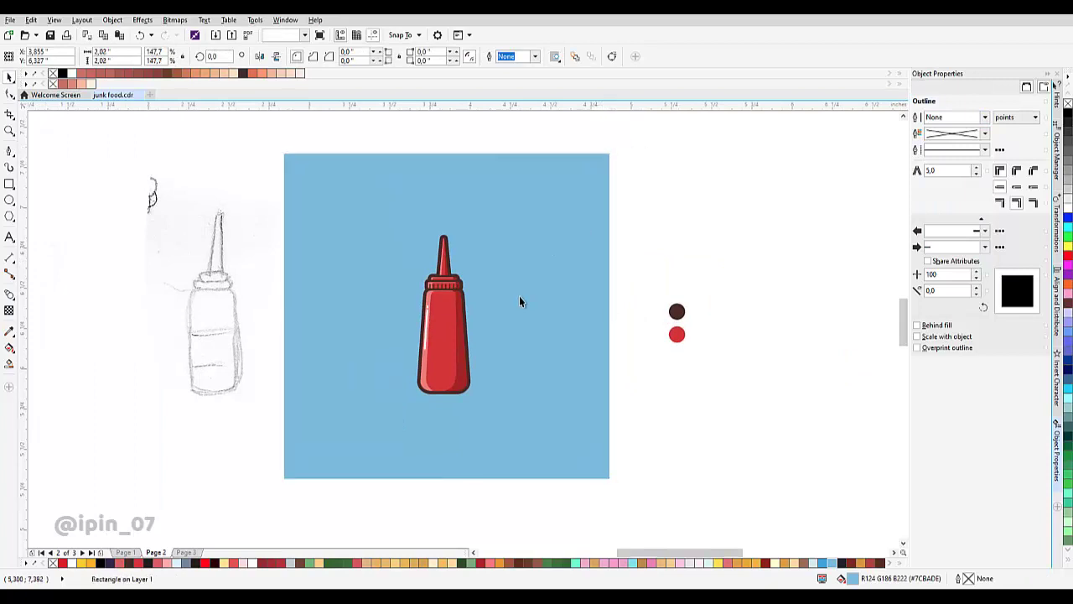
- Send the grouped bottle back one level, behind the dark brown silhouette
{"action": "scroll", "coordinate": [424, 298], "scroll_direction": "up", "scroll_amount": 1}
{"action": "scroll", "coordinate": [455, 285], "scroll_direction": "up", "scroll_amount": 1}
{"action": "left_click", "coordinate": [528, 285]}
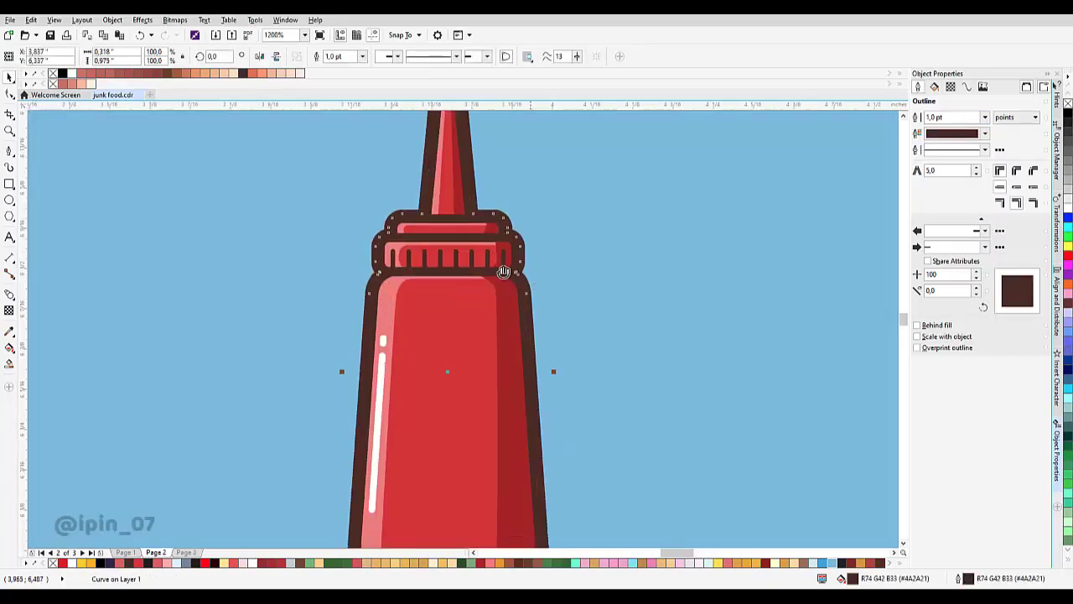
{"action": "scroll", "coordinate": [387, 261], "scroll_direction": "down", "scroll_amount": 1}
{"action": "scroll", "coordinate": [400, 273], "scroll_direction": "up", "scroll_amount": 1}
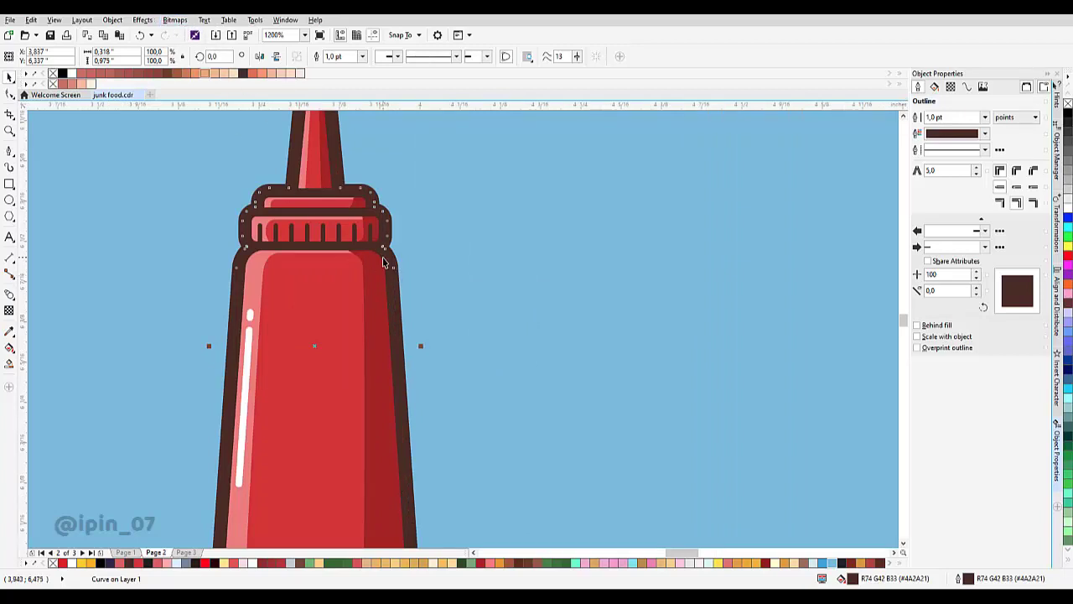
{"action": "left_click", "coordinate": [338, 280]}
{"action": "scroll", "coordinate": [338, 280], "scroll_direction": "down", "scroll_amount": 1}
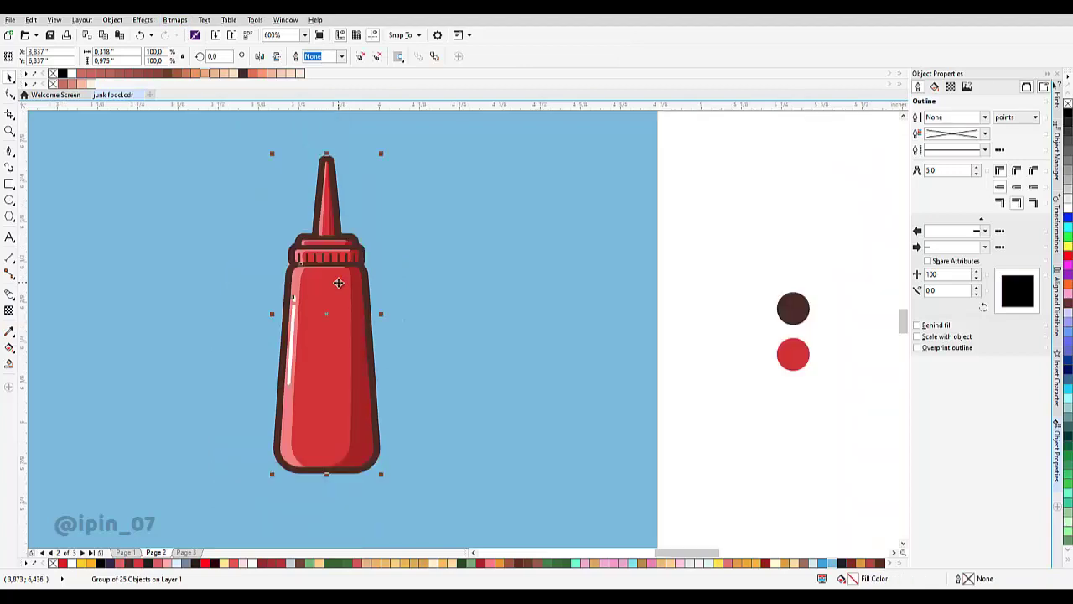
{"action": "right_click", "coordinate": [339, 283]}
{"action": "mouse_move", "coordinate": [434, 467]}
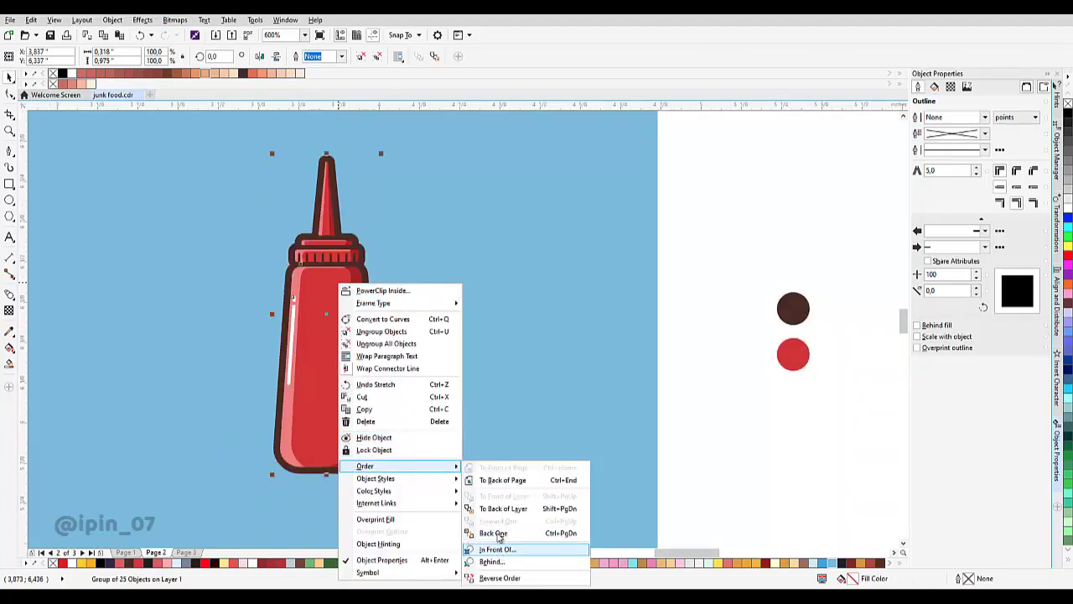
{"action": "left_click", "coordinate": [498, 533]}
- Select the dark brown silhouette and convert its outline to an object
{"action": "left_click", "coordinate": [397, 290]}
{"action": "left_click", "coordinate": [353, 300], "text": "ctrl"}
{"action": "scroll", "coordinate": [353, 299], "scroll_direction": "up", "scroll_amount": 1}
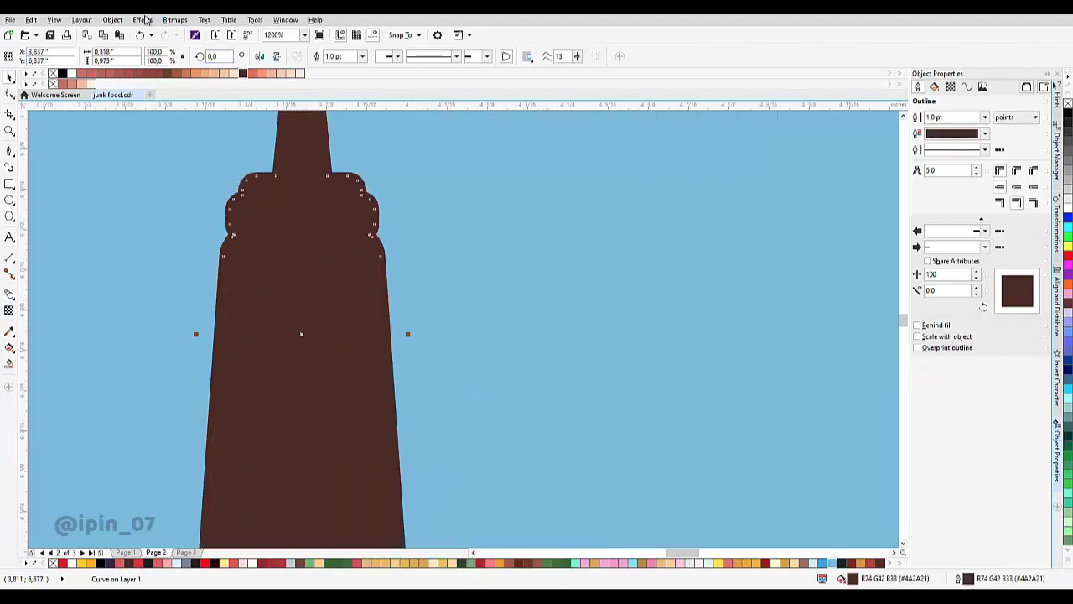
{"action": "left_click", "coordinate": [120, 20]}
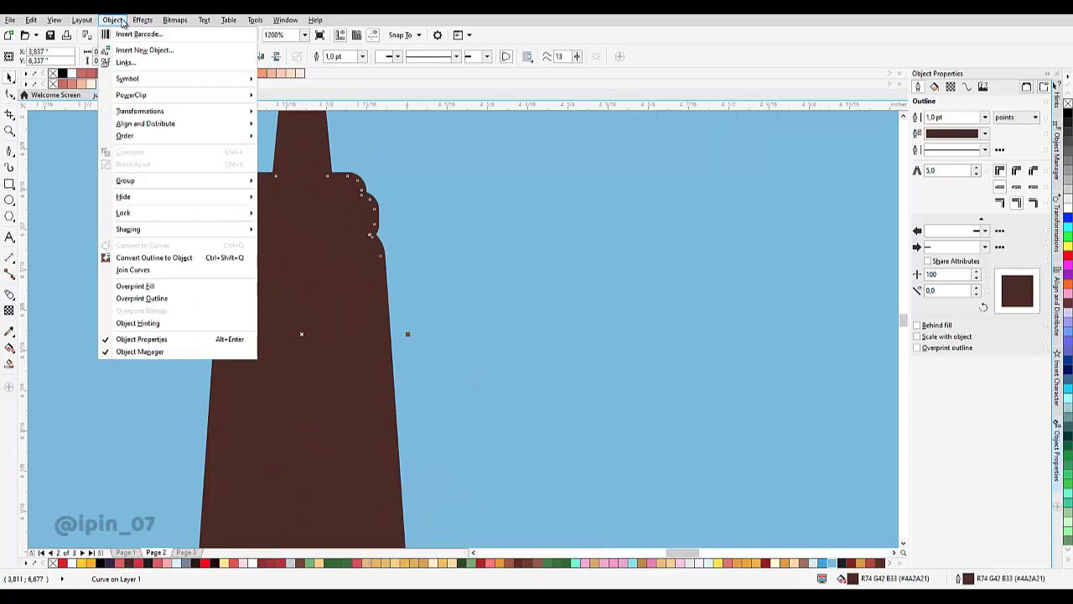
{"action": "left_click", "coordinate": [209, 257]}
{"action": "scroll", "coordinate": [347, 276], "scroll_direction": "down", "scroll_amount": 1}
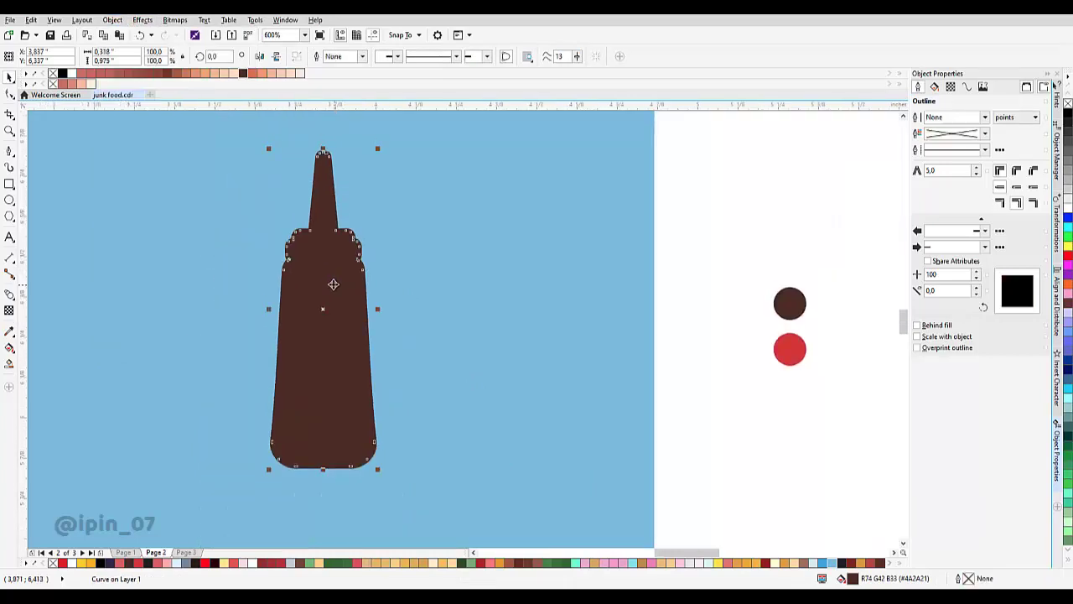
- Copy the dark brown bottle silhouette and paste a duplicate of it on the page
{"action": "right_click", "coordinate": [327, 251]}
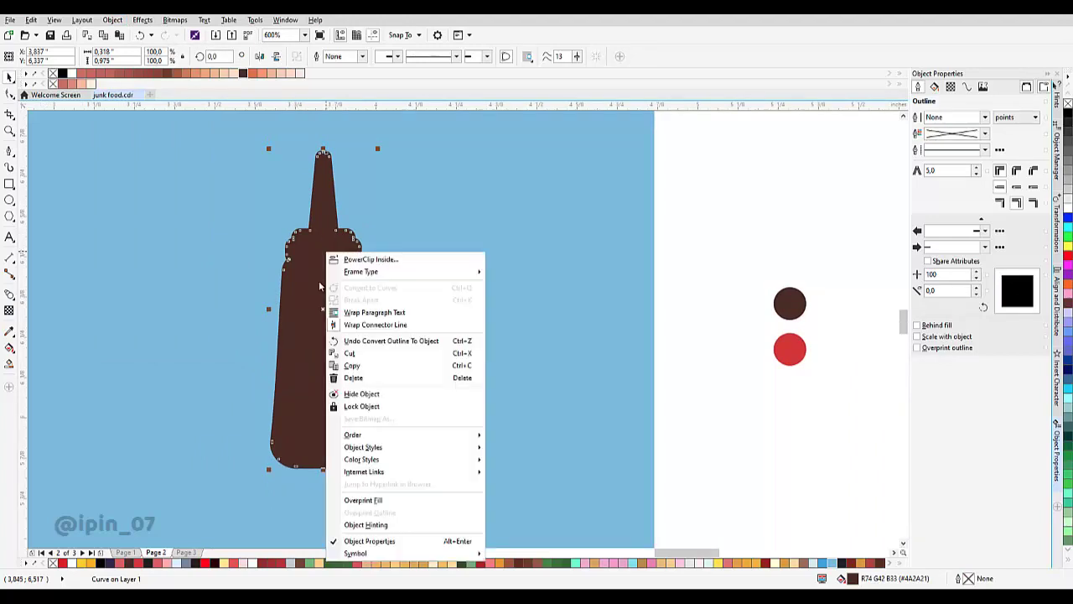
{"action": "left_click", "coordinate": [378, 361]}
{"action": "left_click", "coordinate": [697, 227]}
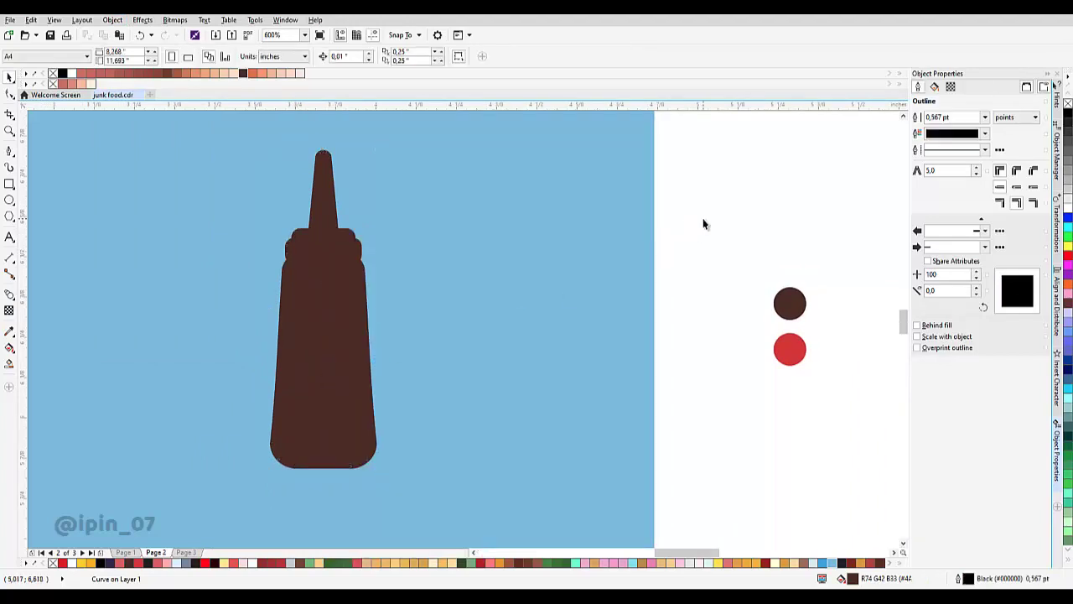
{"action": "right_click", "coordinate": [703, 223]}
{"action": "left_click", "coordinate": [729, 290]}
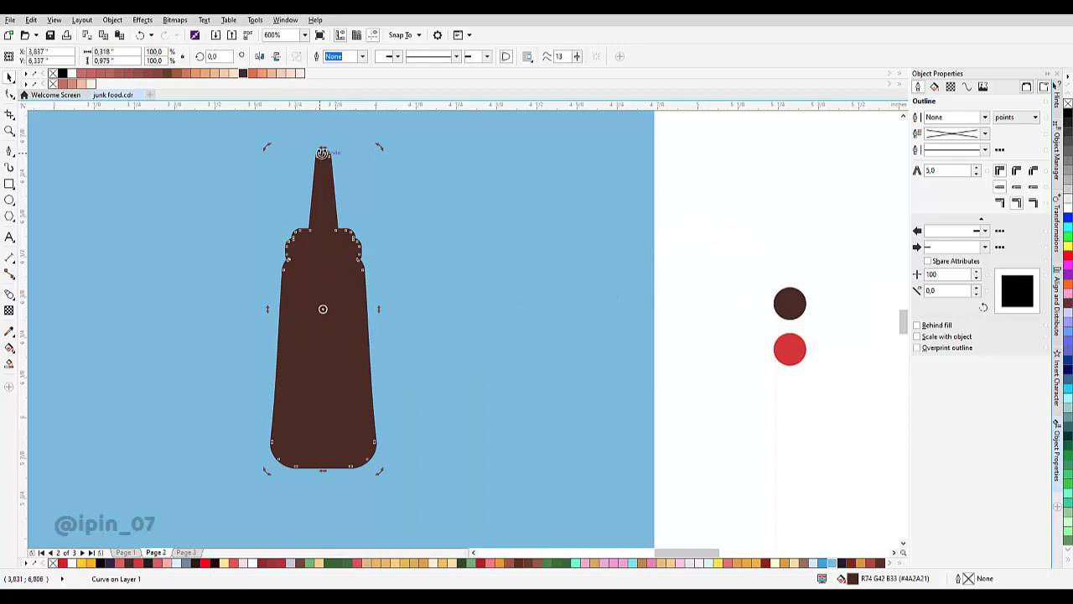
- Skew the duplicate silhouette to the right and flatten it into a cast shadow about 0.778 in wide and 0.378 in high
{"action": "left_click_drag", "start_coordinate": [322, 152], "coordinate": [631, 306]}
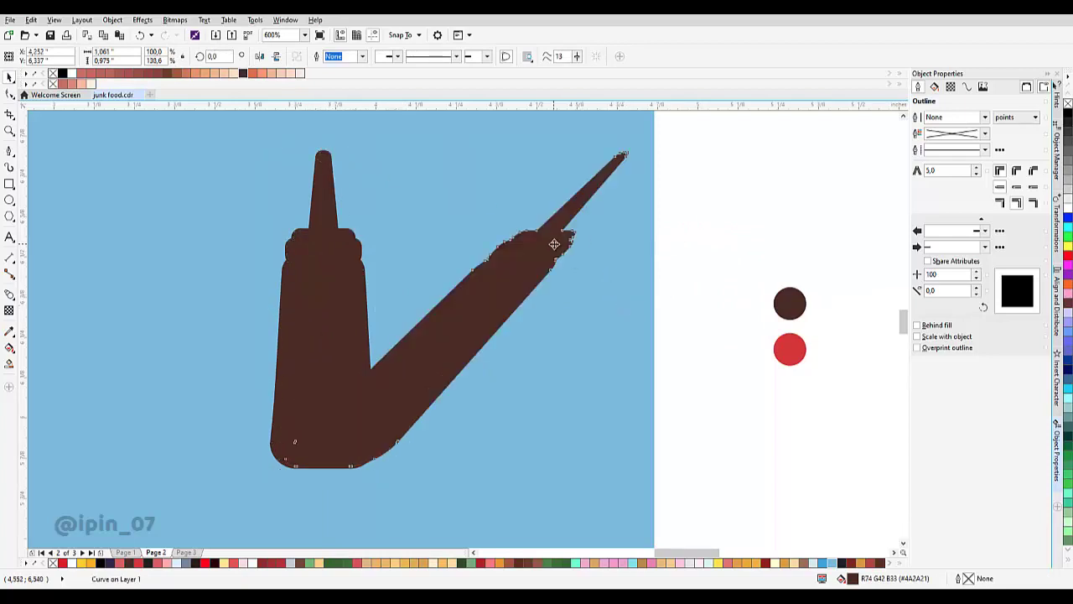
{"action": "left_click_drag", "start_coordinate": [456, 149], "coordinate": [383, 293]}
{"action": "left_click", "coordinate": [537, 344]}
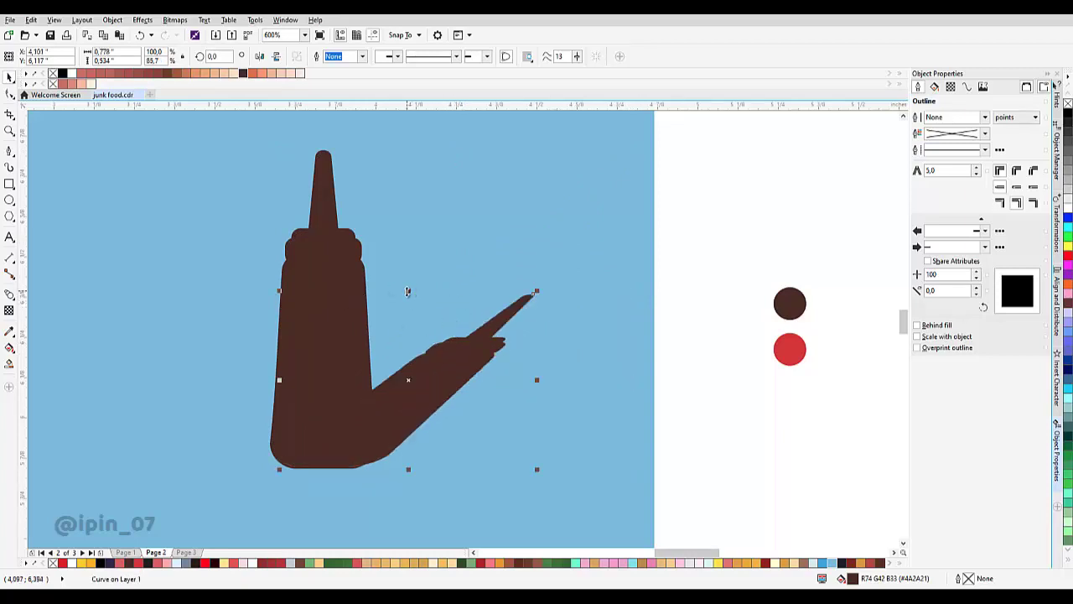
{"action": "scroll", "coordinate": [403, 335], "scroll_direction": "down", "scroll_amount": 2}
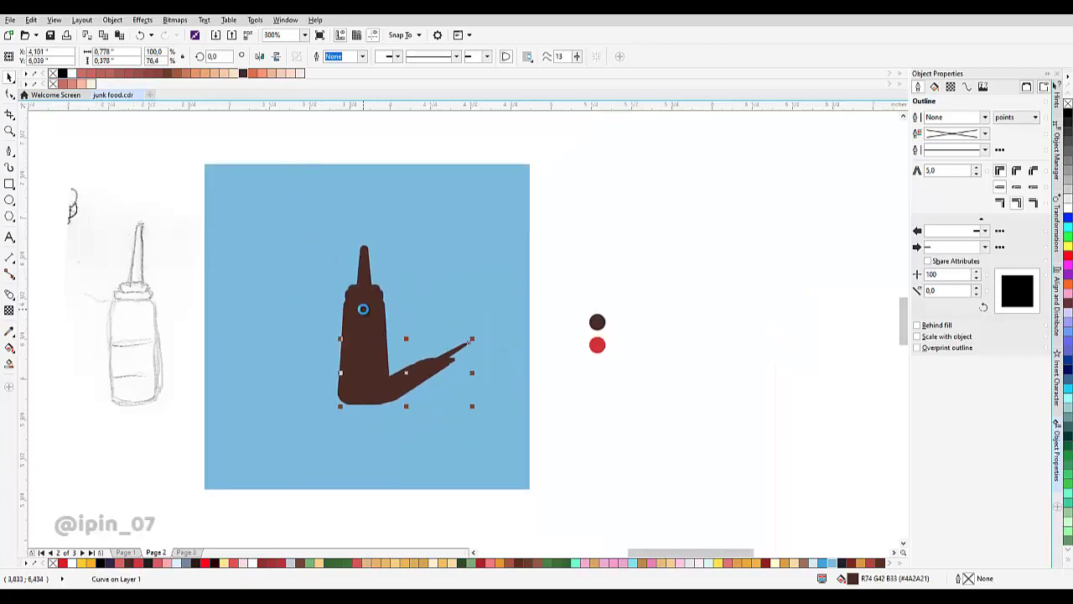
- Weld the upright dark brown silhouette with its converted outline and place the result directly in front of the blue square
{"action": "scroll", "coordinate": [362, 309], "scroll_direction": "up", "scroll_amount": 6}
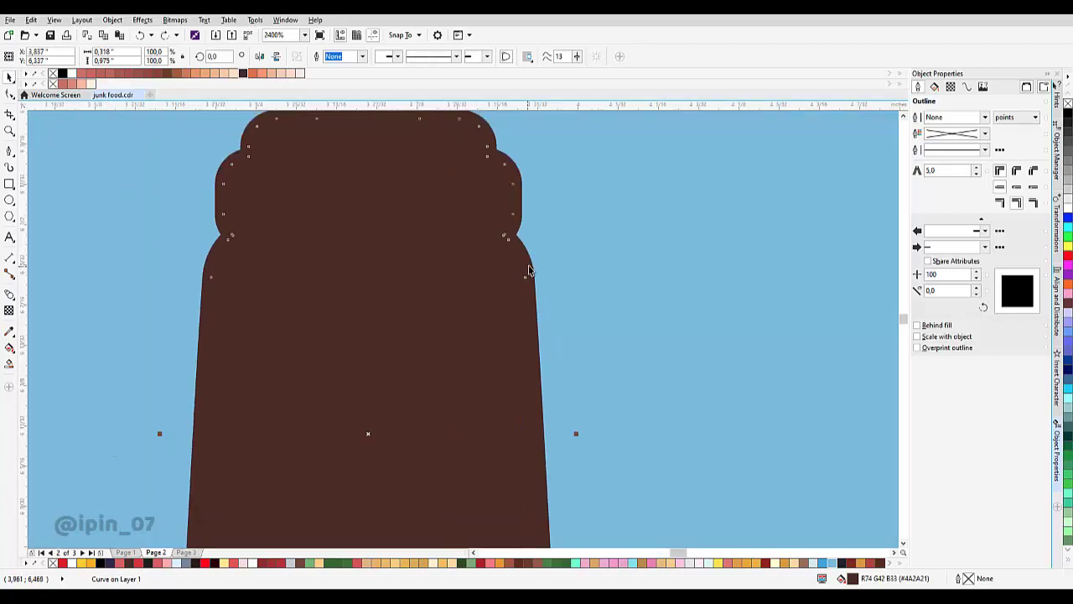
{"action": "left_click", "coordinate": [352, 121], "text": "shift"}
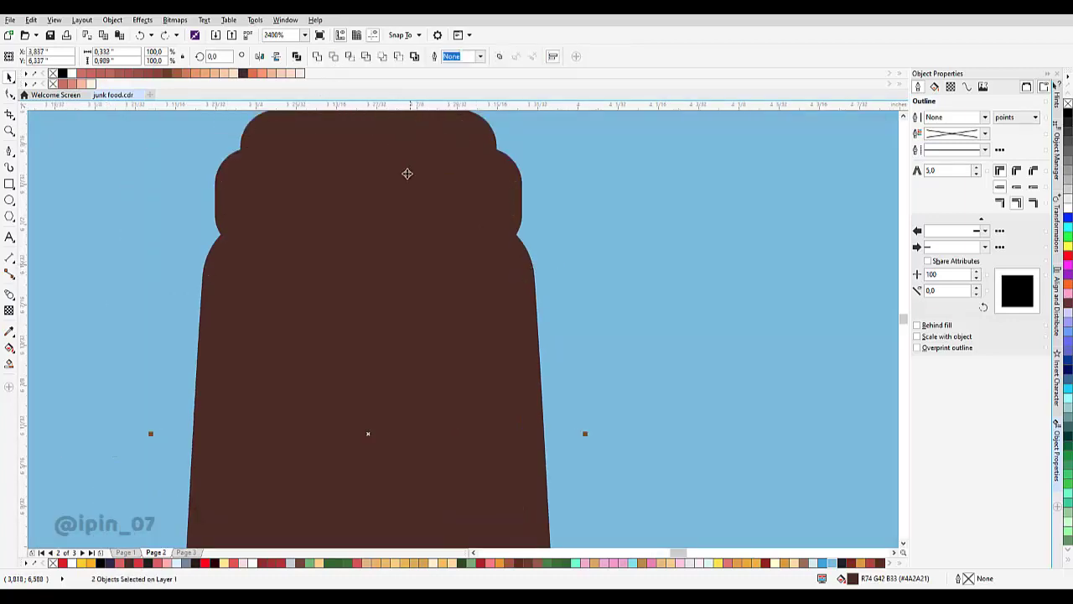
{"action": "right_click", "coordinate": [394, 224]}
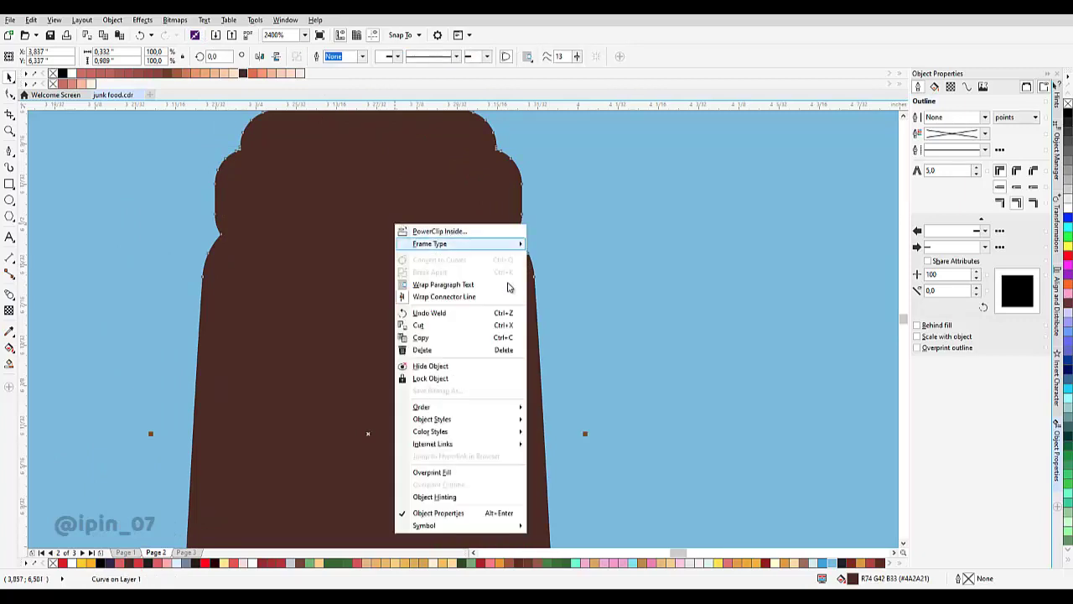
{"action": "mouse_move", "coordinate": [469, 406]}
{"action": "left_click", "coordinate": [571, 490]}
{"action": "left_click", "coordinate": [563, 400]}
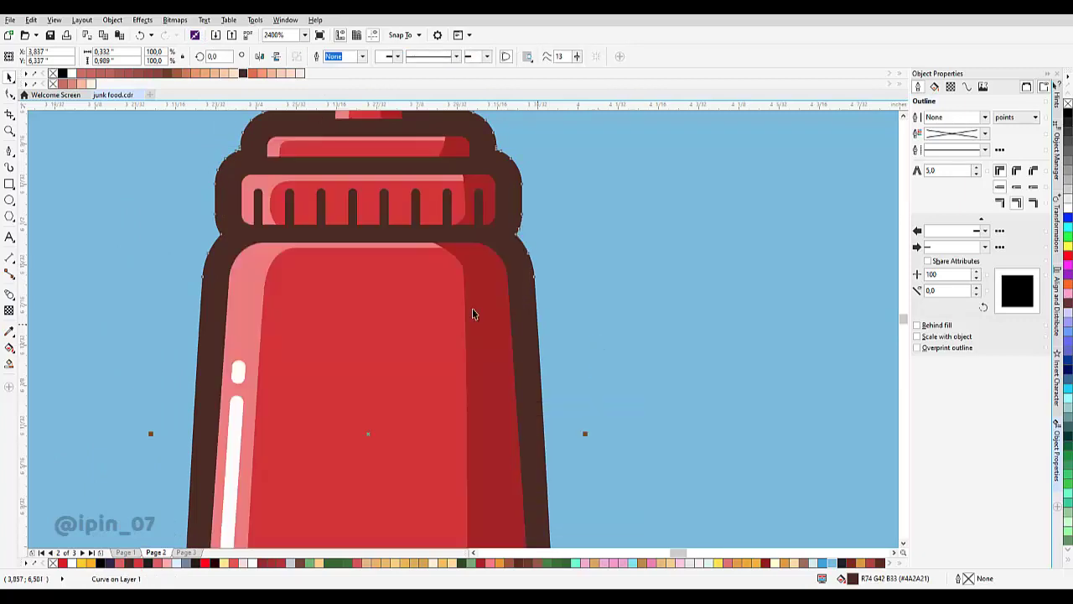
- Place the skewed cast shadow directly in front of the blue square, behind the bottle
{"action": "scroll", "coordinate": [474, 312], "scroll_direction": "down", "scroll_amount": 2}
{"action": "left_click", "coordinate": [515, 411]}
{"action": "right_click", "coordinate": [515, 411]}
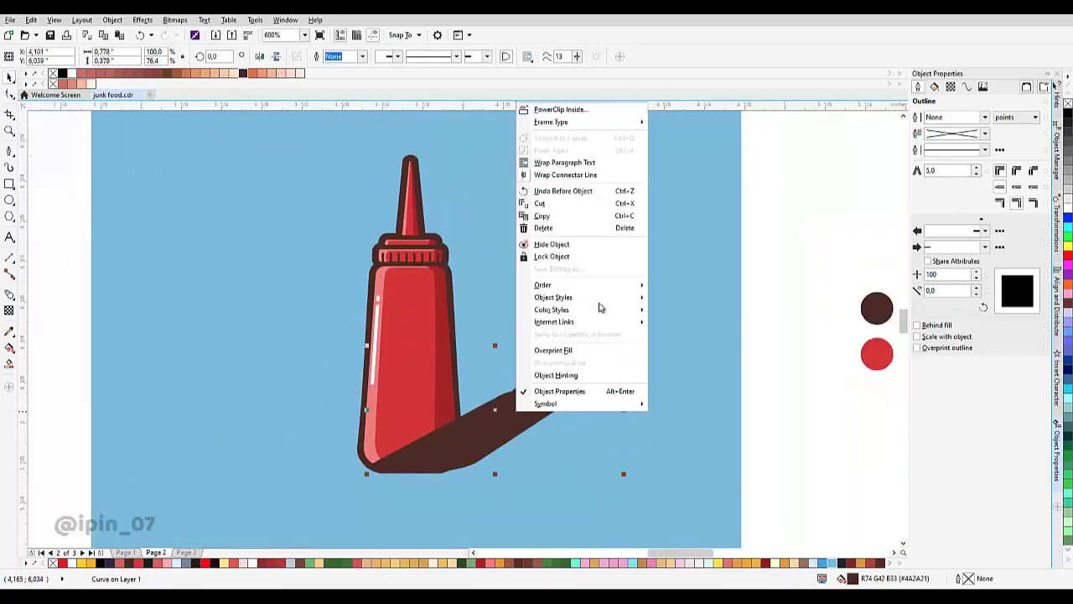
{"action": "mouse_move", "coordinate": [617, 284]}
{"action": "left_click", "coordinate": [695, 369]}
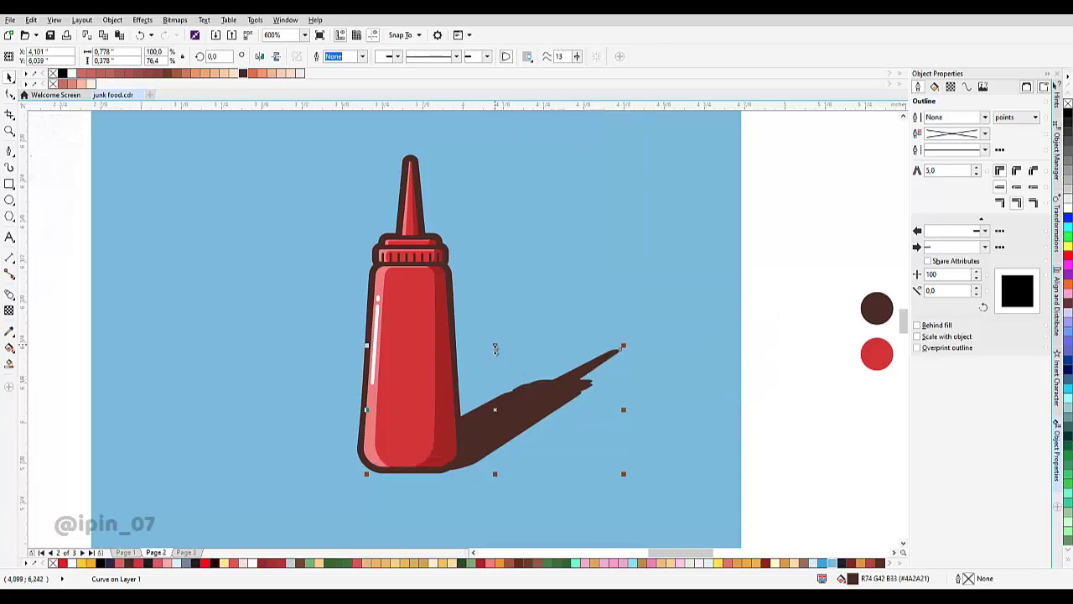
- Reshape the cast shadow to about 0.653 by 0.316 in and shift it slightly right along the bottle's base
{"action": "left_click_drag", "start_coordinate": [494, 347], "coordinate": [455, 363]}
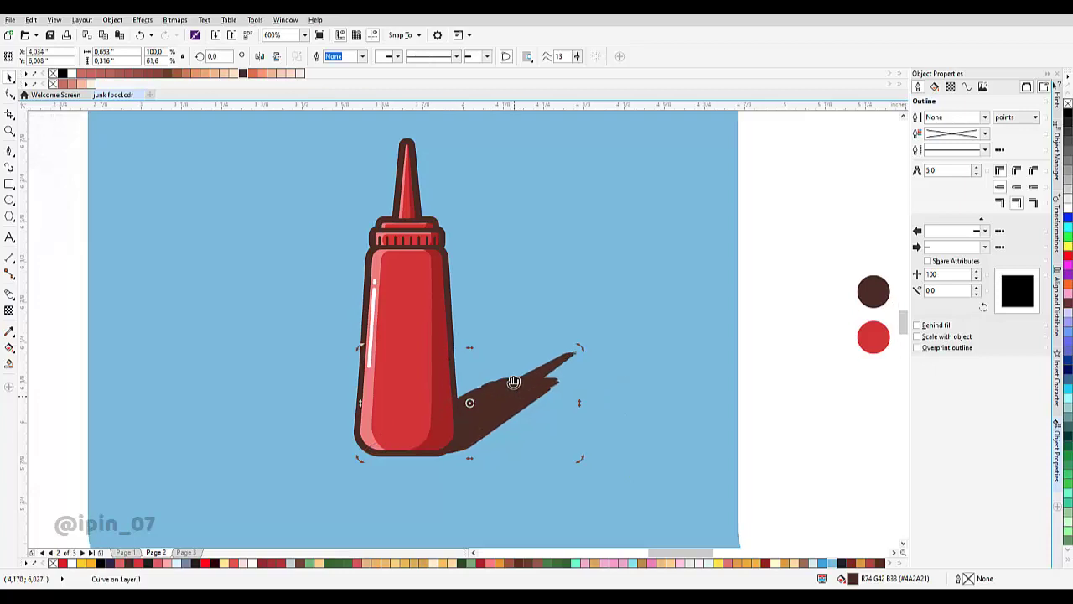
{"action": "scroll", "coordinate": [467, 395], "scroll_direction": "up", "scroll_amount": 6}
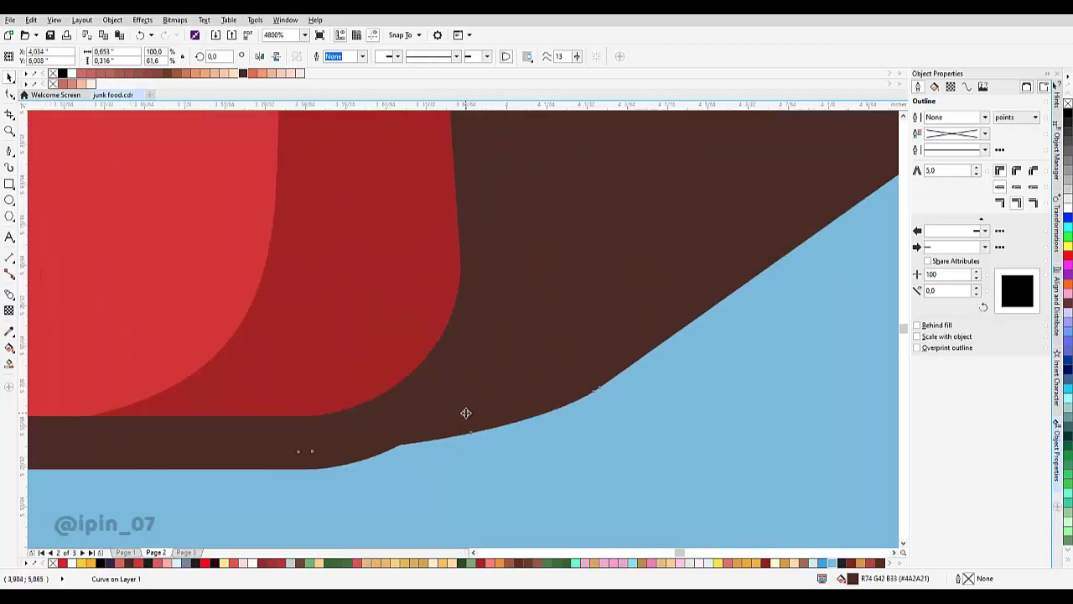
{"action": "left_click_drag", "start_coordinate": [466, 413], "coordinate": [494, 420]}
{"action": "scroll", "coordinate": [554, 359], "scroll_direction": "down", "scroll_amount": 4}
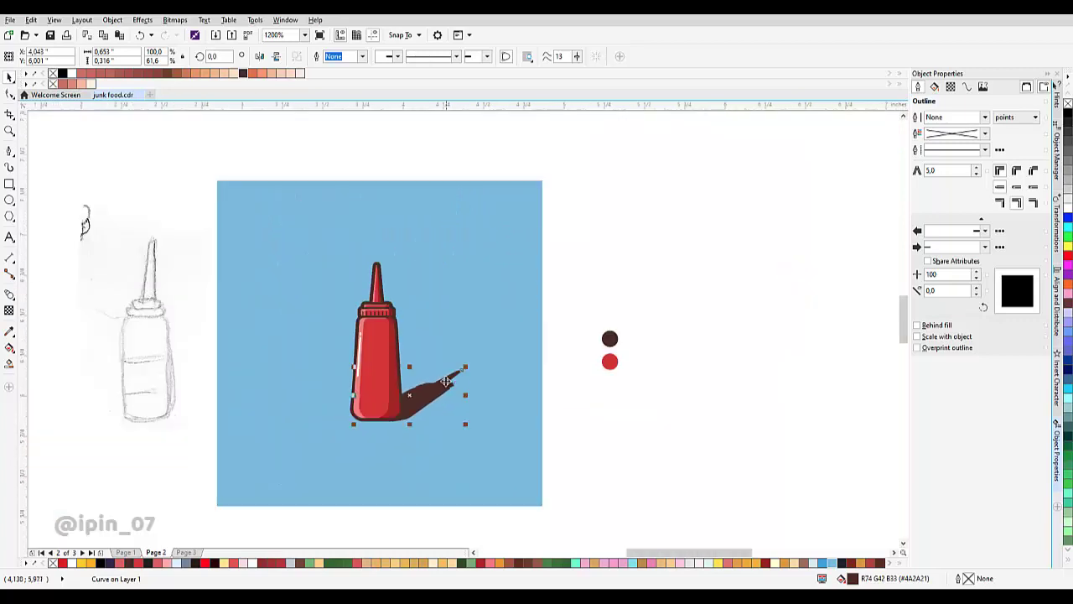
- Try a linear transparency and a uniform transparency of 50 on the cast shadow, and undo both
{"action": "scroll", "coordinate": [405, 411], "scroll_direction": "up", "scroll_amount": 3}
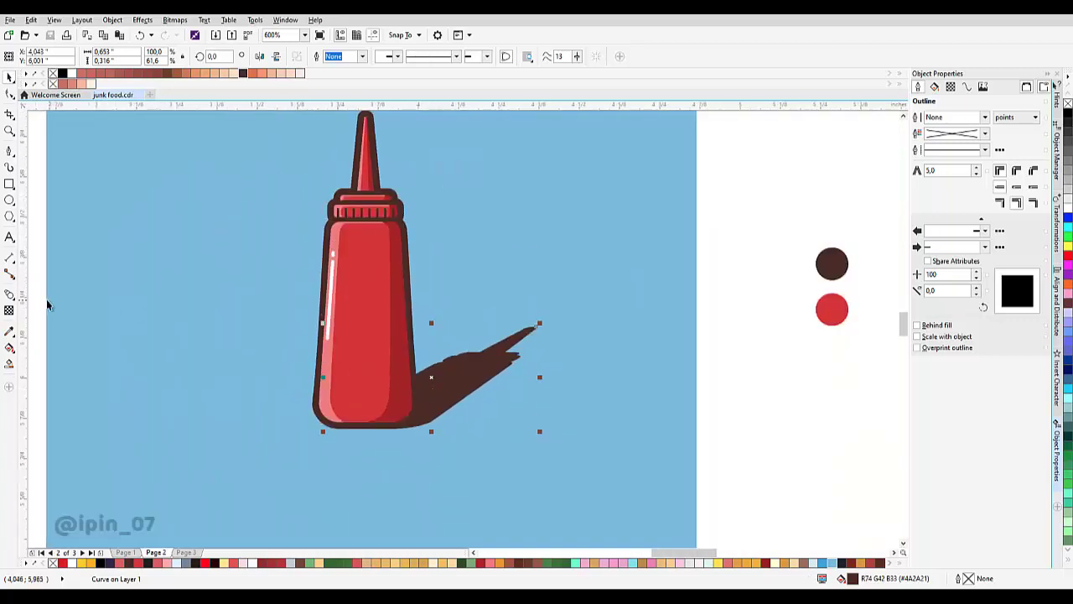
{"action": "left_click", "coordinate": [10, 310]}
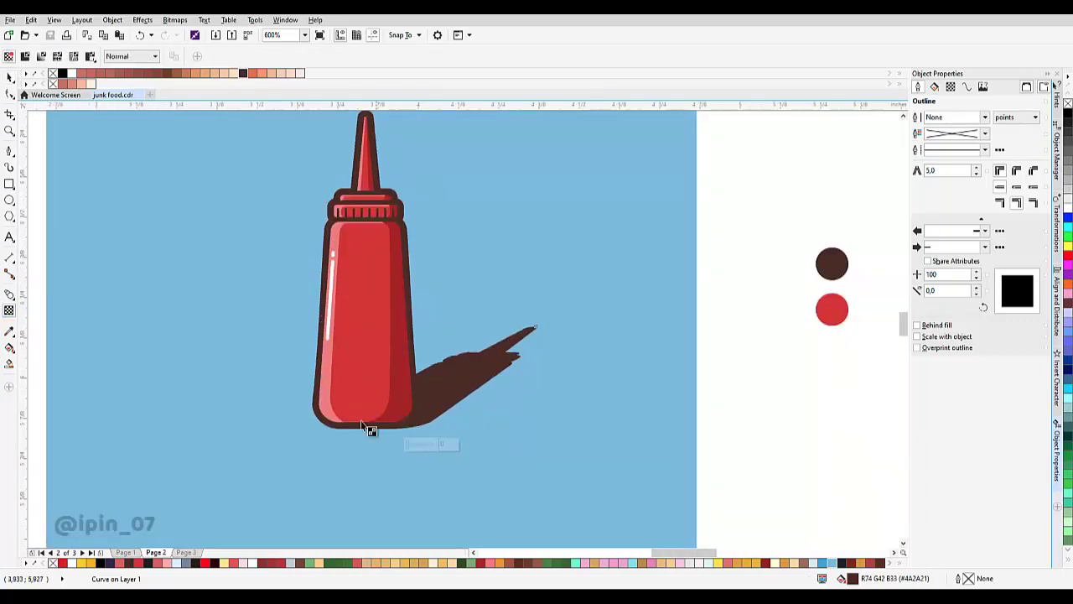
{"action": "left_click_drag", "start_coordinate": [359, 419], "coordinate": [599, 291]}
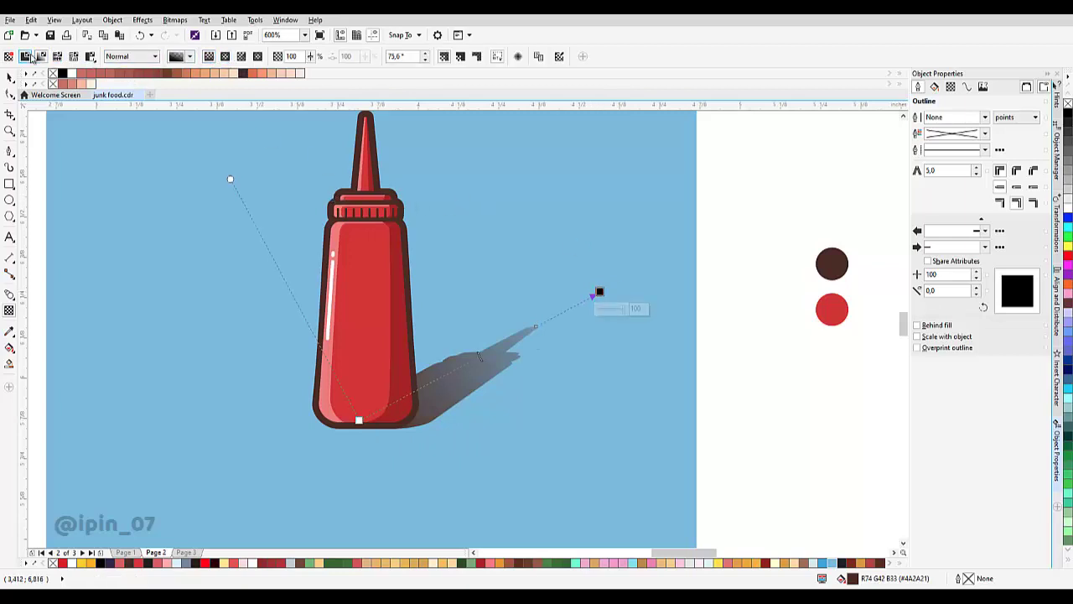
{"action": "left_click", "coordinate": [31, 55]}
{"action": "scroll", "coordinate": [462, 385], "scroll_direction": "down", "scroll_amount": 2}
{"action": "scroll", "coordinate": [492, 355], "scroll_direction": "up", "scroll_amount": 2}
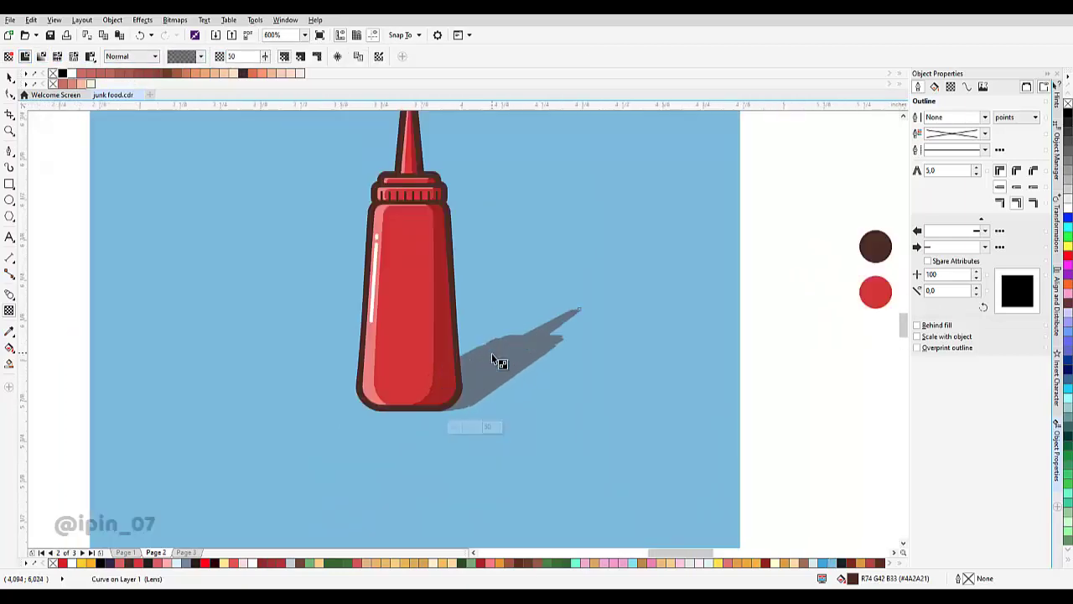
{"action": "key", "text": "ctrl+z"}
{"action": "key", "text": "ctrl+z"}
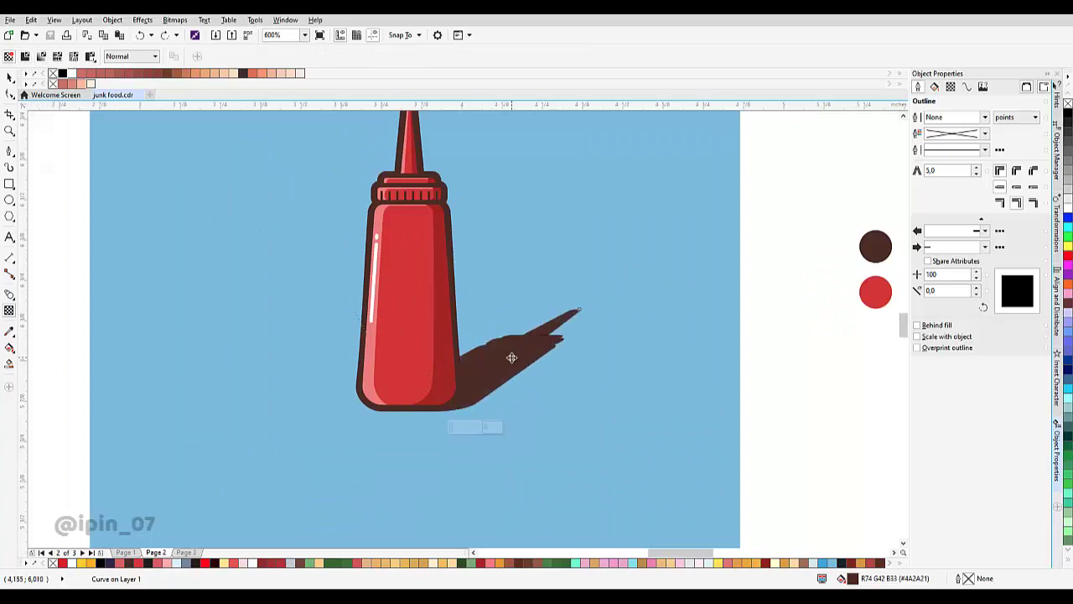
- Reduce the cast shadow's slant until it is about 0.555 in wide, and deselect it
{"action": "key", "text": "space"}
{"action": "left_click", "coordinate": [509, 347]}
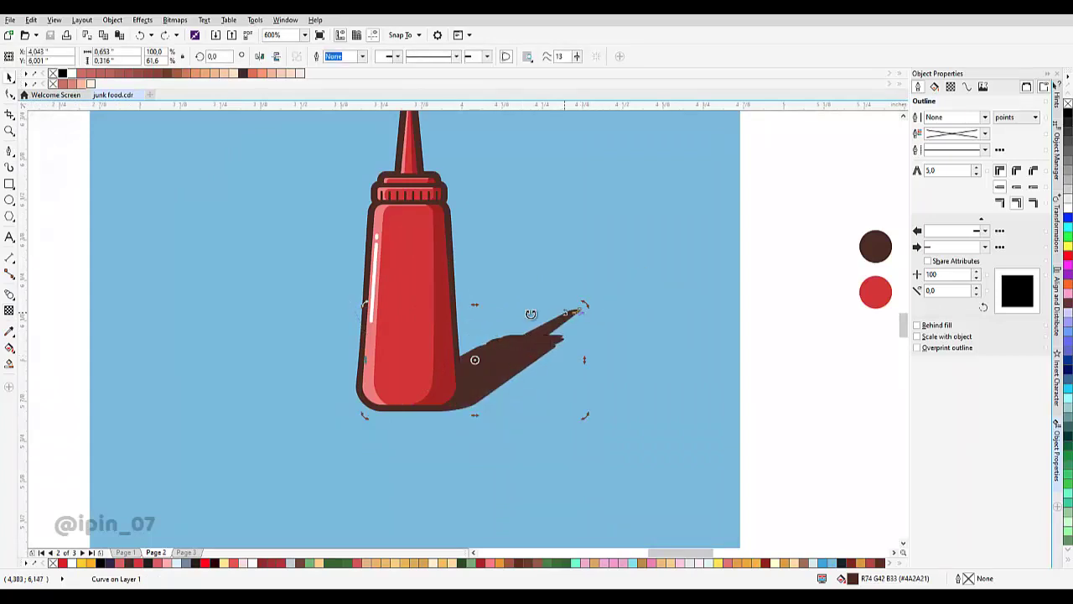
{"action": "left_click_drag", "start_coordinate": [474, 307], "coordinate": [442, 307]}
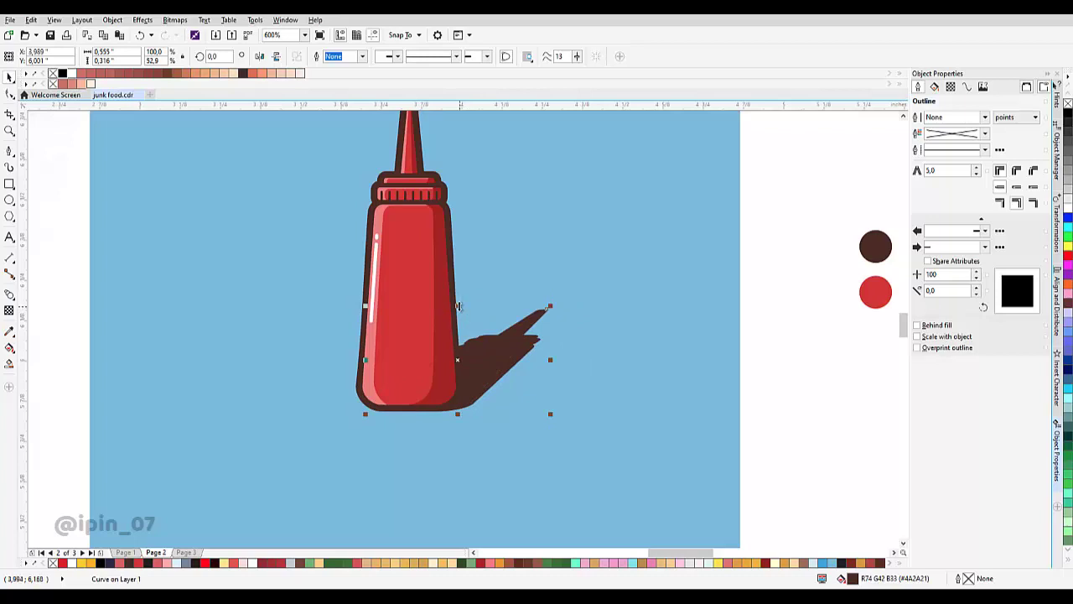
{"action": "scroll", "coordinate": [536, 327], "scroll_direction": "down", "scroll_amount": 2}
{"action": "key", "text": "Escape"}
{"action": "scroll", "coordinate": [545, 327], "scroll_direction": "up", "scroll_amount": 2}
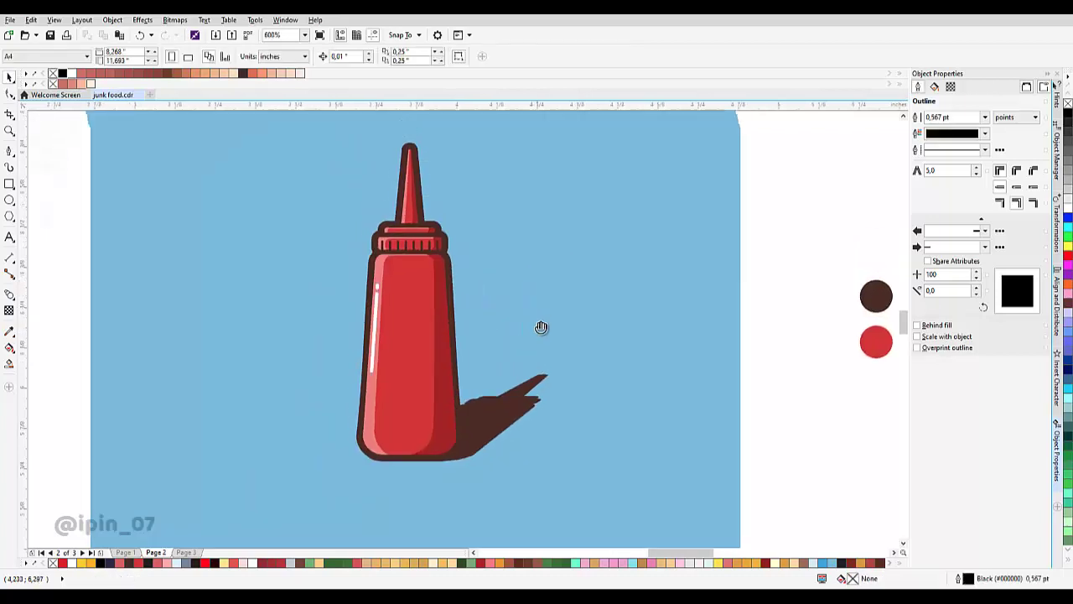
- Draw a straight horizontal ground line about 1.319 in long across the bottle's base with the Pen tool
{"action": "scroll", "coordinate": [535, 318], "scroll_direction": "down", "scroll_amount": 2}
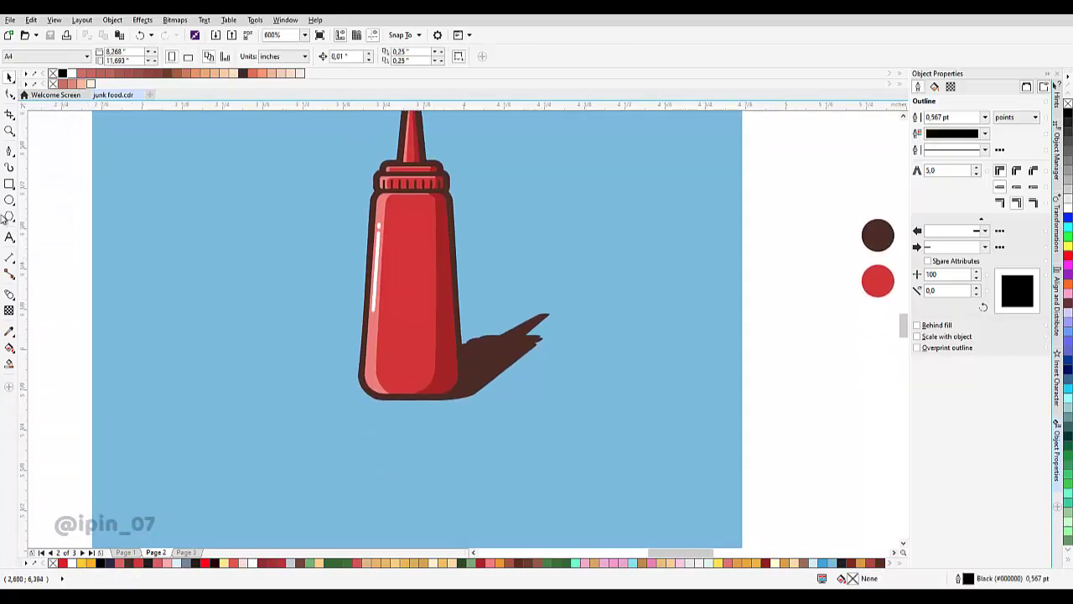
{"action": "left_click", "coordinate": [10, 151]}
{"action": "left_click", "coordinate": [225, 389]}
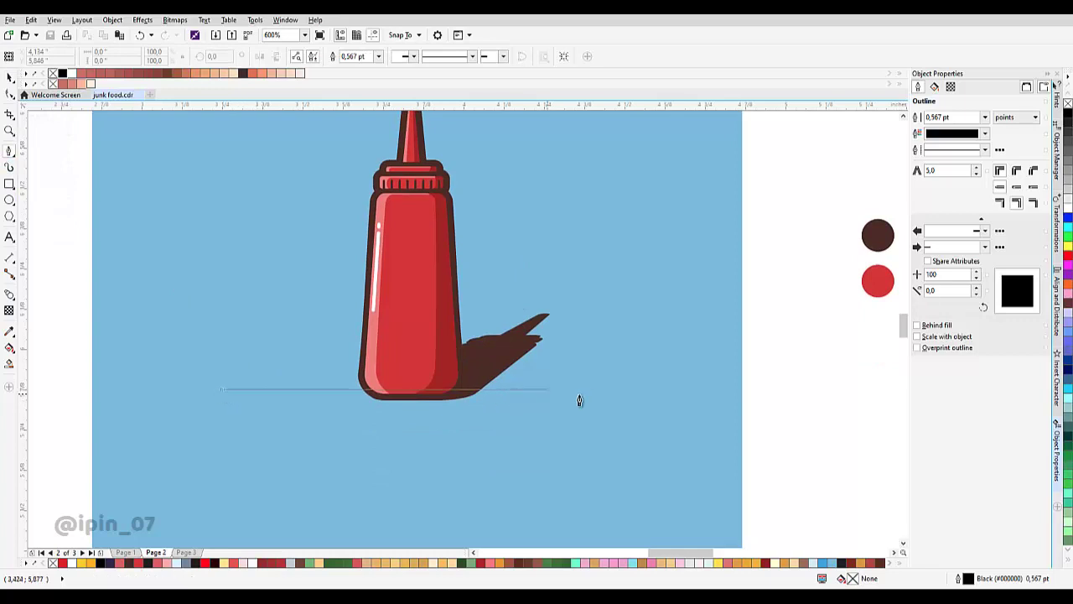
{"action": "left_click", "coordinate": [648, 389]}
{"action": "key", "text": "space"}
- Align the ground line with the bottom edge of the grouped bottle
{"action": "scroll", "coordinate": [434, 370], "scroll_direction": "up", "scroll_amount": 1}
{"action": "left_click", "coordinate": [428, 355], "text": "shift"}
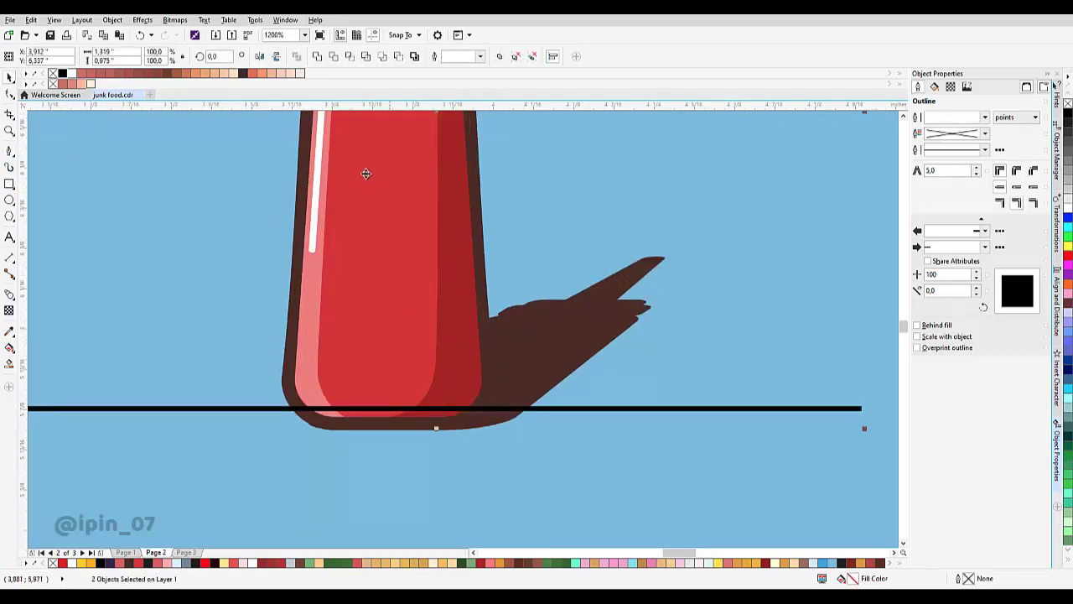
{"action": "left_click", "coordinate": [1057, 290]}
{"action": "left_click", "coordinate": [958, 117]}
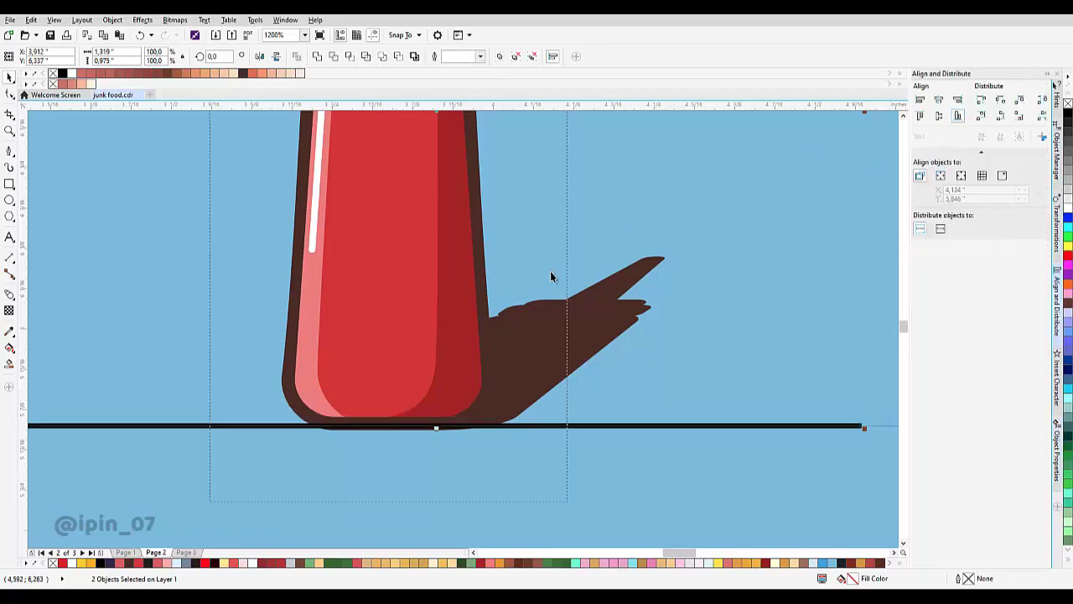
{"action": "scroll", "coordinate": [533, 331], "scroll_direction": "down", "scroll_amount": 2}
- Set the ground line's outline width to 2.0 pt with round line caps
{"action": "left_click", "coordinate": [678, 329]}
{"action": "scroll", "coordinate": [592, 358], "scroll_direction": "up", "scroll_amount": 1}
{"action": "left_click", "coordinate": [582, 358]}
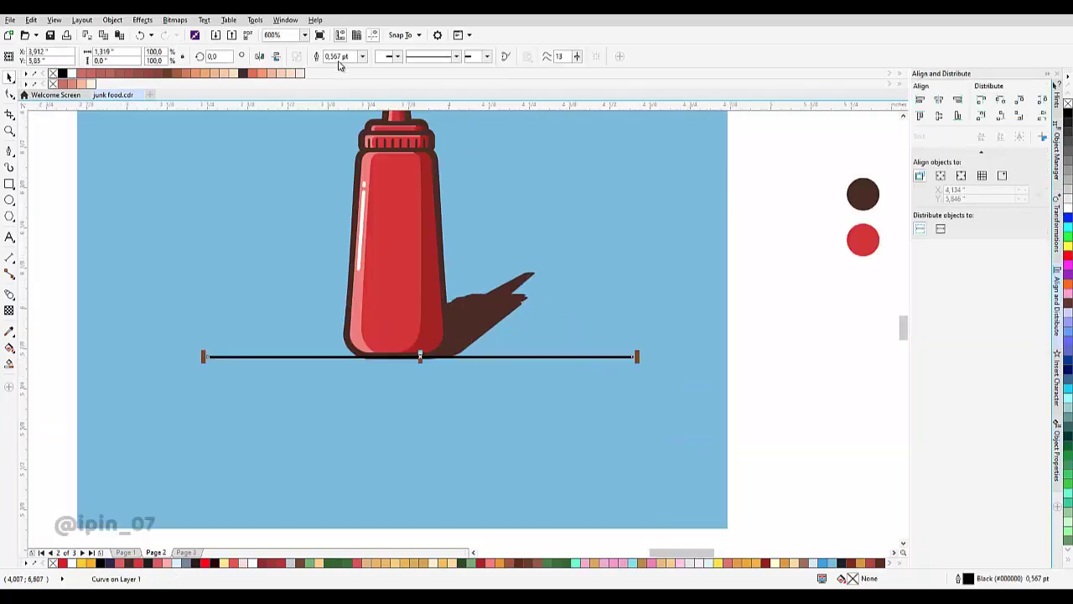
{"action": "left_click", "coordinate": [1057, 453]}
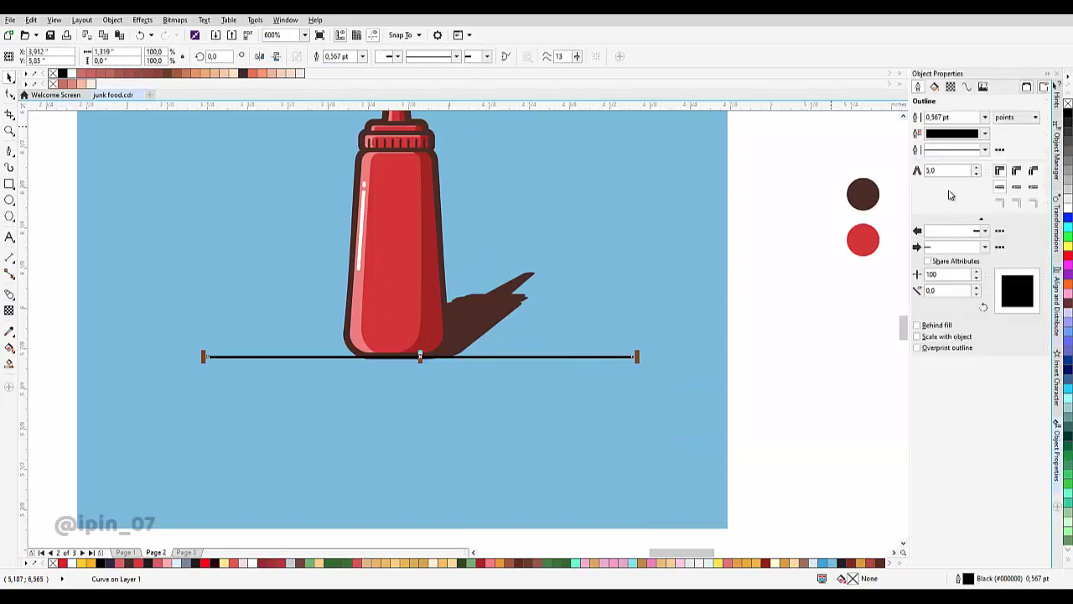
{"action": "left_click", "coordinate": [985, 118]}
{"action": "left_click", "coordinate": [958, 178]}
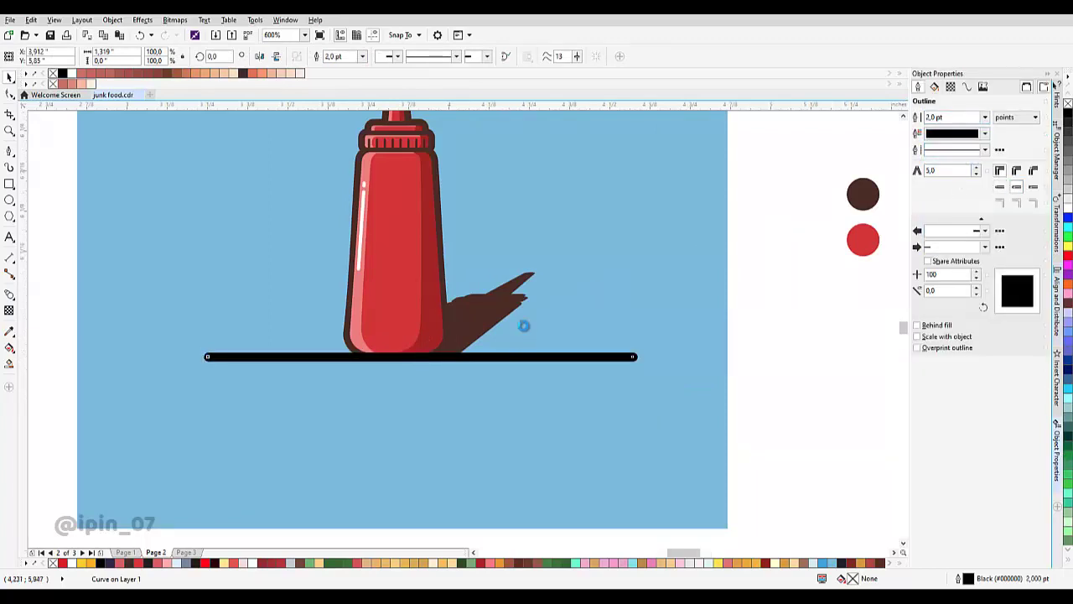
- Sample the cast shadow's dark brown R74 G42 B33 and apply it to the ground line's outline
{"action": "scroll", "coordinate": [528, 325], "scroll_direction": "up", "scroll_amount": 1}
{"action": "left_click", "coordinate": [10, 331]}
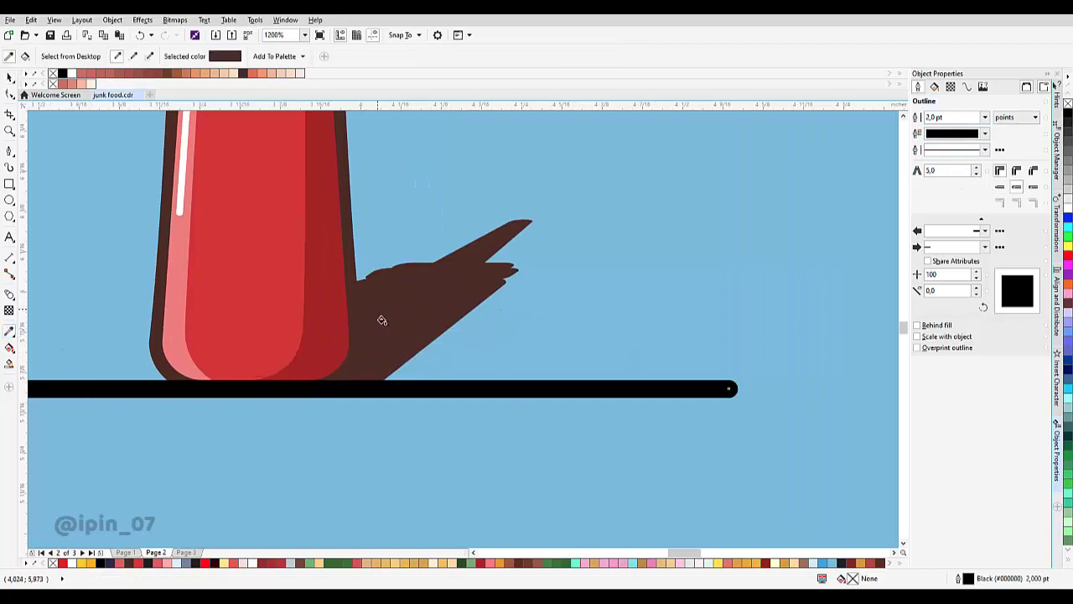
{"action": "left_click", "coordinate": [378, 313]}
{"action": "left_click", "coordinate": [431, 387]}
{"action": "key", "text": "space"}
{"action": "scroll", "coordinate": [454, 291], "scroll_direction": "down", "scroll_amount": 2}
- Cut a gap near the right end of the ground line by removing a short piece with the Shape tool
{"action": "scroll", "coordinate": [455, 291], "scroll_direction": "up", "scroll_amount": 1}
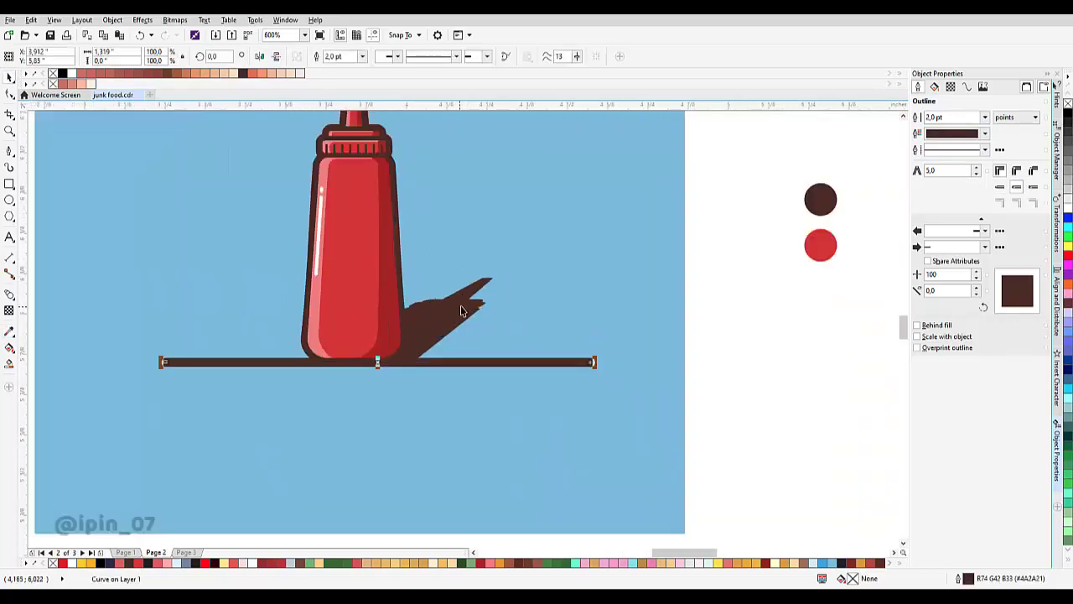
{"action": "scroll", "coordinate": [574, 359], "scroll_direction": "up", "scroll_amount": 1}
{"action": "key", "text": "F10"}
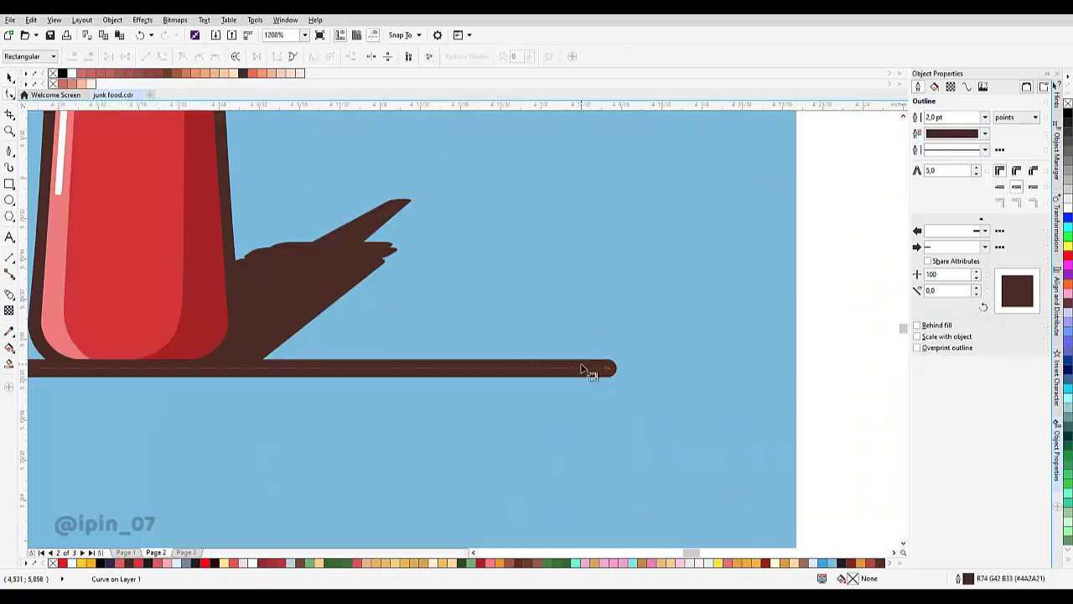
{"action": "scroll", "coordinate": [587, 367], "scroll_direction": "up", "scroll_amount": 1}
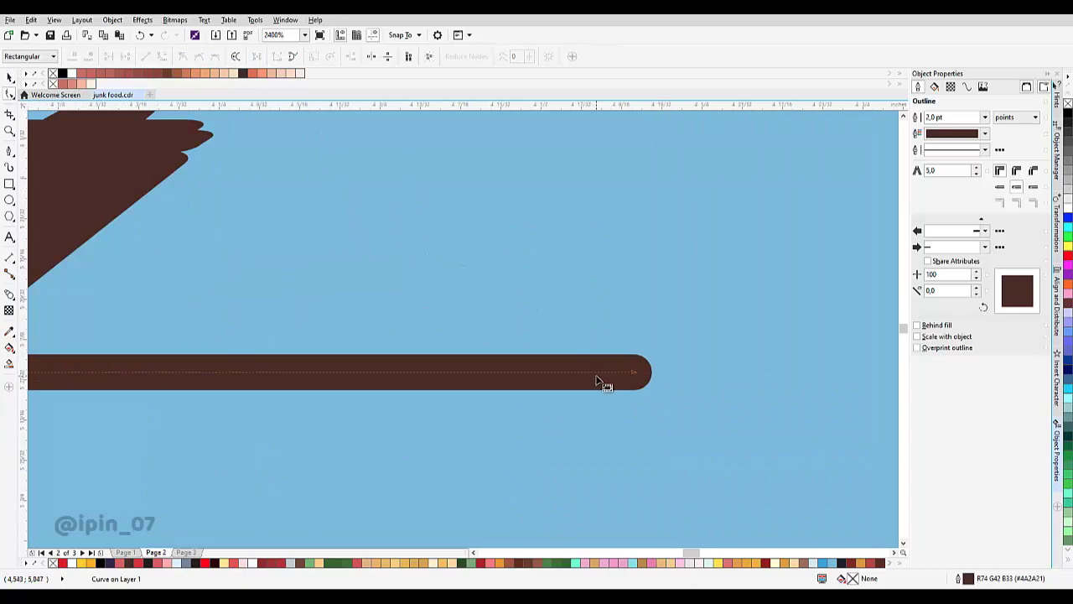
{"action": "left_click", "coordinate": [531, 371]}
{"action": "key", "text": "Delete"}
{"action": "scroll", "coordinate": [536, 368], "scroll_direction": "down", "scroll_amount": 2}
{"action": "scroll", "coordinate": [323, 354], "scroll_direction": "up", "scroll_amount": 1}
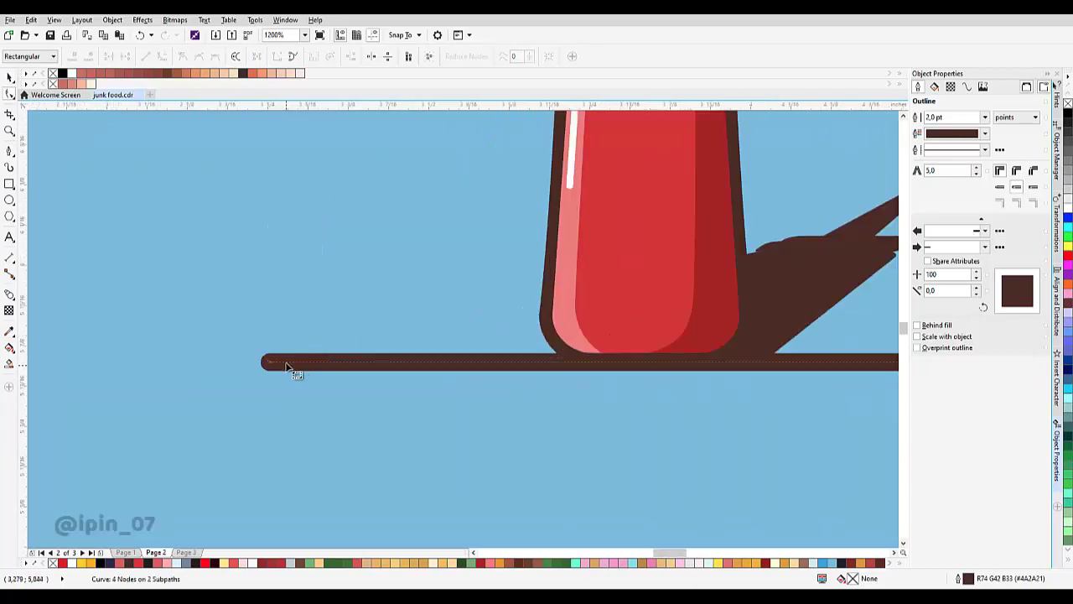
- Cut a matching gap near the left end of the ground line by removing a short piece between two added nodes
{"action": "double_click", "coordinate": [286, 362]}
{"action": "double_click", "coordinate": [347, 362]}
{"action": "left_click", "coordinate": [328, 363]}
{"action": "key", "text": "Delete"}
{"action": "scroll", "coordinate": [327, 362], "scroll_direction": "down", "scroll_amount": 2}
{"action": "scroll", "coordinate": [455, 349], "scroll_direction": "up", "scroll_amount": 1}
{"action": "key", "text": "space"}
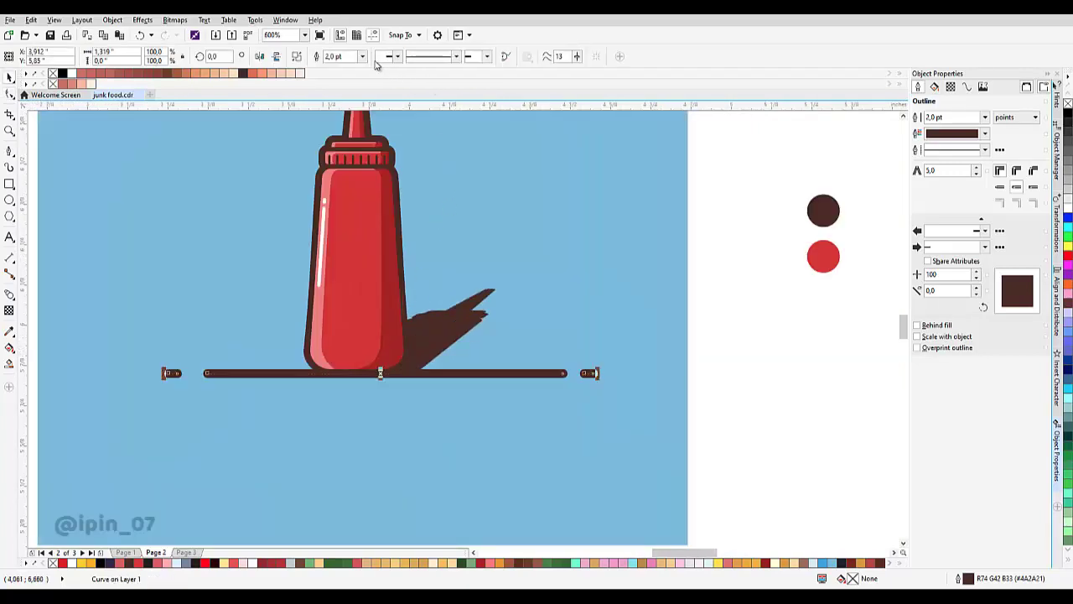
- Set the broken ground line's outline width to 1.5 pt and deselect it
{"action": "left_click", "coordinate": [362, 56]}
{"action": "left_click", "coordinate": [336, 106]}
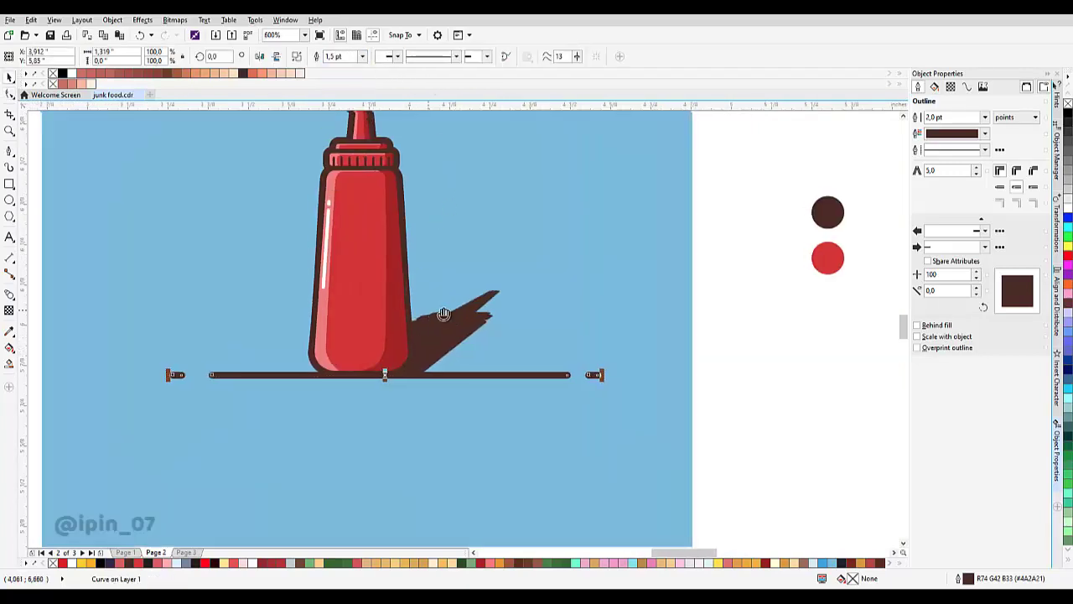
{"action": "scroll", "coordinate": [445, 313], "scroll_direction": "up", "scroll_amount": 1}
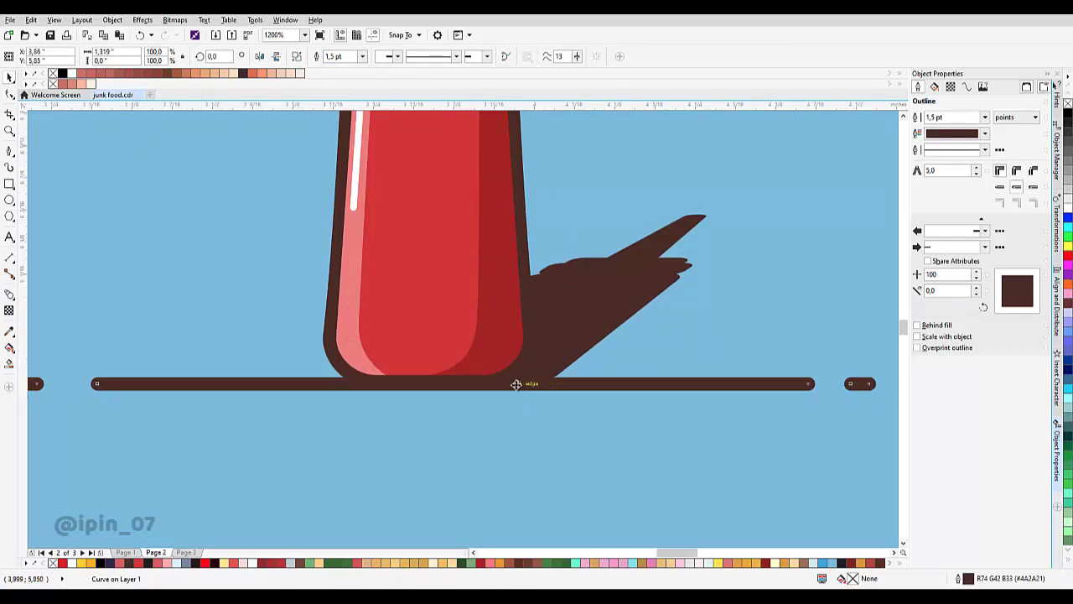
{"action": "scroll", "coordinate": [516, 383], "scroll_direction": "down", "scroll_amount": 2}
{"action": "scroll", "coordinate": [565, 317], "scroll_direction": "up", "scroll_amount": 1}
{"action": "key", "text": "Escape"}
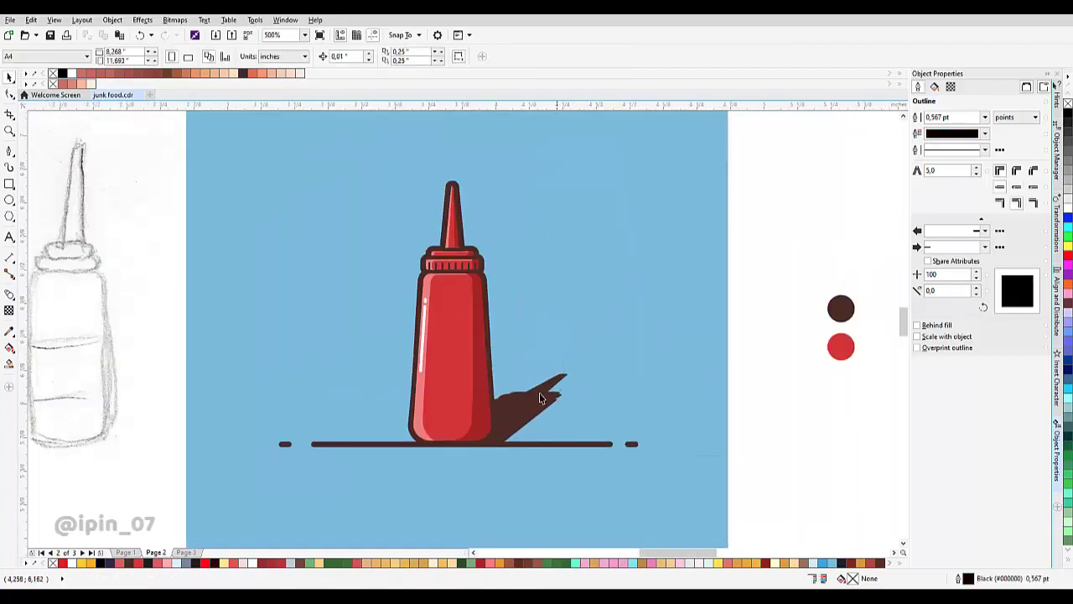
- Delete the dark brown cast shadow beside the bottle
{"action": "left_click", "coordinate": [537, 403]}
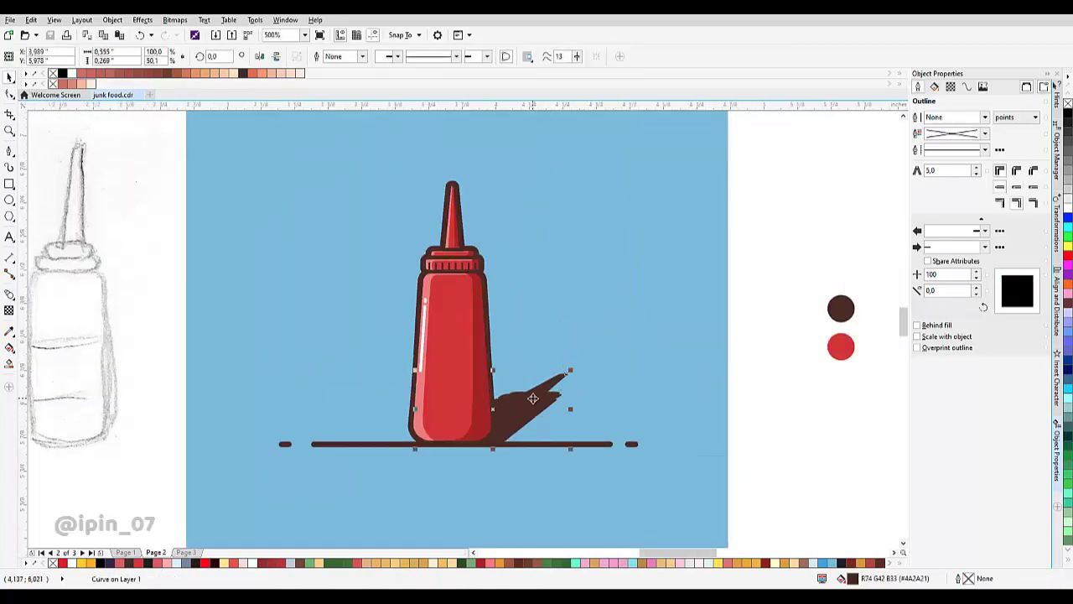
{"action": "key", "text": "Delete"}
{"action": "scroll", "coordinate": [563, 370], "scroll_direction": "down", "scroll_amount": 1}
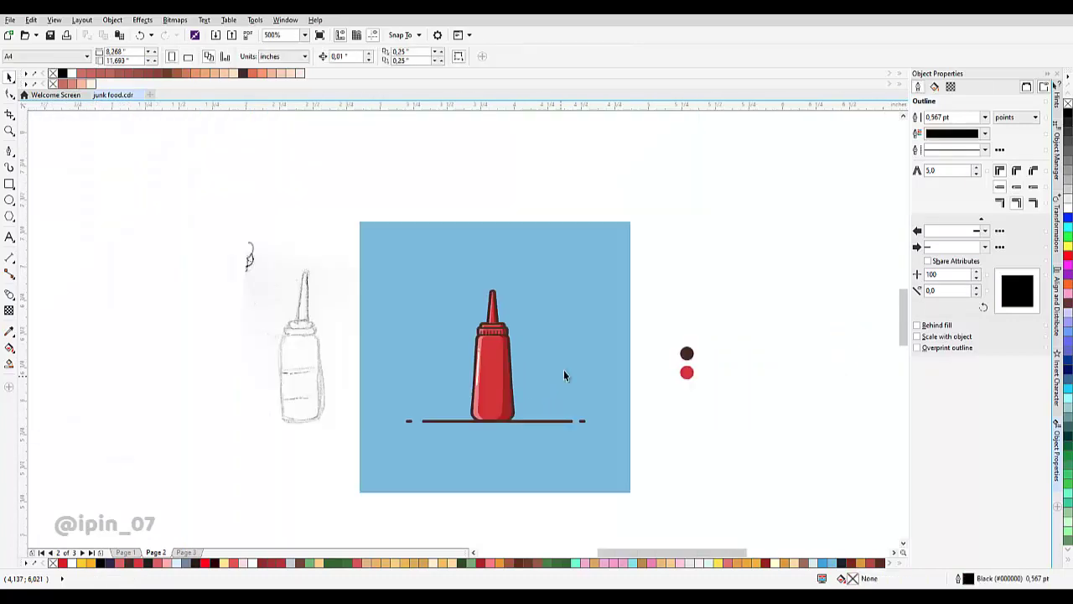
{"action": "scroll", "coordinate": [513, 386], "scroll_direction": "up", "scroll_amount": 1}
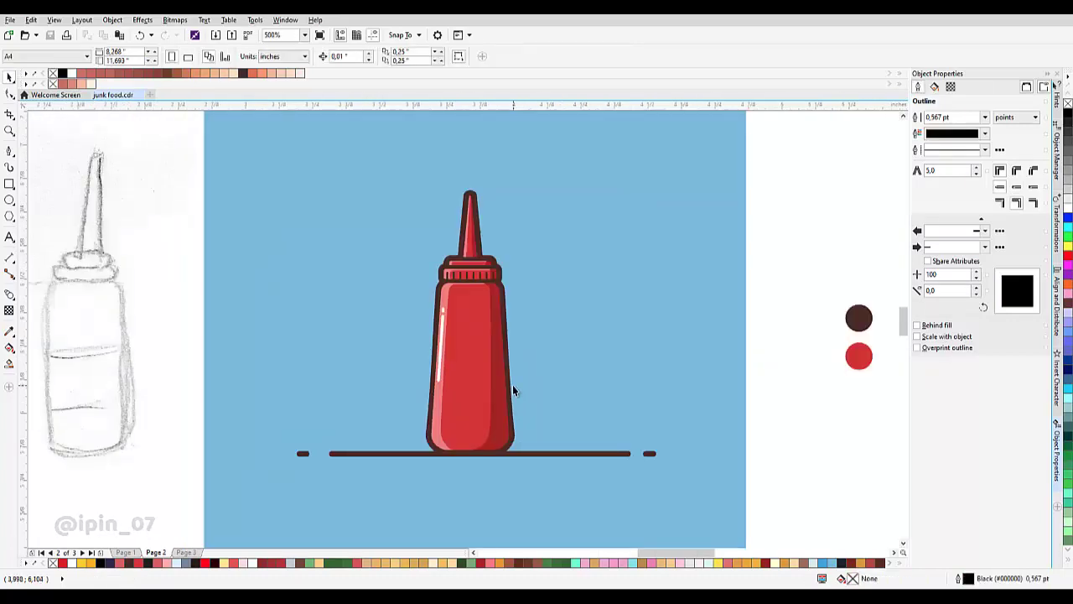